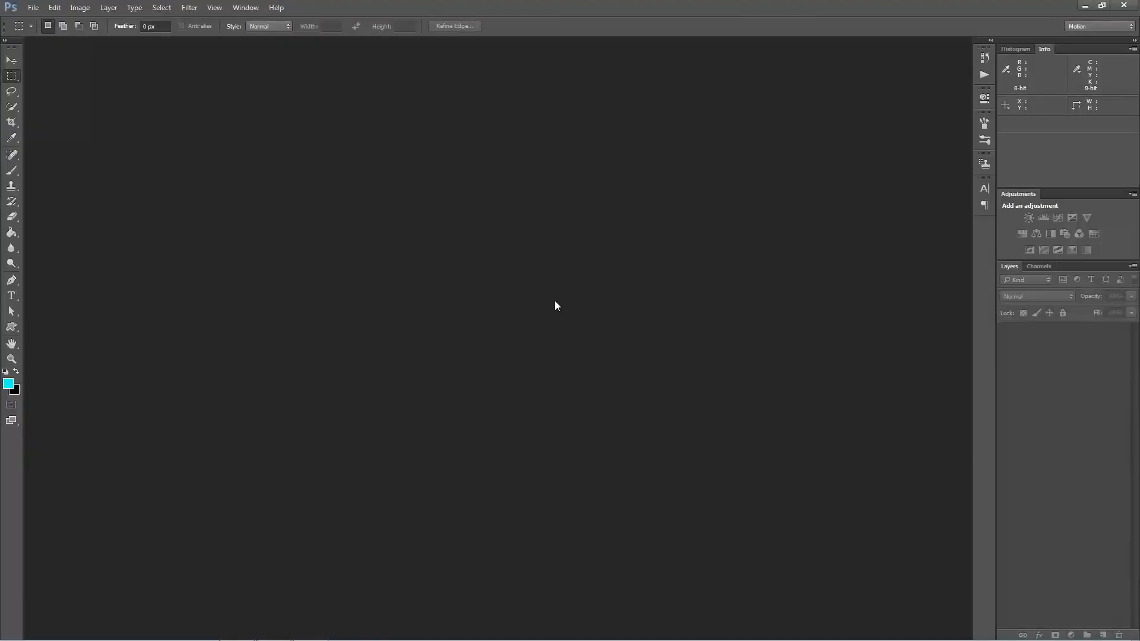
# Step: Open the photo P_20180415_140205 from the Model 1 folder and duplicate its Background layer
pyautogui.click(34, 7)
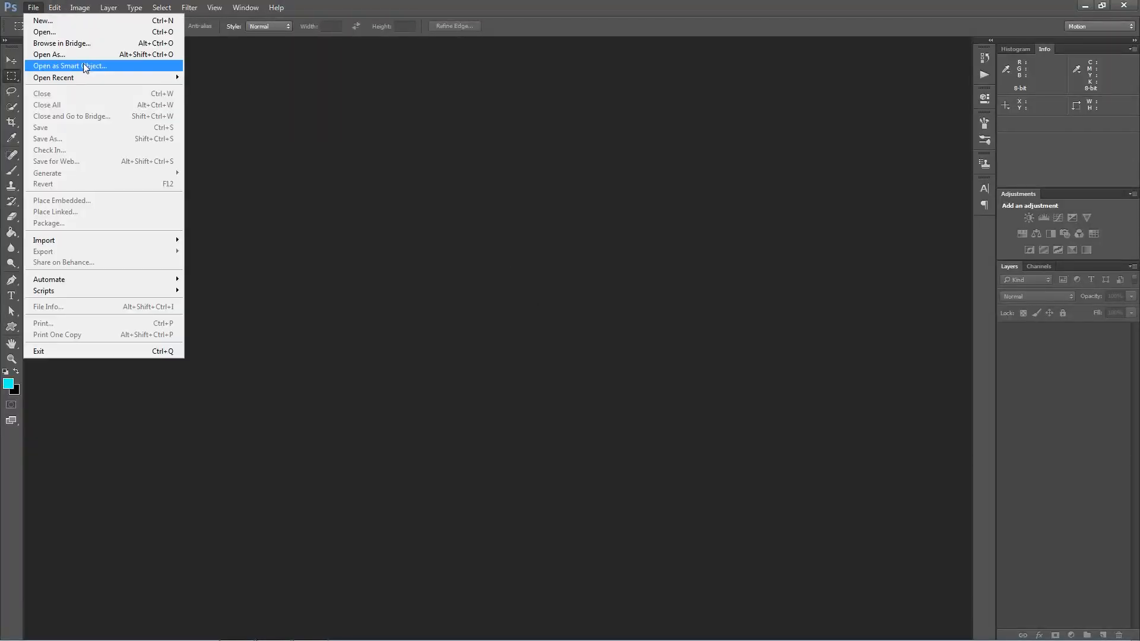
pyautogui.click(51, 35)
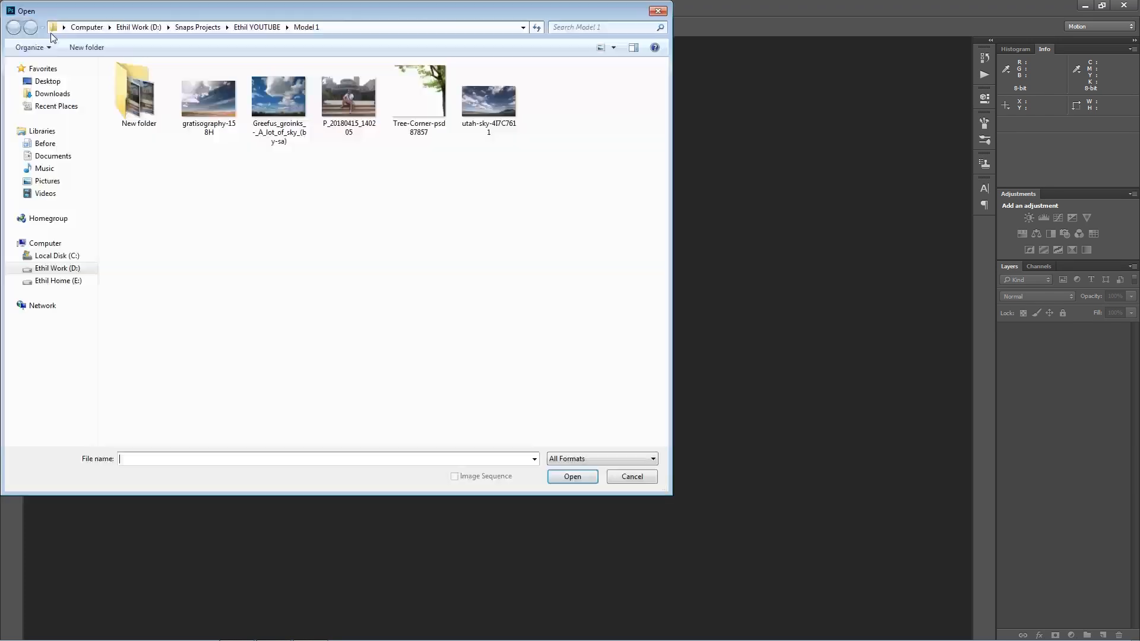
pyautogui.click(350, 121)
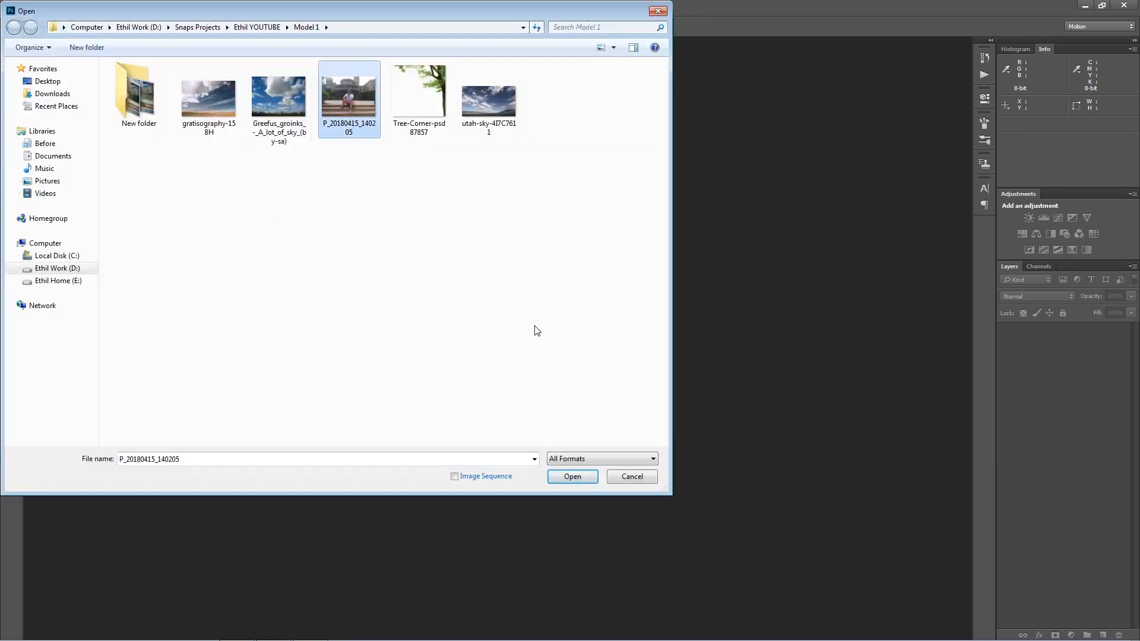
pyautogui.click(572, 476)
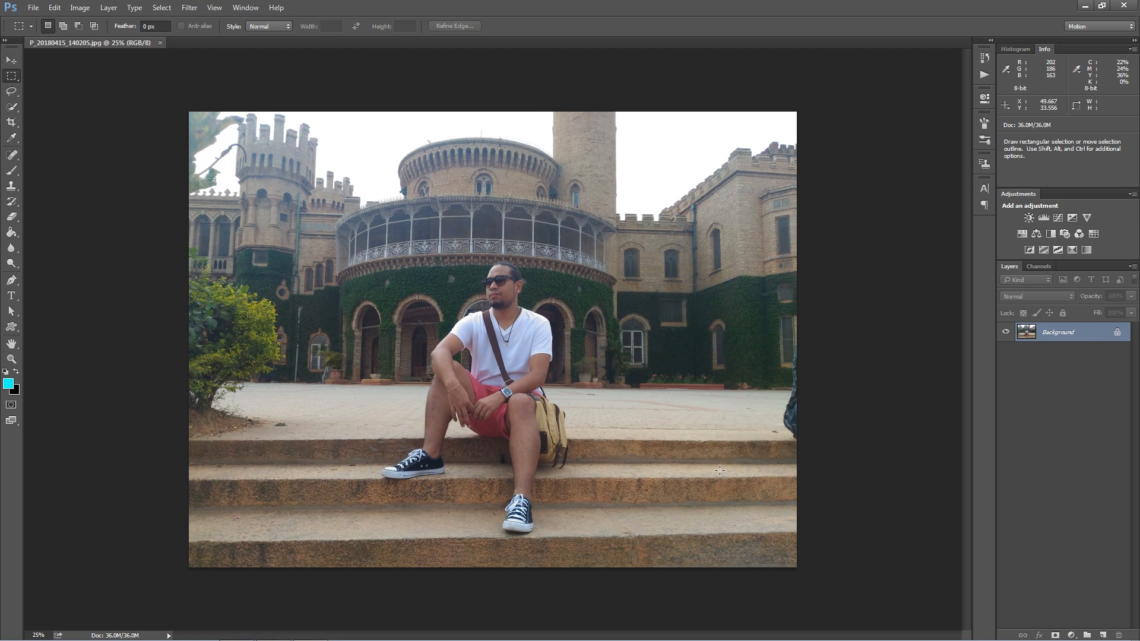
pyautogui.moveTo(1076, 338); pyautogui.dragTo(1102, 634)
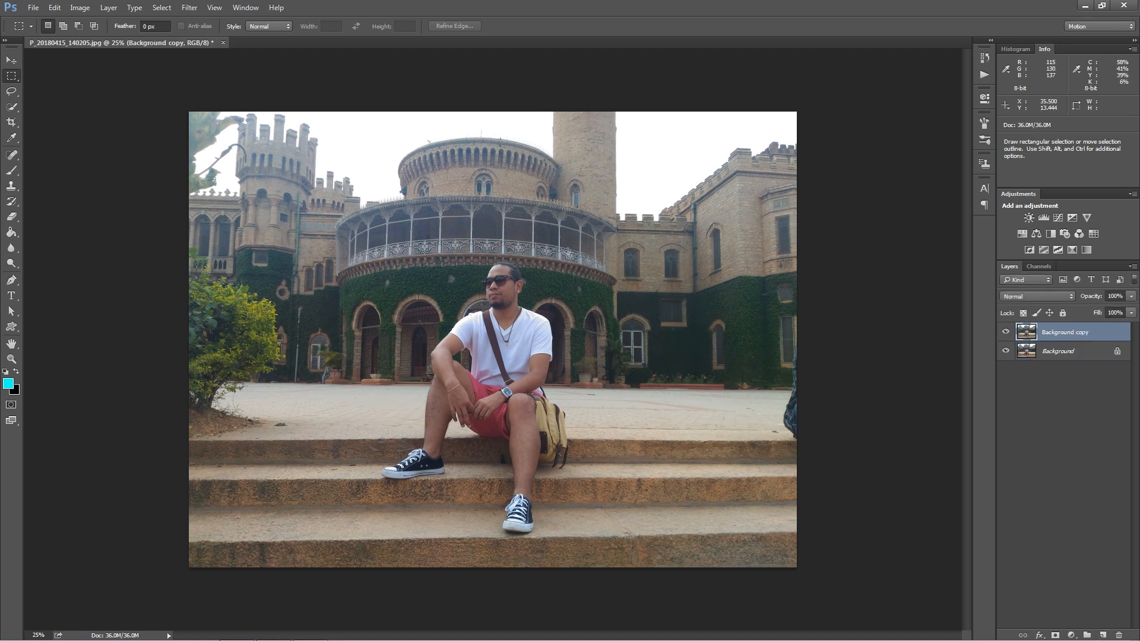
pyautogui.press('v')
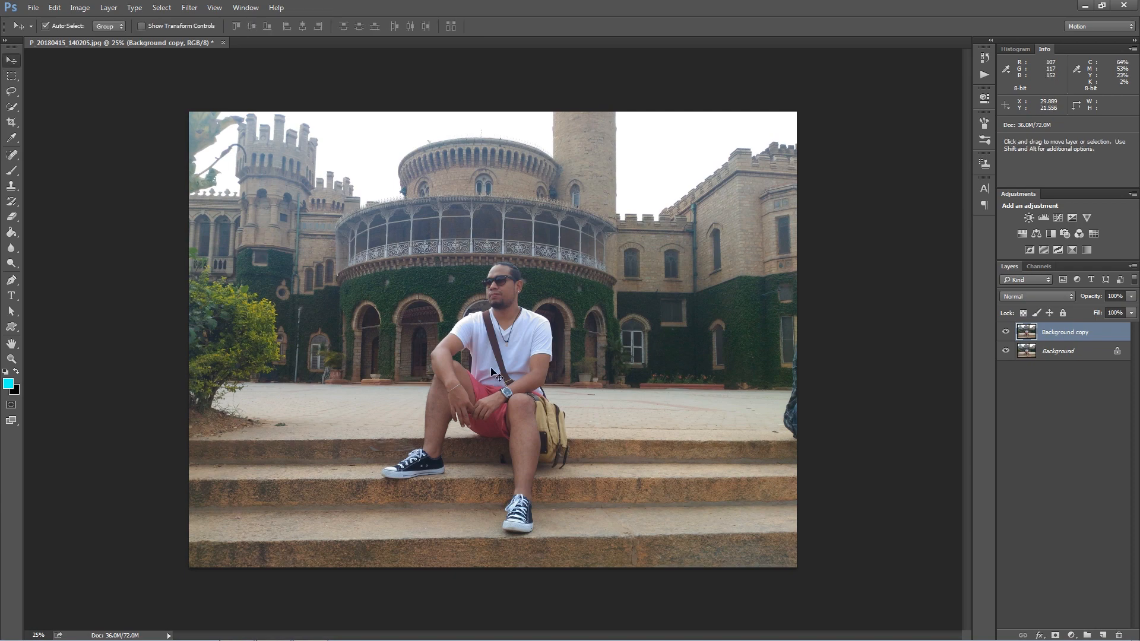
# Step: Remove the grey patches on the ivy wall around the man's head with the Content-Aware Spot Healing Brush at size 90
pyautogui.scroll(4, 487, 377)
pyautogui.scroll(4, 517, 221)
pyautogui.scroll(2, 517, 222)
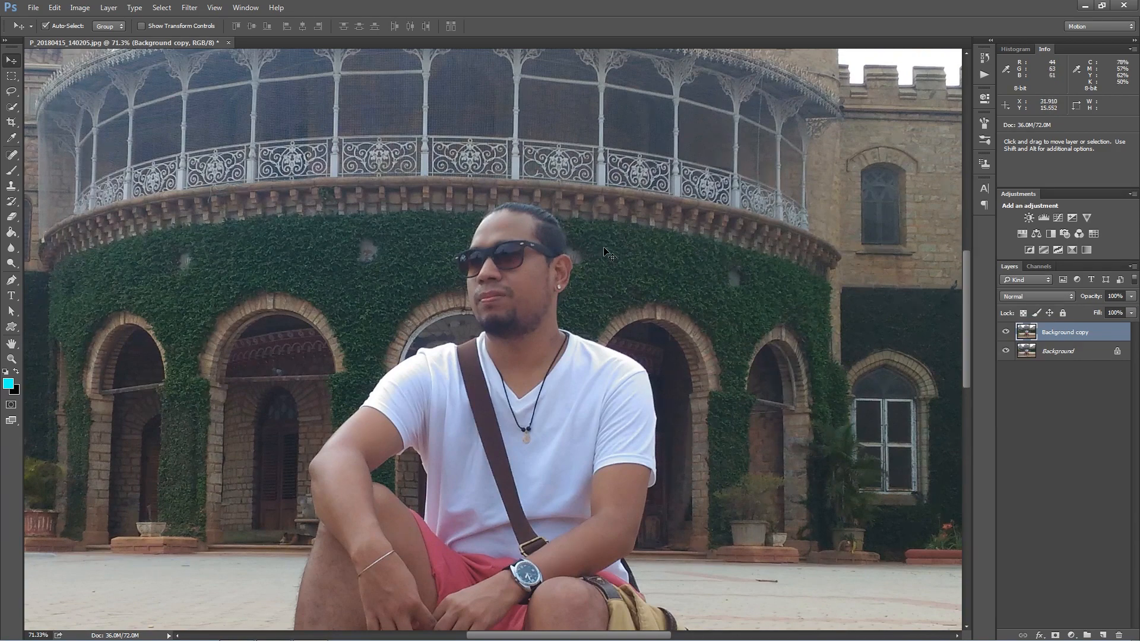
pyautogui.scroll(3, 605, 250)
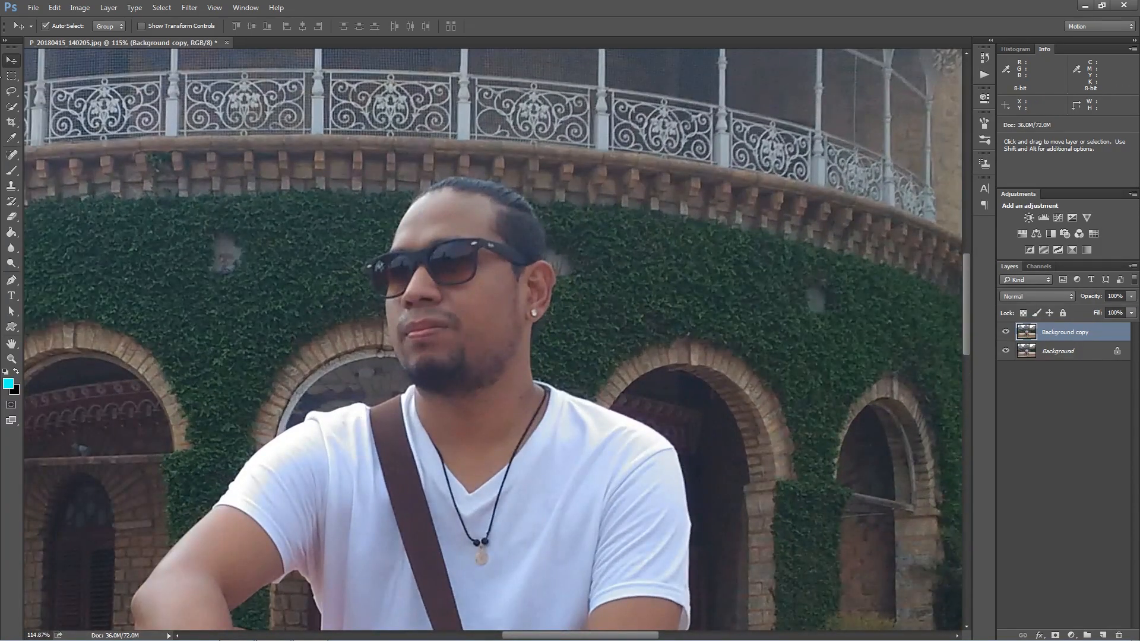
pyautogui.rightClick(15, 155)
pyautogui.click(60, 153)
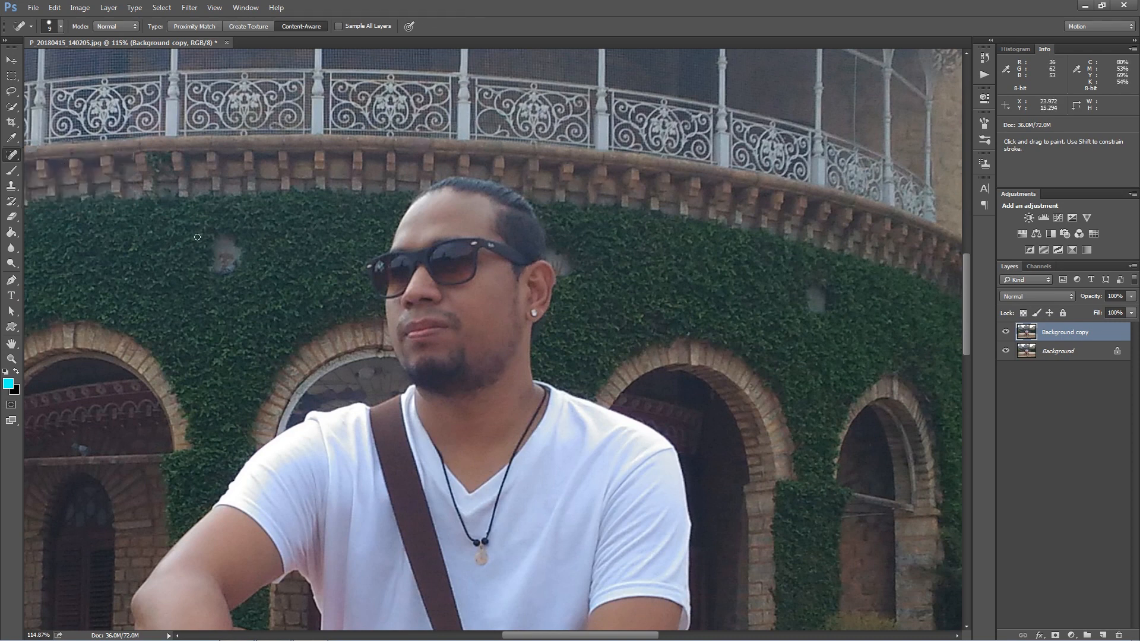
pyautogui.press(']')
pyautogui.press(']')
pyautogui.press(']')
pyautogui.press(']')
pyautogui.press(']')
pyautogui.press(']')
pyautogui.press(']')
pyautogui.press(']')
pyautogui.click(222, 250)
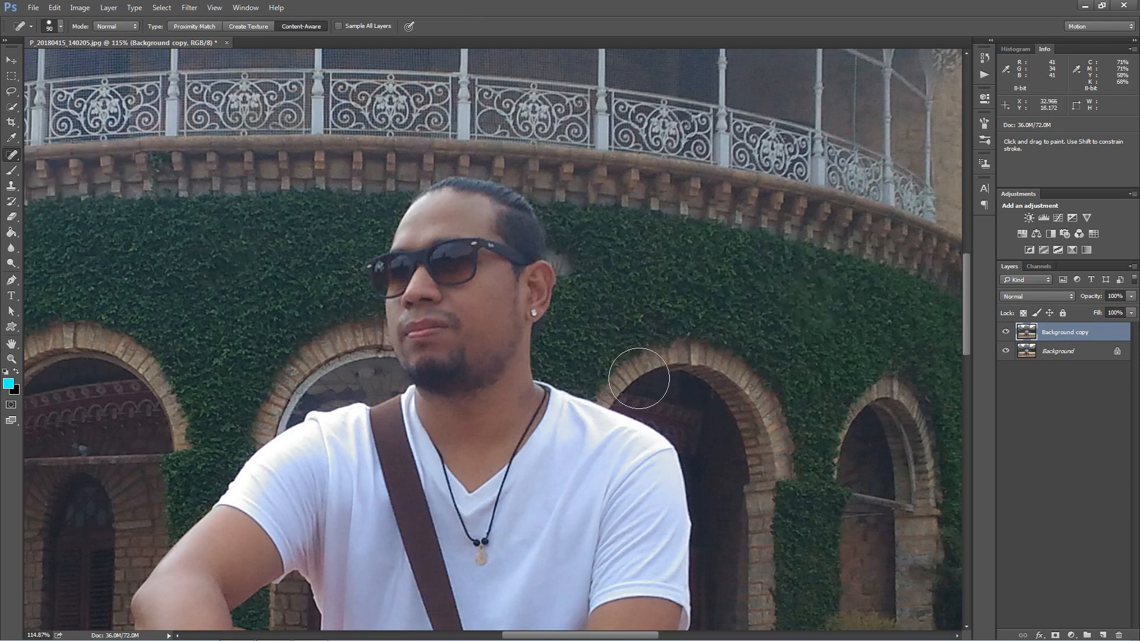
# Step: Heal the remaining grey patch on the ivy above the far-left arches with the brush at size 70
pyautogui.scroll(-4, 763, 315)
pyautogui.press('[')
pyautogui.press('[')
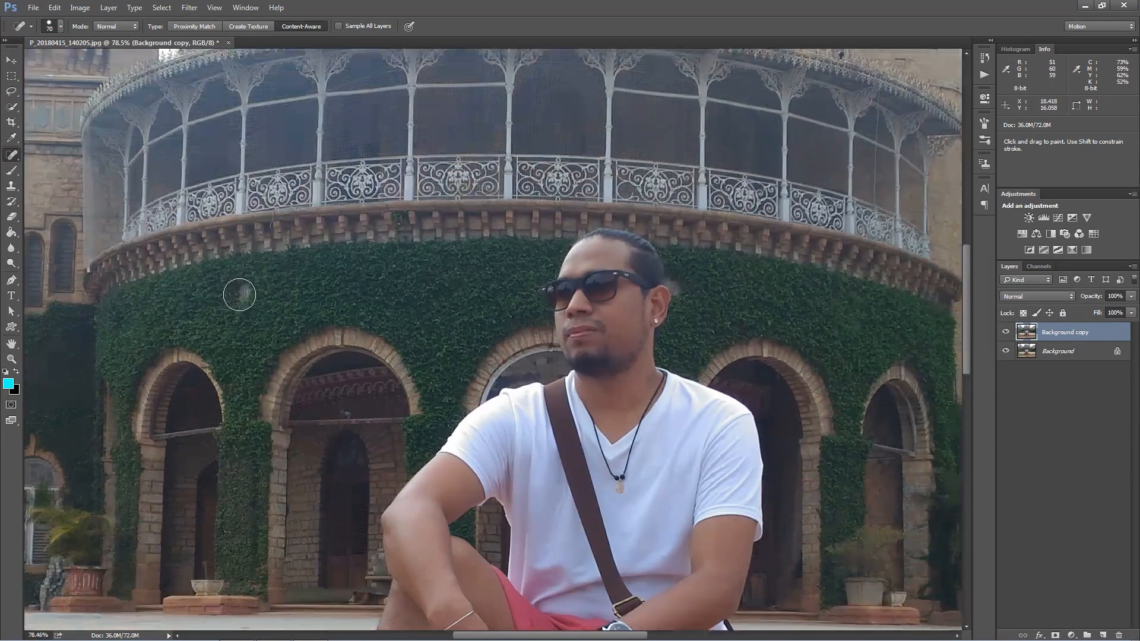
pyautogui.scroll(1, 237, 291)
pyautogui.click(241, 288)
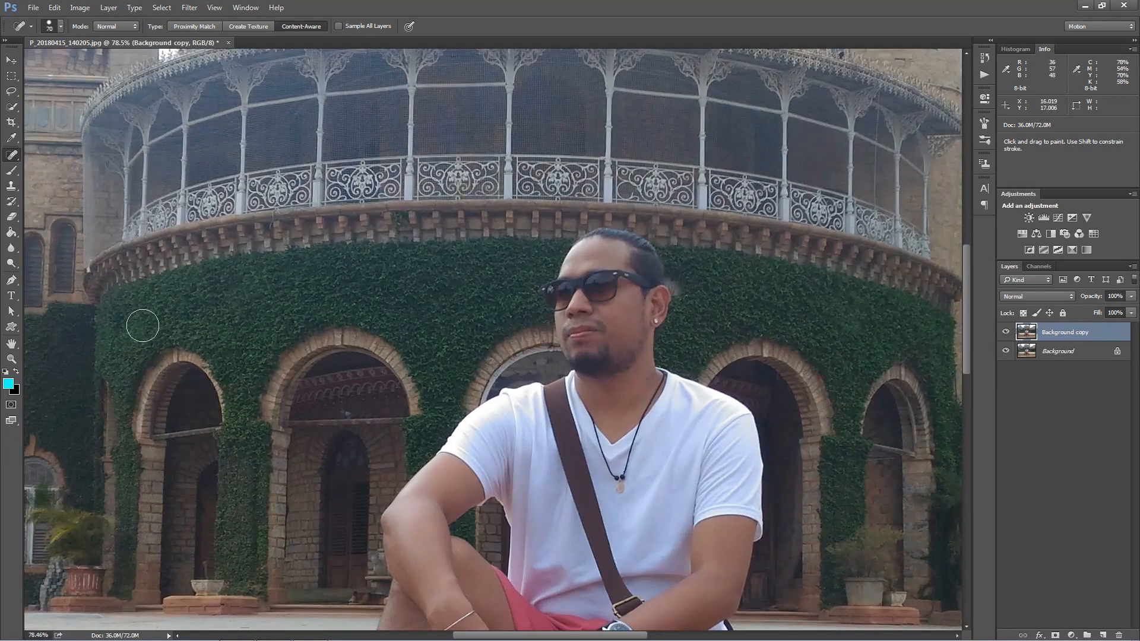
# Step: Lasso the grey patch behind the man's ear, tracing closely along the edge of the hair and ear
pyautogui.scroll(-2, 172, 307)
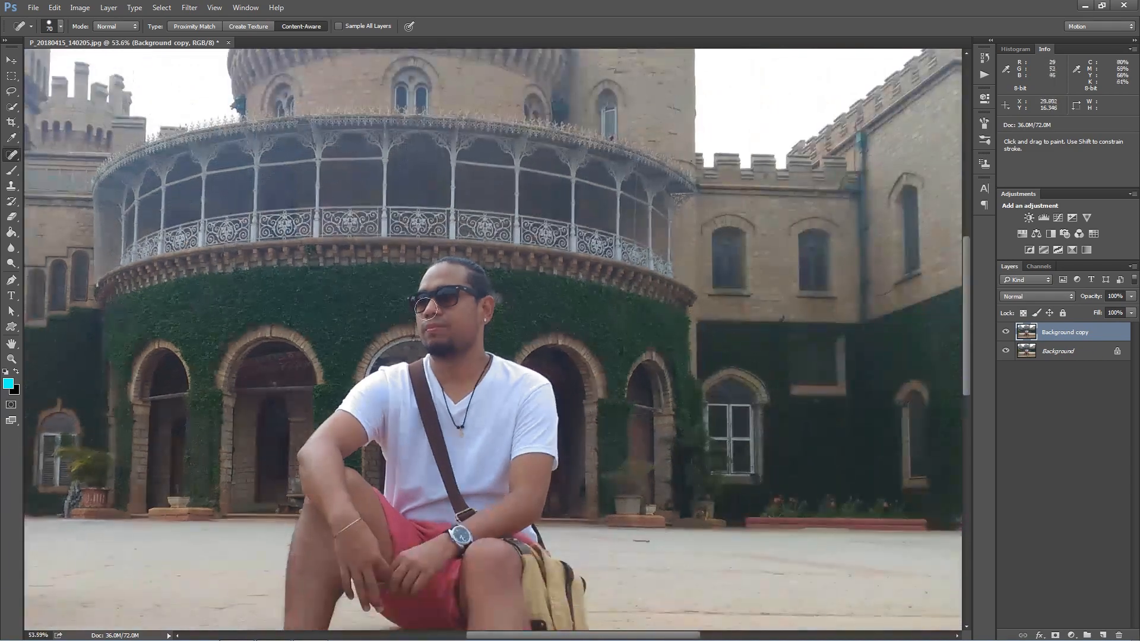
pyautogui.press('[')
pyautogui.scroll(15, 497, 285)
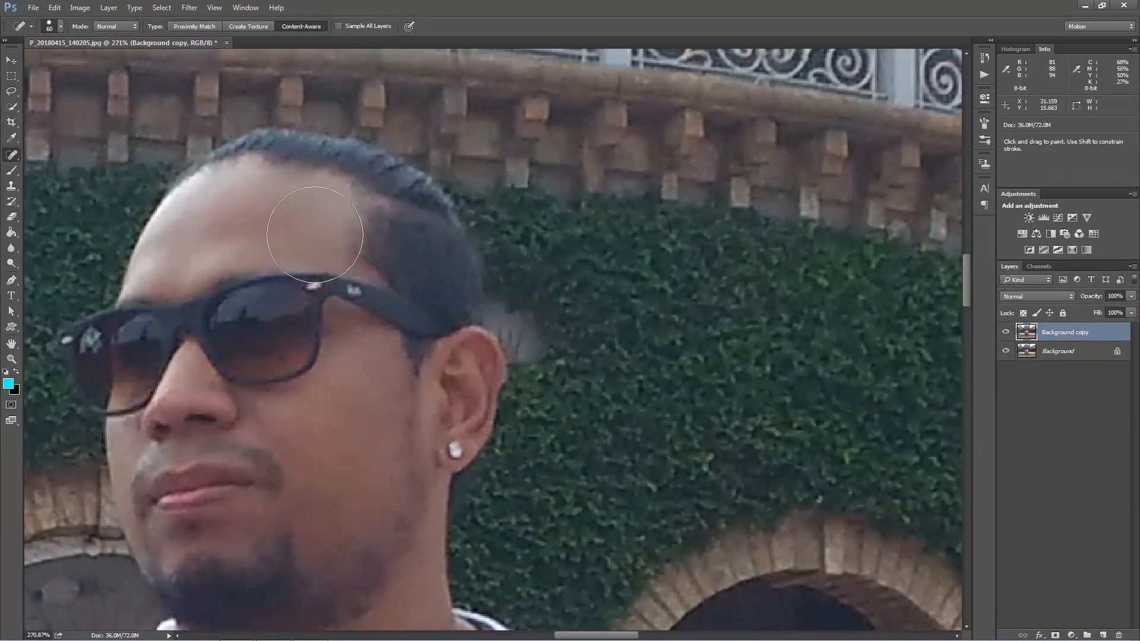
pyautogui.click(12, 92)
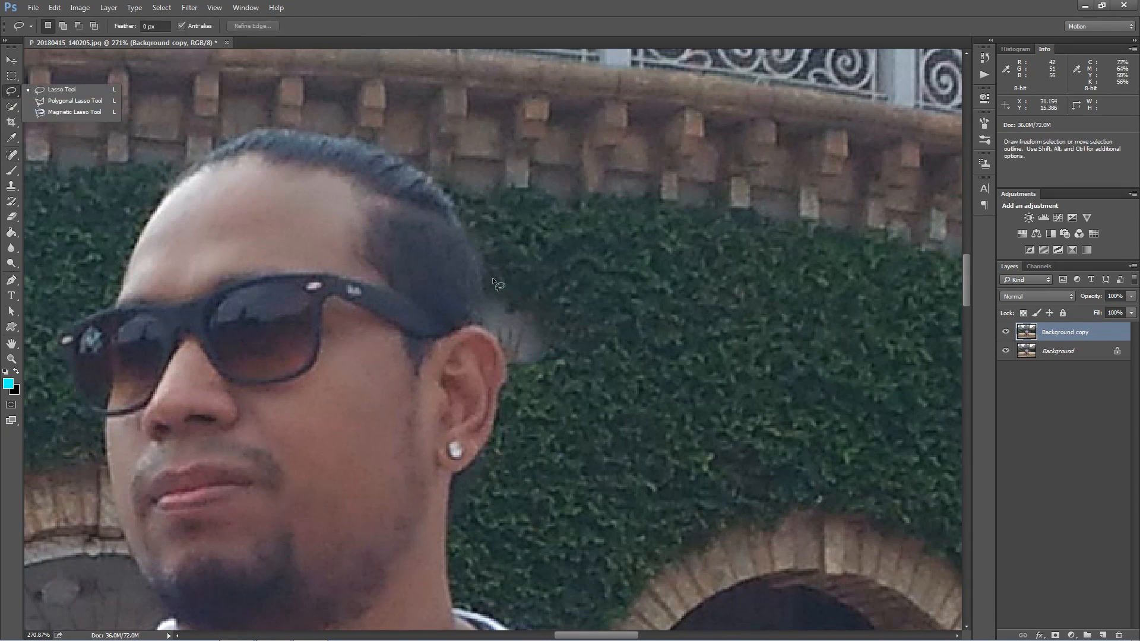
pyautogui.moveTo(521, 271); pyautogui.dragTo(500, 272)
pyautogui.moveTo(484, 317)
pyautogui.mouseDown()
pyautogui.moveTo(510, 367)
pyautogui.moveTo(544, 368)
pyautogui.moveTo(569, 337)
pyautogui.moveTo(533, 276)
pyautogui.mouseUp()
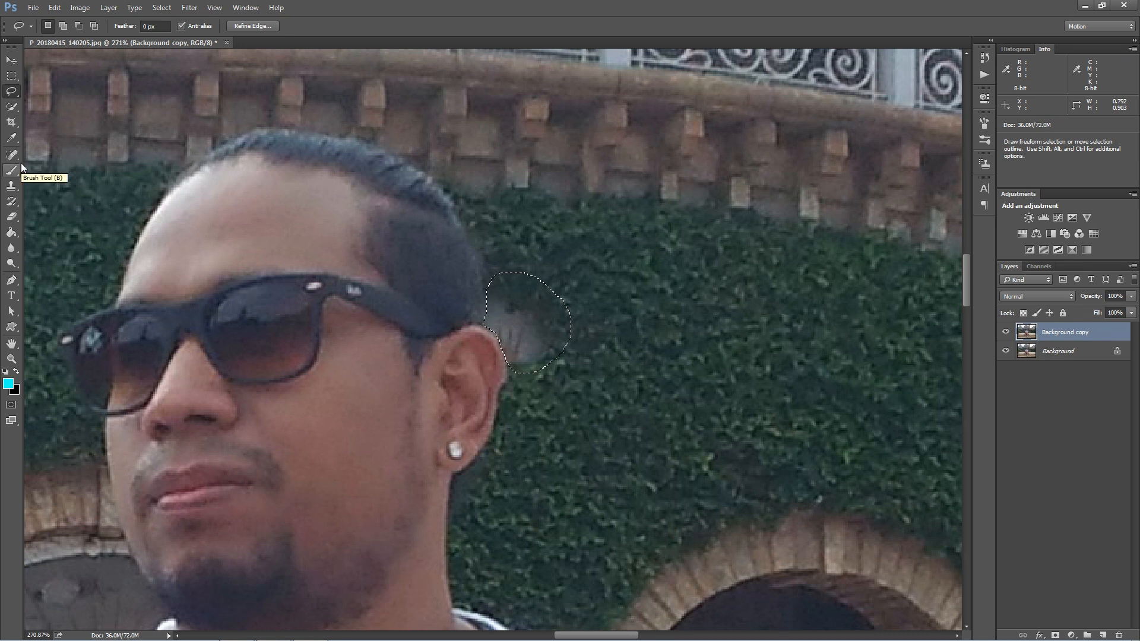
# Step: Cover the selected patch behind the ear with the Clone Stamp, sampling the nearby ivy, and deselect the area
pyautogui.click(11, 185)
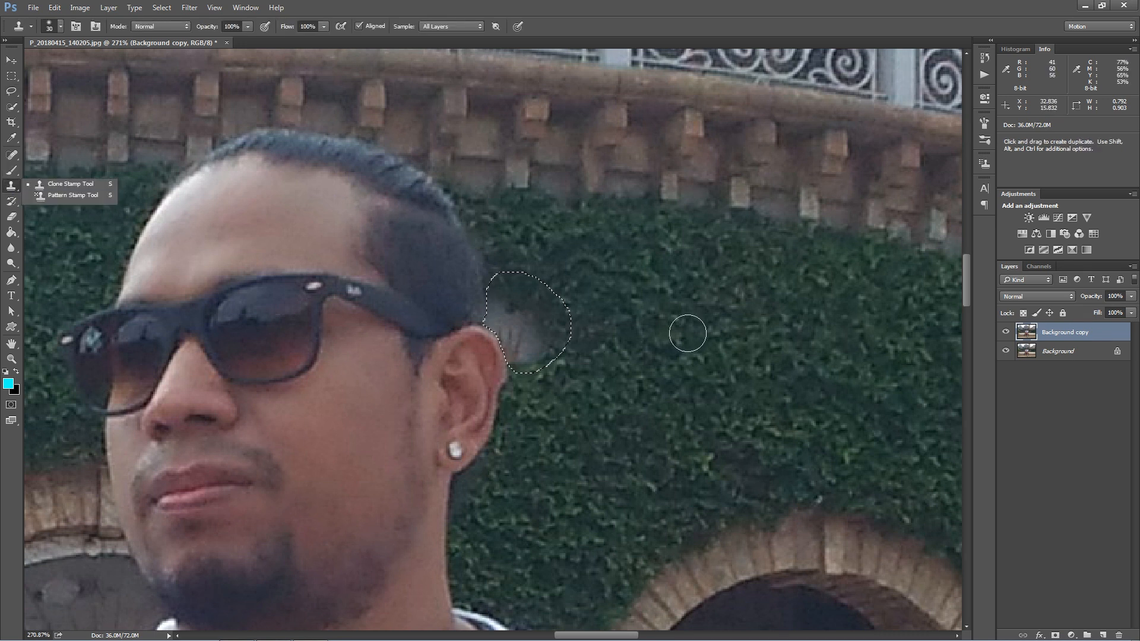
pyautogui.keyDown('alt'); pyautogui.click(668, 310); pyautogui.keyUp('alt')
pyautogui.moveTo(586, 308)
pyautogui.mouseDown()
pyautogui.moveTo(504, 287)
pyautogui.moveTo(506, 337)
pyautogui.moveTo(533, 335)
pyautogui.moveTo(549, 315)
pyautogui.moveTo(539, 372)
pyautogui.mouseUp()
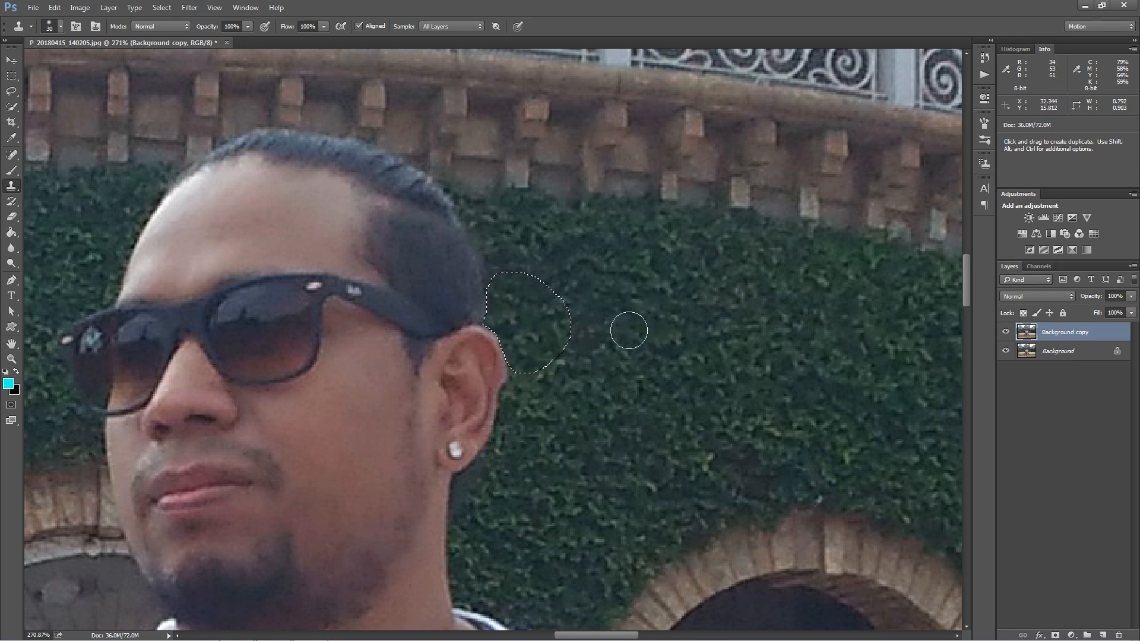
pyautogui.press('ctrl')
pyautogui.hotkey('ctrl', 'd')
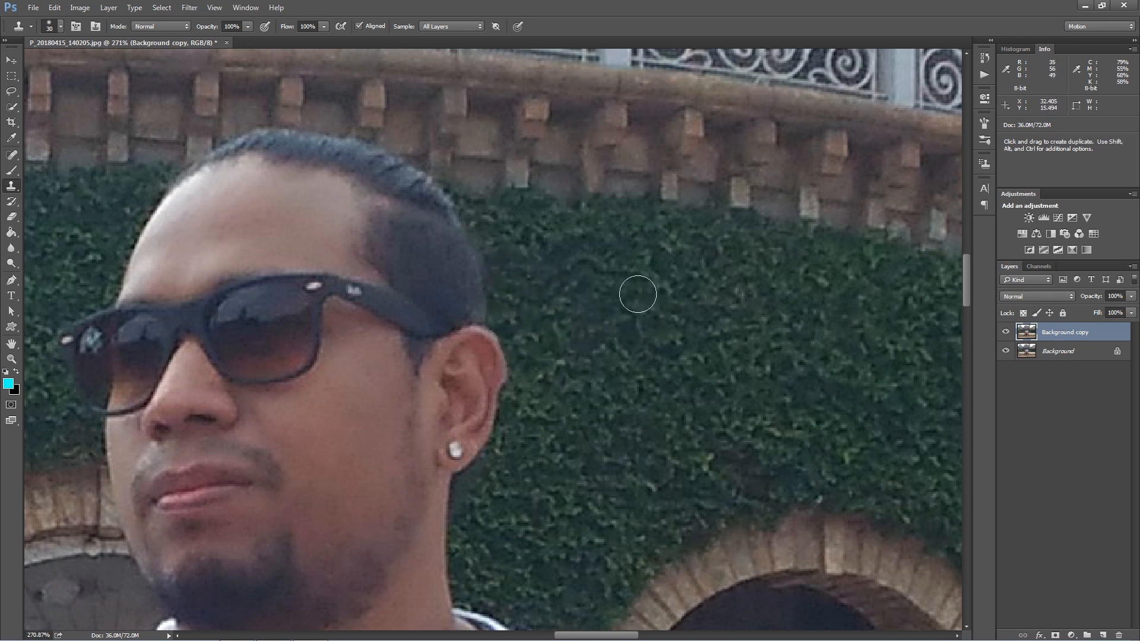
# Step: Blend the cloned ivy behind the ear using the Spot Healing Brush, reducing the brush to size 20
pyautogui.click(10, 155)
pyautogui.press('[')
pyautogui.press('[')
pyautogui.press('[')
pyautogui.press('[')
pyautogui.press('[')
pyautogui.press('[')
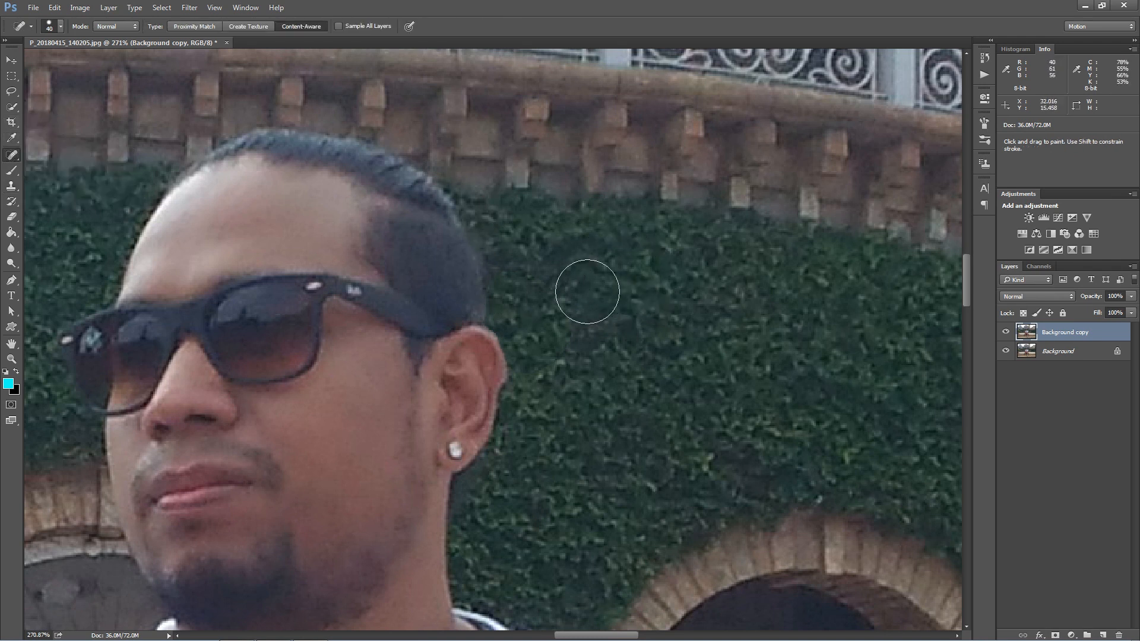
pyautogui.moveTo(506, 297)
pyautogui.mouseDown()
pyautogui.moveTo(550, 308)
pyautogui.moveTo(564, 349)
pyautogui.moveTo(524, 400)
pyautogui.mouseUp()
pyautogui.press('[')
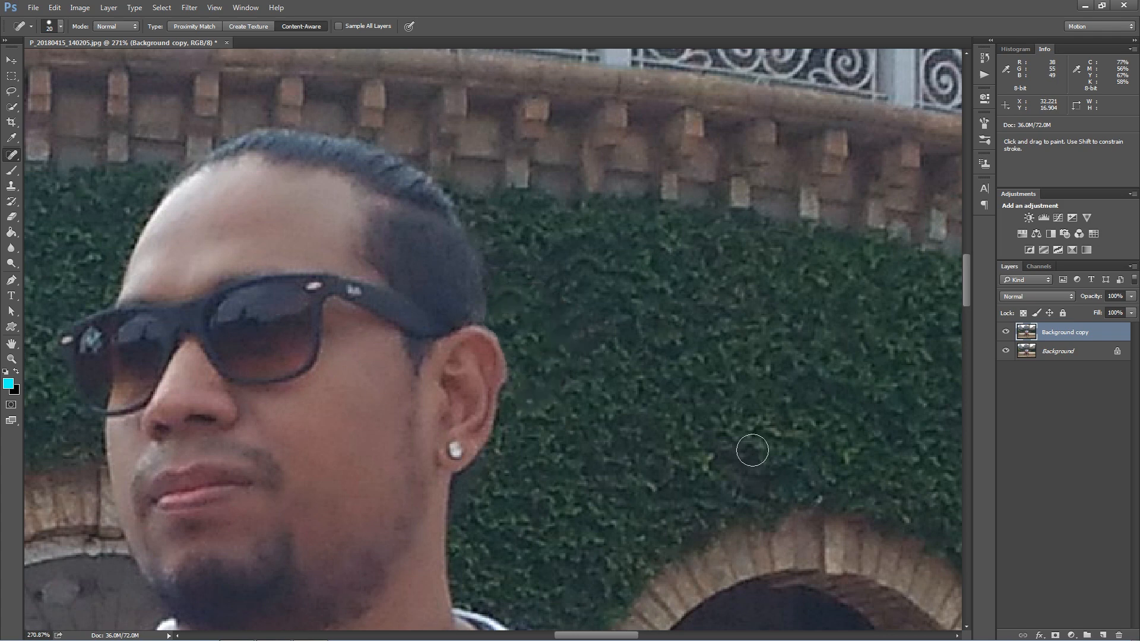
# Step: Start the Camera Raw filter on the Background copy layer, setting Shadows to -1 and Temperature to +8 and raising Clarity slightly
pyautogui.hotkey('ctrl', '0')
pyautogui.press('v')
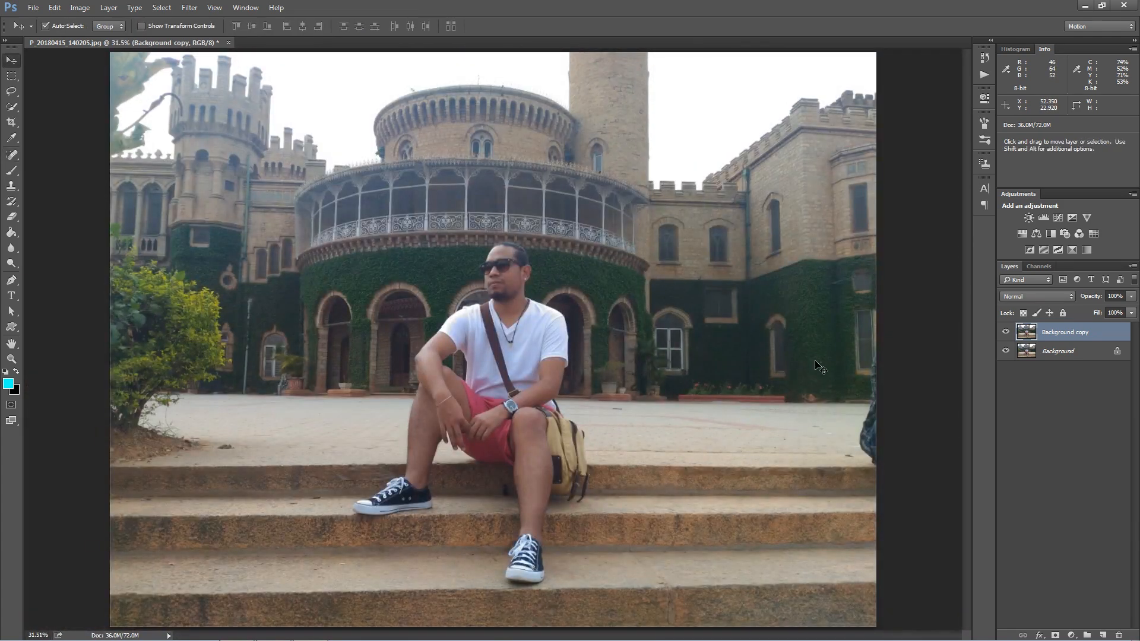
pyautogui.scroll(3, 514, 275)
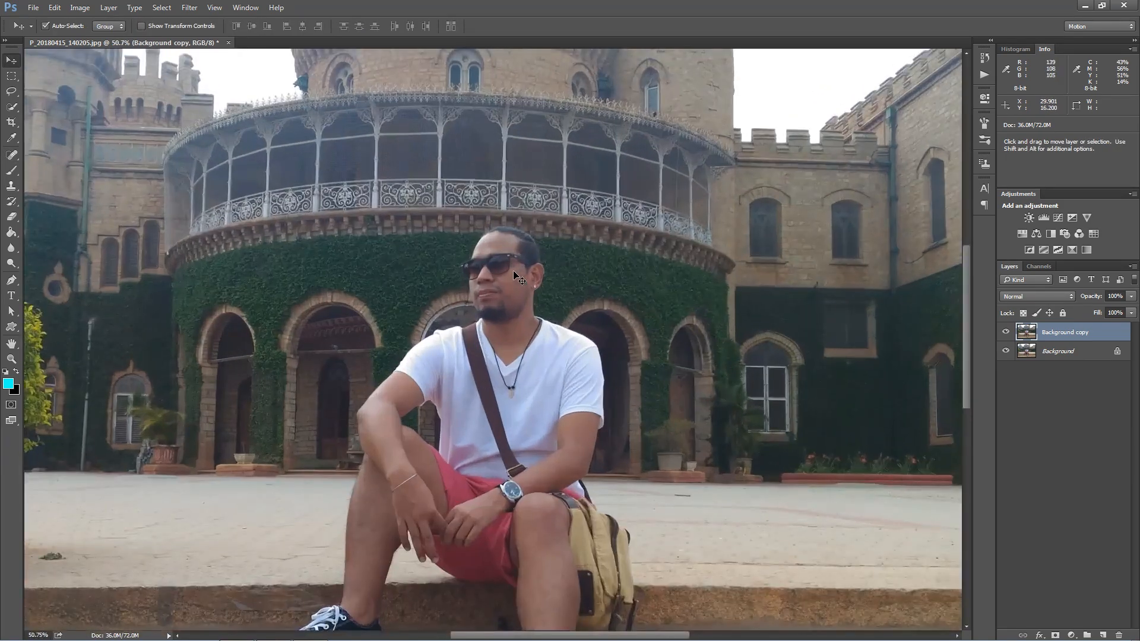
pyautogui.scroll(-3, 514, 273)
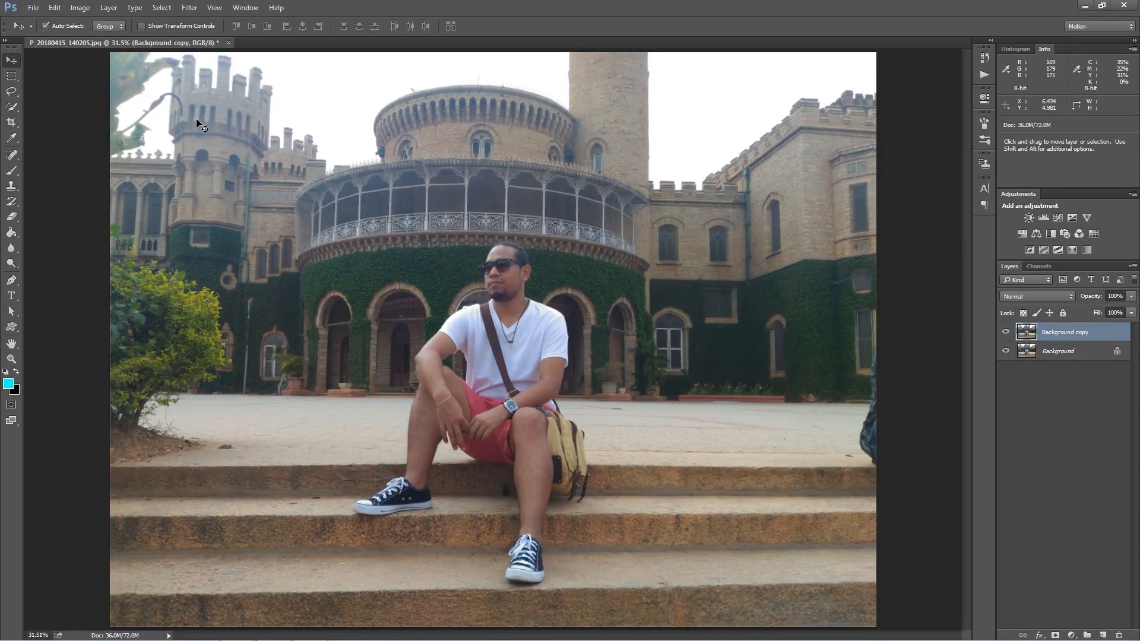
pyautogui.click(187, 8)
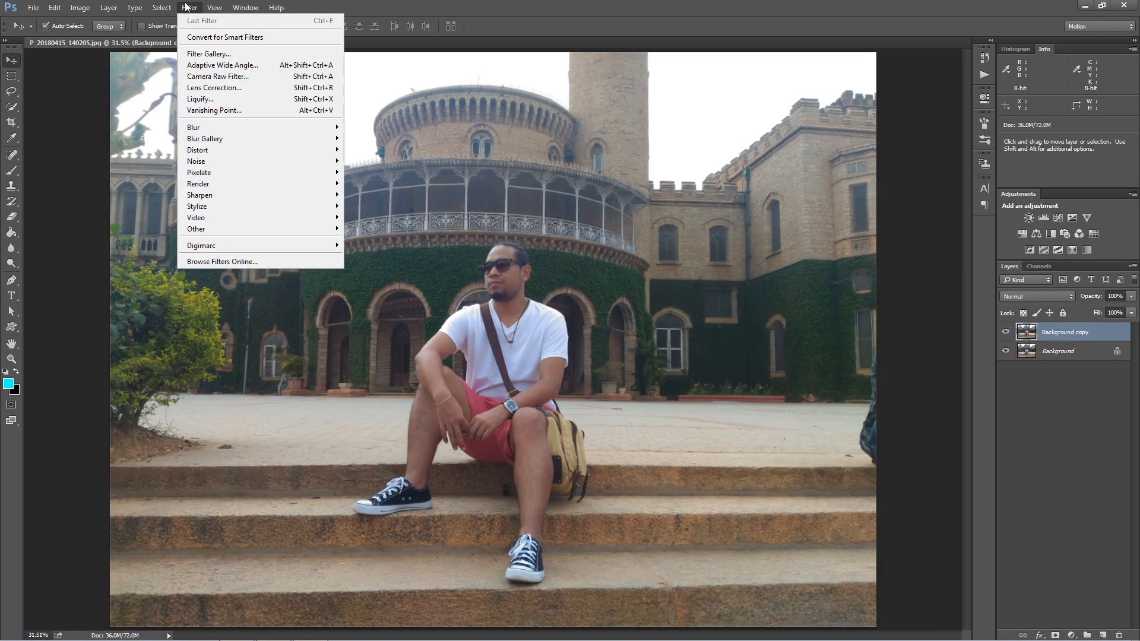
pyautogui.click(276, 77)
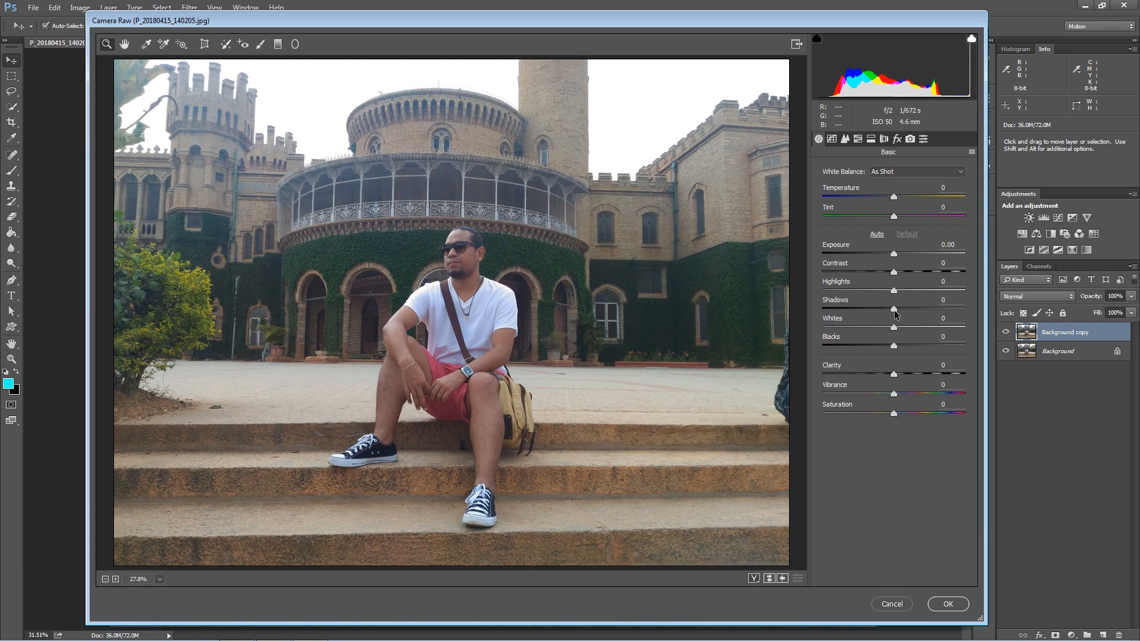
pyautogui.moveTo(895, 314)
pyautogui.mouseDown()
pyautogui.moveTo(935, 310)
pyautogui.moveTo(896, 317)
pyautogui.mouseUp()
pyautogui.moveTo(895, 194); pyautogui.dragTo(899, 196)
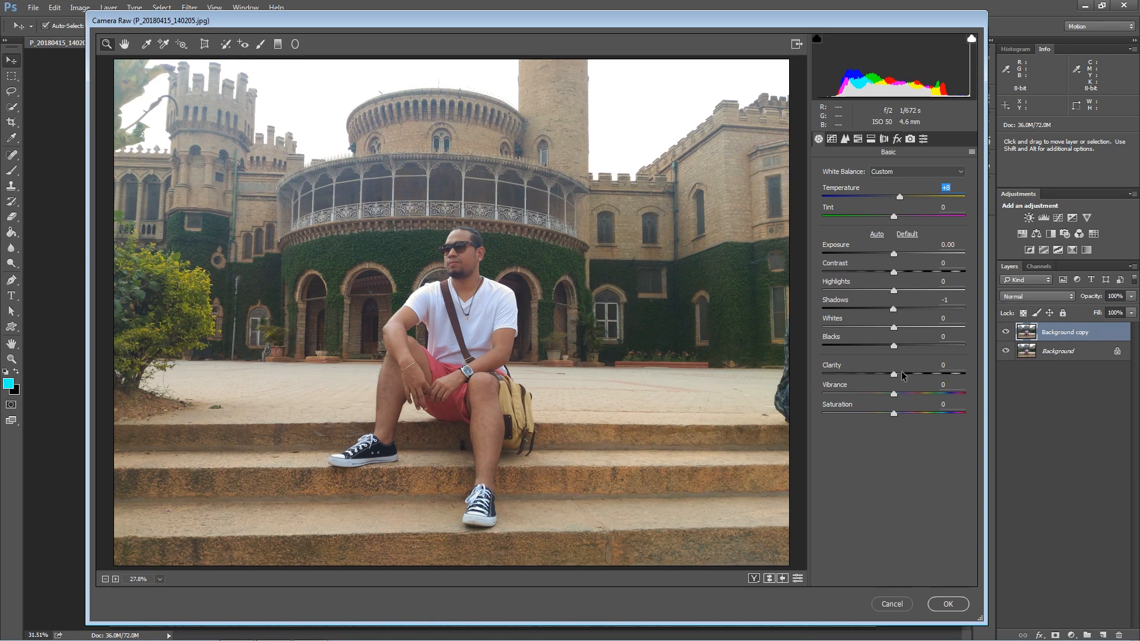
pyautogui.moveTo(895, 374); pyautogui.dragTo(901, 375)
# Step: In the HSL adjustments, set Saturation to +29 for Greens and +20 for Yellows, and set Greens Luminance to +25
pyautogui.click(858, 139)
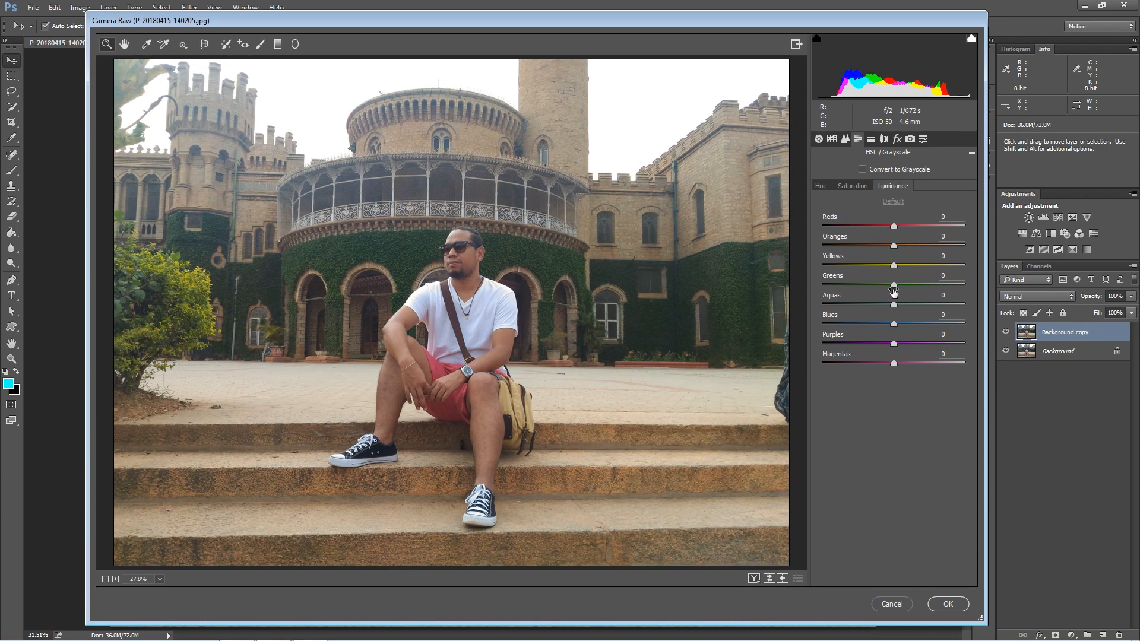
pyautogui.click(852, 186)
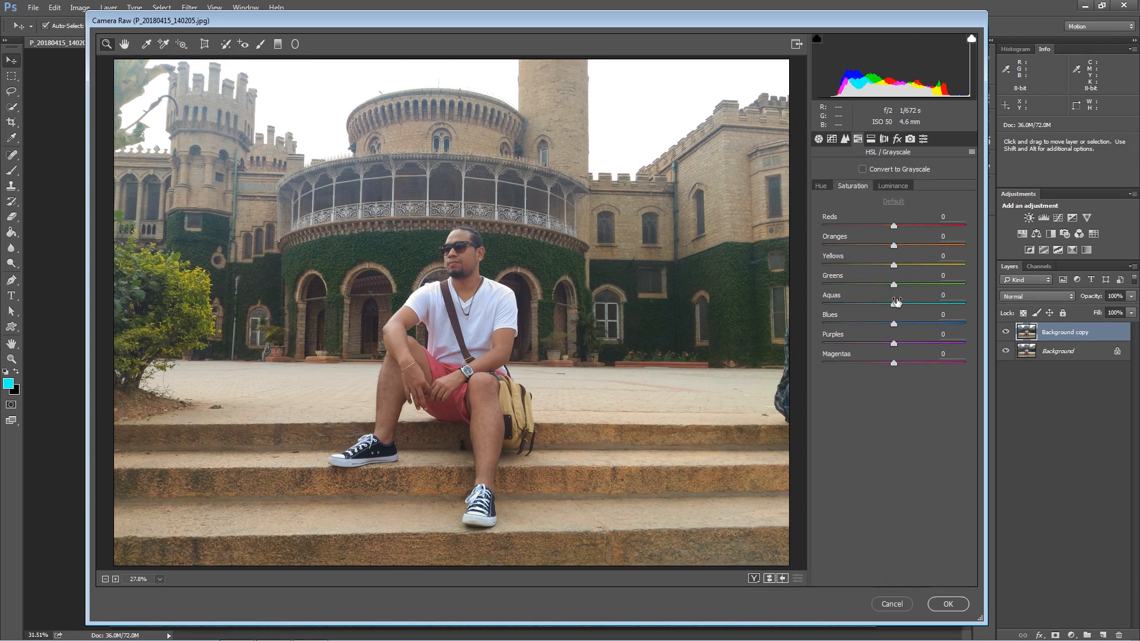
pyautogui.moveTo(896, 286)
pyautogui.mouseDown()
pyautogui.moveTo(956, 289)
pyautogui.moveTo(882, 287)
pyautogui.moveTo(933, 291)
pyautogui.moveTo(916, 288)
pyautogui.moveTo(919, 267)
pyautogui.moveTo(897, 265)
pyautogui.moveTo(922, 266)
pyautogui.moveTo(897, 265)
pyautogui.moveTo(920, 283)
pyautogui.moveTo(888, 291)
pyautogui.moveTo(899, 301)
pyautogui.moveTo(908, 285)
pyautogui.moveTo(933, 286)
pyautogui.moveTo(866, 290)
pyautogui.moveTo(908, 289)
pyautogui.mouseUp()
pyautogui.click(820, 186)
pyautogui.click(892, 185)
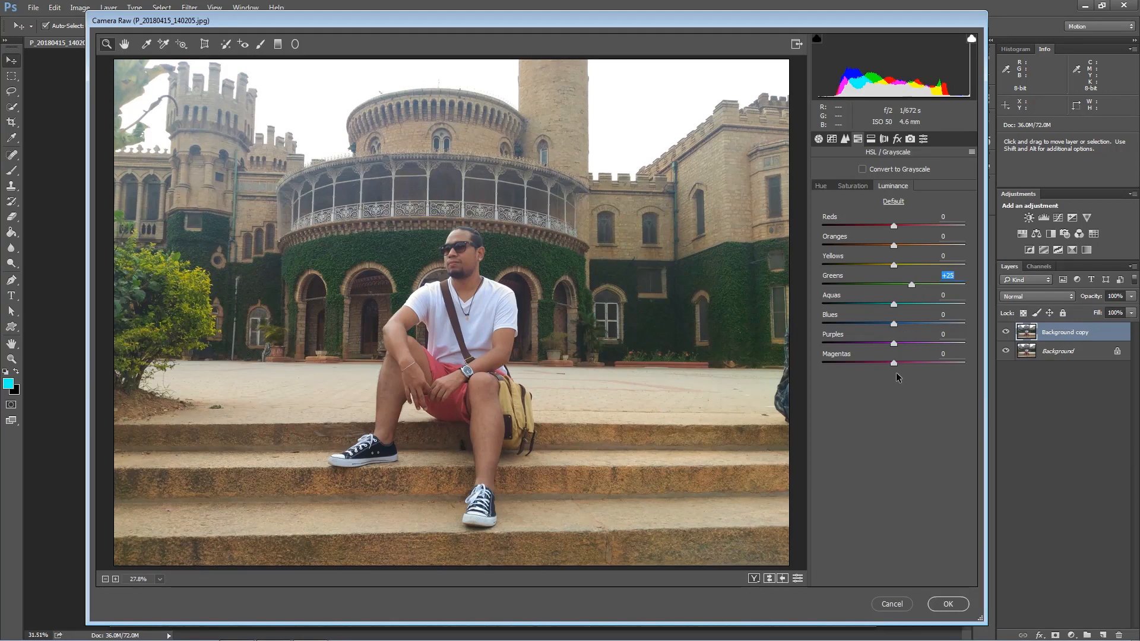
# Step: Raise Saturation to +26 for Reds and +3 for Magentas with the Targeted Adjustment tool on the red shorts, and apply the filter
pyautogui.click(853, 186)
pyautogui.click(182, 46)
pyautogui.moveTo(440, 374); pyautogui.dragTo(463, 371)
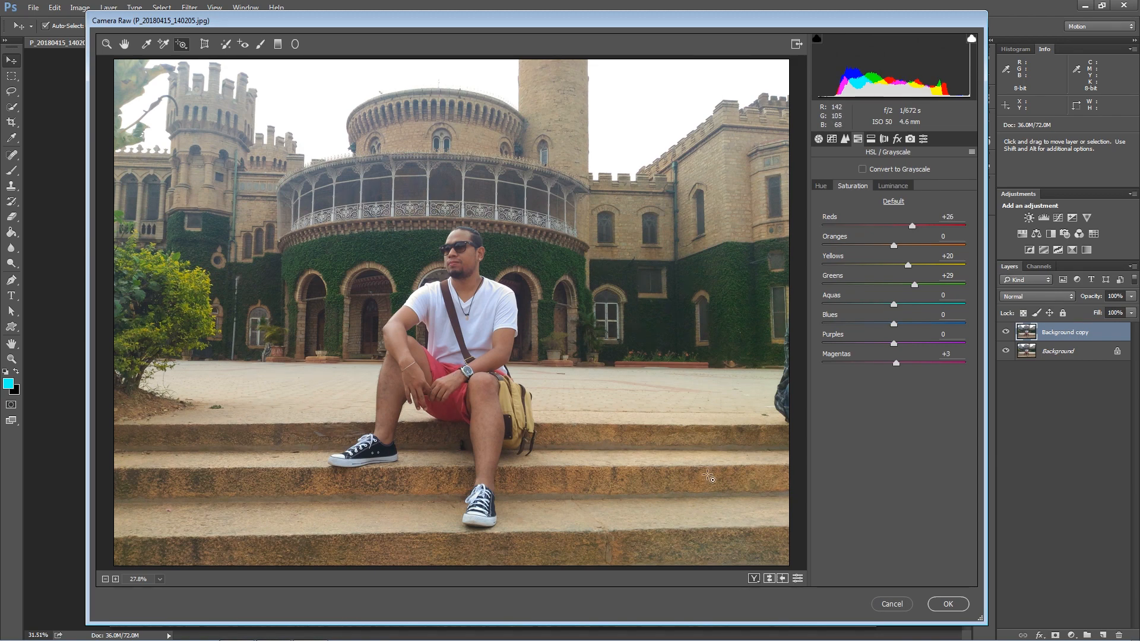
pyautogui.click(948, 604)
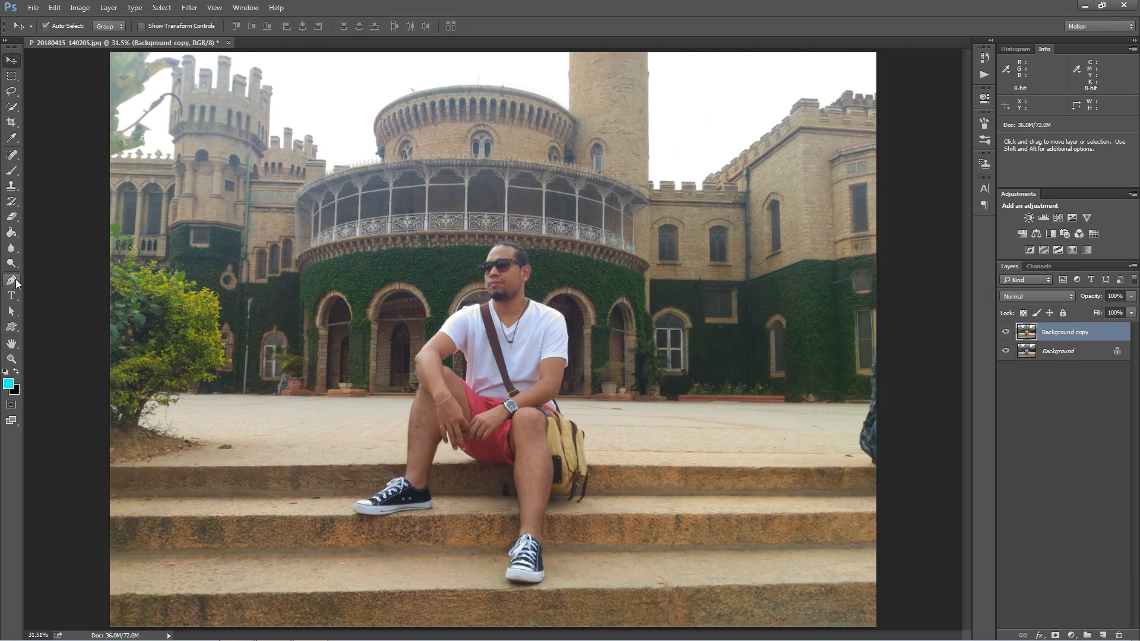
# Step: Start a Pen tool path outside the photo's left edge, following the top step to the leg and up the shin to the knee
pyautogui.click(13, 282)
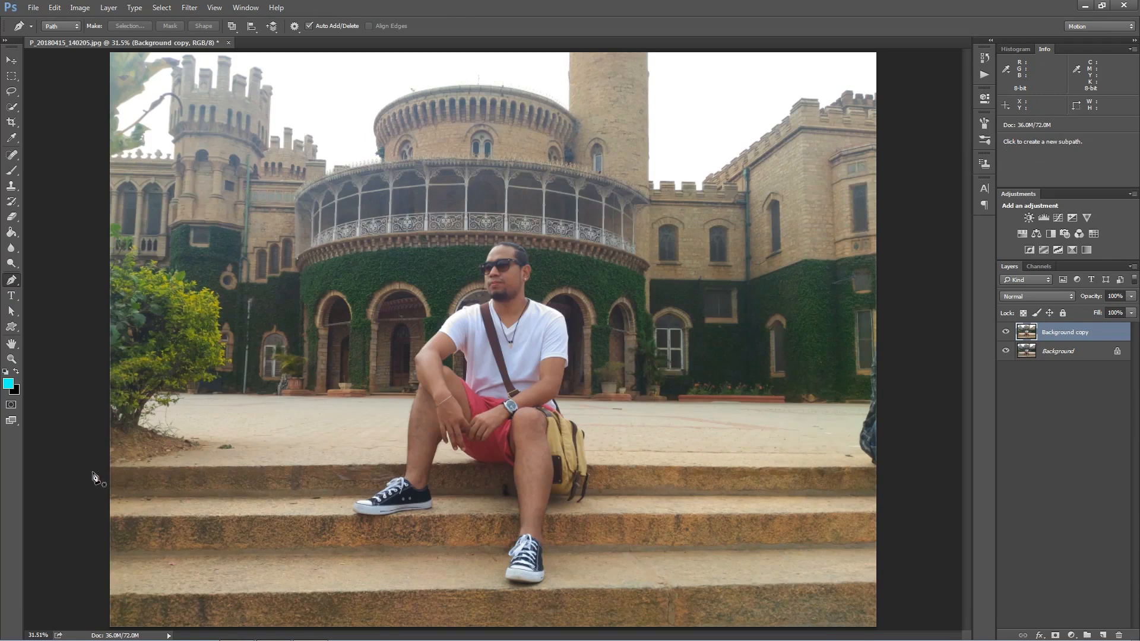
pyautogui.click(413, 468)
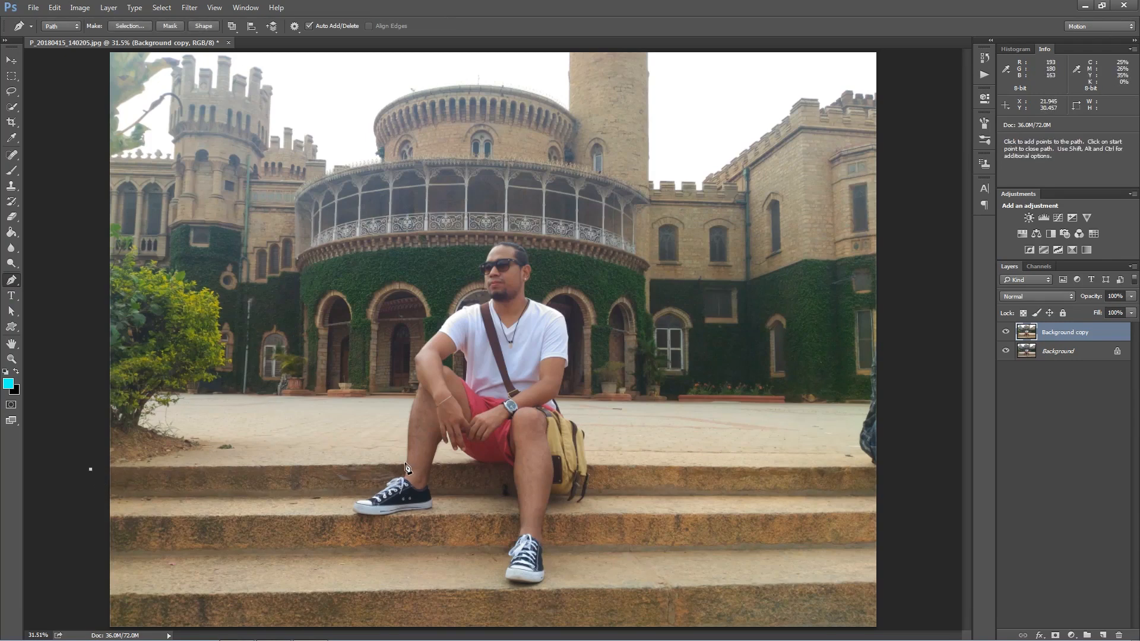
pyautogui.click(408, 468)
pyautogui.scroll(5, 412, 423)
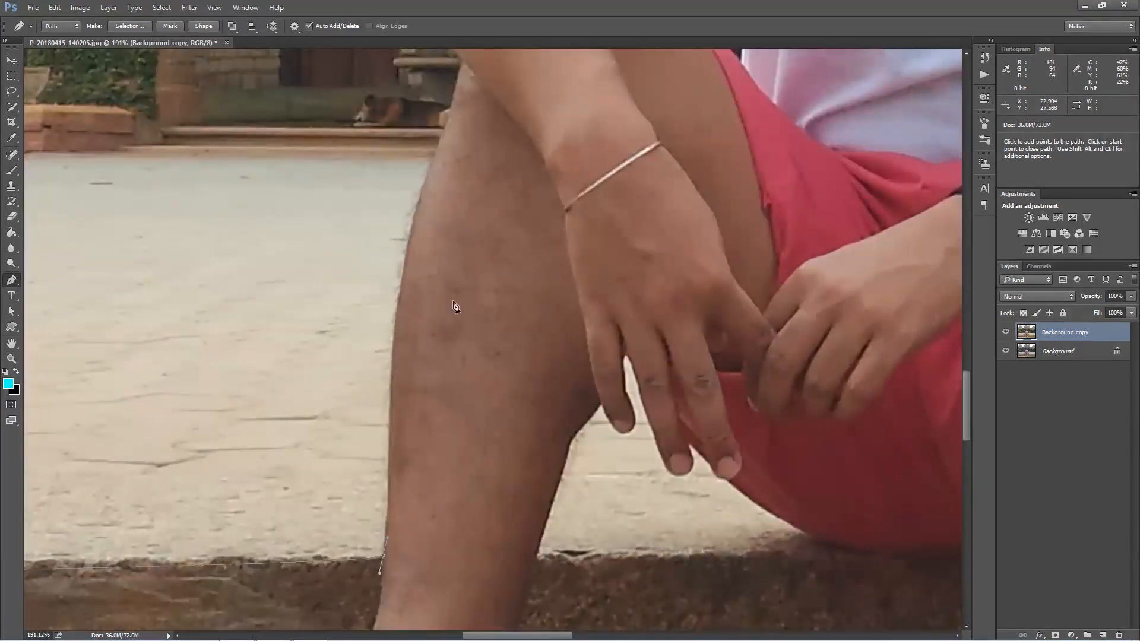
pyautogui.scroll(1, 399, 461)
pyautogui.click(387, 355)
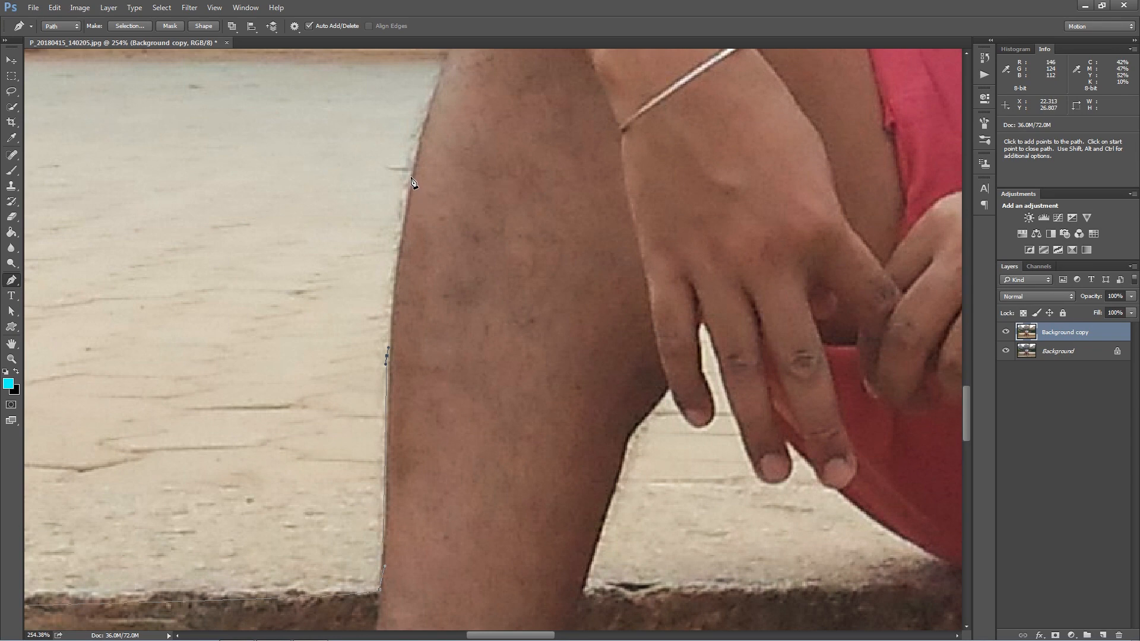
pyautogui.moveTo(509, 122); pyautogui.dragTo(501, 326)
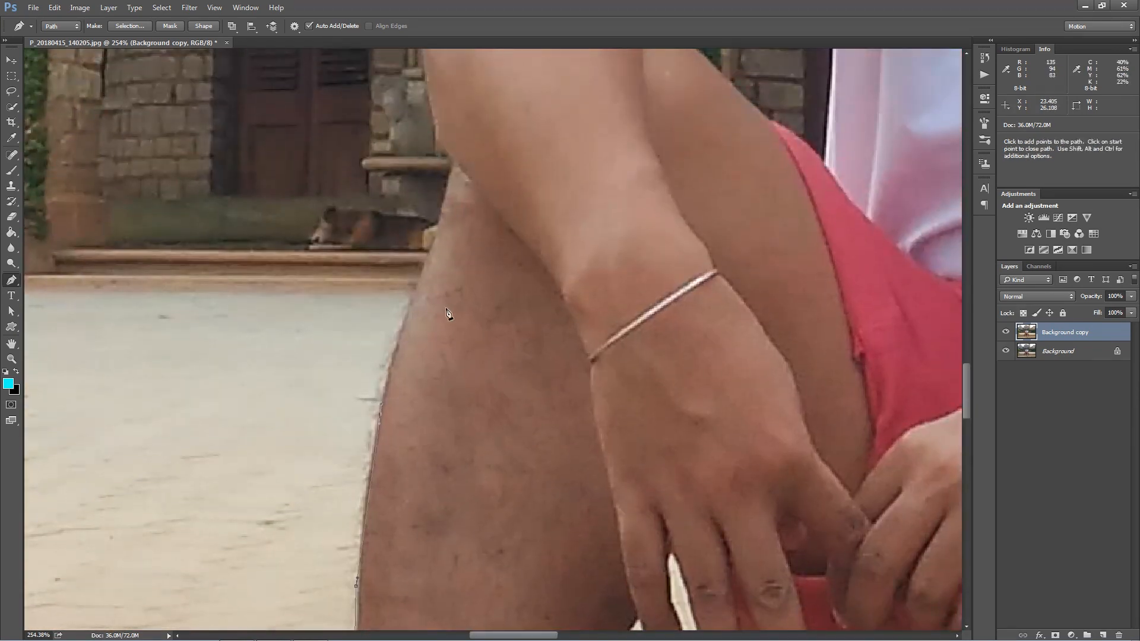
pyautogui.click(429, 252)
pyautogui.click(445, 182)
pyautogui.click(452, 164)
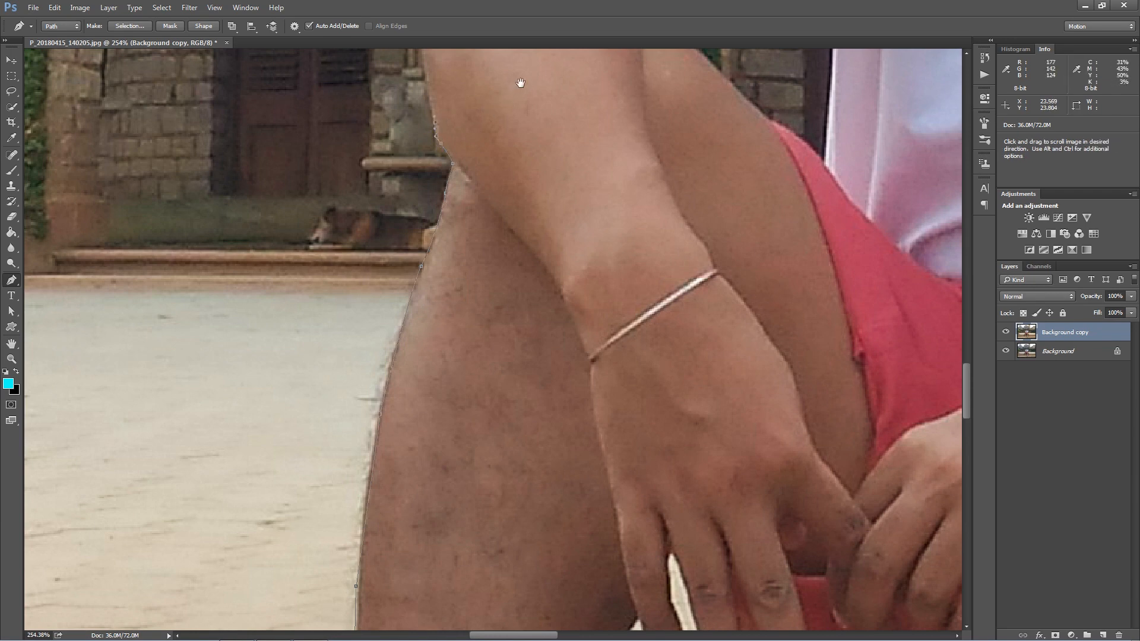
# Step: Continue the path up the outer edge of the forearm and around the bent elbow
pyautogui.moveTo(522, 84); pyautogui.dragTo(610, 364)
pyautogui.click(523, 362)
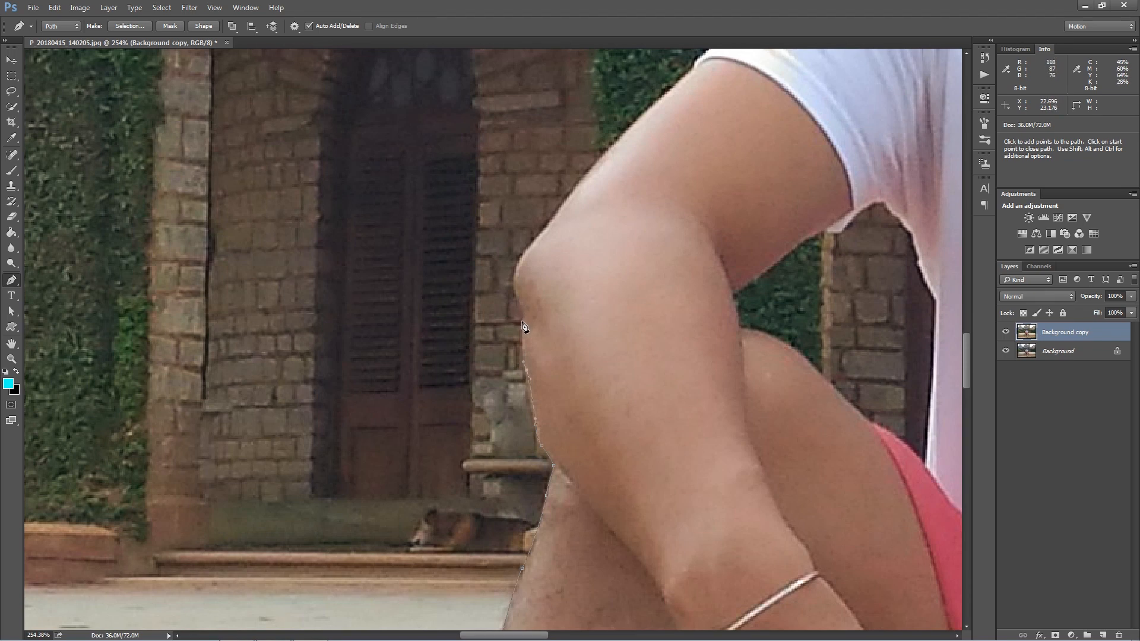
pyautogui.click(521, 320)
pyautogui.click(517, 300)
pyautogui.click(514, 276)
pyautogui.click(539, 231)
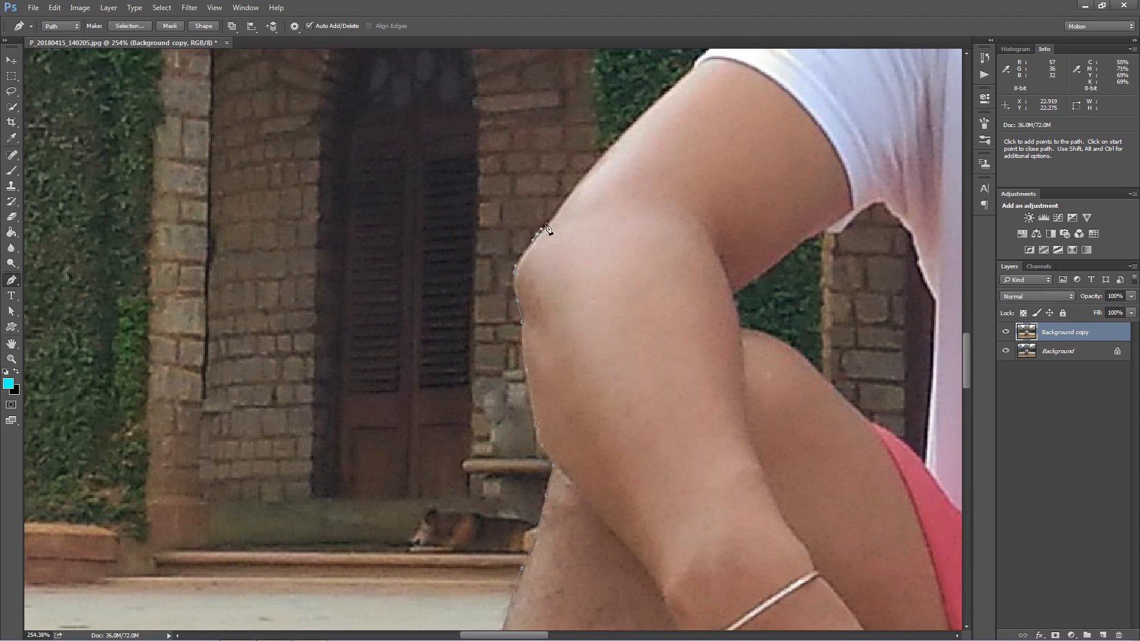
# Step: Trace the outer edge of the upper arm from the elbow to the hem of the T-shirt sleeve
pyautogui.click(589, 170)
pyautogui.click(672, 93)
pyautogui.press('space')
pyautogui.moveTo(707, 83); pyautogui.dragTo(607, 334)
pyautogui.click(588, 322)
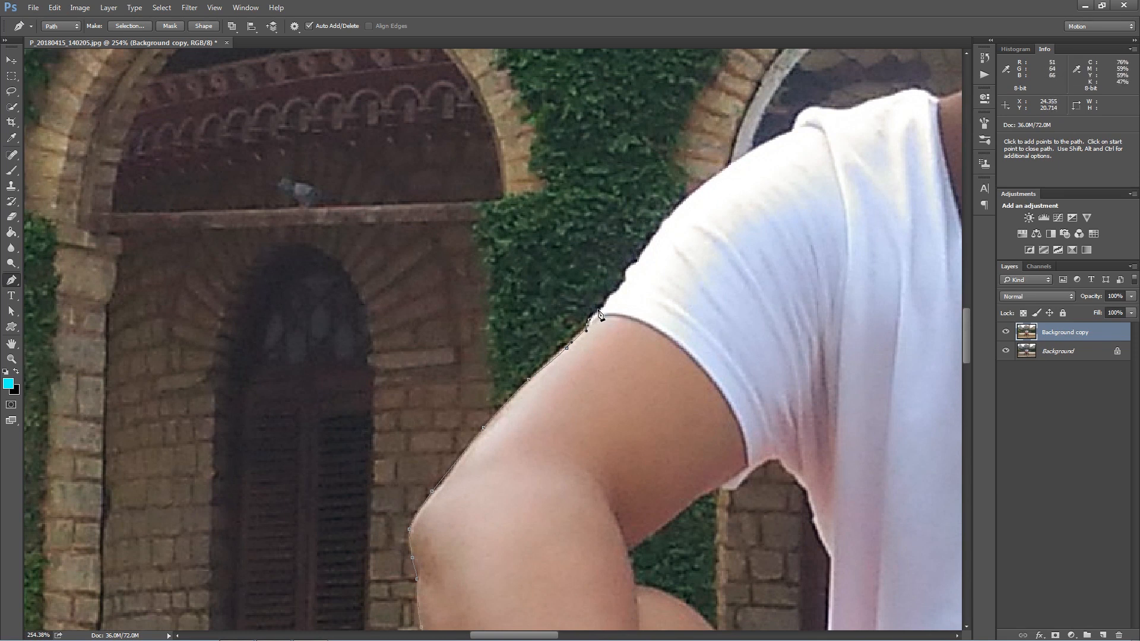
# Step: Outline the sleeve in front of the ivy, placing anchor points from its hem up towards the shoulder
pyautogui.click(623, 283)
pyautogui.click(631, 263)
pyautogui.click(654, 231)
pyautogui.click(675, 209)
pyautogui.click(736, 162)
pyautogui.click(770, 141)
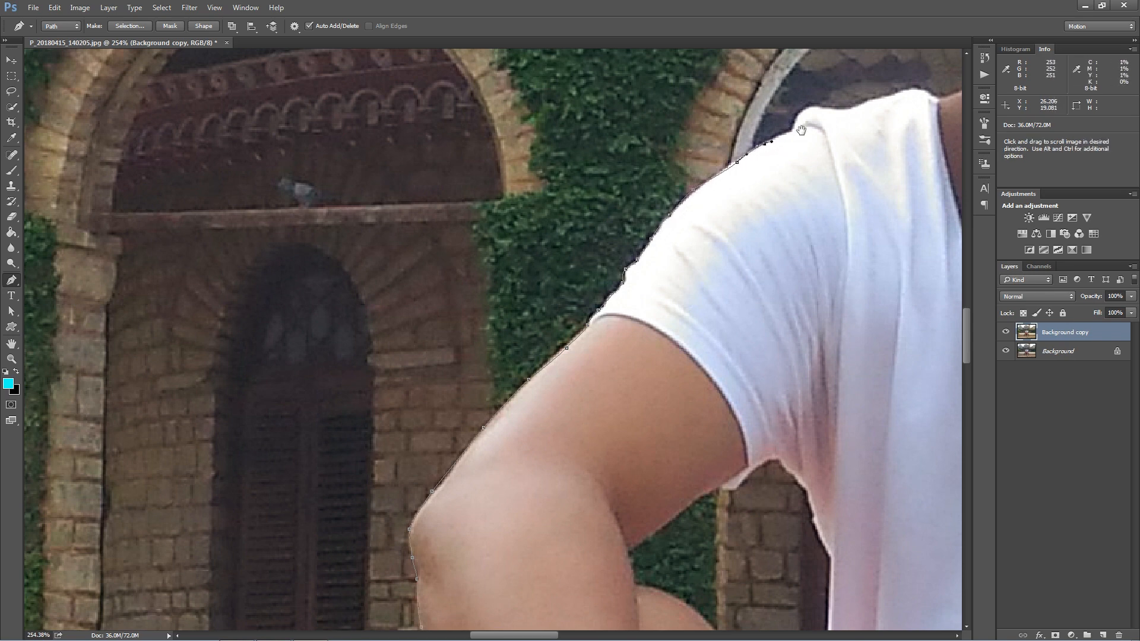
# Step: Extend the path over the shoulder and across the bag strap to the shirt collar below the chin
pyautogui.moveTo(799, 131); pyautogui.dragTo(533, 335)
pyautogui.scroll(7, 498, 393)
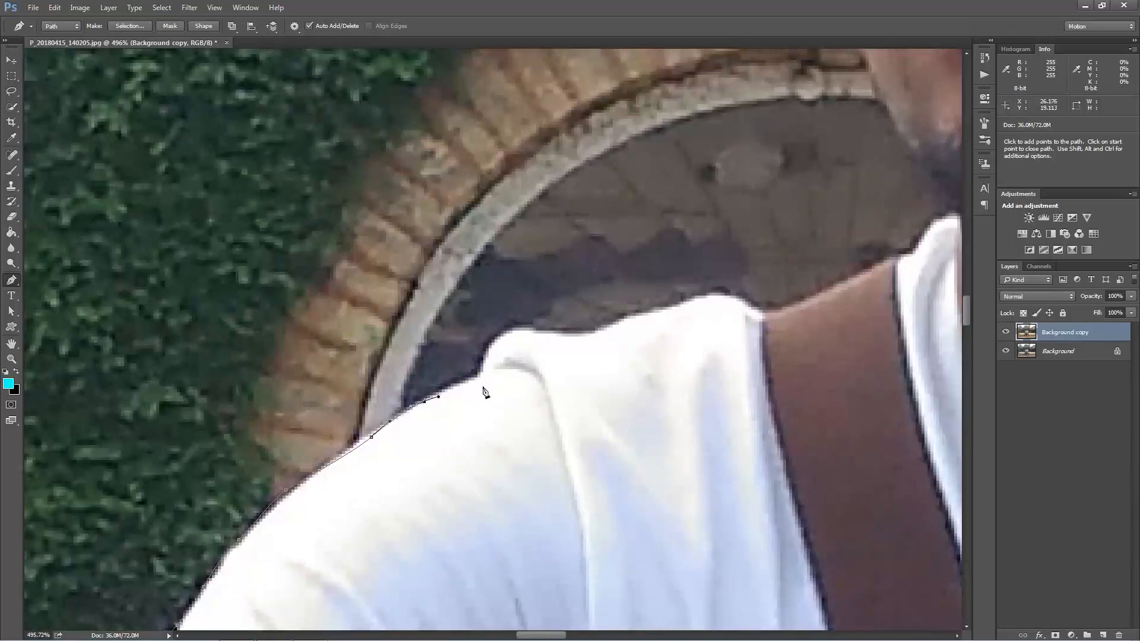
pyautogui.click(475, 380)
pyautogui.moveTo(509, 328)
pyautogui.mouseDown()
pyautogui.moveTo(583, 335)
pyautogui.moveTo(709, 297)
pyautogui.moveTo(764, 309)
pyautogui.moveTo(613, 272)
pyautogui.moveTo(376, 332)
pyautogui.moveTo(383, 345)
pyautogui.mouseUp()
pyautogui.click(603, 330)
pyautogui.moveTo(372, 384); pyautogui.dragTo(456, 308)
# Step: Trace the chin, cheek and protruding corner of the sunglasses up to the start of the forehead
pyautogui.moveTo(425, 275); pyautogui.dragTo(402, 232)
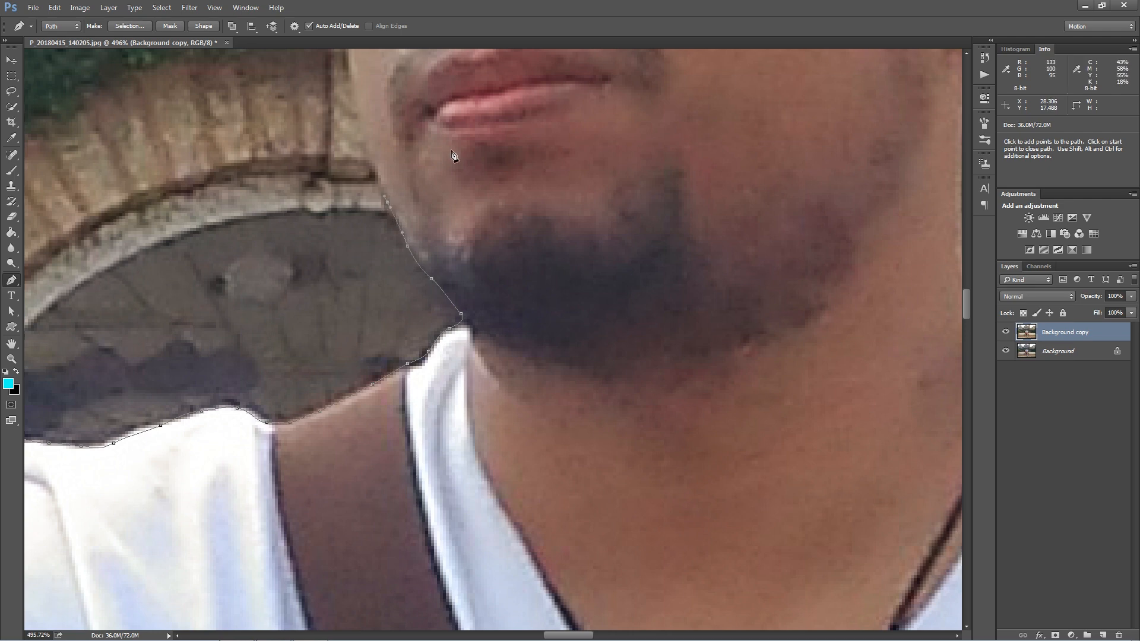
pyautogui.moveTo(452, 155); pyautogui.dragTo(542, 381)
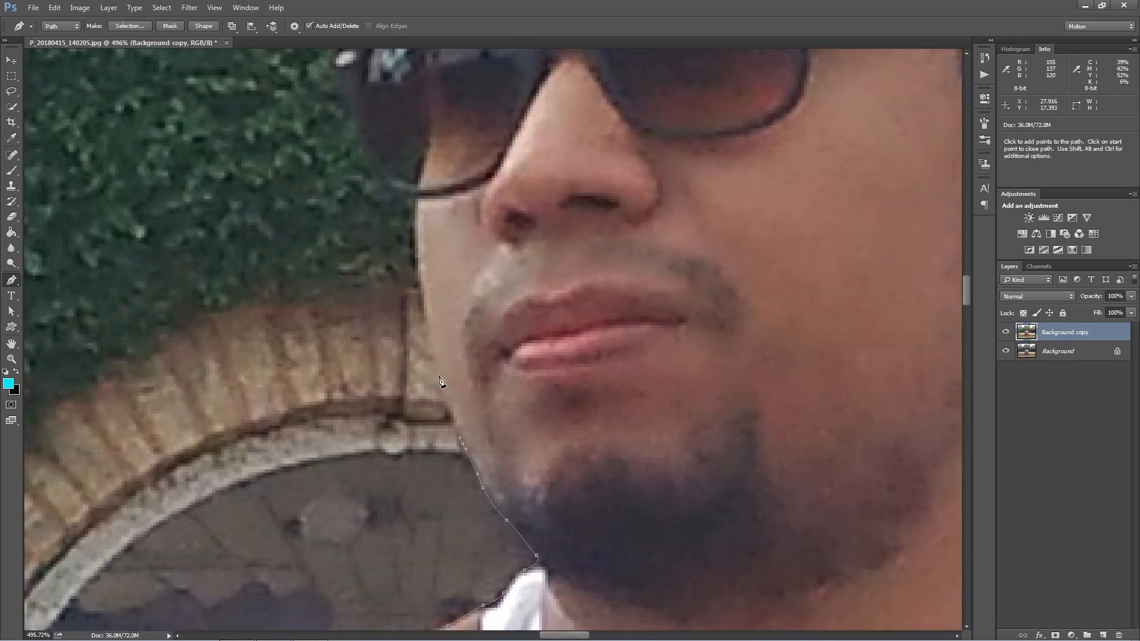
pyautogui.moveTo(433, 363); pyautogui.dragTo(433, 353)
pyautogui.moveTo(423, 285); pyautogui.dragTo(424, 276)
pyautogui.moveTo(415, 193); pyautogui.dragTo(367, 165)
pyautogui.press('space')
pyautogui.moveTo(381, 121); pyautogui.dragTo(512, 446)
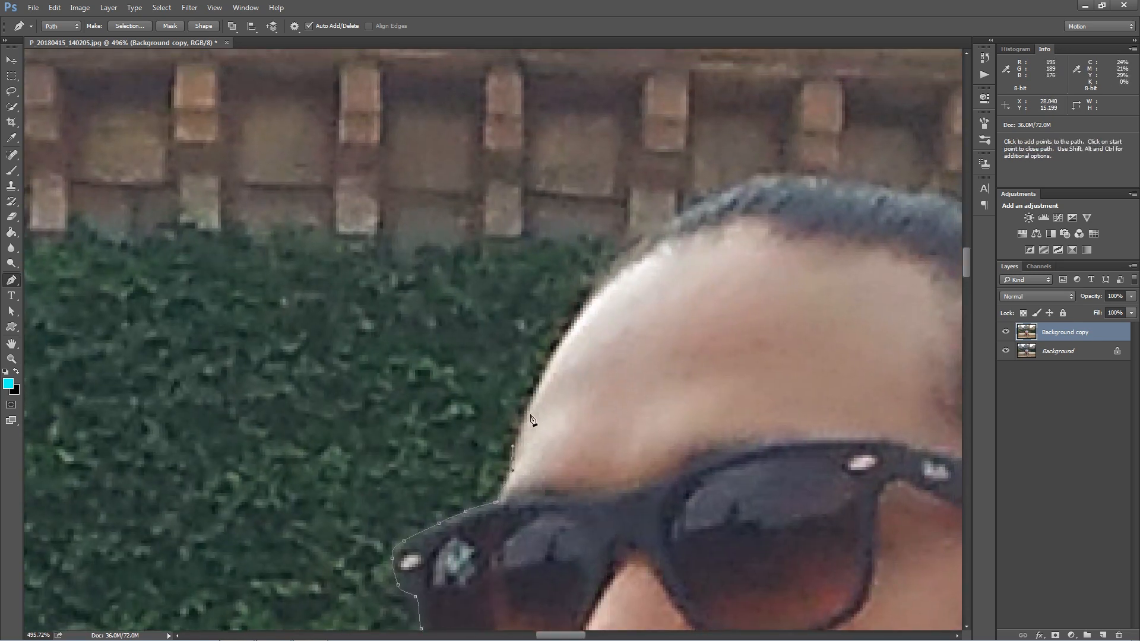
# Step: Curve the path along the forehead and over the hairline to the back of the head
pyautogui.moveTo(533, 398); pyautogui.dragTo(556, 350)
pyautogui.moveTo(598, 296); pyautogui.dragTo(605, 289)
pyautogui.moveTo(653, 238); pyautogui.dragTo(671, 220)
pyautogui.moveTo(747, 186); pyautogui.dragTo(769, 181)
pyautogui.moveTo(871, 208); pyautogui.dragTo(485, 238)
pyautogui.moveTo(511, 235)
pyautogui.mouseDown()
pyautogui.moveTo(609, 274)
pyautogui.moveTo(653, 308)
pyautogui.moveTo(704, 371)
pyautogui.moveTo(737, 452)
pyautogui.moveTo(631, 278)
pyautogui.mouseUp()
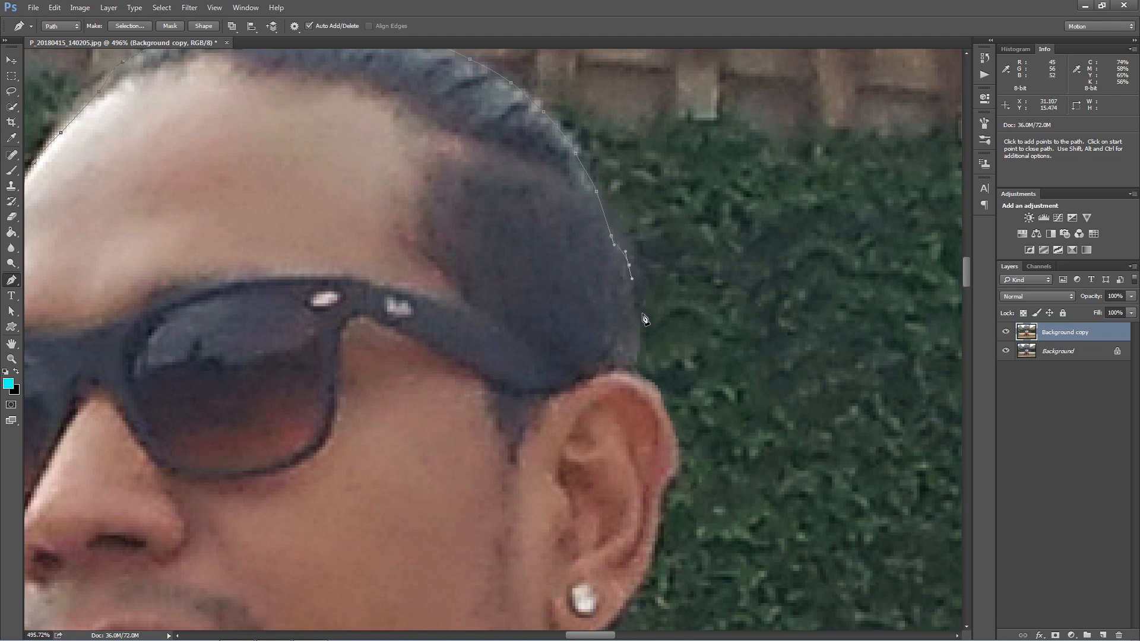
# Step: Outline the hair behind the head and the outer edge of the ear down past the earlobe
pyautogui.click(634, 308)
pyautogui.click(637, 344)
pyautogui.moveTo(630, 368); pyautogui.dragTo(638, 373)
pyautogui.click(678, 446)
pyautogui.click(681, 465)
pyautogui.moveTo(667, 535); pyautogui.dragTo(690, 311)
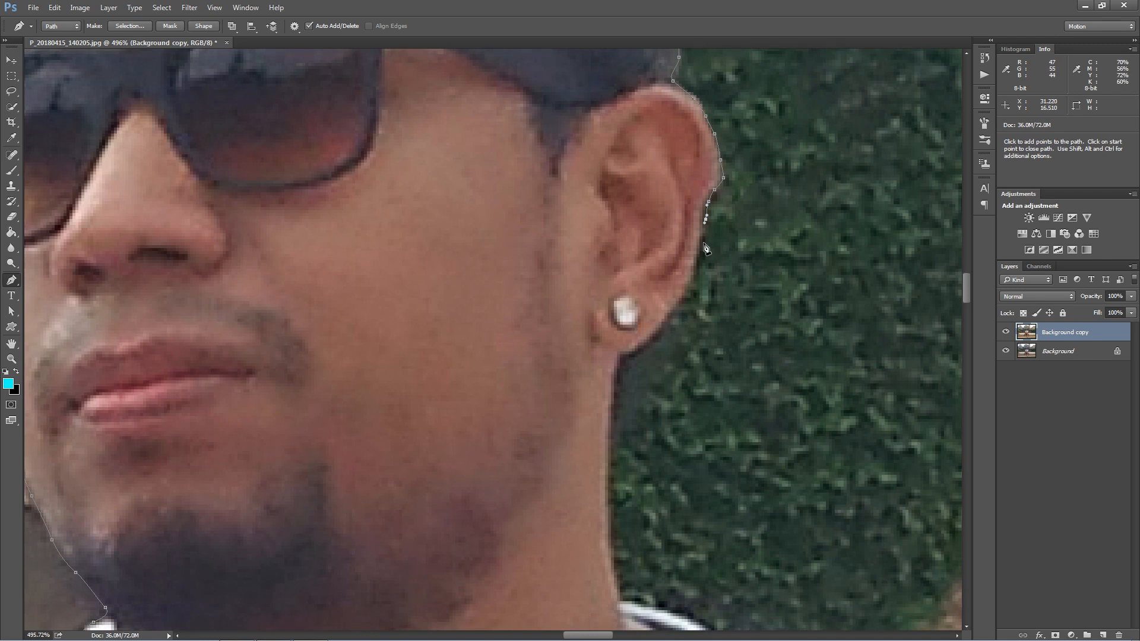
pyautogui.moveTo(697, 251); pyautogui.dragTo(687, 288)
pyautogui.moveTo(673, 307); pyautogui.dragTo(606, 457)
# Step: Continue the path down the neck, around the collar and along the shoulder beside the ear
pyautogui.moveTo(611, 521); pyautogui.dragTo(467, 224)
pyautogui.click(467, 219)
pyautogui.click(473, 253)
pyautogui.moveTo(496, 261); pyautogui.dragTo(712, 343)
pyautogui.click(728, 350)
pyautogui.moveTo(813, 385); pyautogui.dragTo(473, 192)
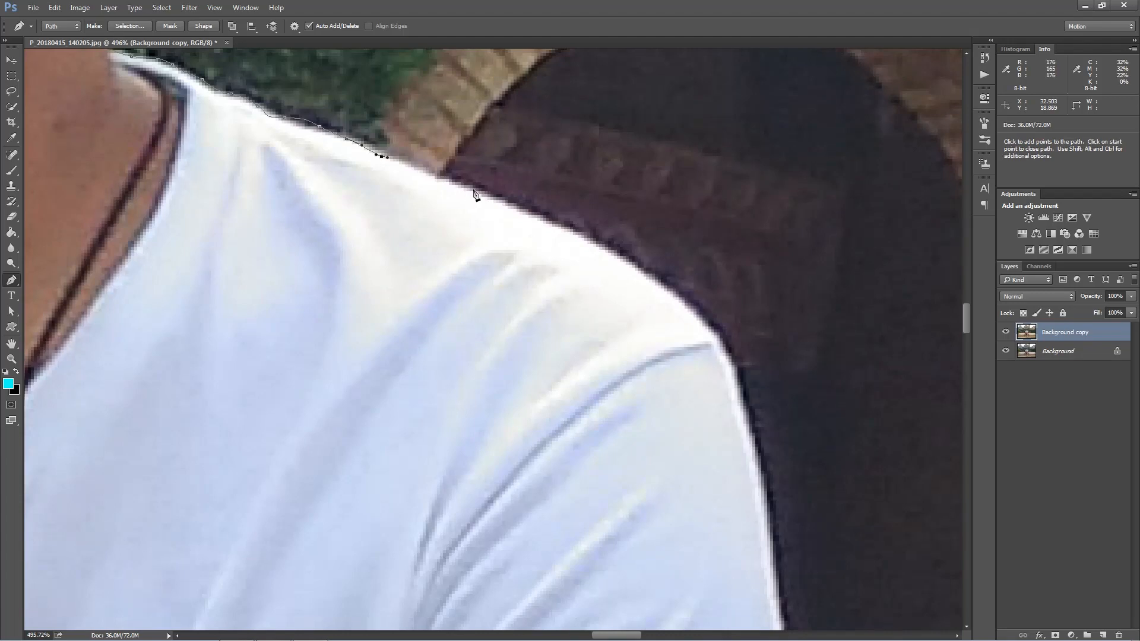
pyautogui.moveTo(570, 233); pyautogui.dragTo(594, 245)
pyautogui.moveTo(622, 259); pyautogui.dragTo(709, 328)
# Step: Trace the outer edge of the second sleeve from the shoulder to the bulge in the fabric
pyautogui.moveTo(789, 438); pyautogui.dragTo(732, 168)
pyautogui.click(696, 193)
pyautogui.click(696, 245)
pyautogui.click(697, 278)
pyautogui.click(713, 320)
pyautogui.moveTo(725, 366); pyautogui.dragTo(728, 371)
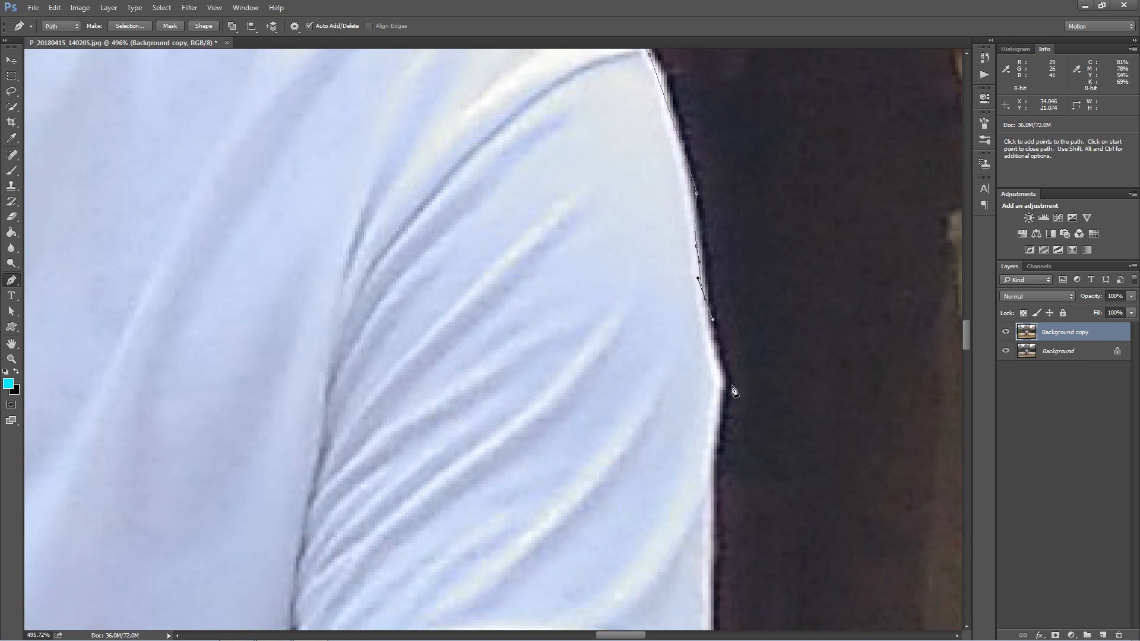
pyautogui.click(723, 401)
# Step: Outline the lower part of the sleeve and continue the path onto the bare upper arm
pyautogui.moveTo(745, 410); pyautogui.dragTo(796, 170)
pyautogui.moveTo(770, 217); pyautogui.dragTo(772, 215)
pyautogui.moveTo(767, 255); pyautogui.dragTo(766, 280)
pyautogui.moveTo(766, 340); pyautogui.dragTo(767, 356)
pyautogui.moveTo(810, 438); pyautogui.dragTo(732, 189)
pyautogui.moveTo(689, 222); pyautogui.dragTo(689, 230)
pyautogui.moveTo(692, 275); pyautogui.dragTo(692, 288)
pyautogui.click(691, 316)
pyautogui.click(680, 355)
# Step: Trace the arm down around the elbow and onto the black strap behind the shirt
pyautogui.moveTo(657, 366); pyautogui.dragTo(651, 190)
pyautogui.scroll(-4, 636, 242)
pyautogui.moveTo(628, 302); pyautogui.dragTo(624, 312)
pyautogui.moveTo(607, 378); pyautogui.dragTo(604, 396)
pyautogui.moveTo(593, 430); pyautogui.dragTo(536, 316)
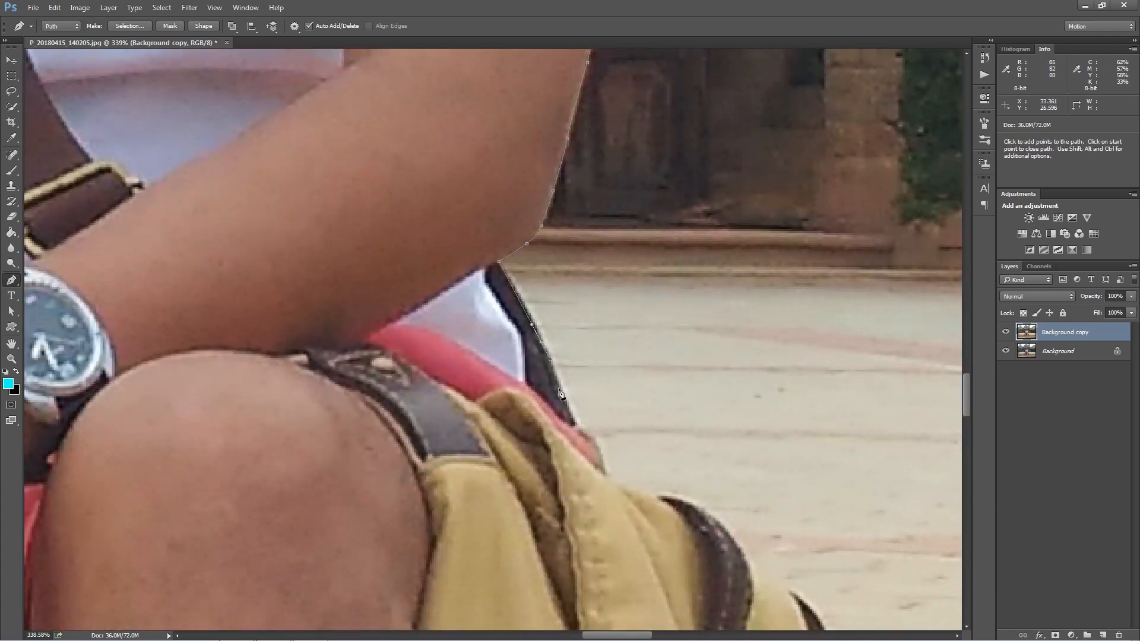
# Step: Follow the strap and the outer edge of the yellow bag down to the level of the top step's edge
pyautogui.moveTo(572, 422); pyautogui.dragTo(553, 205)
pyautogui.moveTo(566, 215); pyautogui.dragTo(613, 267)
pyautogui.moveTo(646, 330); pyautogui.dragTo(633, 168)
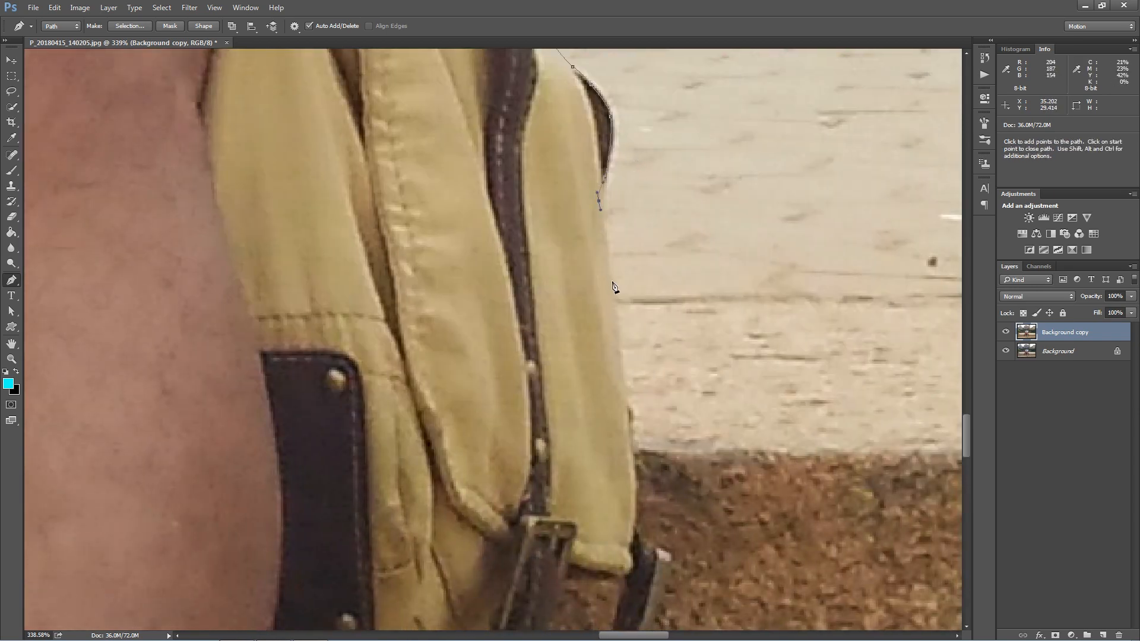
pyautogui.moveTo(626, 344); pyautogui.dragTo(604, 120)
pyautogui.moveTo(603, 164); pyautogui.dragTo(611, 218)
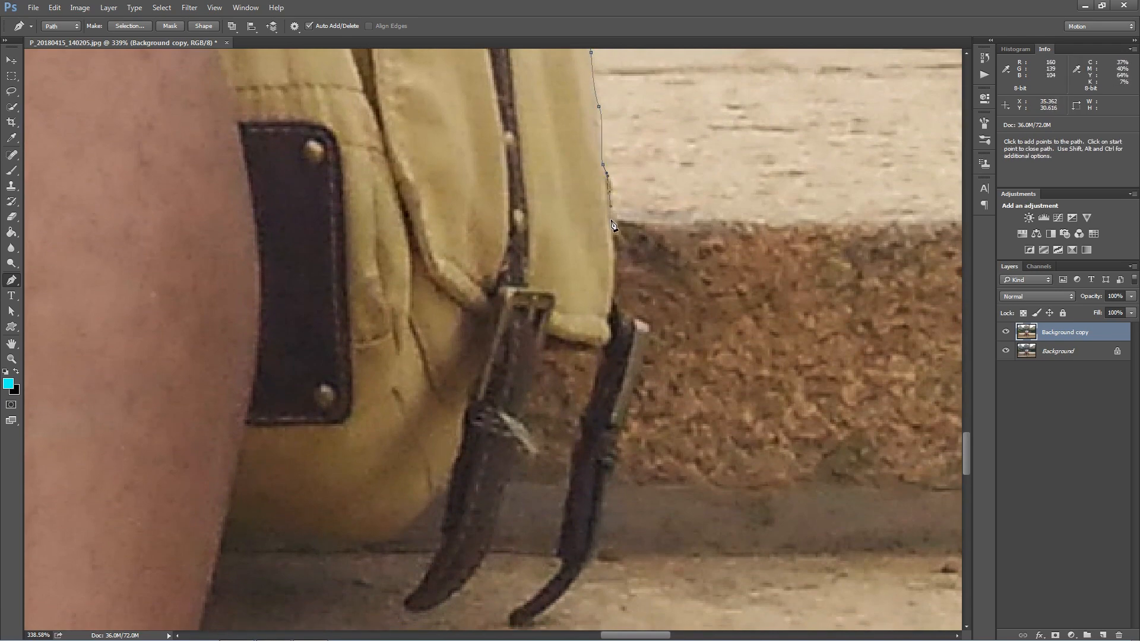
# Step: Close the path along the top step's edge, beyond the photo's right side and around both lower corners to the starting point
pyautogui.scroll(-6, 661, 227)
pyautogui.scroll(-8, 662, 230)
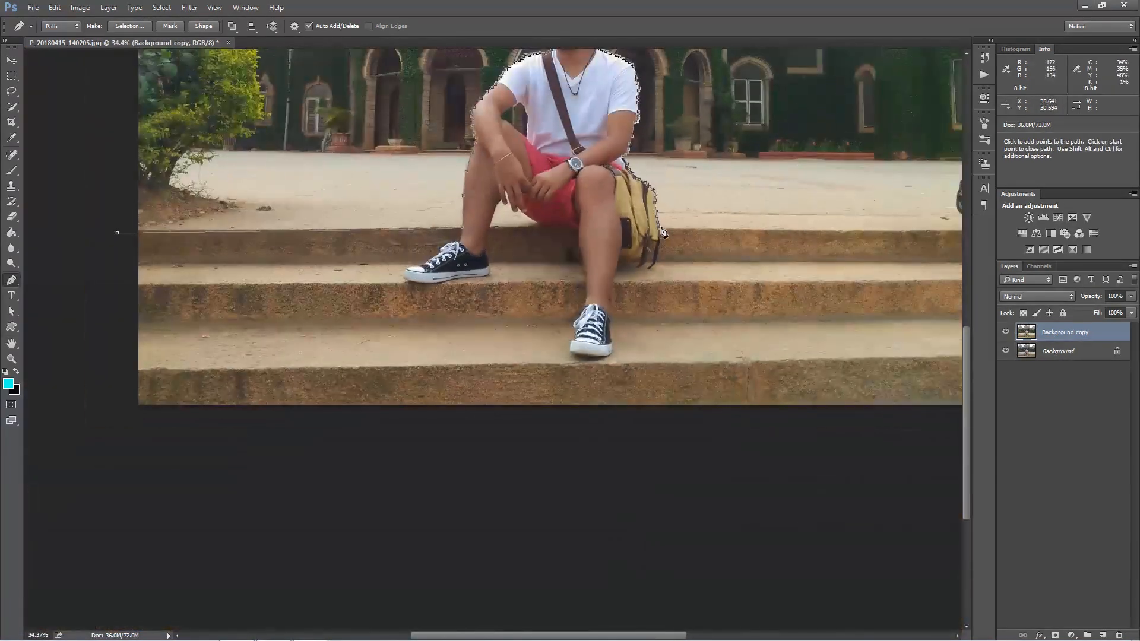
pyautogui.scroll(-1, 663, 231)
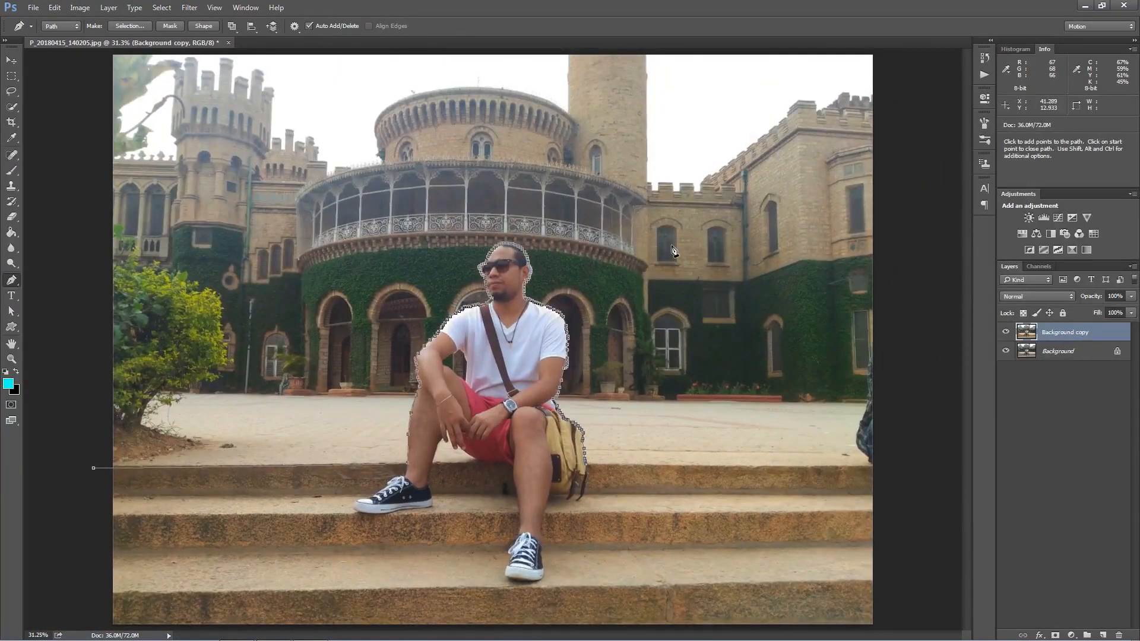
pyautogui.click(878, 469)
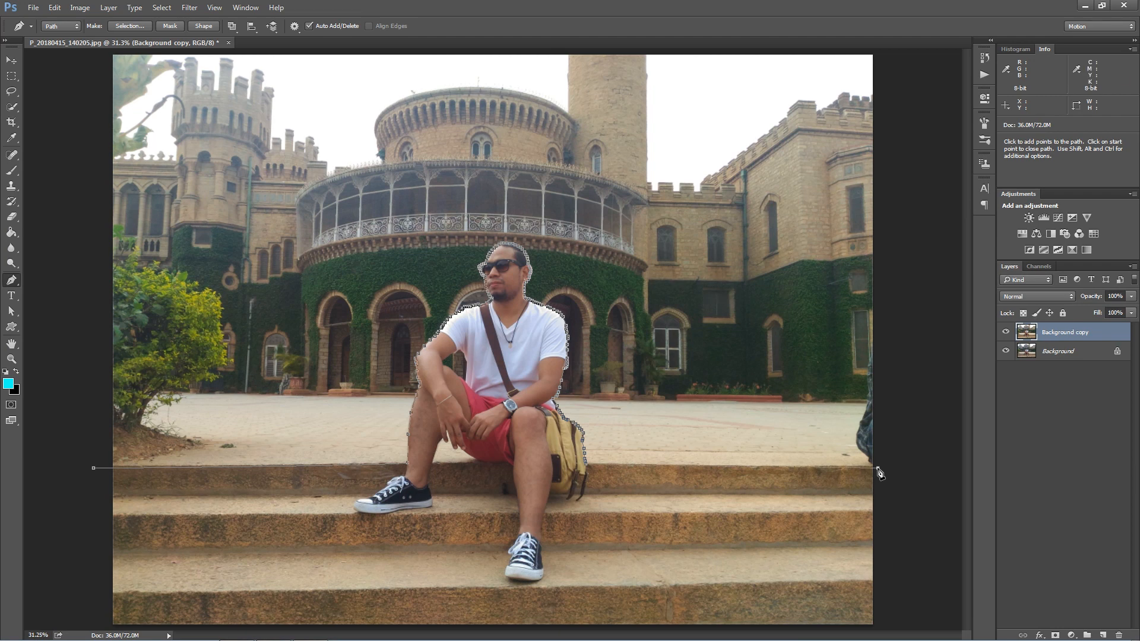
pyautogui.press('space')
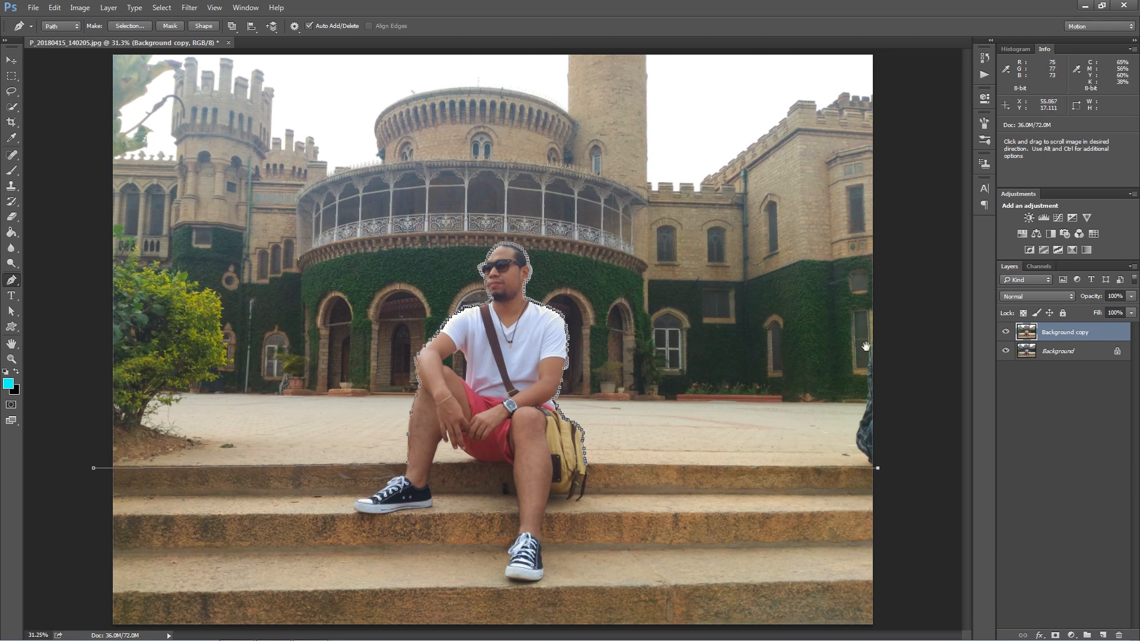
pyautogui.click(873, 627)
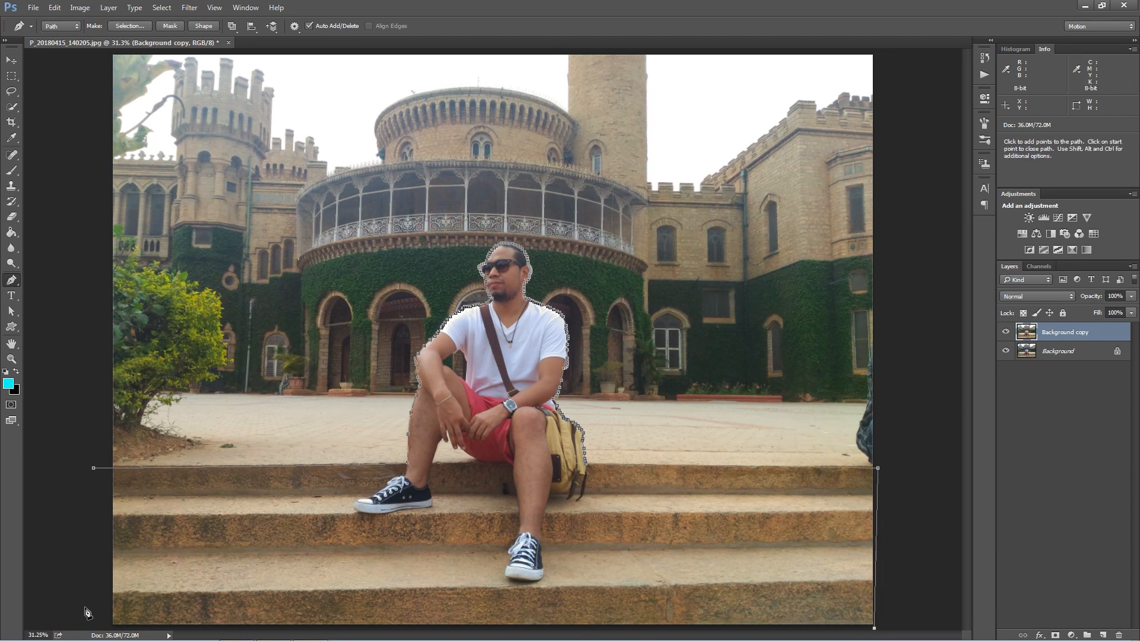
pyautogui.click(112, 628)
pyautogui.click(93, 468)
# Step: Convert the closed path into a new anti-aliased selection of the man and the steps
pyautogui.rightClick(478, 373)
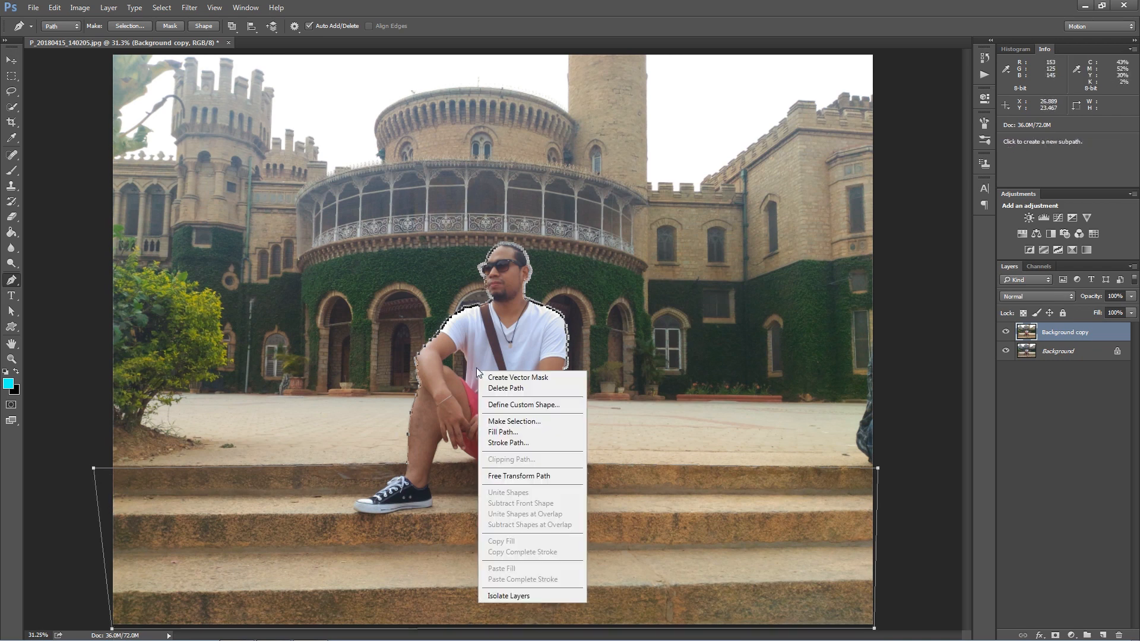
pyautogui.click(513, 422)
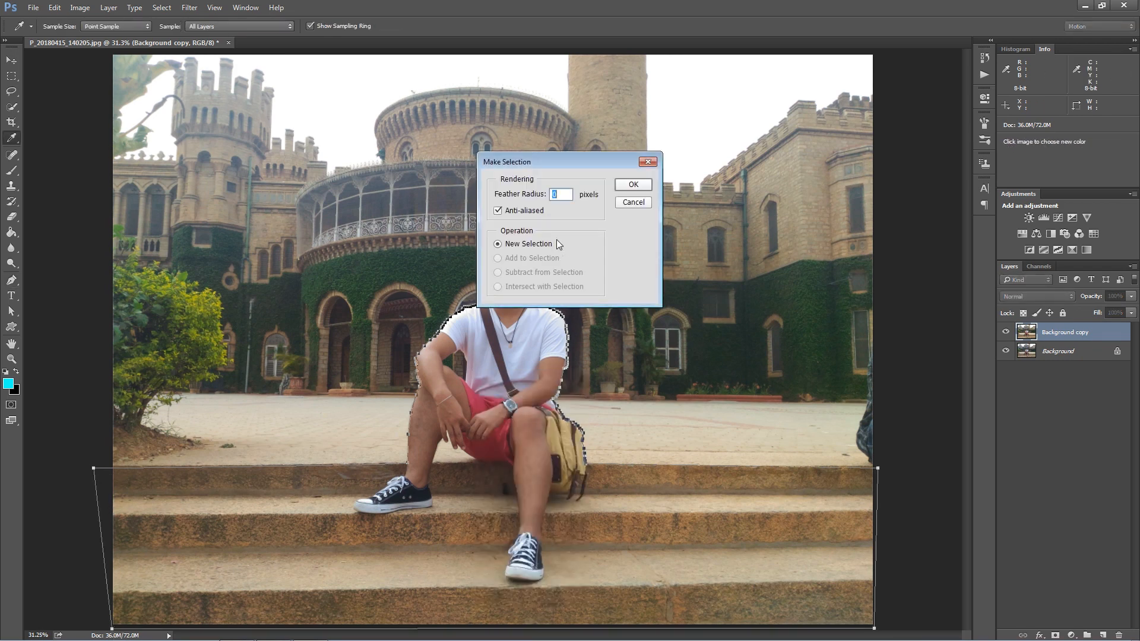
pyautogui.click(630, 184)
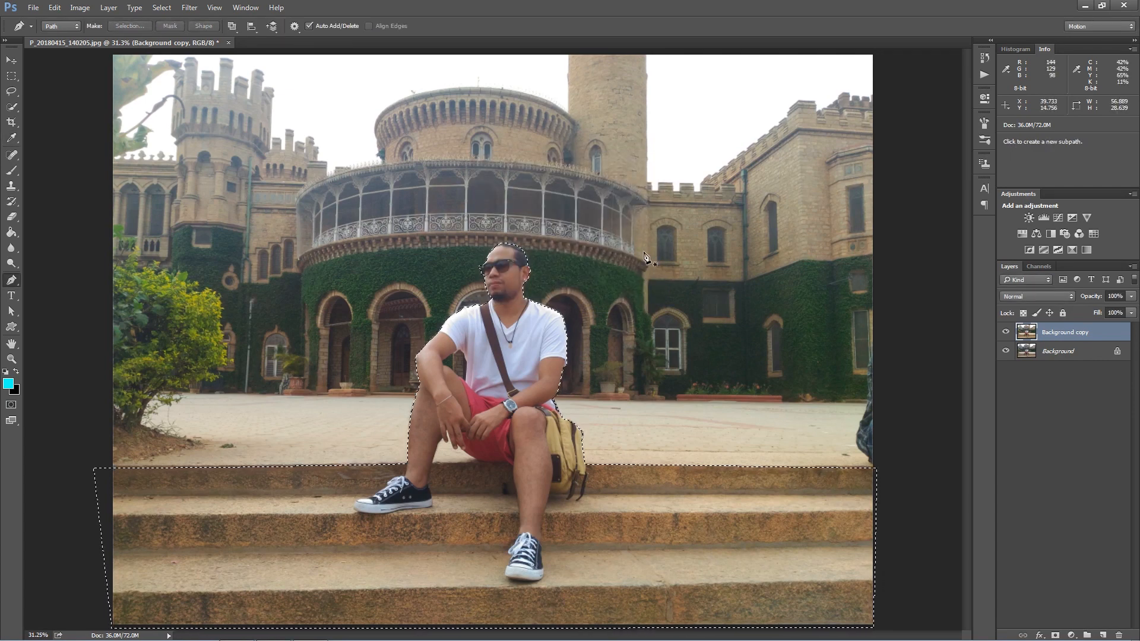
# Step: Duplicate the Background copy layer and copy the selected man and steps from the duplicate onto a new layer
pyautogui.moveTo(1090, 332); pyautogui.dragTo(1103, 635)
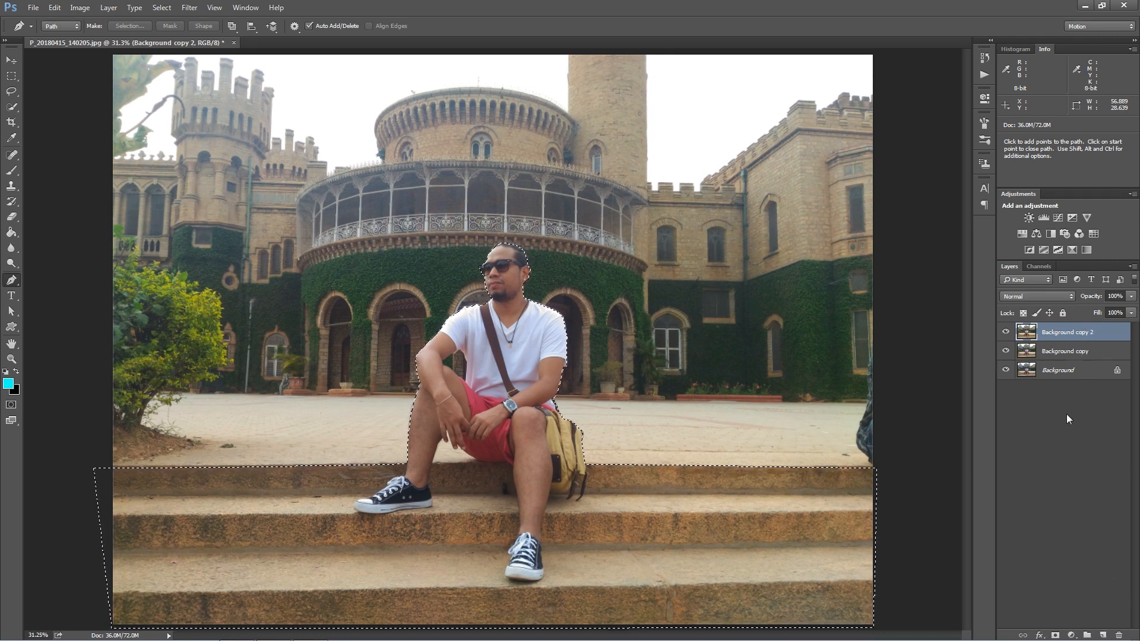
pyautogui.click(1006, 331)
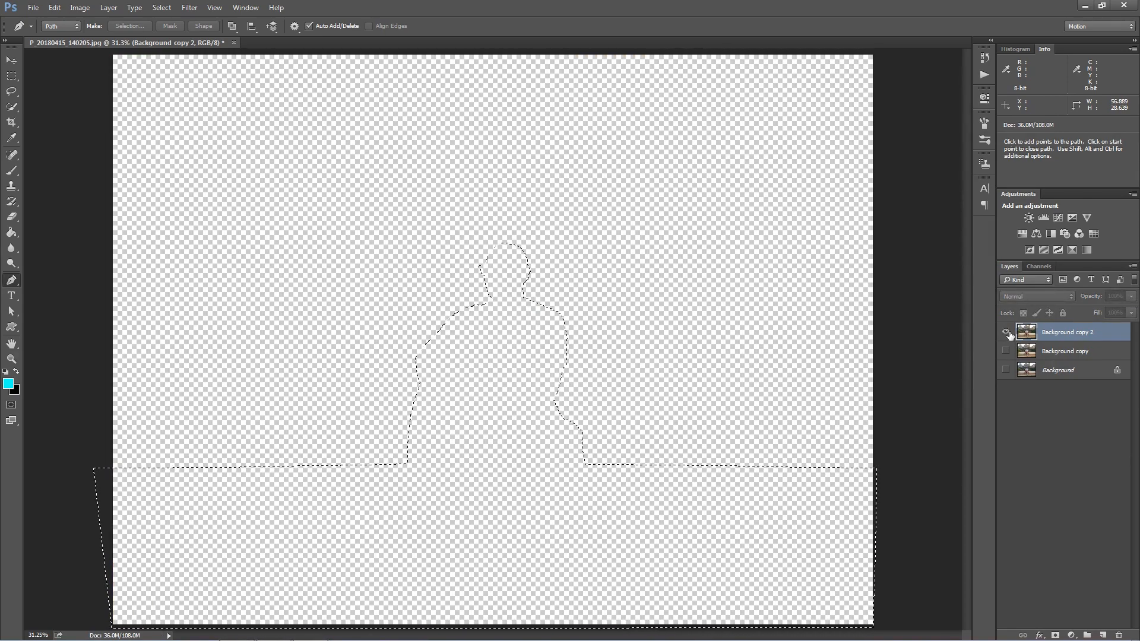
pyautogui.click(1005, 351)
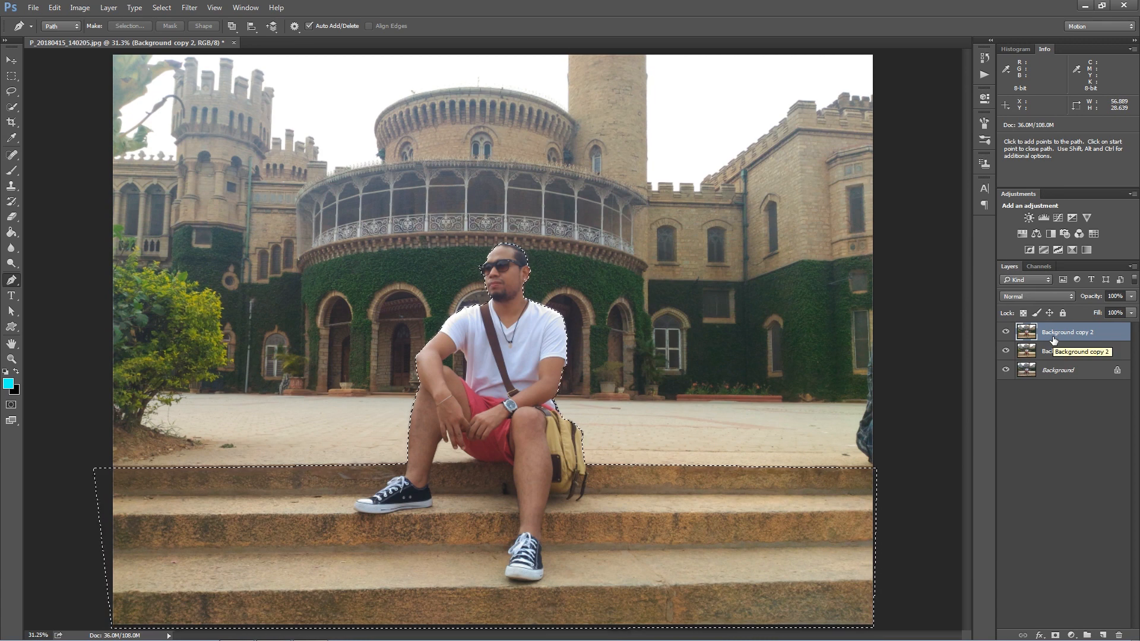
pyautogui.hotkey('ctrl', 'j')
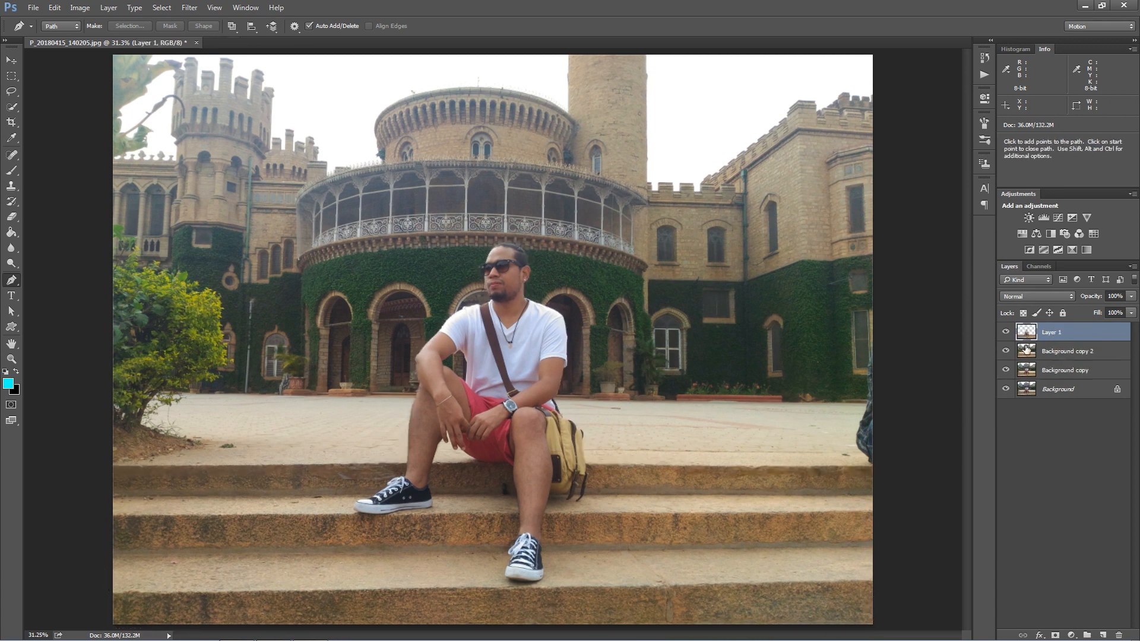
# Step: Hide the Background copy and Background layers, and toggle the Background copy 2 layer's visibility to inspect the cutout
pyautogui.click(1005, 350)
pyautogui.click(1005, 351)
pyautogui.click(1006, 351)
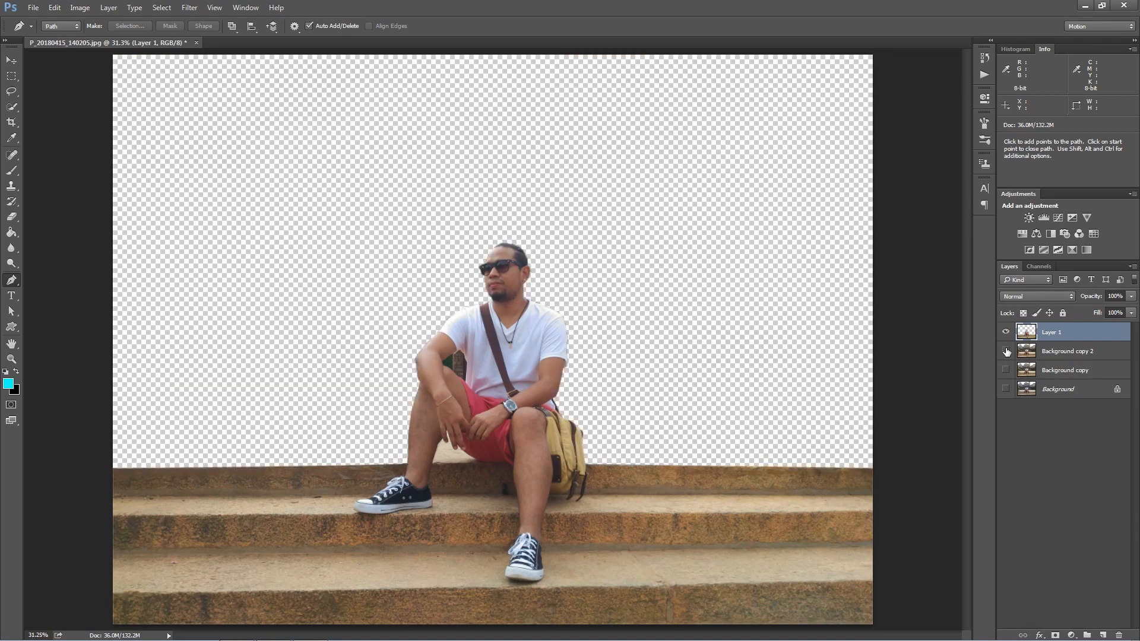
pyautogui.click(1006, 351)
pyautogui.scroll(2, 505, 265)
pyautogui.click(1005, 351)
pyautogui.click(1005, 351)
pyautogui.scroll(-2, 706, 252)
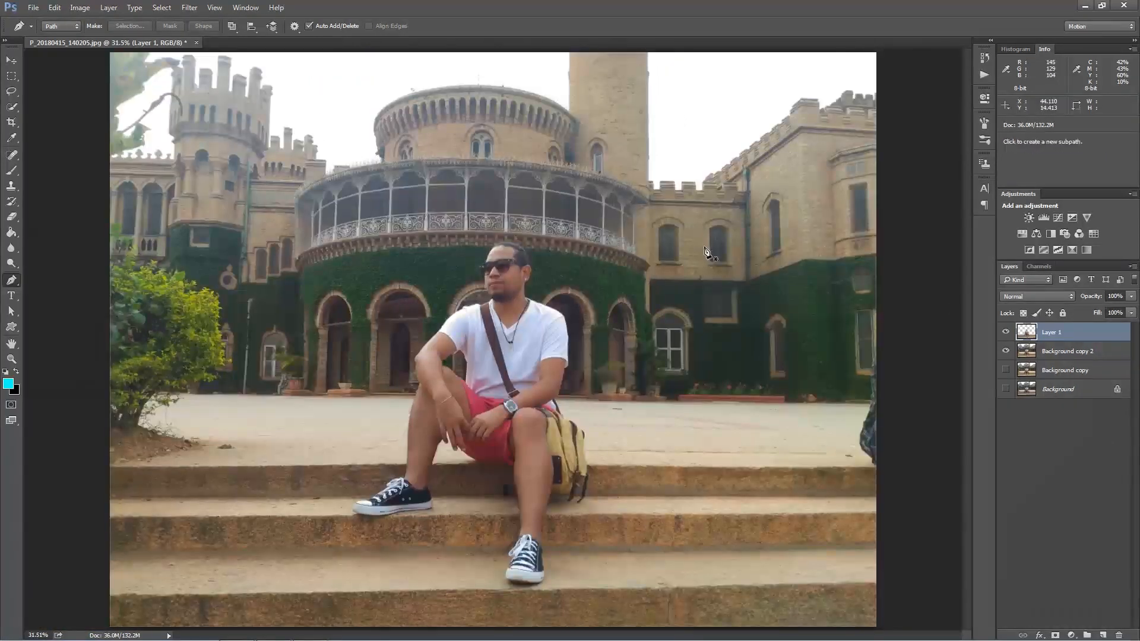
# Step: Hide Layer 1, make Background copy 2 the active layer and keep it visible
pyautogui.click(1005, 332)
pyautogui.click(1005, 331)
pyautogui.click(1005, 332)
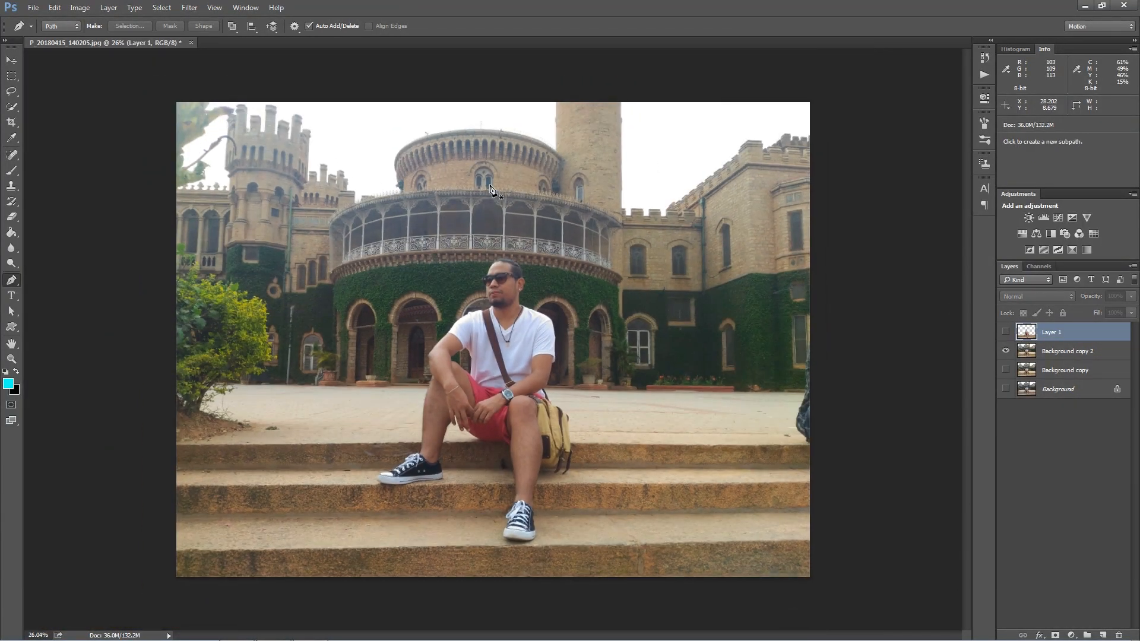
pyautogui.press('v')
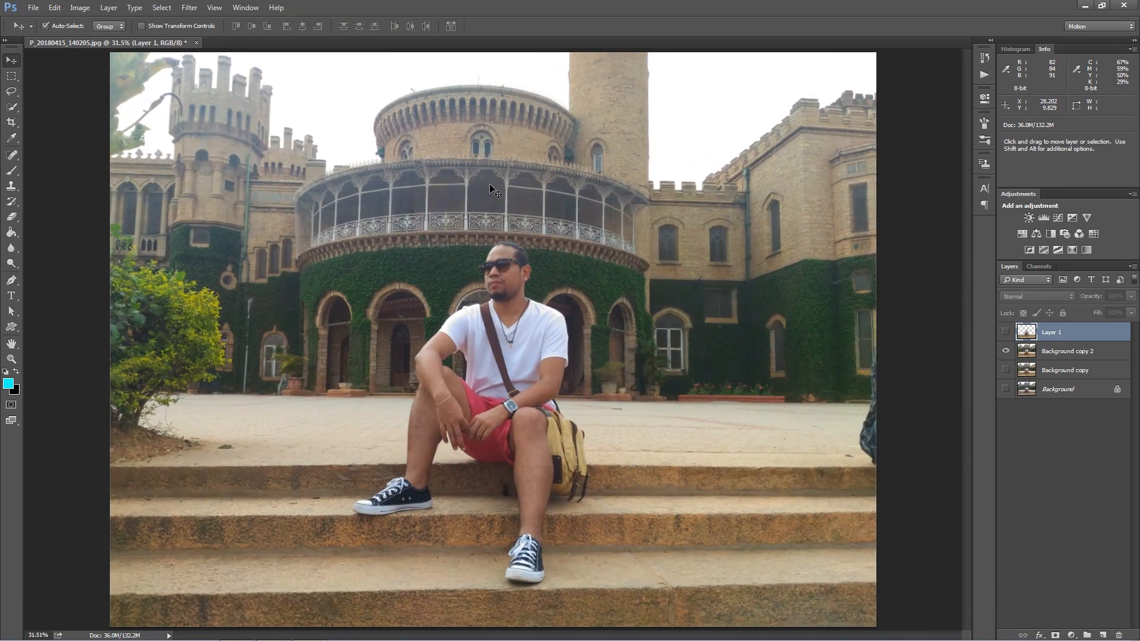
pyautogui.click(1023, 351)
pyautogui.click(1006, 351)
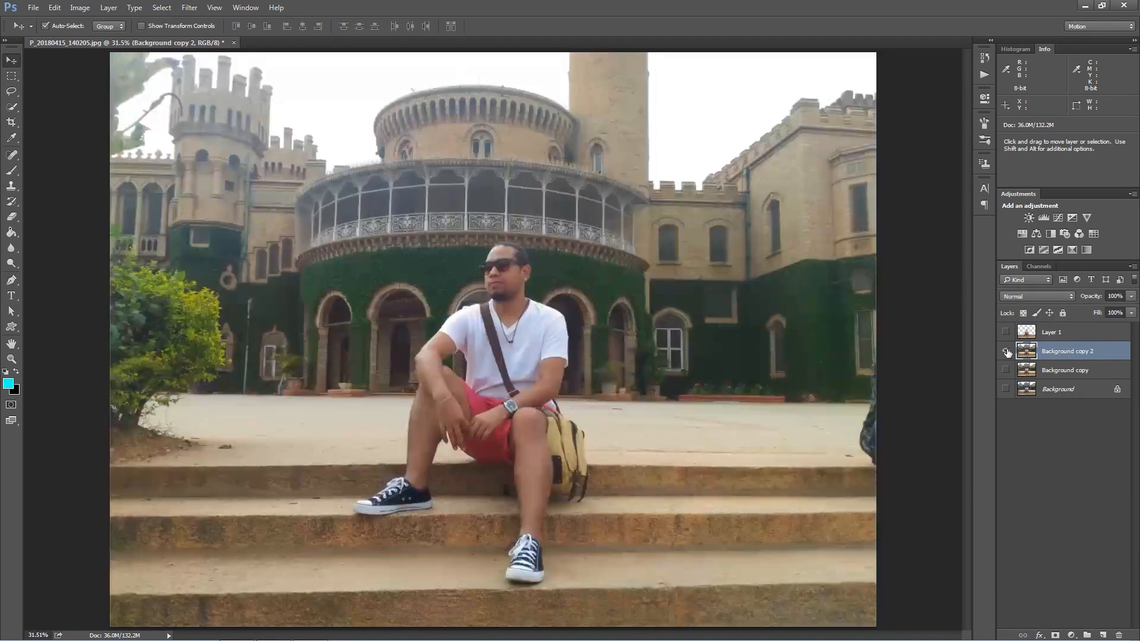
# Step: Compare the castle's roofline detail on the Background copy 2, Background copy and Background layers, ending with only Background copy 2 visible
pyautogui.scroll(-4, 600, 245)
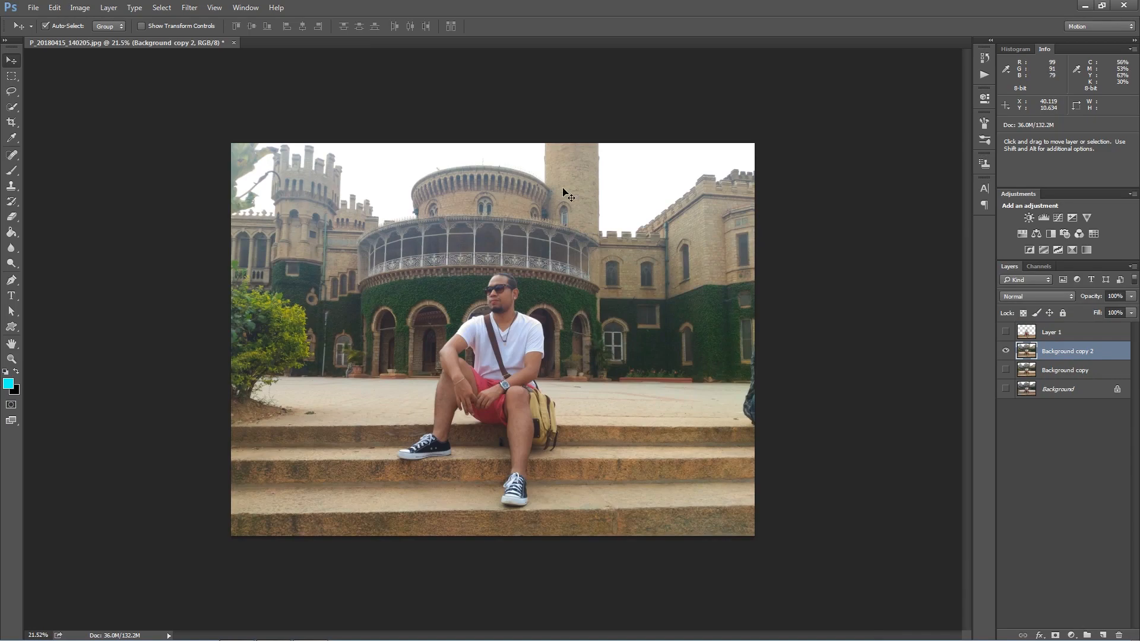
pyautogui.scroll(8, 499, 142)
pyautogui.scroll(4, 497, 72)
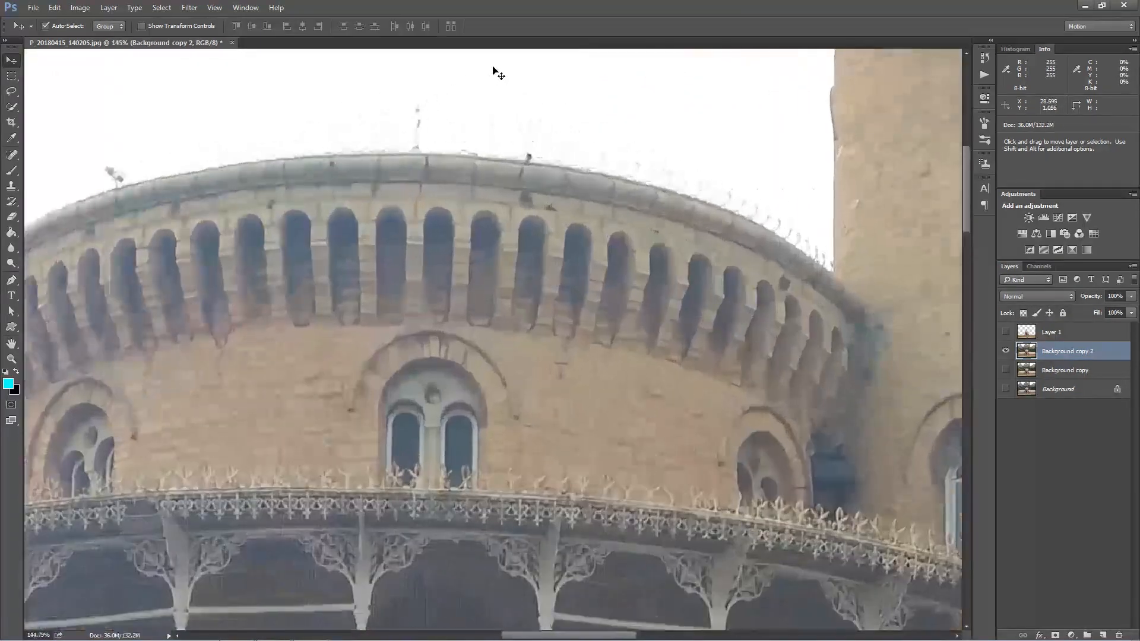
pyautogui.scroll(-6, 591, 156)
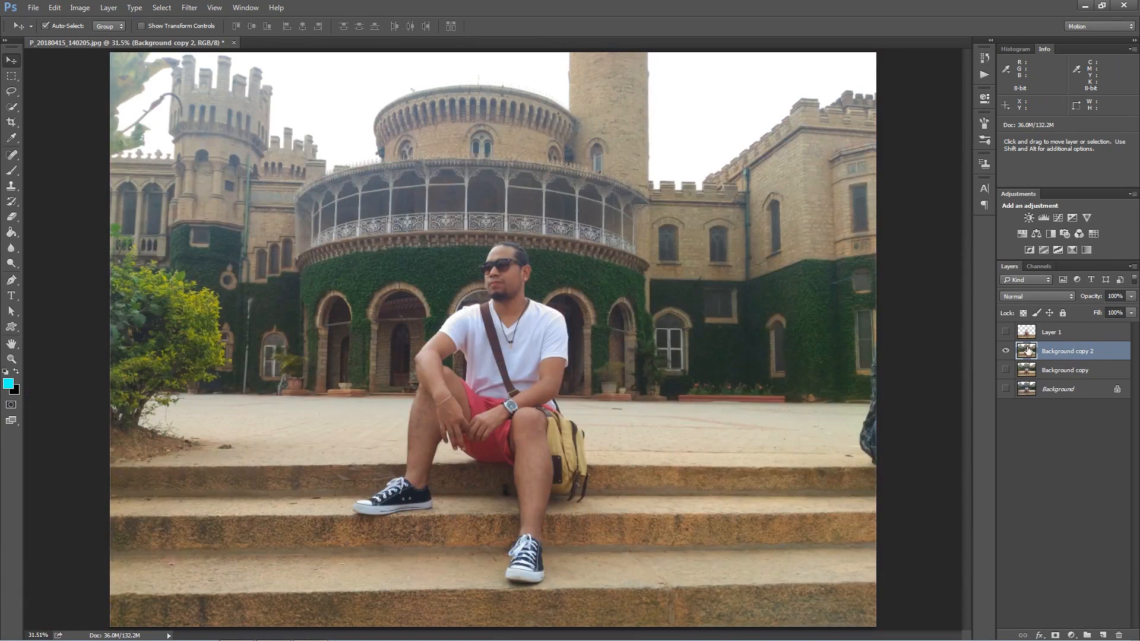
pyautogui.click(1005, 351)
pyautogui.click(1005, 370)
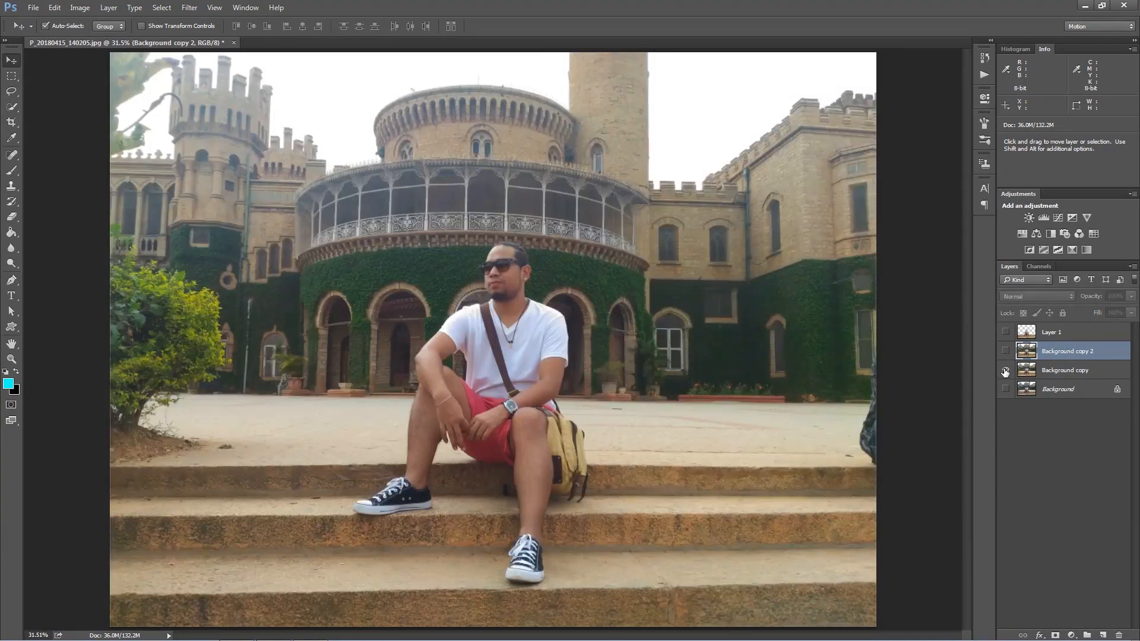
pyautogui.click(1005, 370)
pyautogui.click(1005, 388)
pyautogui.scroll(4, 532, 94)
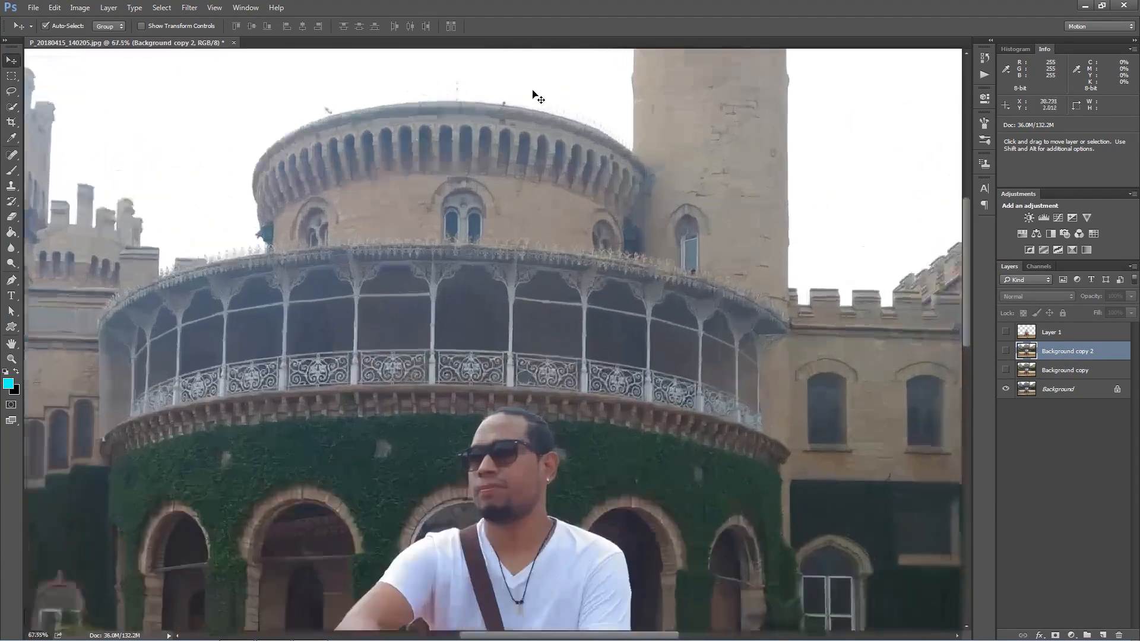
pyautogui.scroll(1, 531, 93)
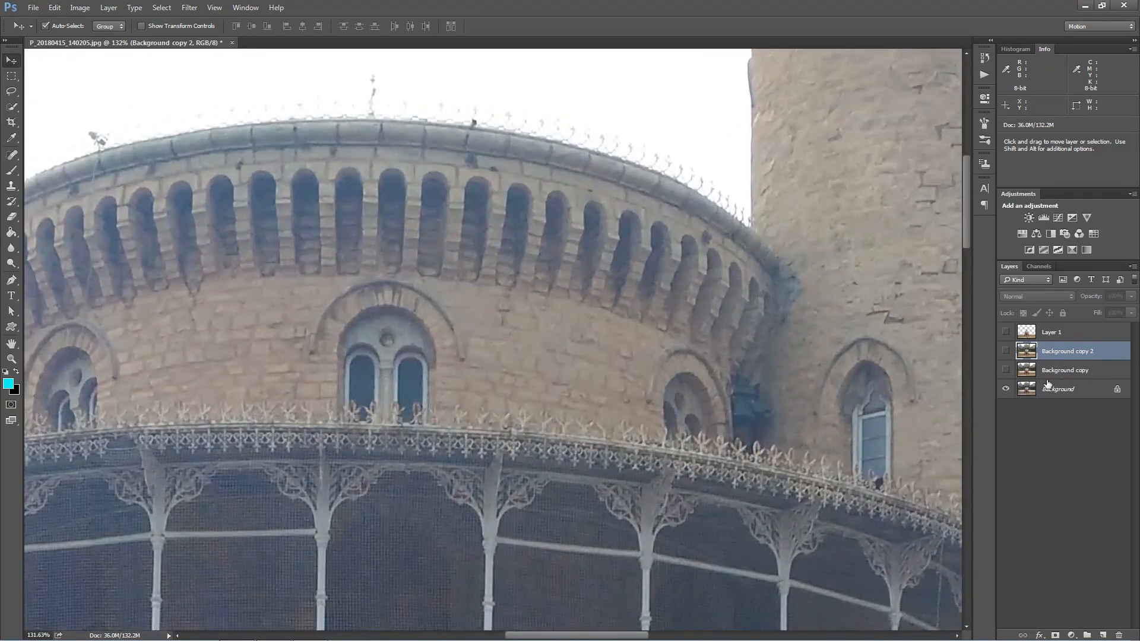
pyautogui.click(1005, 389)
pyautogui.click(1005, 351)
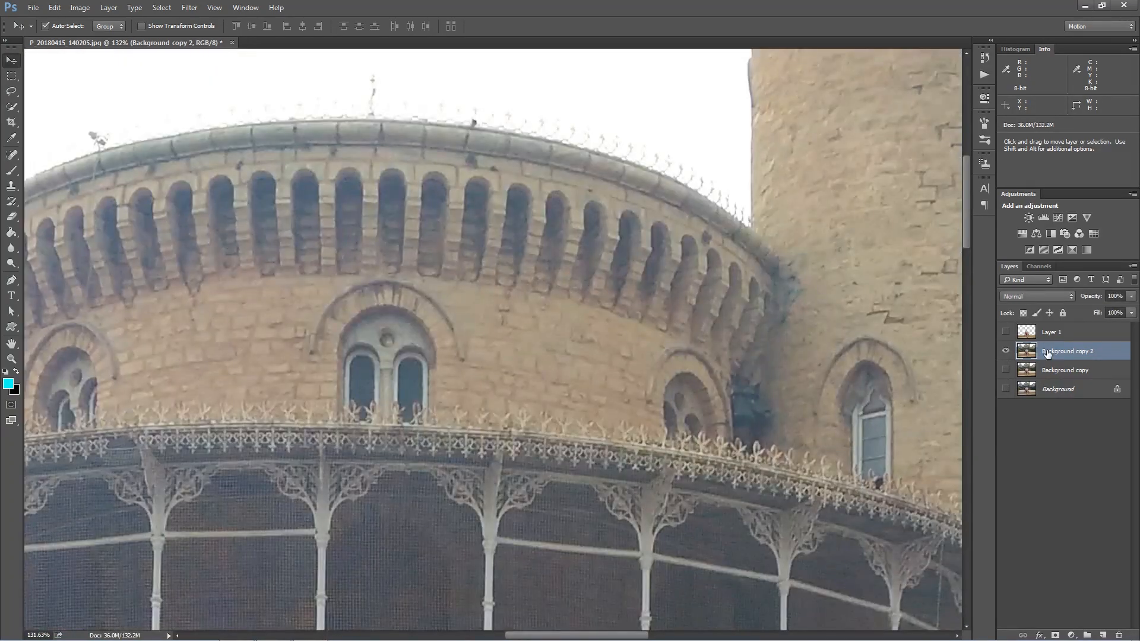
pyautogui.hotkey('ctrl', '0')
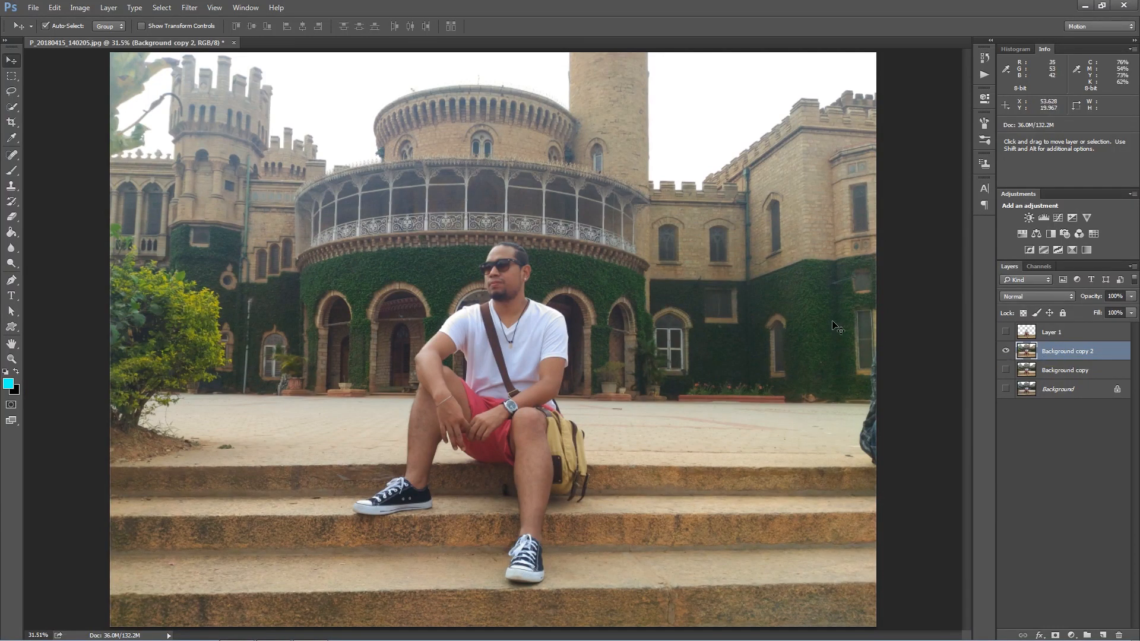
# Step: Compare the individual Blue, Green and Red channels of the photo, and duplicate the Blue channel
pyautogui.click(1040, 266)
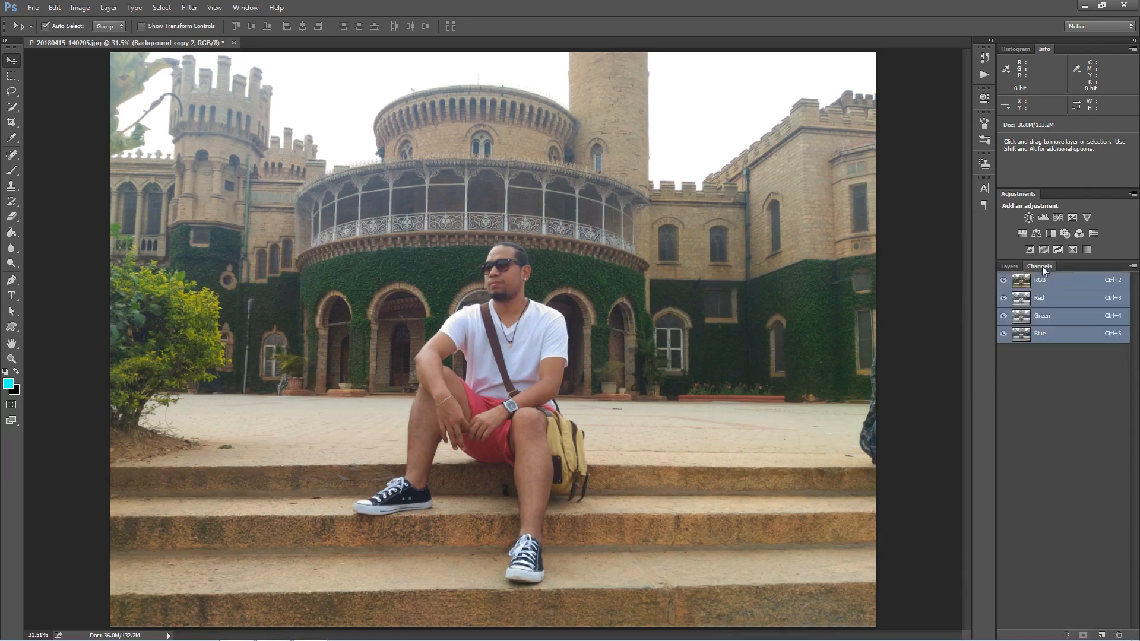
pyautogui.click(1055, 334)
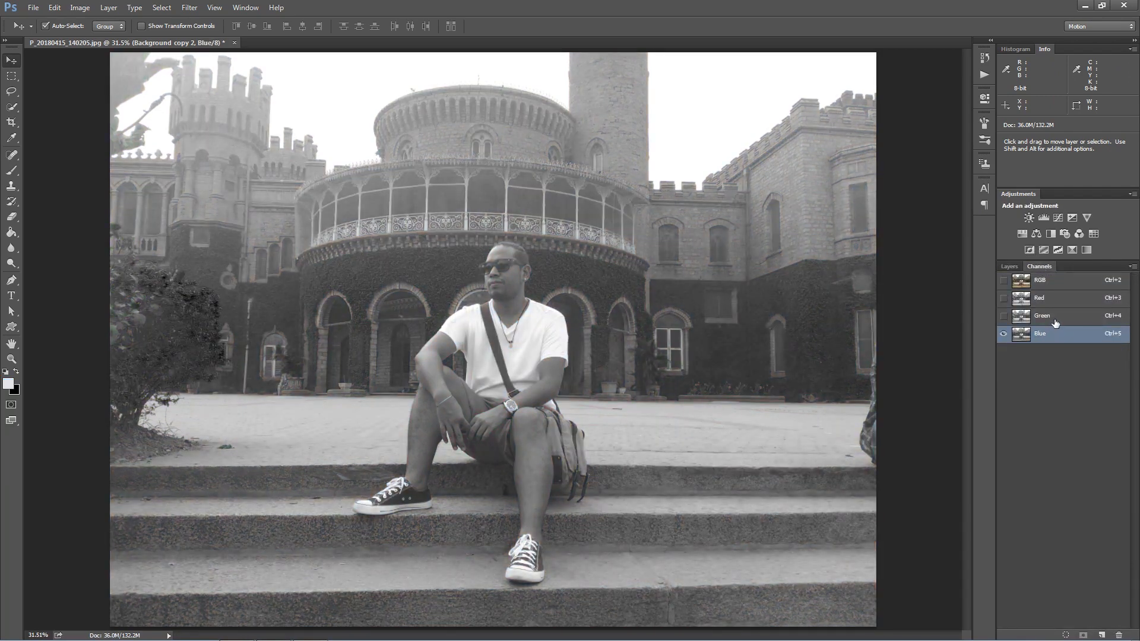
pyautogui.click(1054, 321)
pyautogui.click(1052, 304)
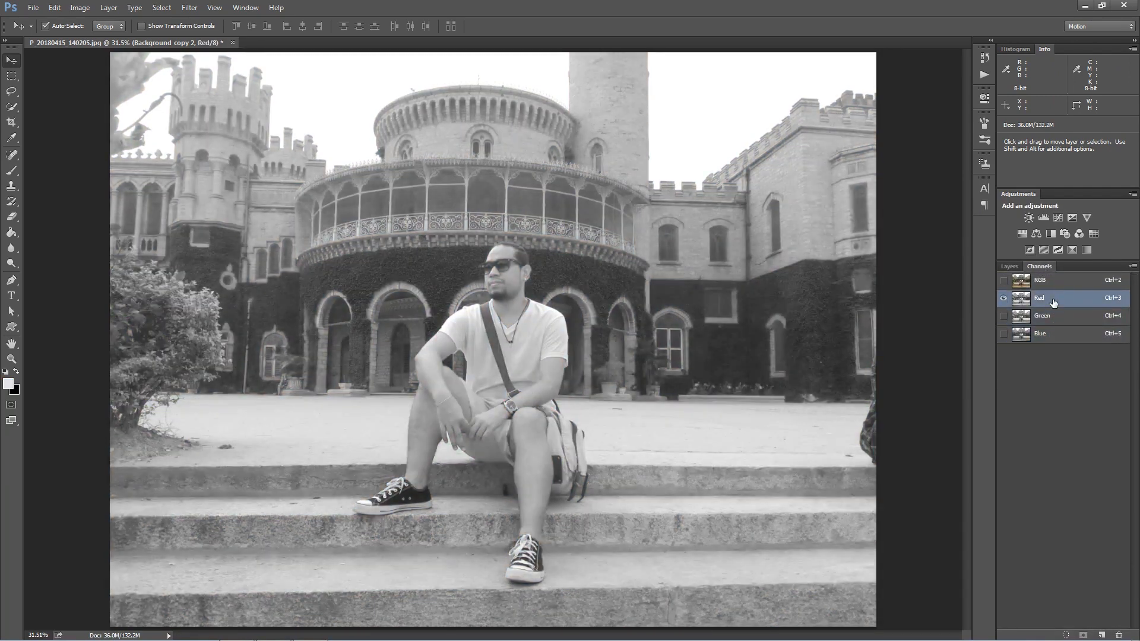
pyautogui.click(1043, 335)
pyautogui.moveTo(1096, 380); pyautogui.dragTo(1101, 634)
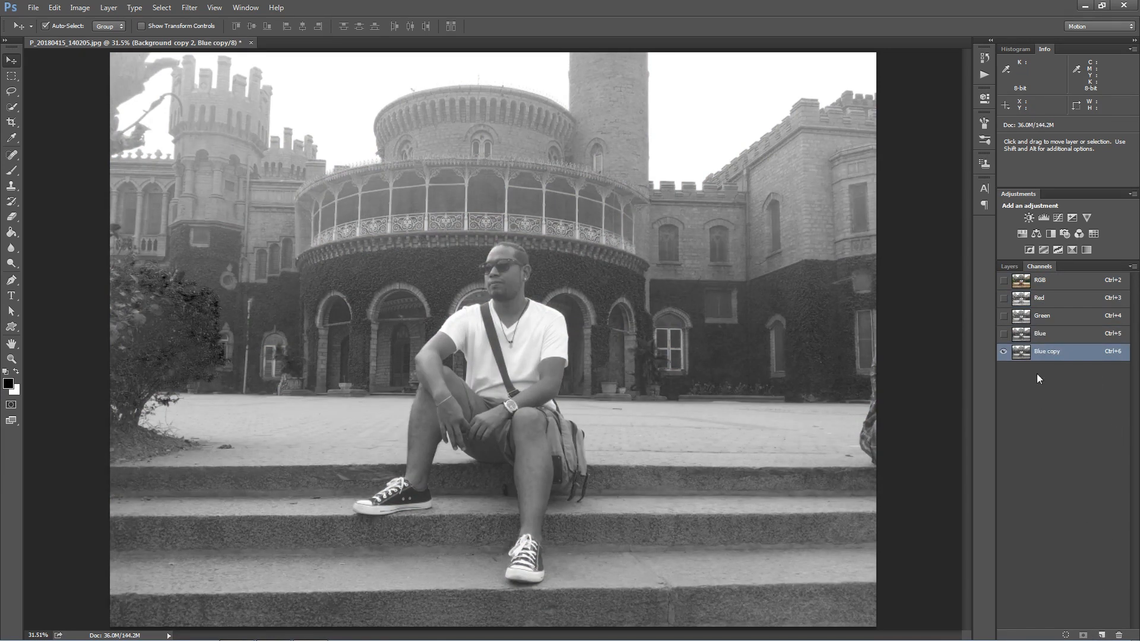
# Step: Apply Levels to the Blue copy channel with input levels 161, 0.10 and 255 to separate the white sky from the black castle
pyautogui.hotkey('ctrl', 'l')
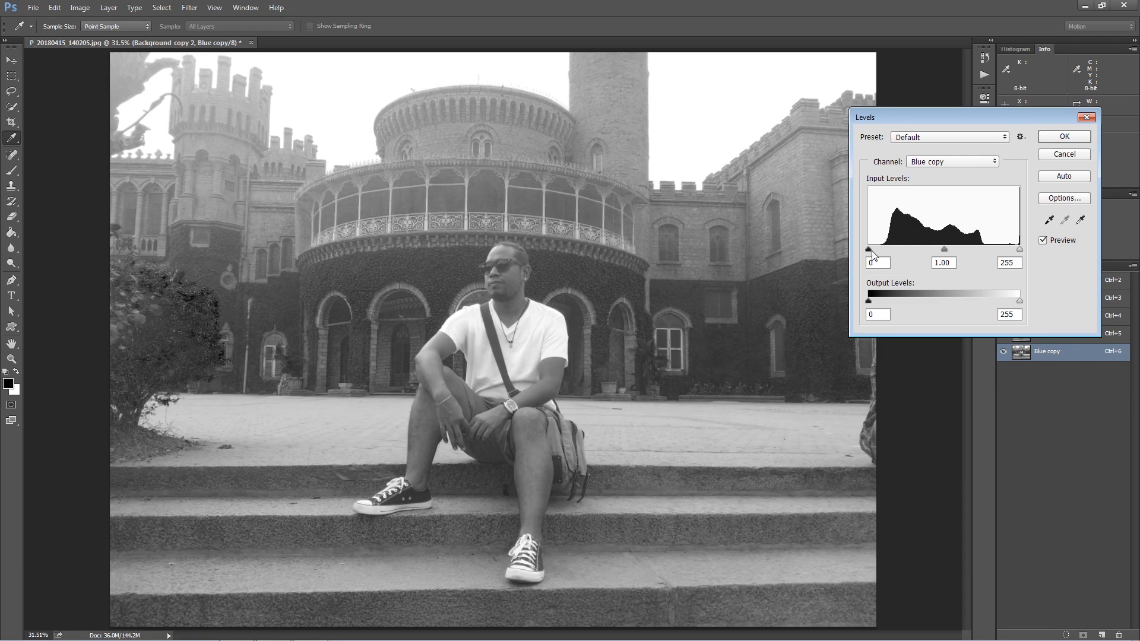
pyautogui.moveTo(869, 249); pyautogui.dragTo(998, 251)
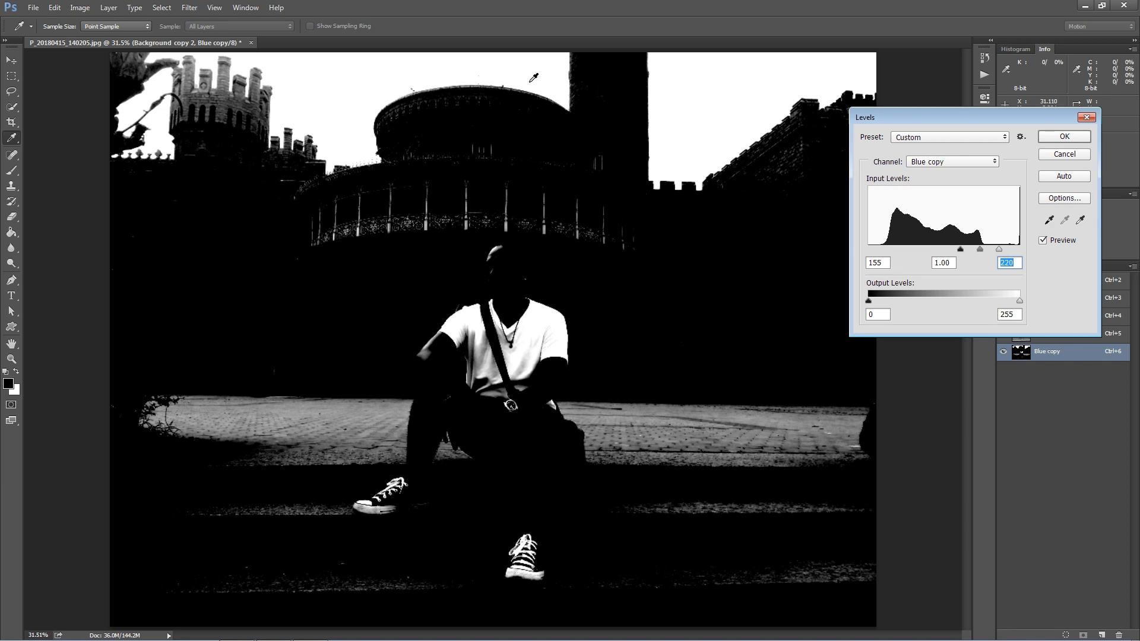
pyautogui.hotkey('ctrl', '+')
pyautogui.hotkey('ctrl', '+')
pyautogui.hotkey('ctrl', '+')
pyautogui.moveTo(548, 78); pyautogui.dragTo(545, 472)
pyautogui.moveTo(1001, 252)
pyautogui.mouseDown()
pyautogui.moveTo(953, 254)
pyautogui.moveTo(1019, 254)
pyautogui.mouseUp()
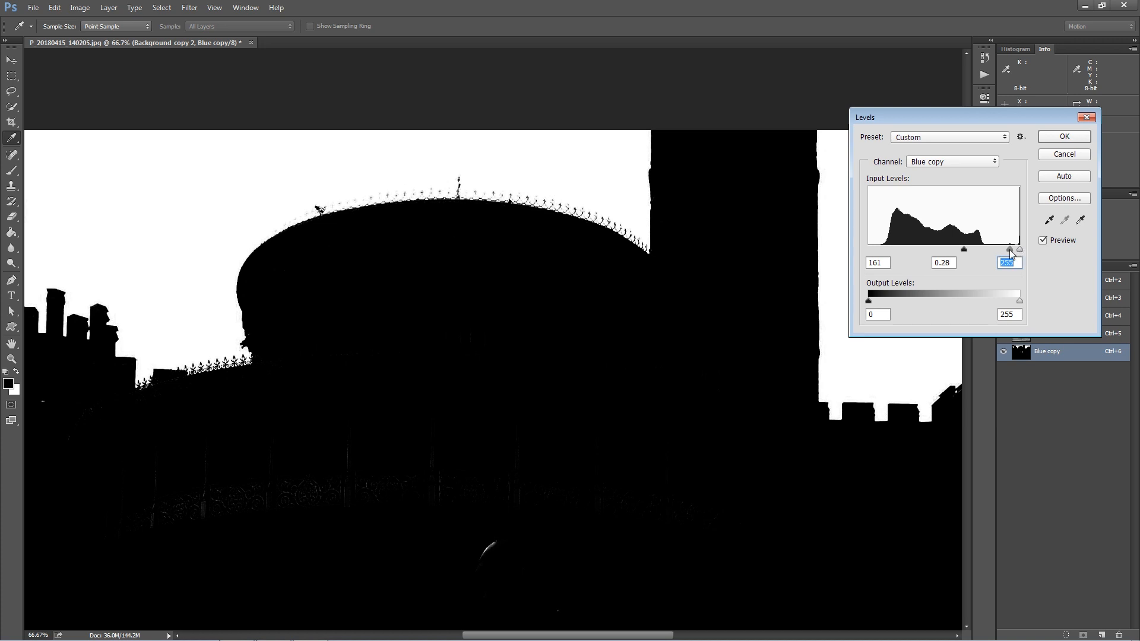
pyautogui.moveTo(1009, 250); pyautogui.dragTo(1016, 253)
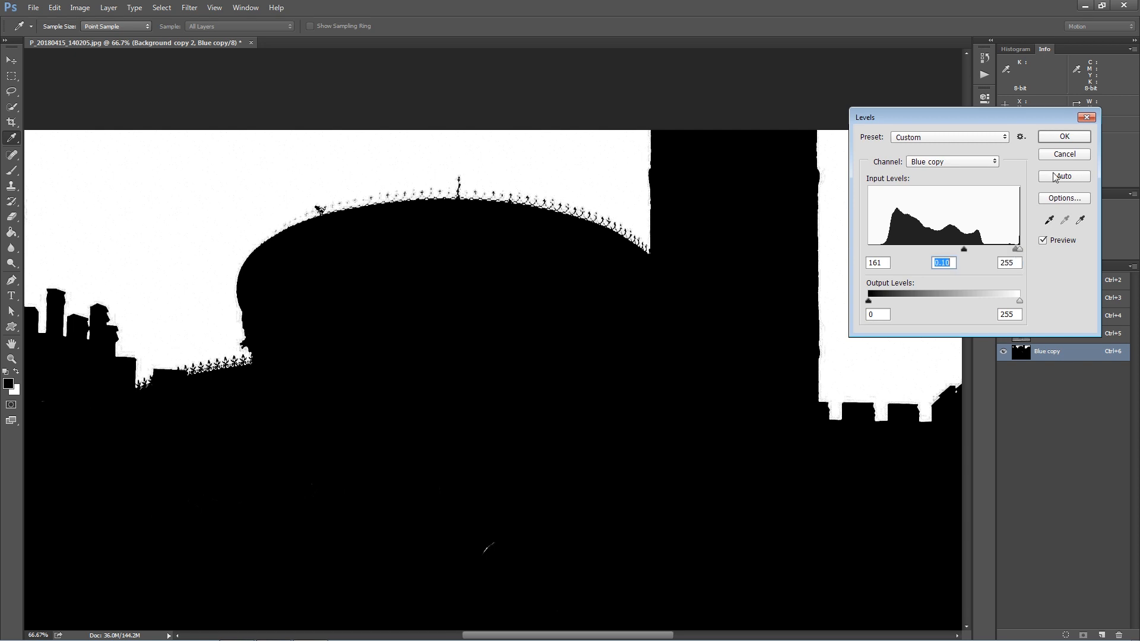
pyautogui.click(1061, 139)
pyautogui.hotkey('ctrl', '0')
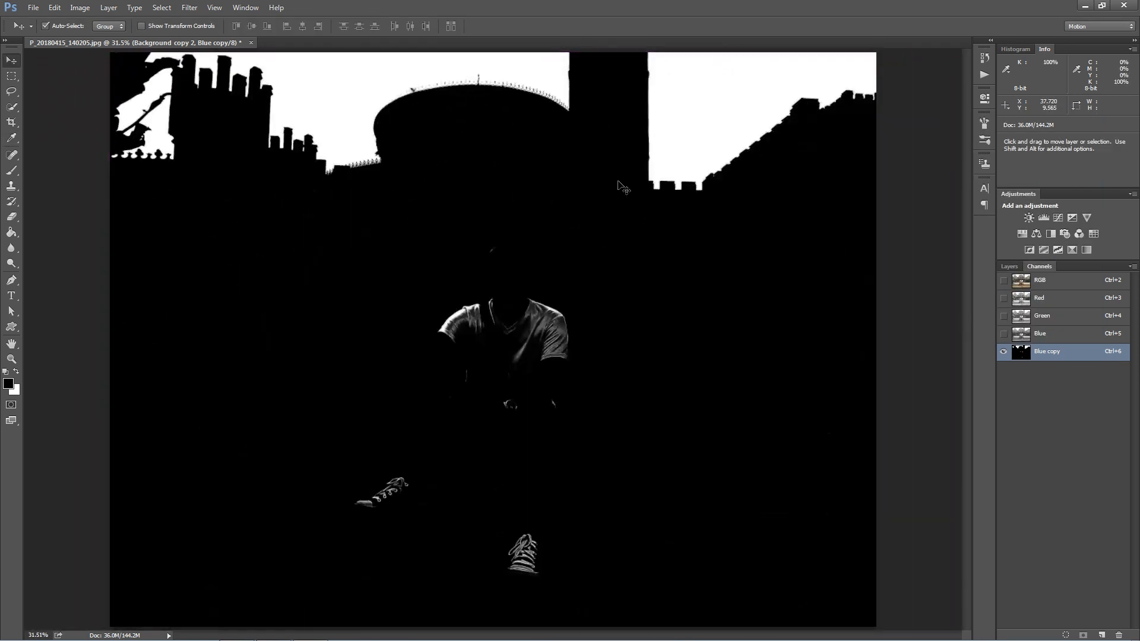
# Step: Load the Blue copy channel as a selection and check its sky outline against the colour photo, returning to Blue copy alone
pyautogui.keyDown('ctrl'); pyautogui.click(1020, 351); pyautogui.keyUp('ctrl')
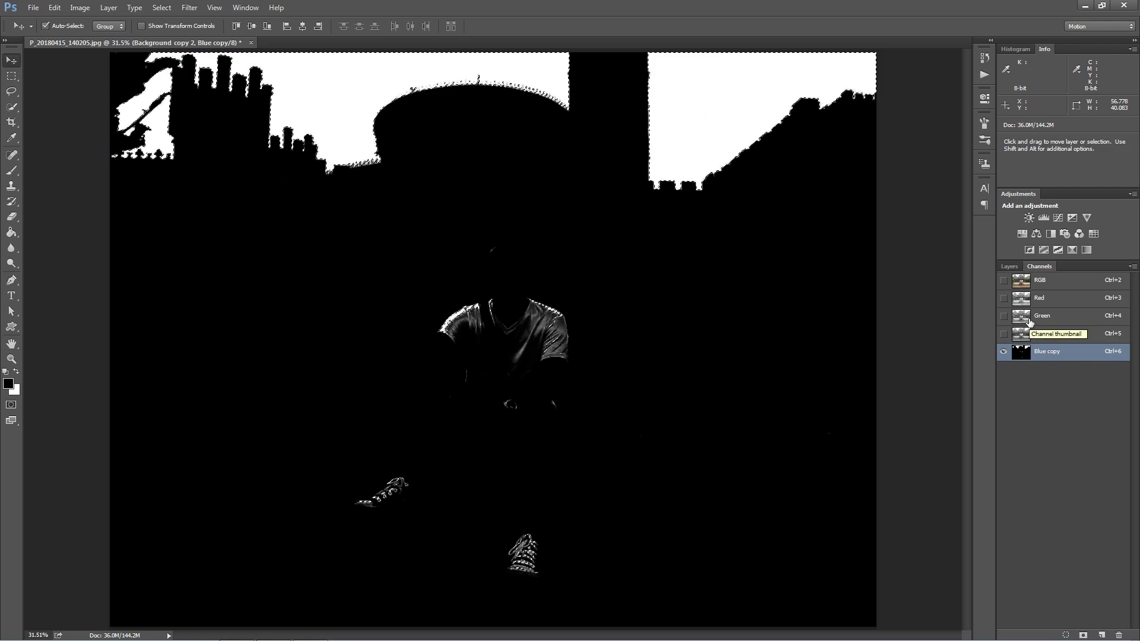
pyautogui.click(1013, 281)
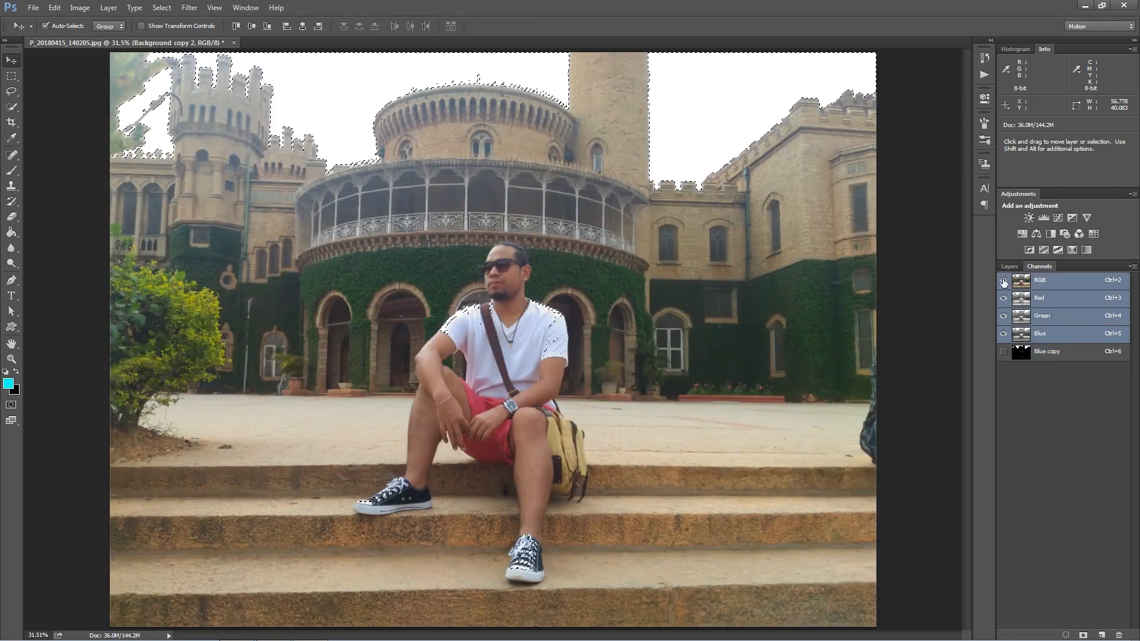
pyautogui.scroll(8, 465, 69)
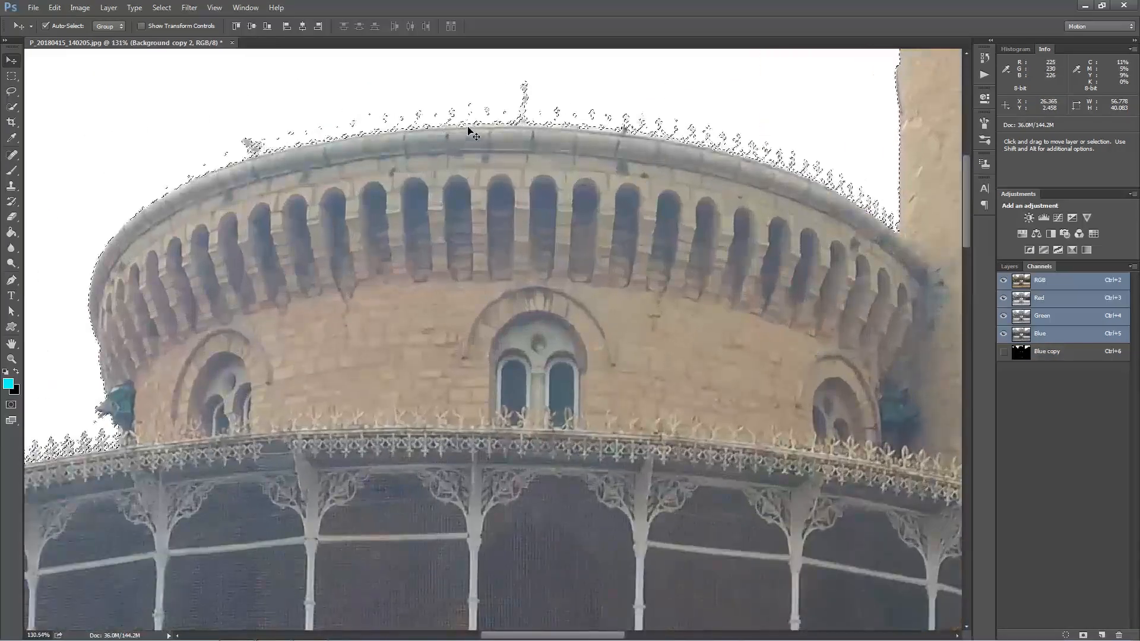
pyautogui.scroll(-8, 469, 129)
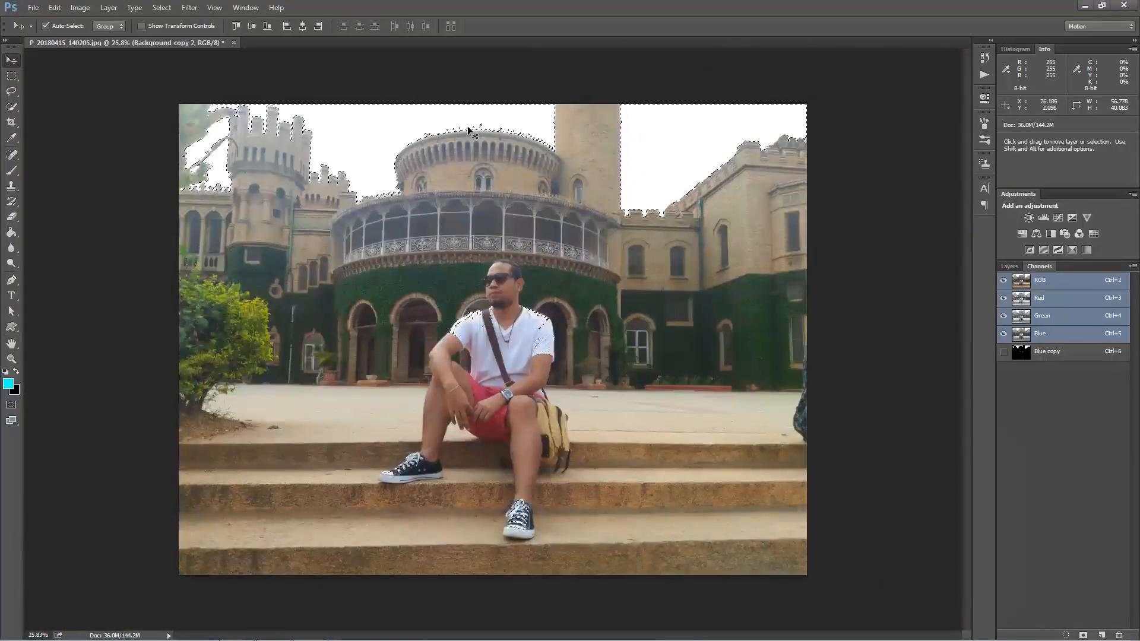
pyautogui.scroll(1, 469, 129)
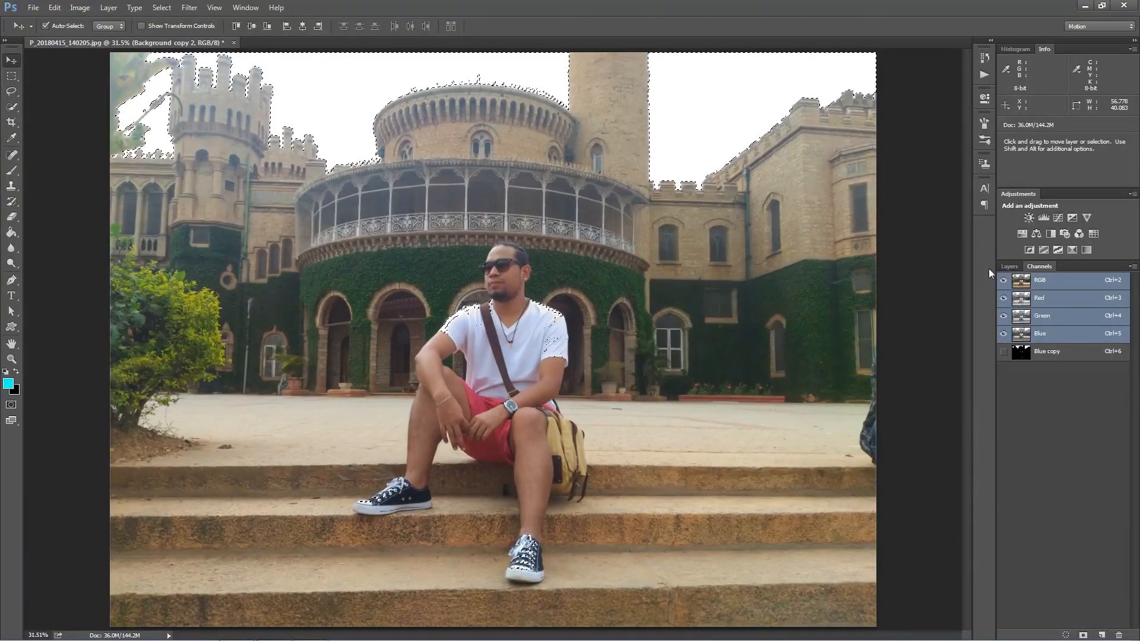
pyautogui.click(1003, 351)
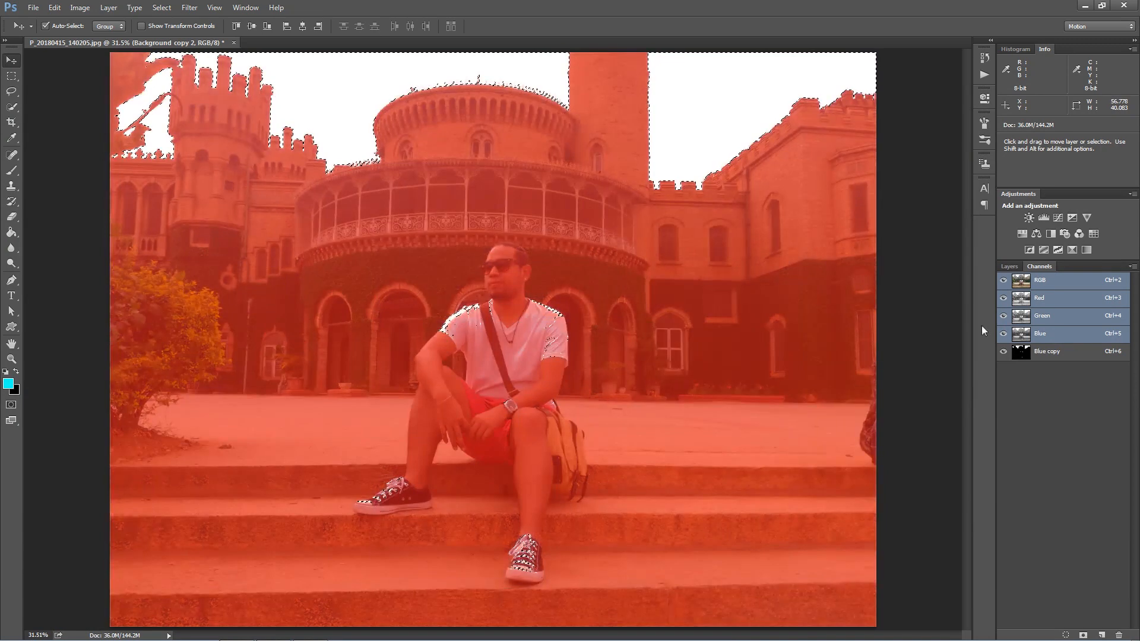
pyautogui.click(1034, 354)
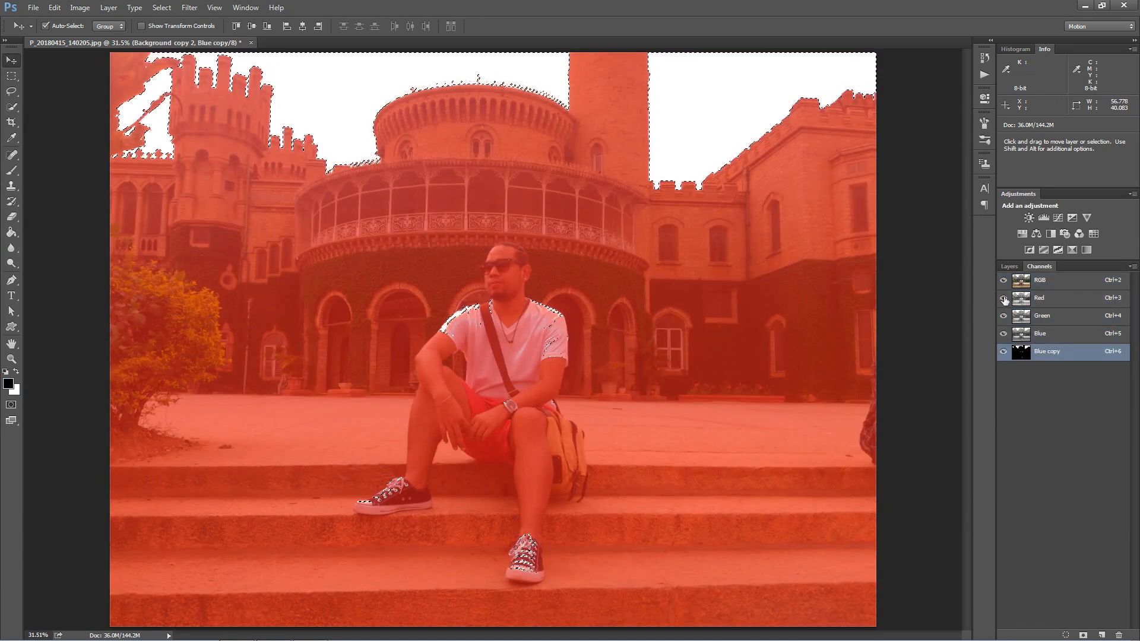
pyautogui.click(1003, 281)
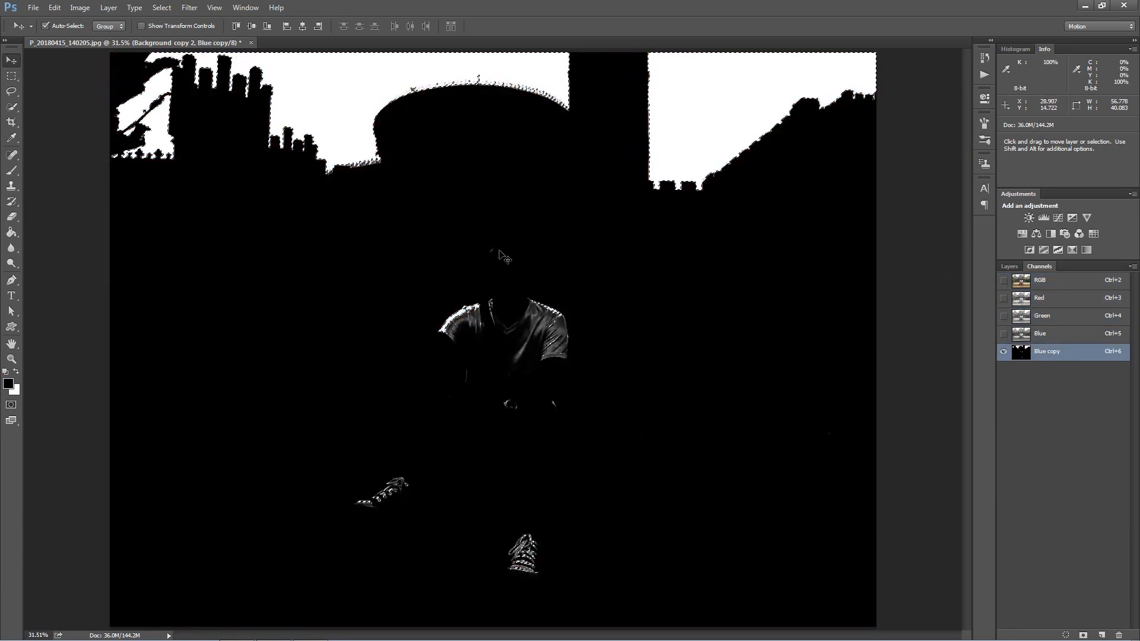
# Step: Clear the sky selection and switch to the freehand Lasso tool
pyautogui.scroll(-2, 504, 254)
pyautogui.moveTo(12, 91); pyautogui.dragTo(66, 95)
pyautogui.click(57, 88)
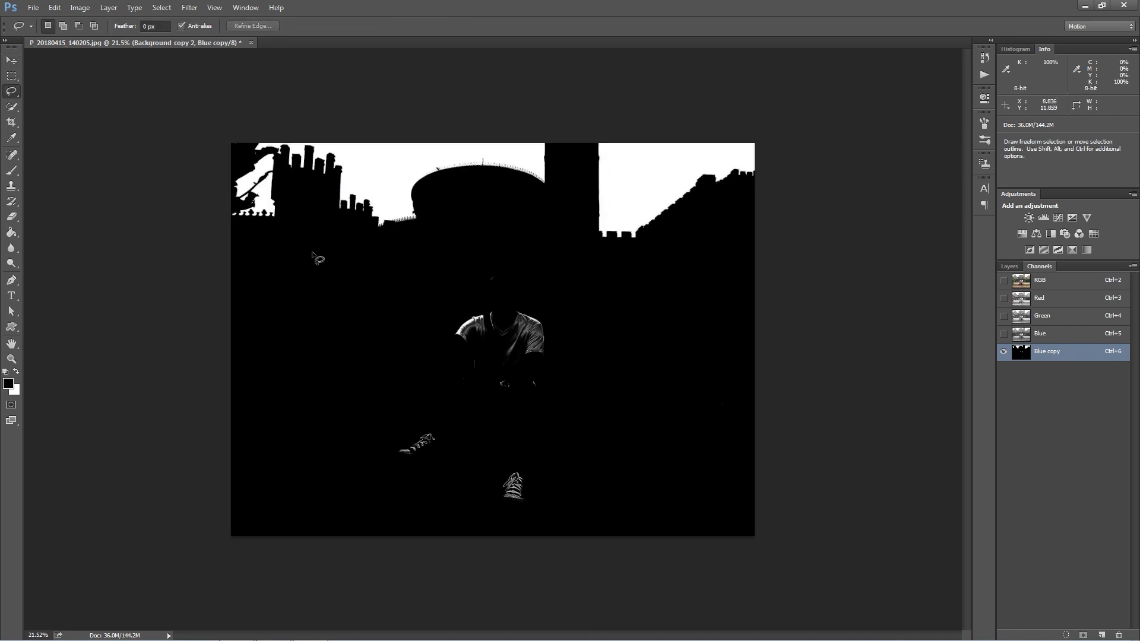
pyautogui.scroll(2, 448, 343)
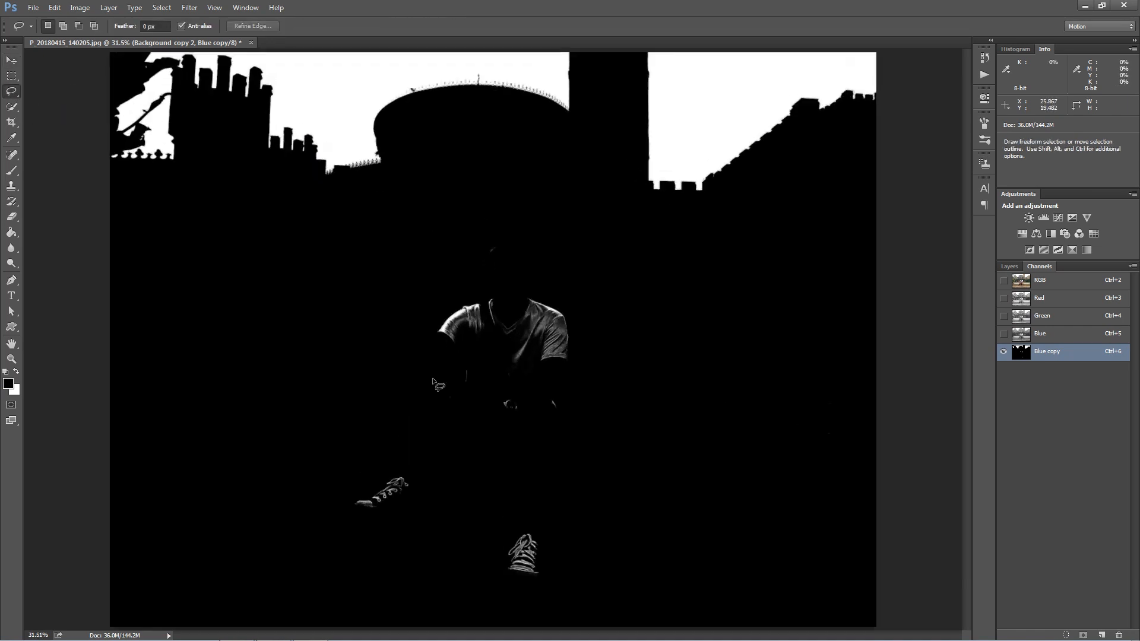
pyautogui.press('alt')
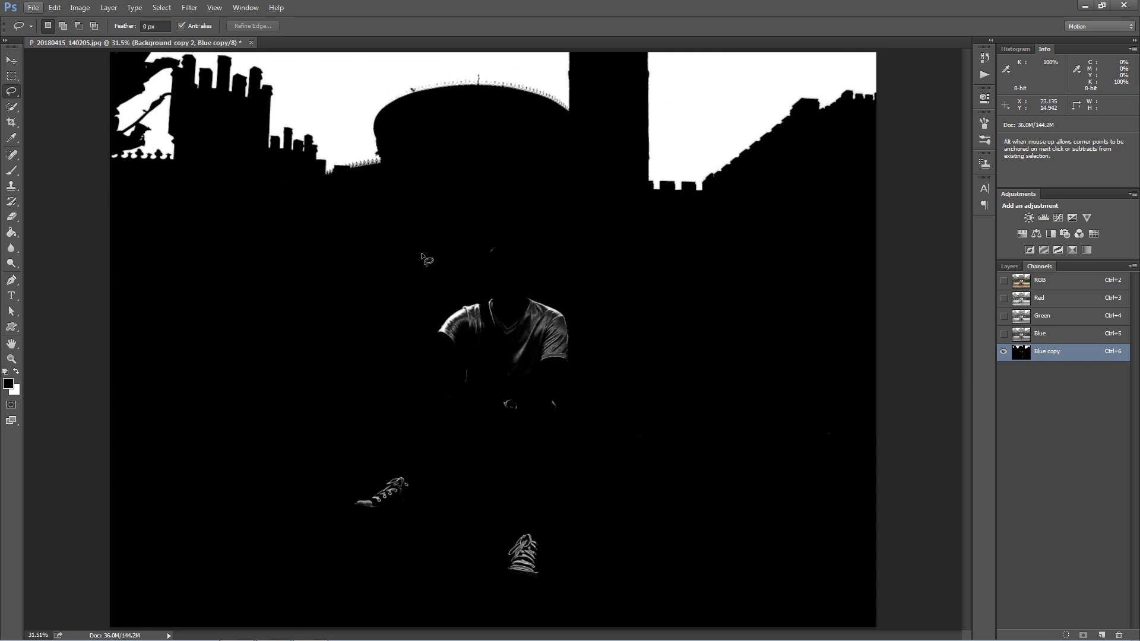
pyautogui.press('shift')
pyautogui.moveTo(451, 233)
pyautogui.mouseDown()
pyautogui.moveTo(538, 240)
pyautogui.moveTo(406, 378)
pyautogui.mouseUp()
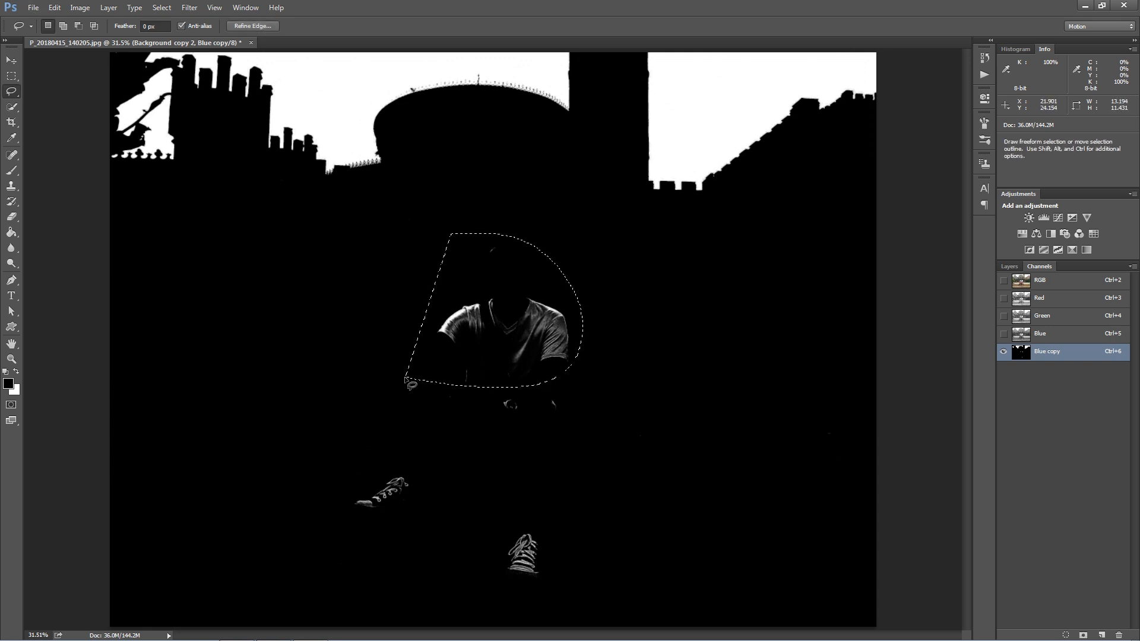
pyautogui.press('ctrl')
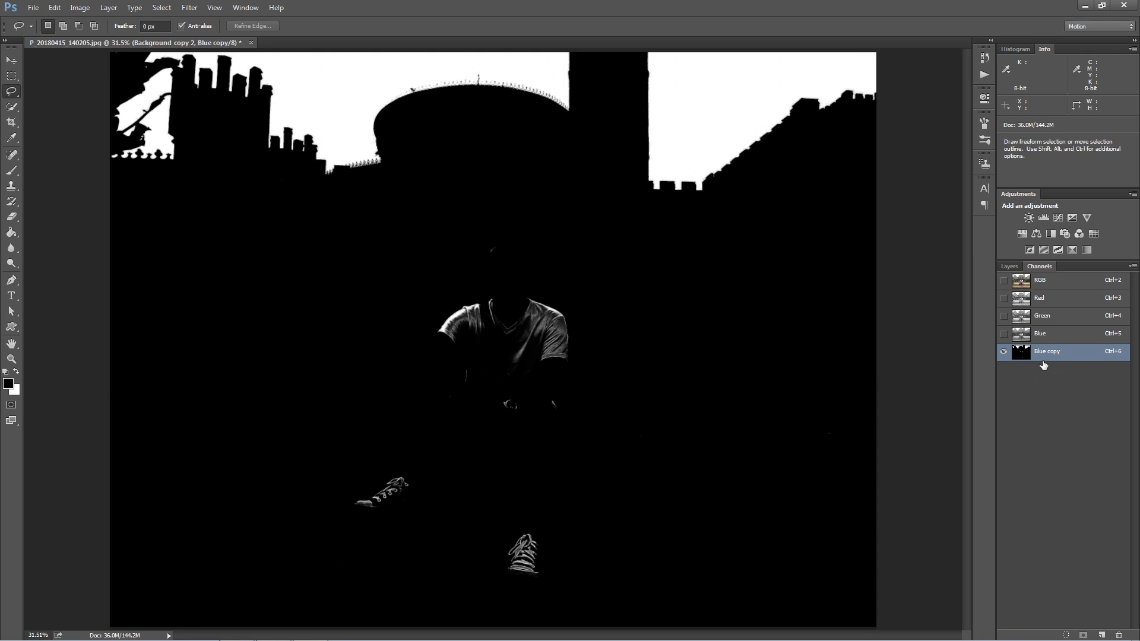
# Step: Load the Blue copy channel as a selection and subtract everything below the castle skyline, including the man's shirt and shoes, with the Lasso
pyautogui.keyDown('ctrl'); pyautogui.click(1021, 352); pyautogui.keyUp('ctrl')
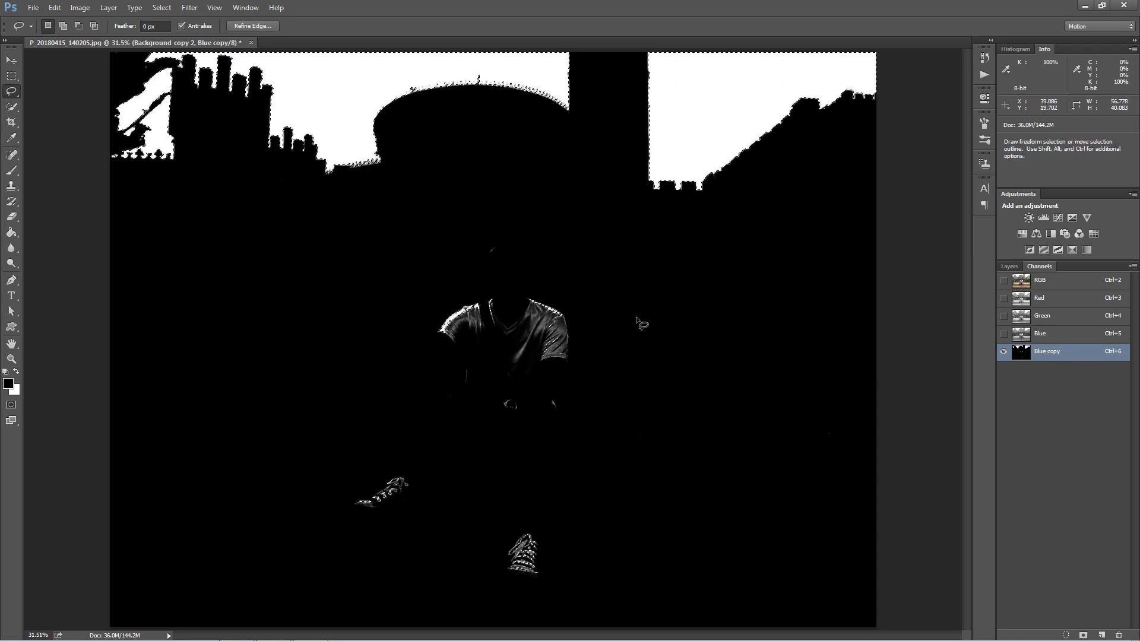
pyautogui.moveTo(531, 229)
pyautogui.mouseDown()
pyautogui.moveTo(409, 359)
pyautogui.moveTo(585, 380)
pyautogui.mouseUp()
pyautogui.moveTo(92, 182)
pyautogui.mouseDown()
pyautogui.moveTo(392, 237)
pyautogui.moveTo(534, 232)
pyautogui.moveTo(855, 304)
pyautogui.mouseUp()
pyautogui.moveTo(876, 628)
pyautogui.mouseDown()
pyautogui.moveTo(360, 629)
pyautogui.moveTo(28, 508)
pyautogui.mouseUp()
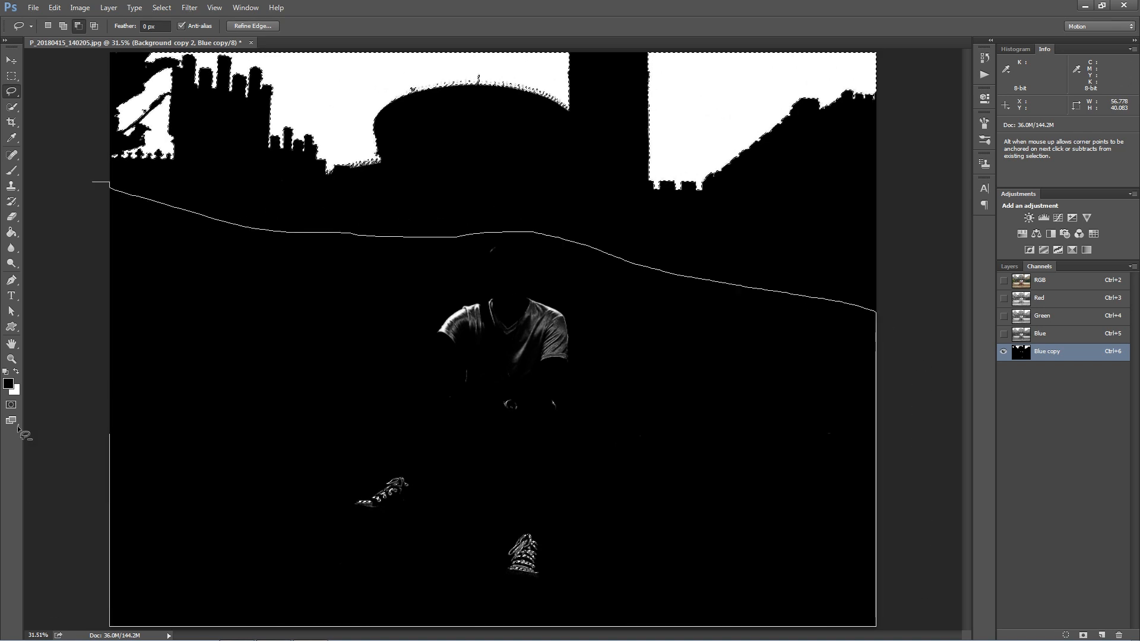
pyautogui.moveTo(47, 189); pyautogui.dragTo(50, 190)
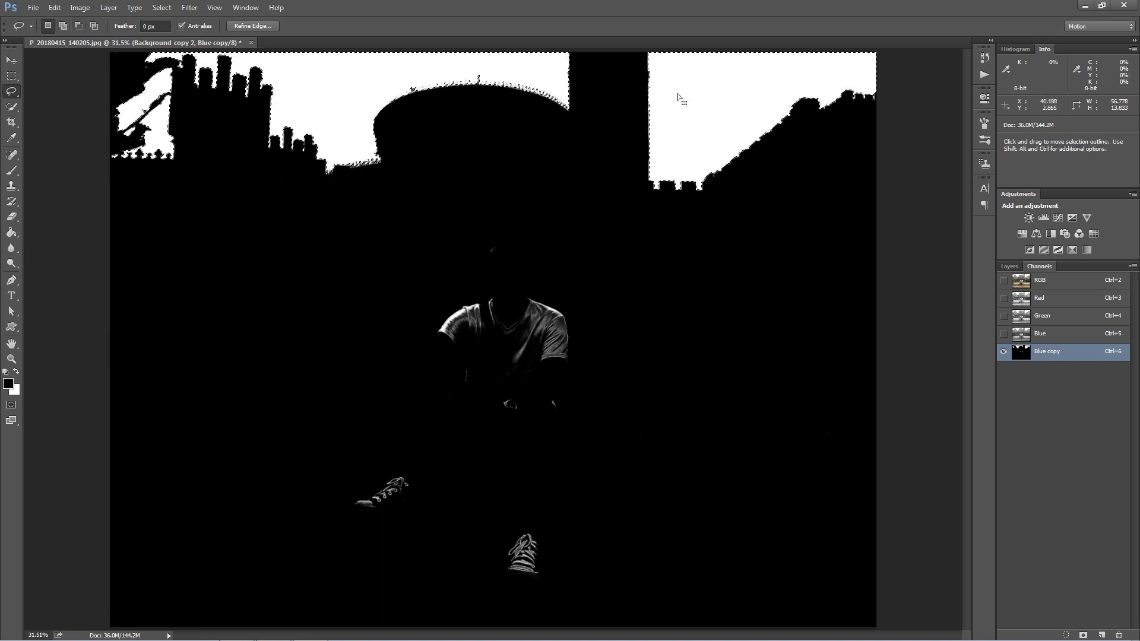
# Step: Examine the sky selection's edges closely along the tall tower, the round tower's spikes and the low battlements
pyautogui.scroll(7, 545, 208)
pyautogui.scroll(-6, 475, 265)
pyautogui.press('space')
pyautogui.scroll(8, 519, 184)
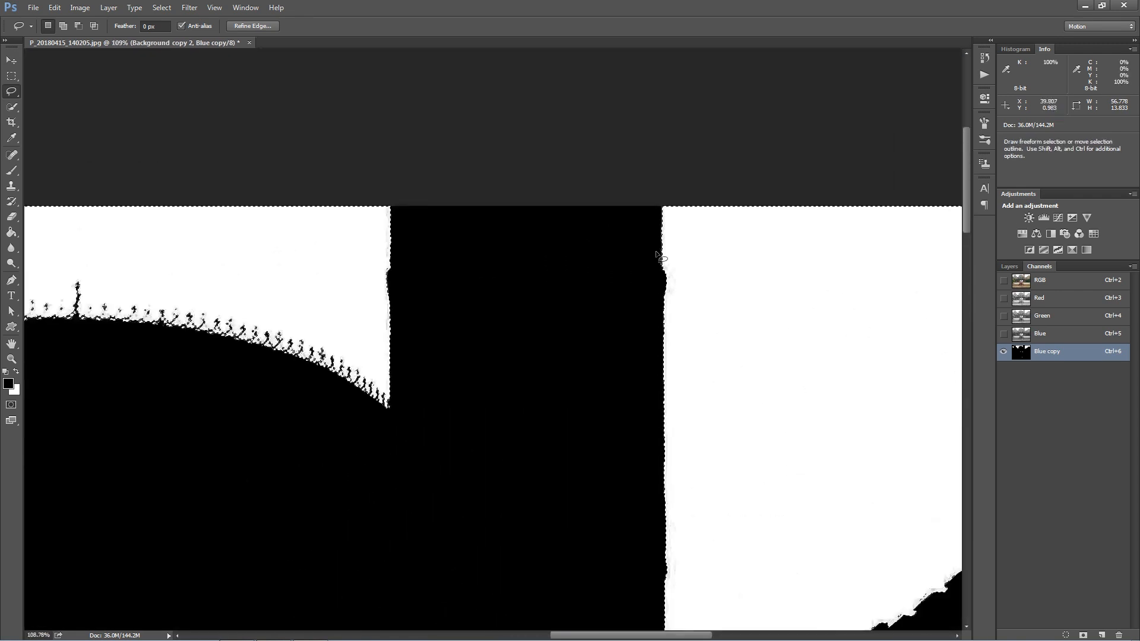
pyautogui.scroll(-5, 618, 281)
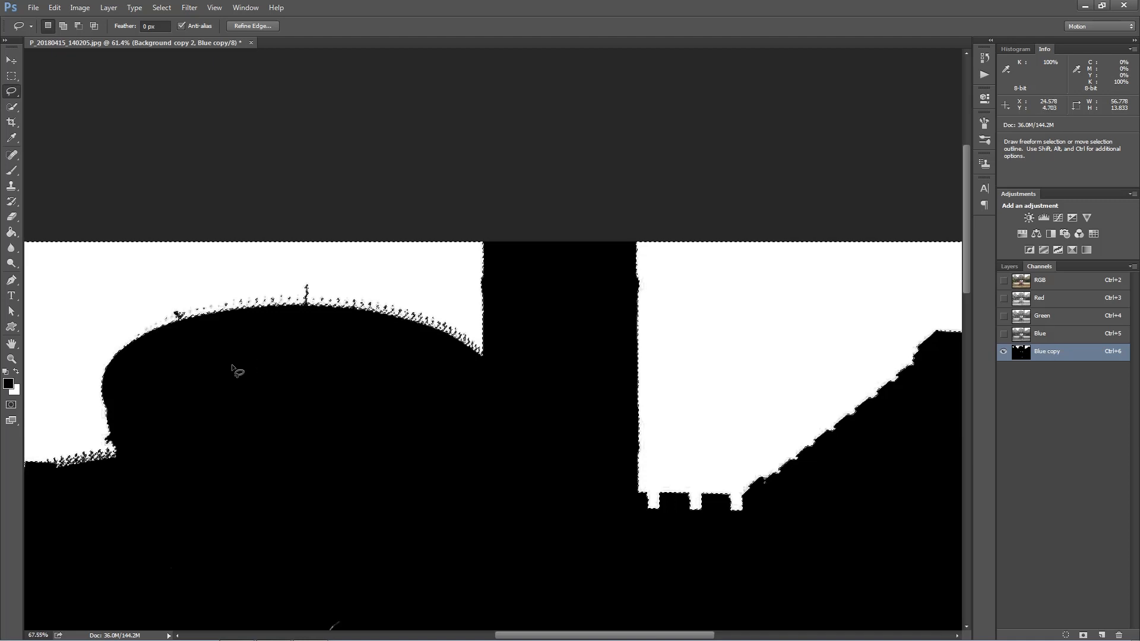
pyautogui.scroll(3, 235, 369)
pyautogui.scroll(-3, 234, 369)
pyautogui.scroll(4, 367, 361)
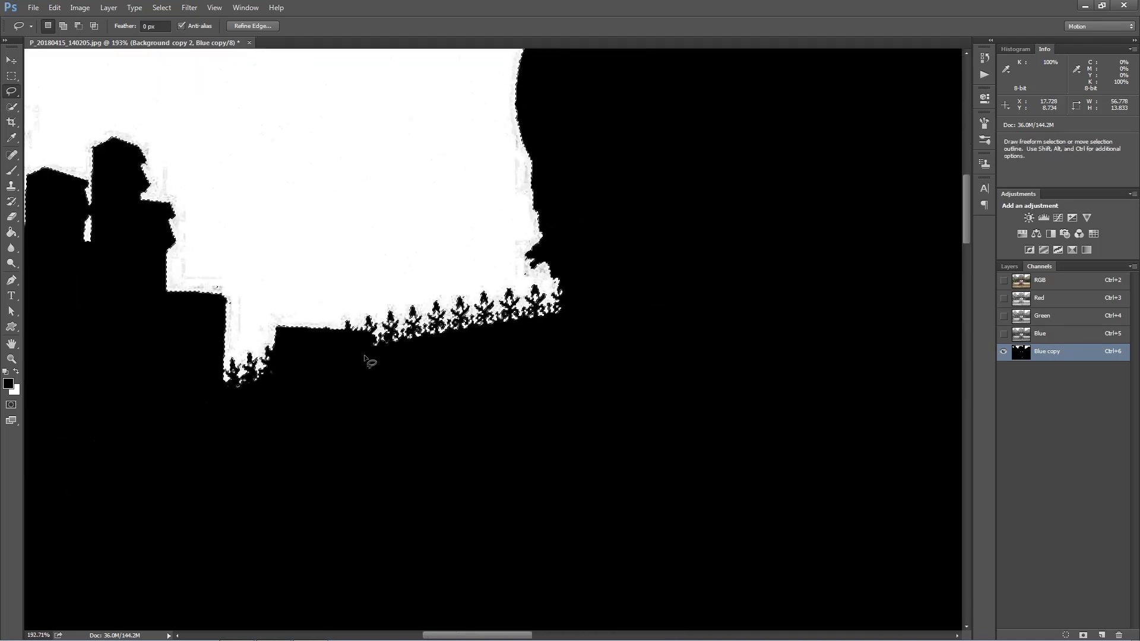
pyautogui.scroll(-6, 364, 356)
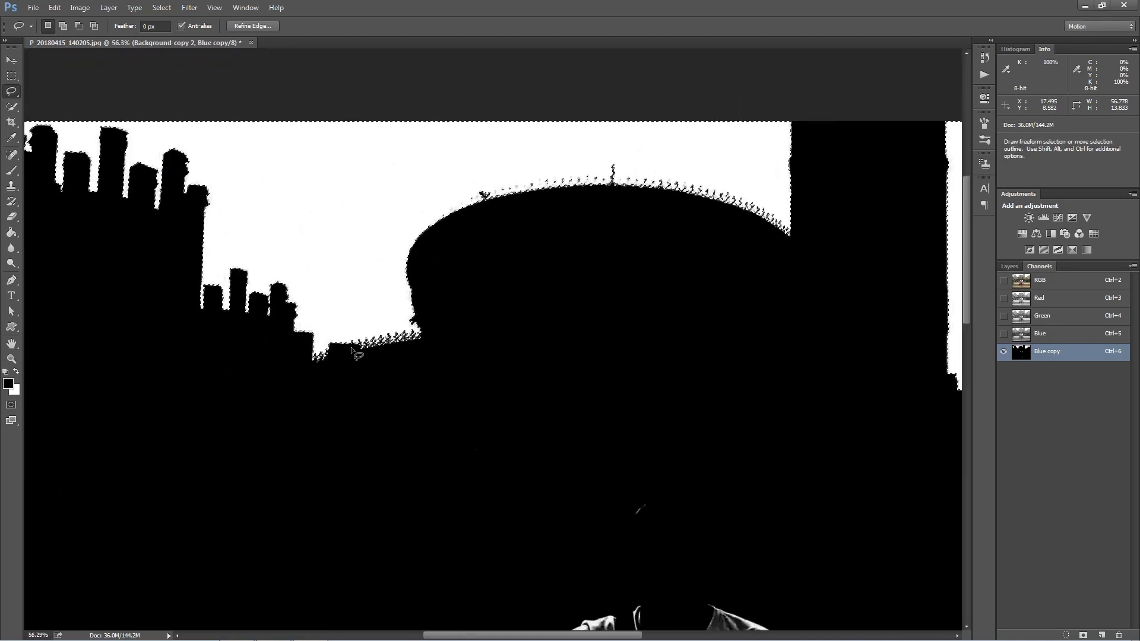
pyautogui.scroll(-1, 356, 355)
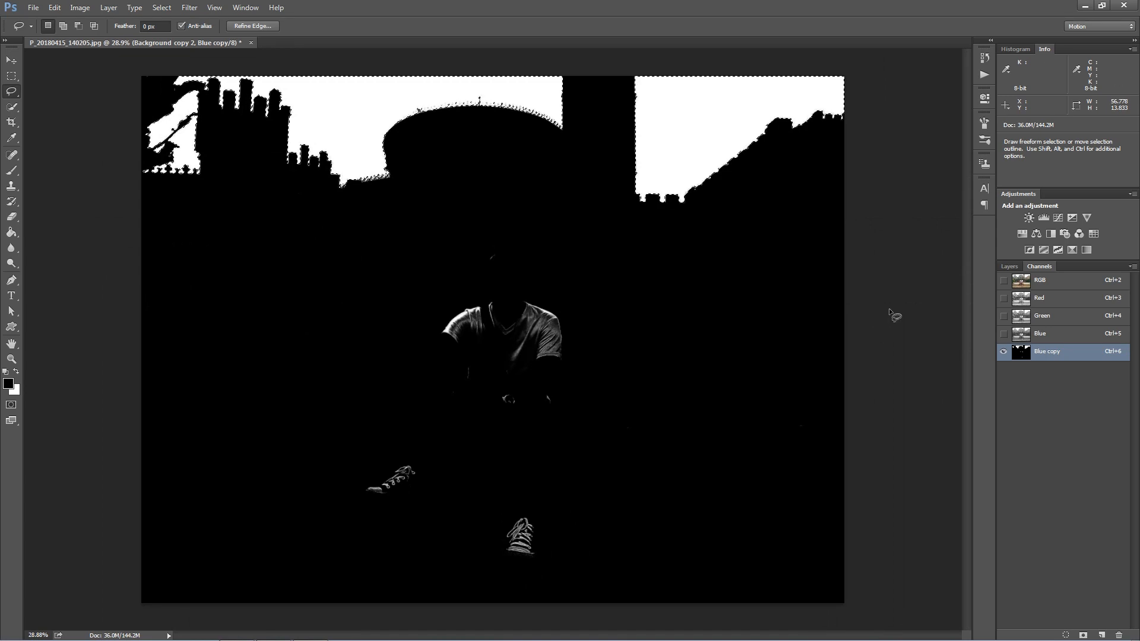
# Step: Return to the RGB composite, invert the sky selection and add it as a layer mask on Background copy 2, hiding the sky
pyautogui.click(1033, 282)
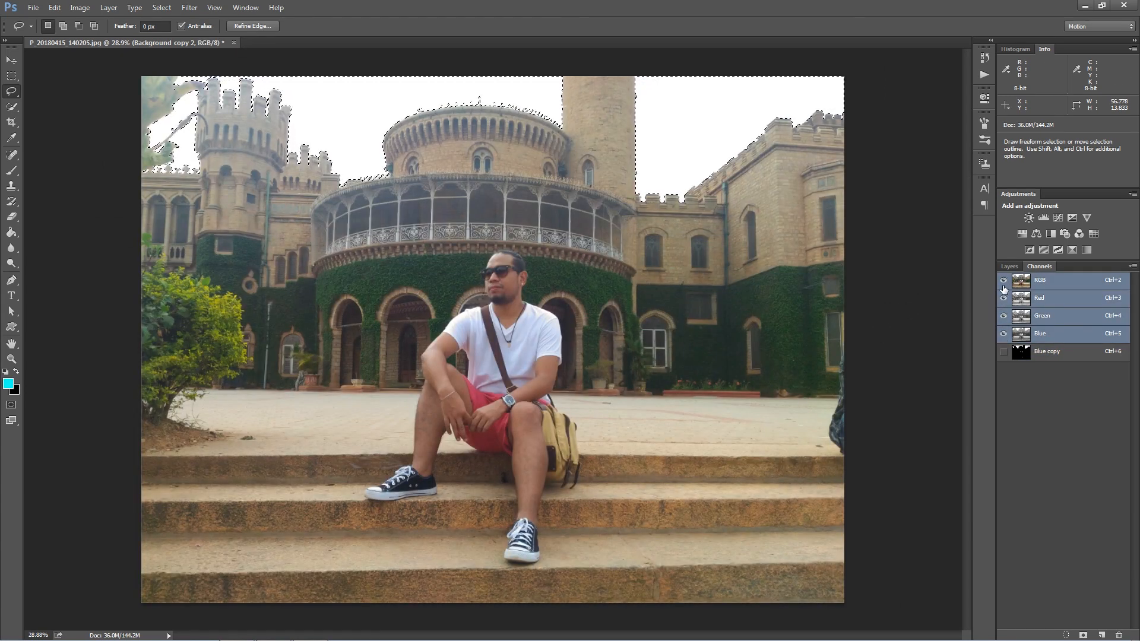
pyautogui.click(1009, 266)
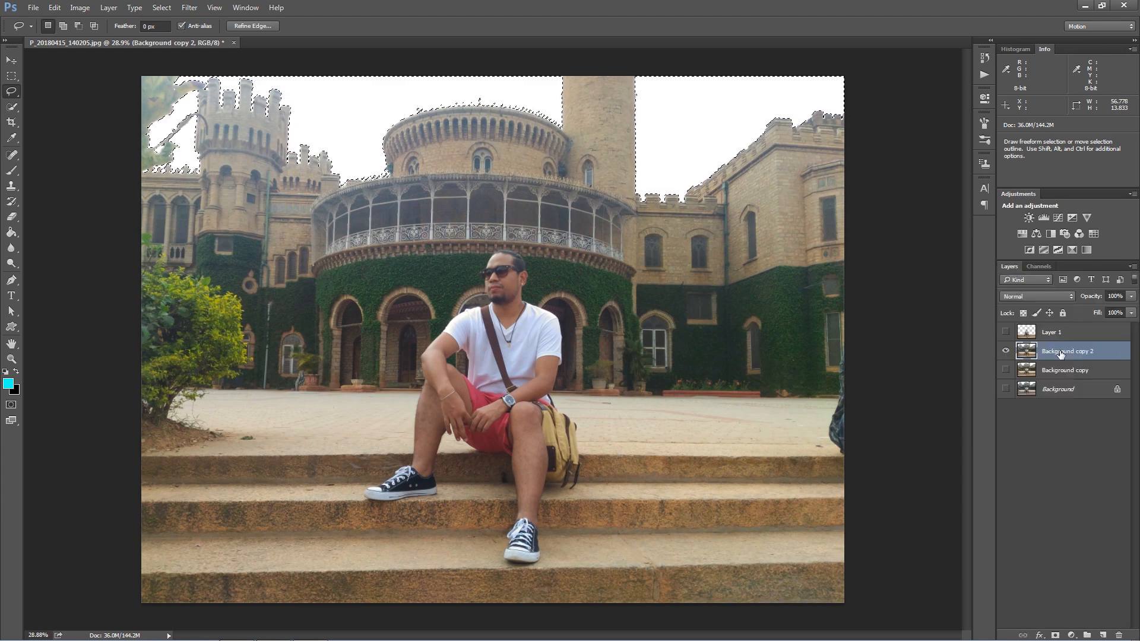
pyautogui.click(1055, 635)
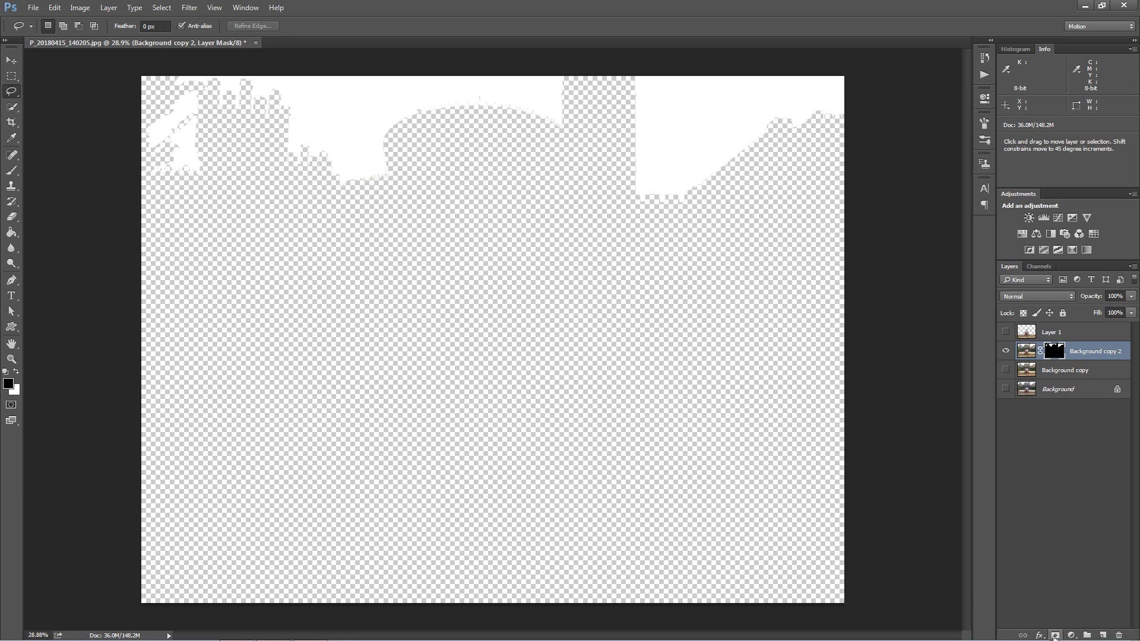
pyautogui.hotkey('ctrl', 'z')
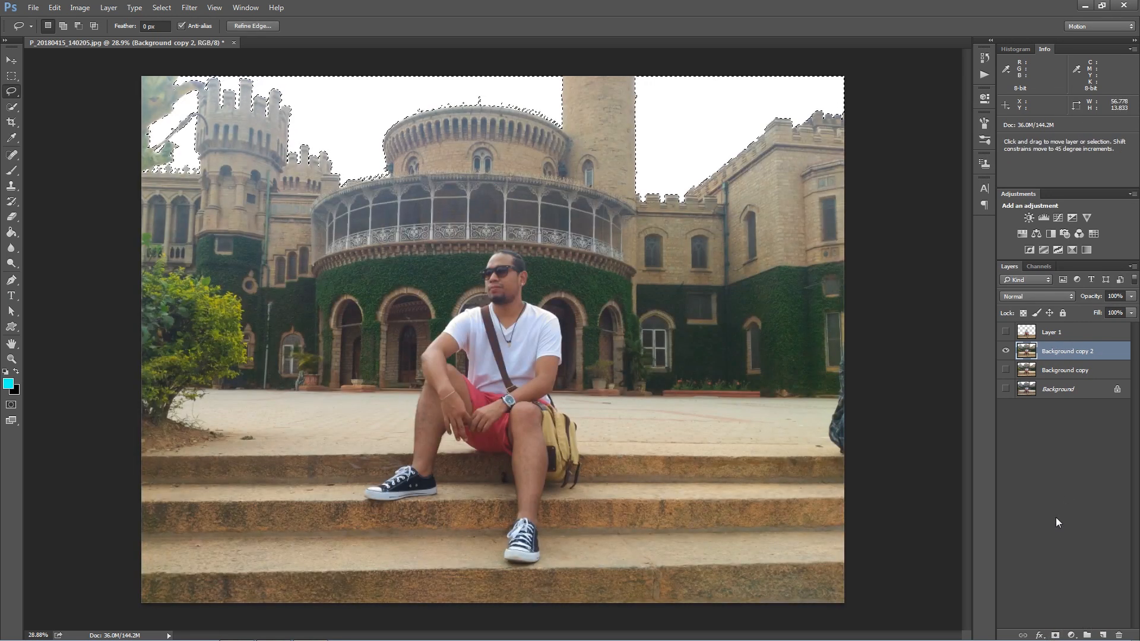
pyautogui.hotkey('ctrl', 'shift', 'i')
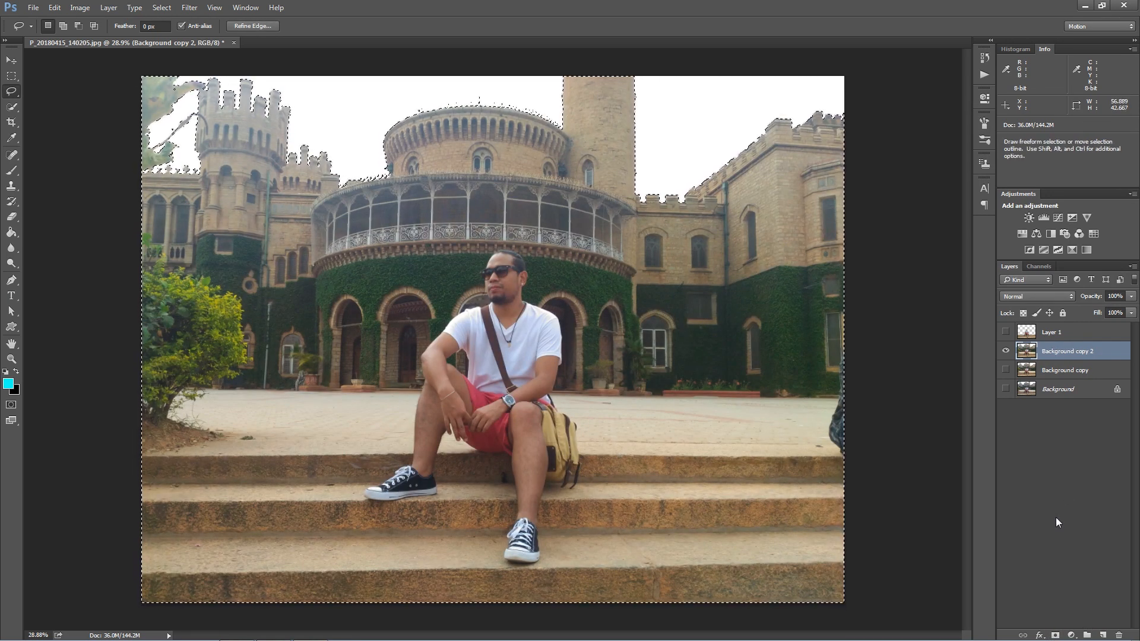
pyautogui.click(1054, 635)
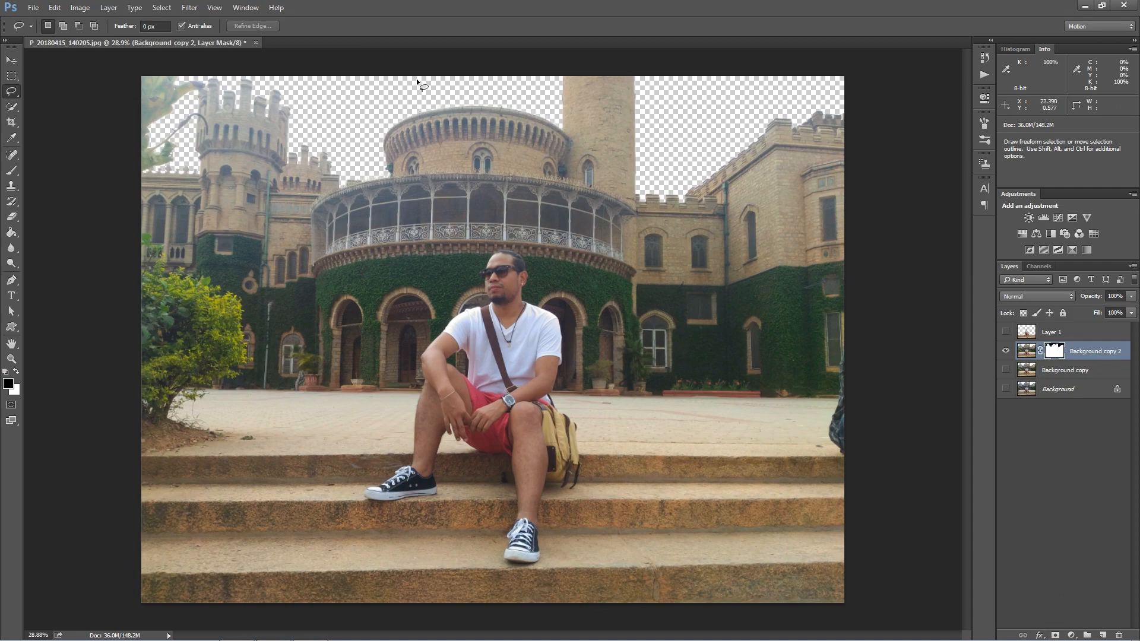
# Step: Add a new layer directly beneath Background copy 2 and fill it with the cyan foreground colour using the Paint Bucket
pyautogui.scroll(10, 417, 81)
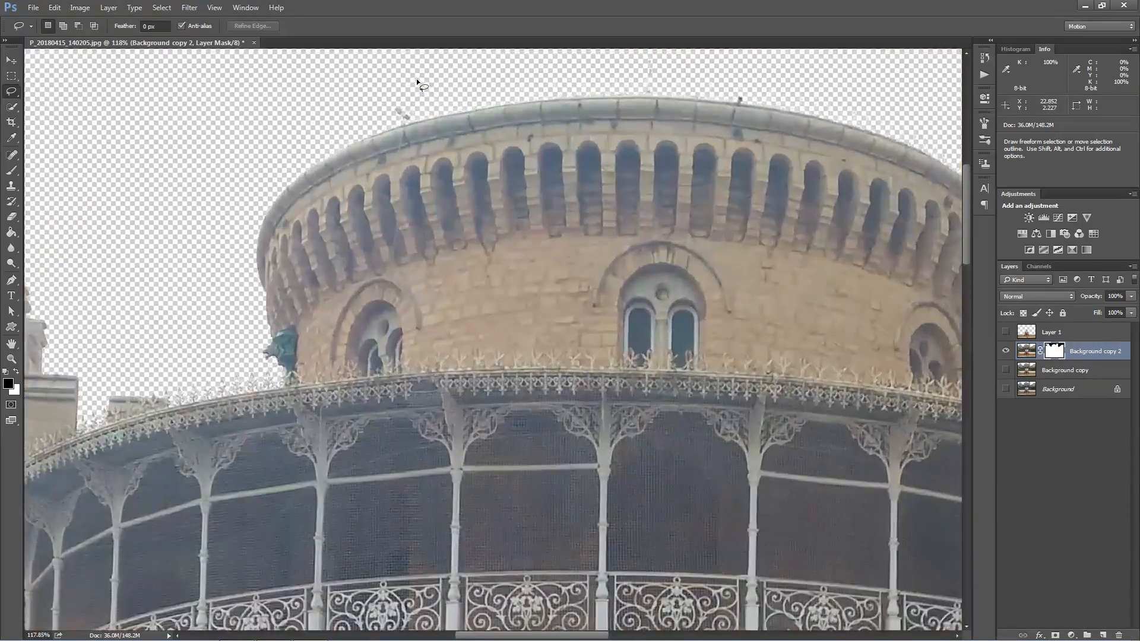
pyautogui.scroll(-8, 417, 81)
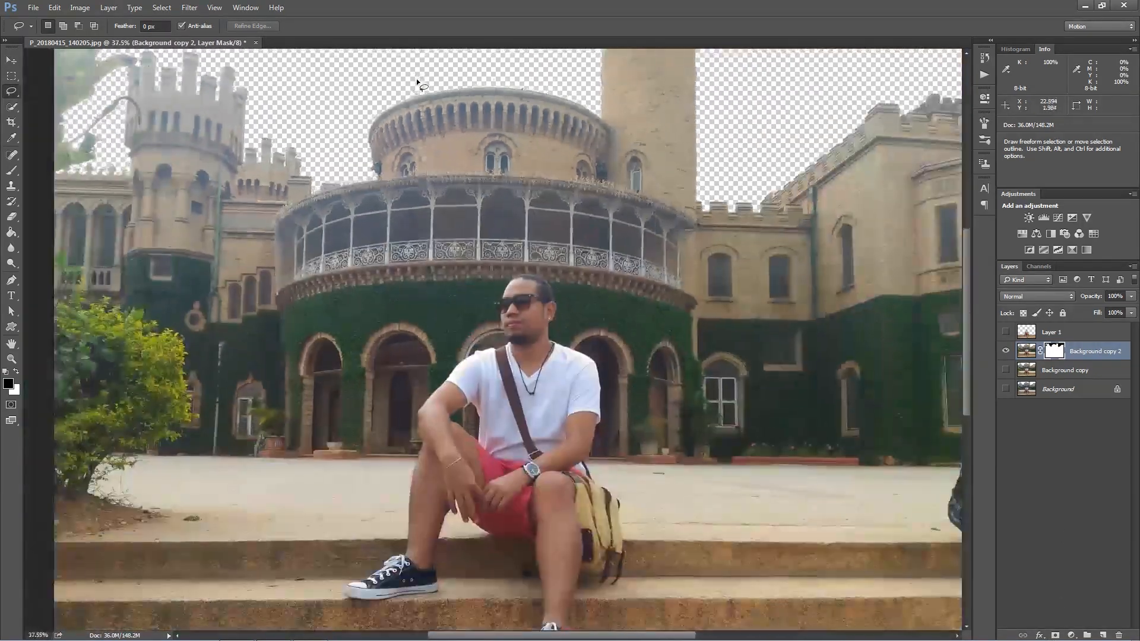
pyautogui.scroll(-2, 417, 83)
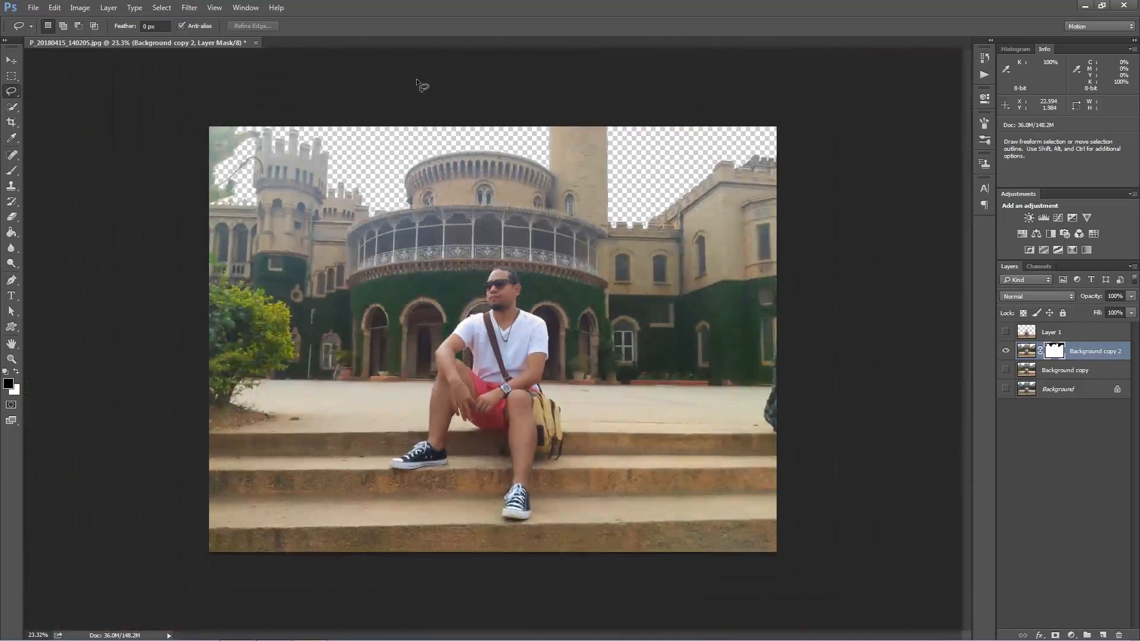
pyautogui.click(1087, 371)
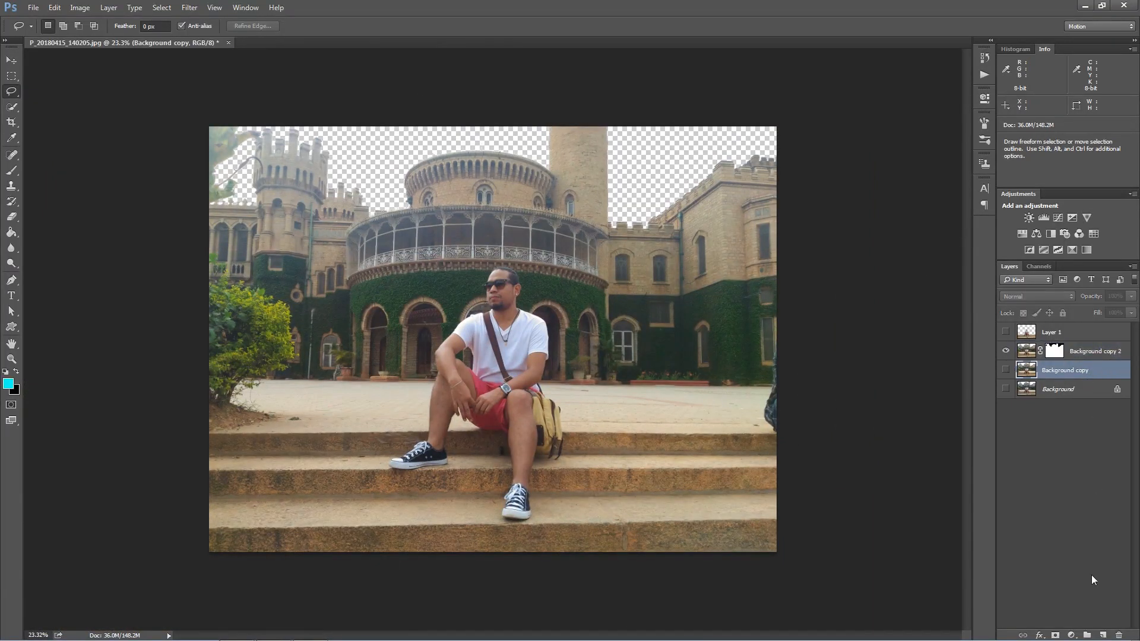
pyautogui.click(1102, 635)
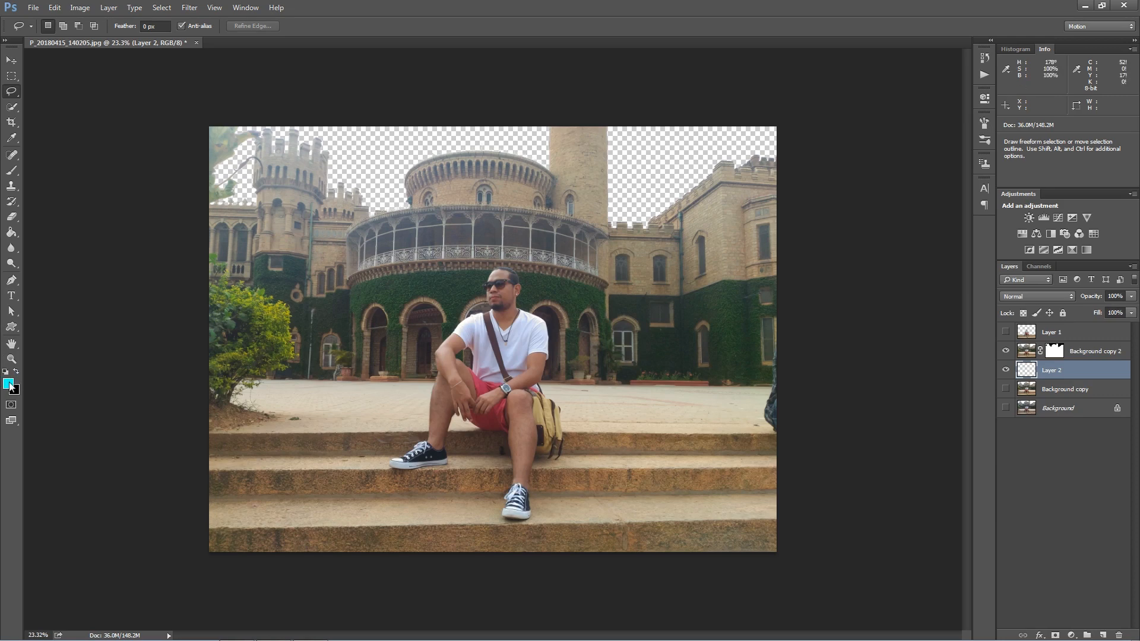
pyautogui.click(15, 233)
pyautogui.click(391, 152)
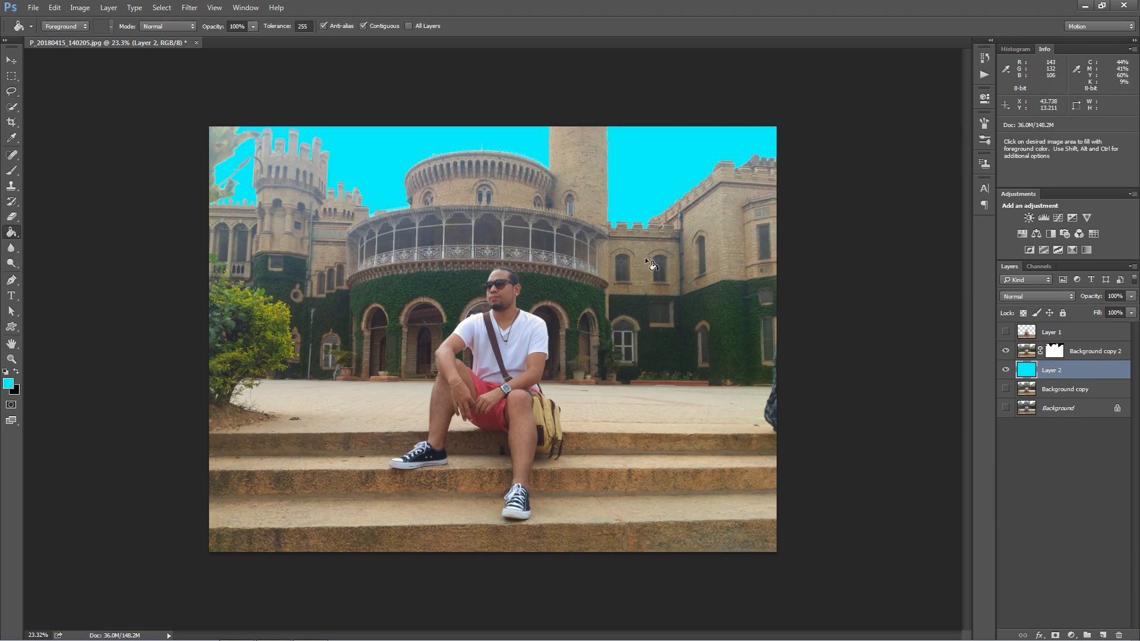
# Step: Display the Background copy 2 layer mask on its own, focused on the round tower's spiked roof edge
pyautogui.hotkey('ctrl', '0')
pyautogui.press('v')
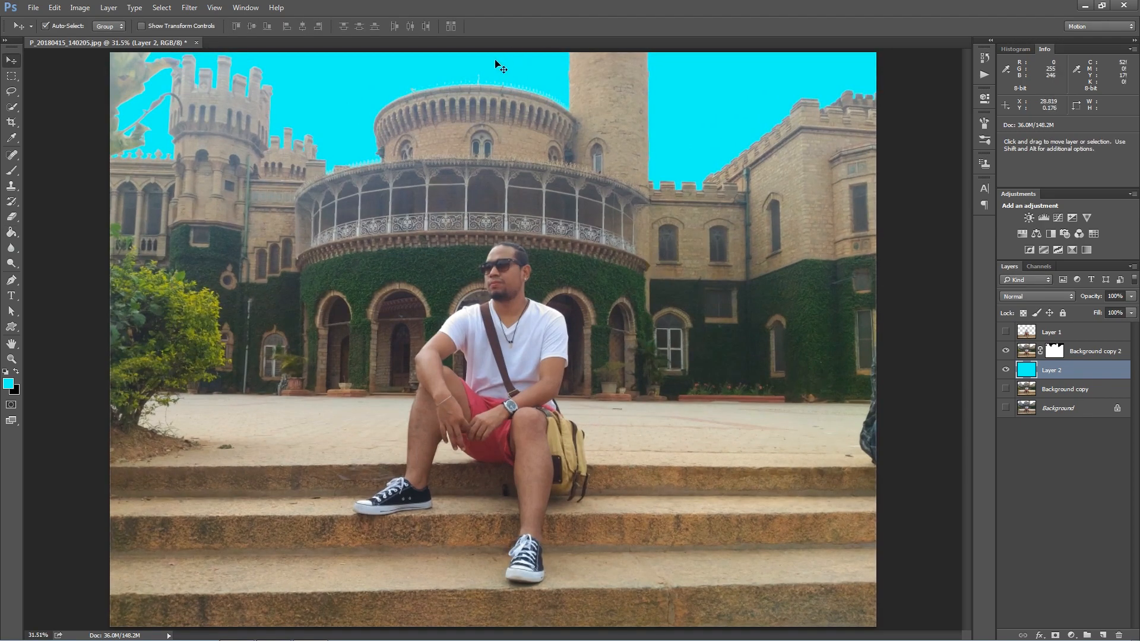
pyautogui.scroll(5, 498, 61)
pyautogui.scroll(3, 598, 127)
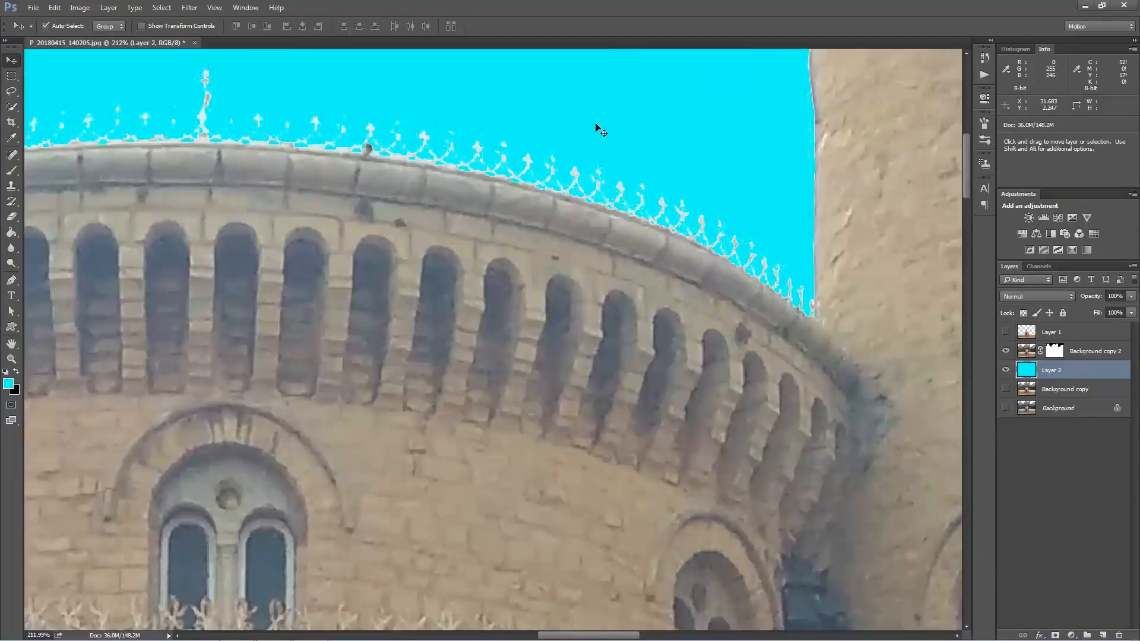
pyautogui.click(1062, 356)
pyautogui.keyDown('alt'); pyautogui.click(1052, 352); pyautogui.keyUp('alt')
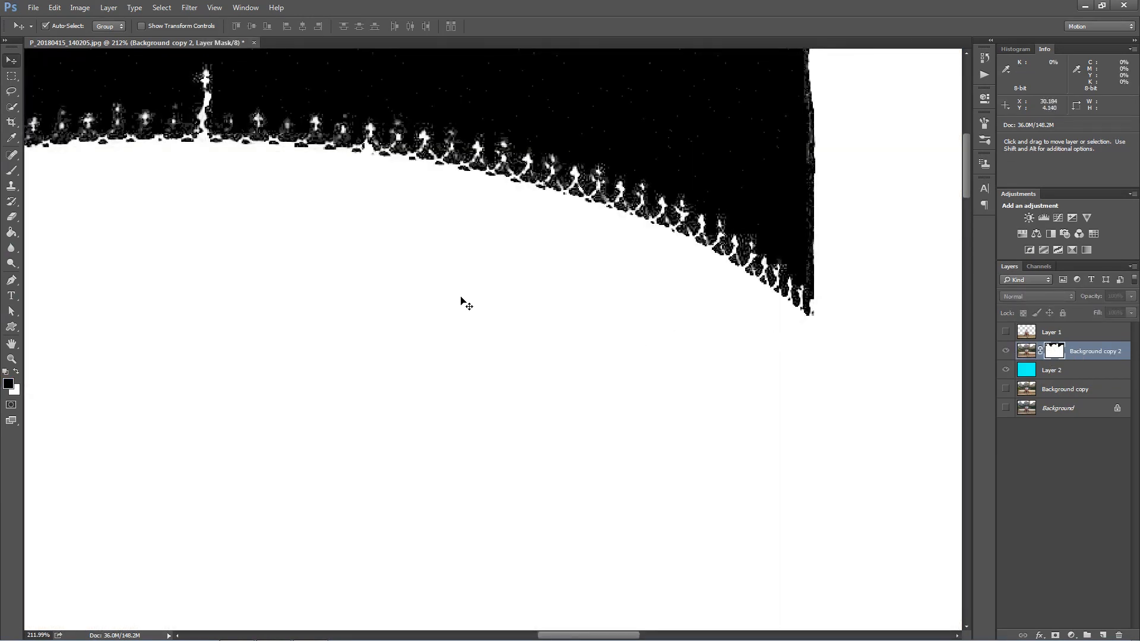
pyautogui.hotkey('ctrl', '-')
pyautogui.hotkey('ctrl', '-')
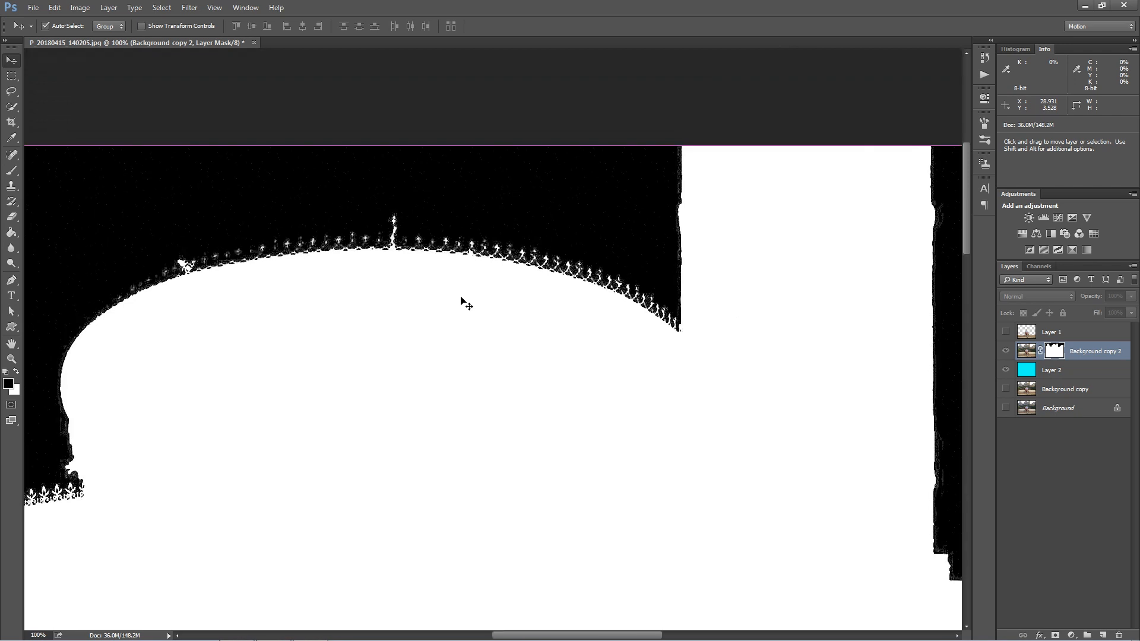
pyautogui.moveTo(380, 368); pyautogui.dragTo(579, 353)
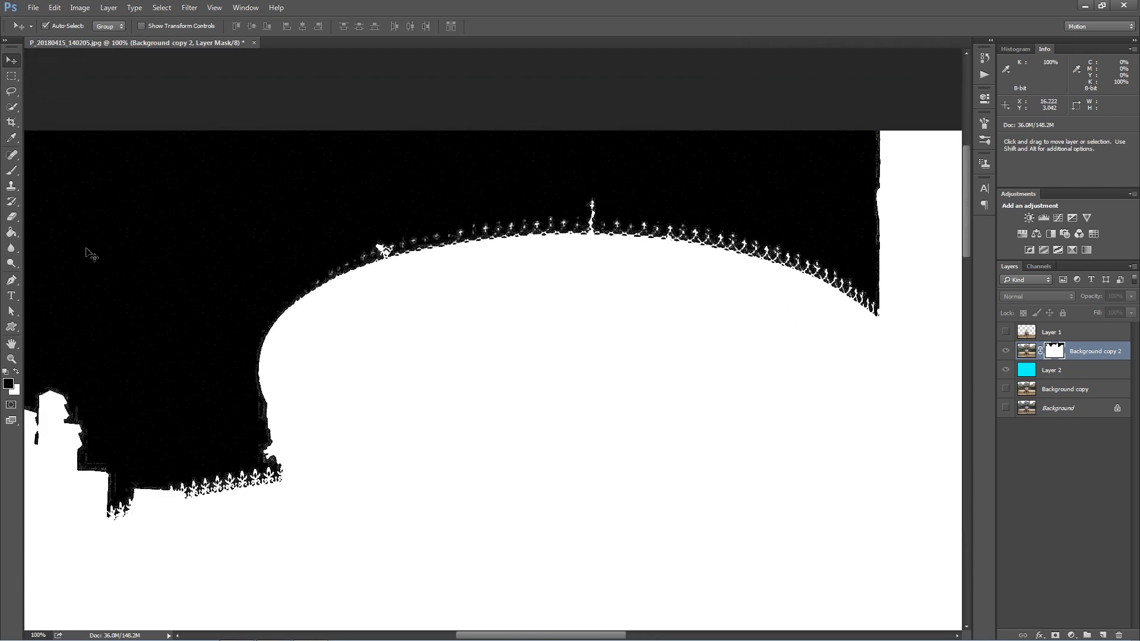
# Step: Paint black over the grey fringe around the round tower in the mask, using a 500 px brush in Overlay mode
pyautogui.click(12, 170)
pyautogui.click(60, 167)
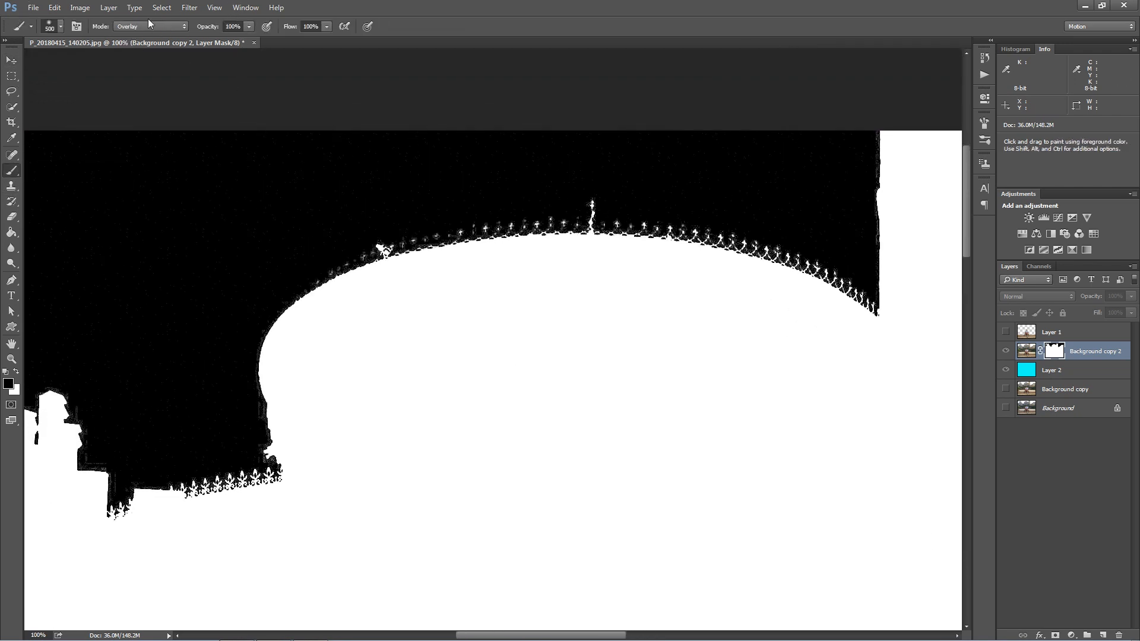
pyautogui.click(147, 27)
pyautogui.click(125, 158)
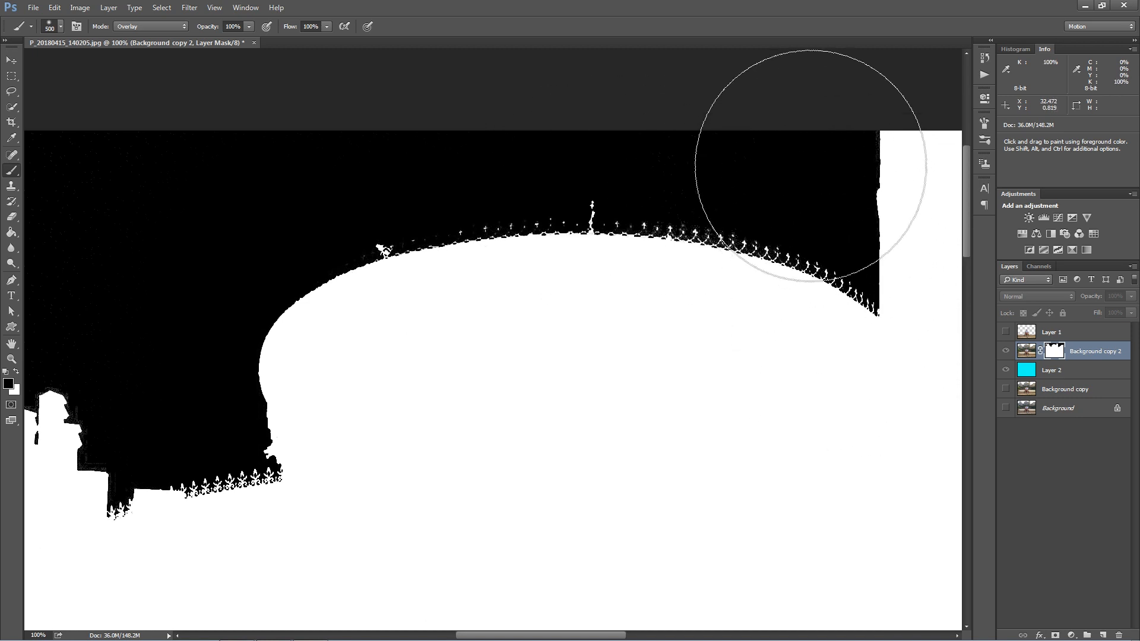
# Step: Reduce the brush to 17% flow and size 200, and paint over the fringe along the tall tower's upper right edge in the mask
pyautogui.write('17')
pyautogui.press('Return')
pyautogui.press('[')
pyautogui.press('[')
pyautogui.press('[')
pyautogui.press('[')
pyautogui.press('[')
pyautogui.press('[')
pyautogui.press('[')
pyautogui.press('[')
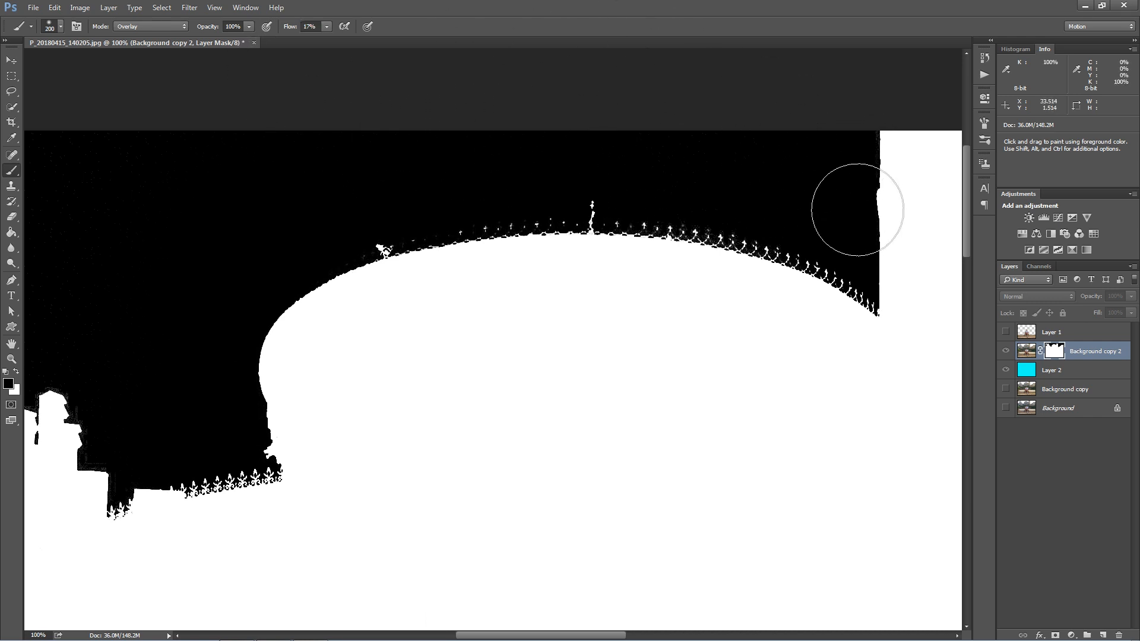
pyautogui.moveTo(872, 261); pyautogui.dragTo(422, 272)
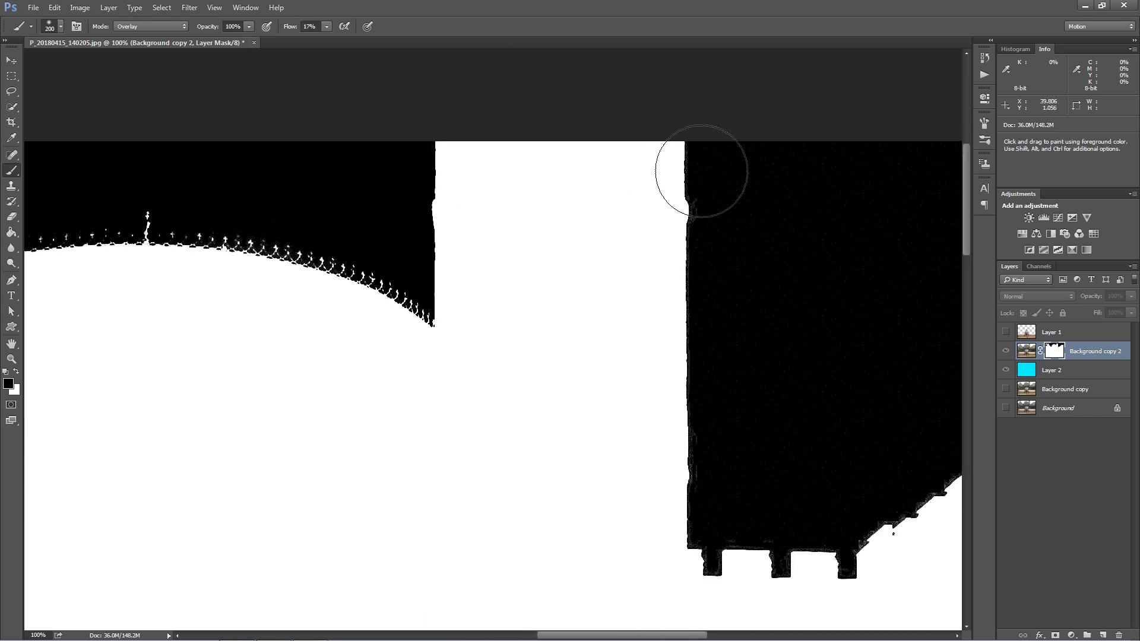
pyautogui.moveTo(702, 232); pyautogui.dragTo(710, 163)
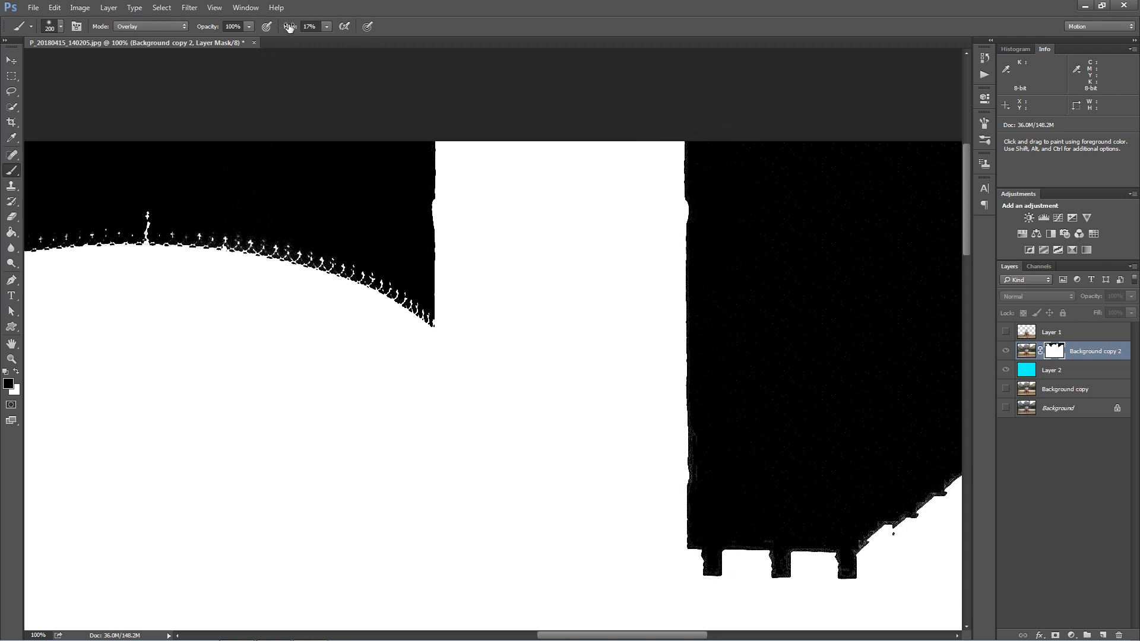
# Step: Raise the brush flow to 79% and its size to 600, and clean the mask's remaining sky edges along the right-hand walls and left turrets
pyautogui.moveTo(720, 171)
pyautogui.mouseDown()
pyautogui.moveTo(715, 585)
pyautogui.moveTo(858, 555)
pyautogui.moveTo(724, 565)
pyautogui.mouseUp()
pyautogui.scroll(-4, 654, 510)
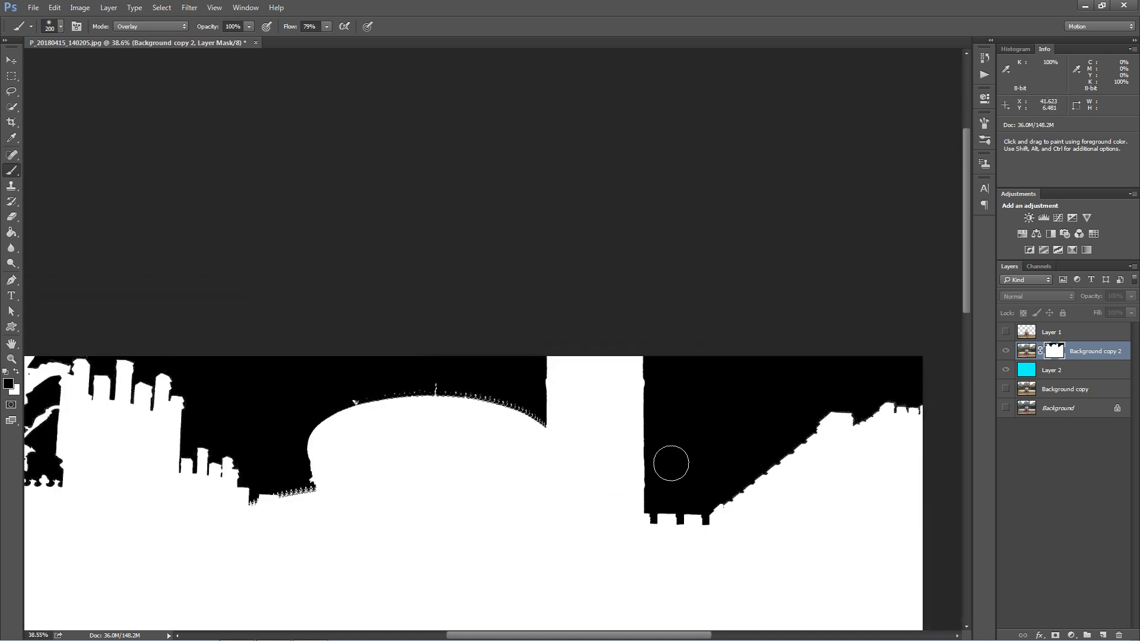
pyautogui.press(']')
pyautogui.press(']')
pyautogui.press(']')
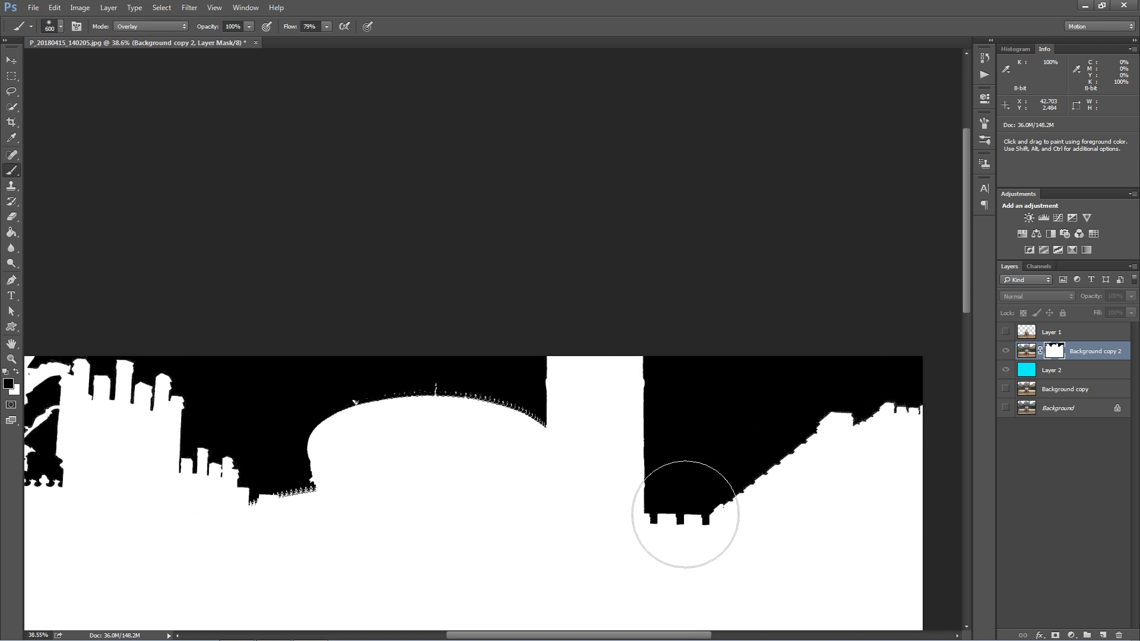
pyautogui.scroll(2, 859, 404)
pyautogui.moveTo(858, 457); pyautogui.dragTo(622, 275)
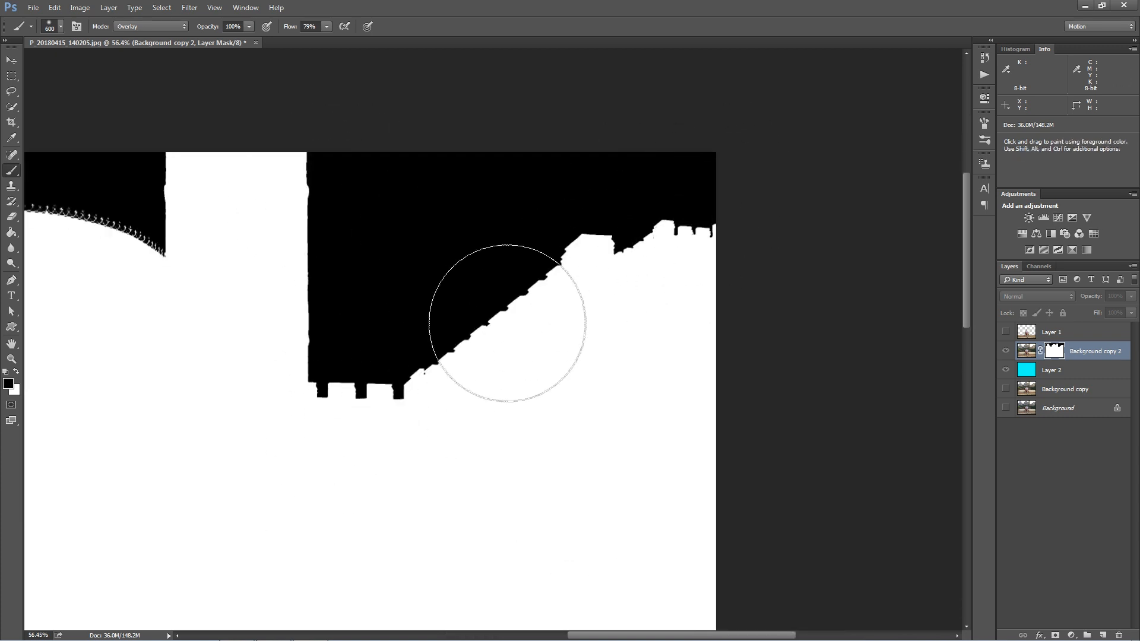
pyautogui.moveTo(244, 301)
pyautogui.mouseDown()
pyautogui.moveTo(766, 394)
pyautogui.moveTo(873, 374)
pyautogui.mouseUp()
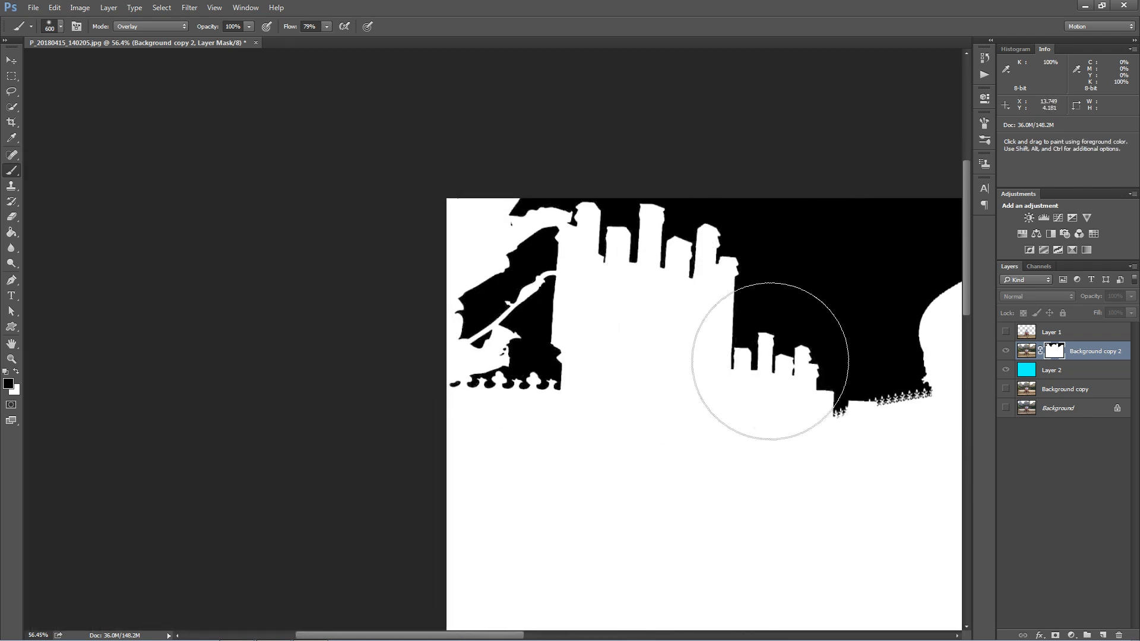
pyautogui.moveTo(805, 267); pyautogui.dragTo(383, 257)
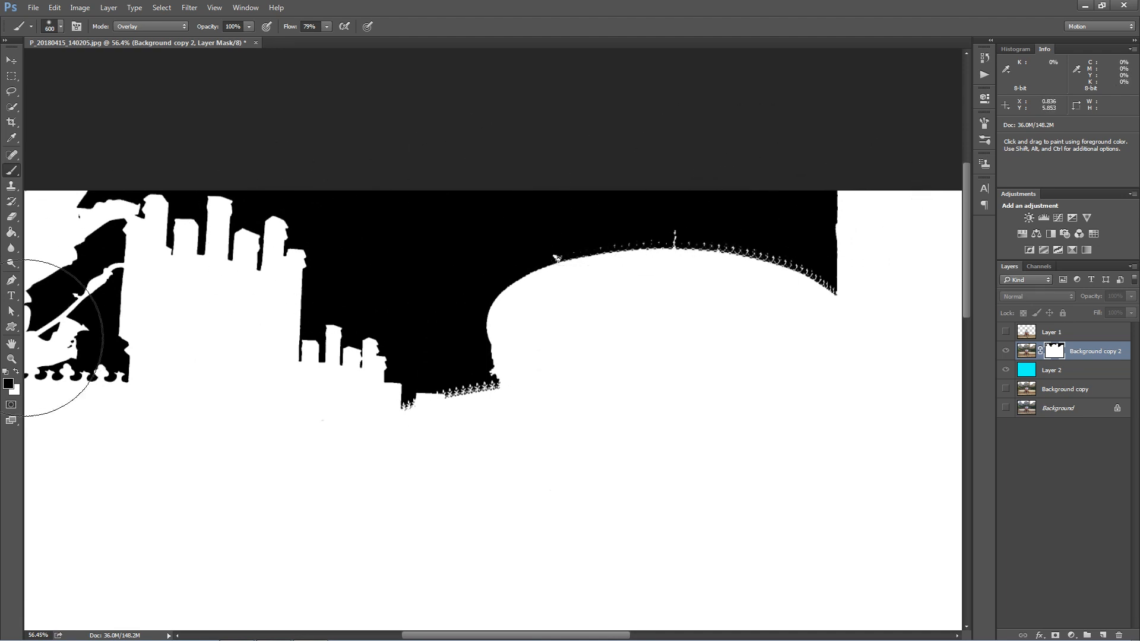
# Step: Switch to white, reduce the brush to 175 px, and paint over the spikes along the round tower's roof edge in the mask
pyautogui.click(16, 372)
pyautogui.scroll(10, 675, 263)
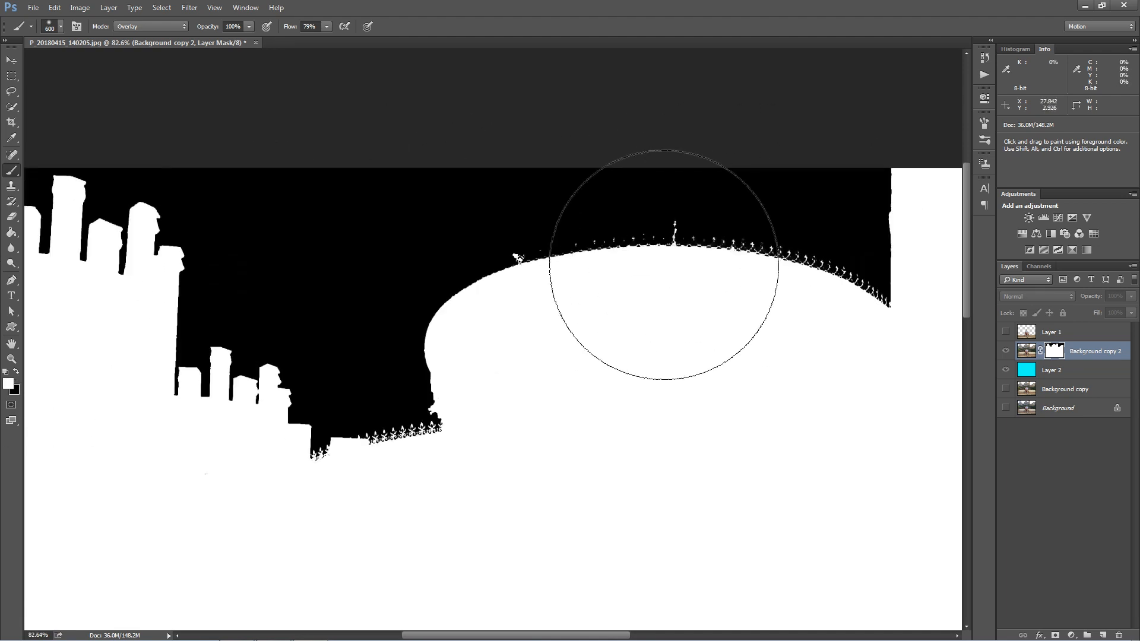
pyautogui.press('[')
pyautogui.press('[')
pyautogui.press('[')
pyautogui.press('[')
pyautogui.press('[')
pyautogui.press('[')
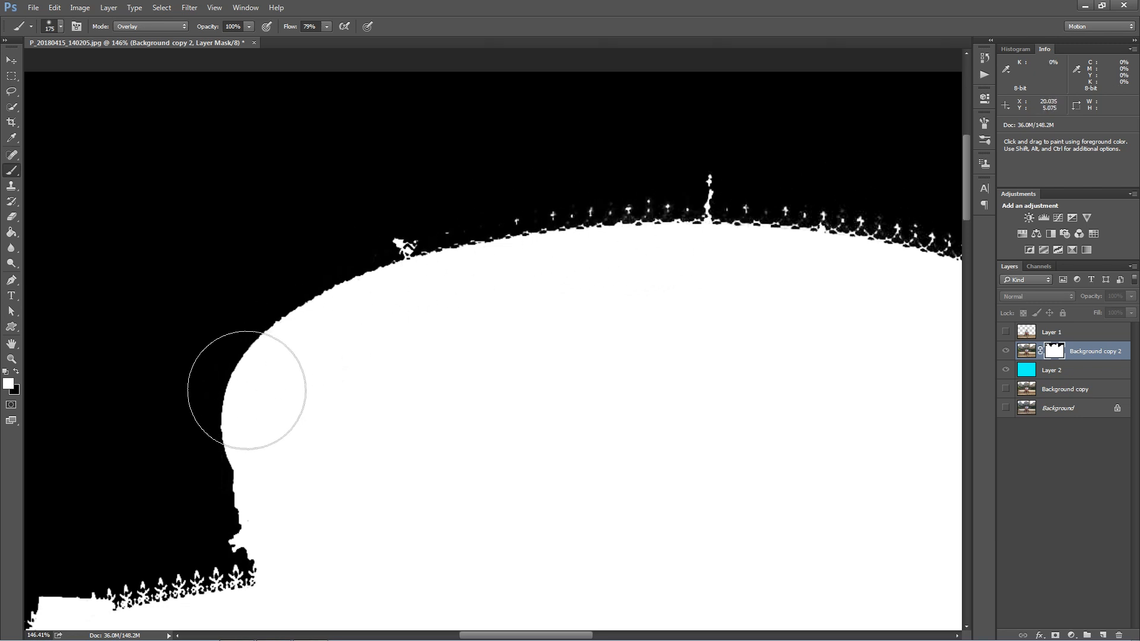
pyautogui.moveTo(615, 235)
pyautogui.mouseDown()
pyautogui.moveTo(517, 246)
pyautogui.moveTo(382, 296)
pyautogui.moveTo(292, 382)
pyautogui.moveTo(400, 326)
pyautogui.moveTo(449, 274)
pyautogui.moveTo(781, 252)
pyautogui.mouseUp()
pyautogui.moveTo(823, 369); pyautogui.dragTo(573, 374)
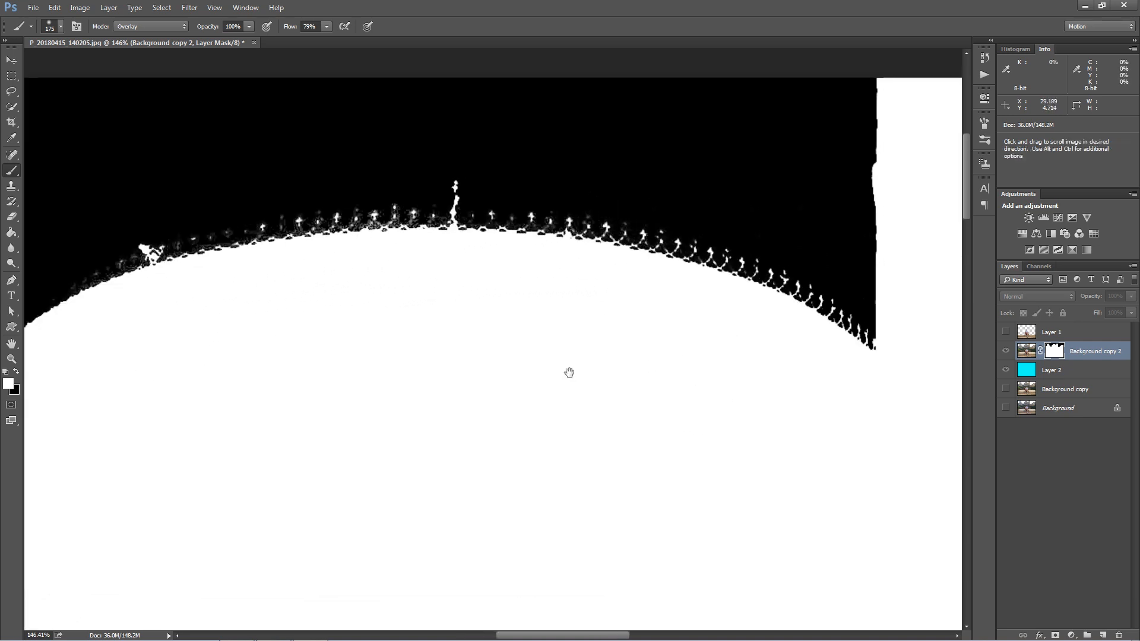
# Step: Leave the mask-only view of Background copy 2 and inspect the round tower's roof edge in the full-colour image
pyautogui.scroll(-10, 537, 261)
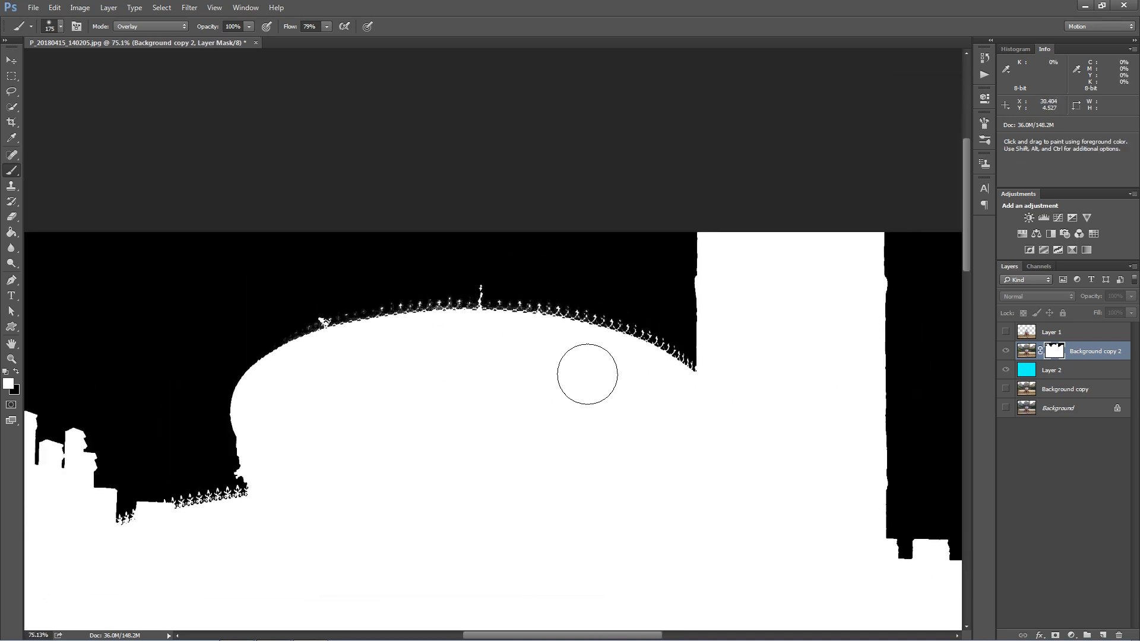
pyautogui.scroll(-4, 615, 373)
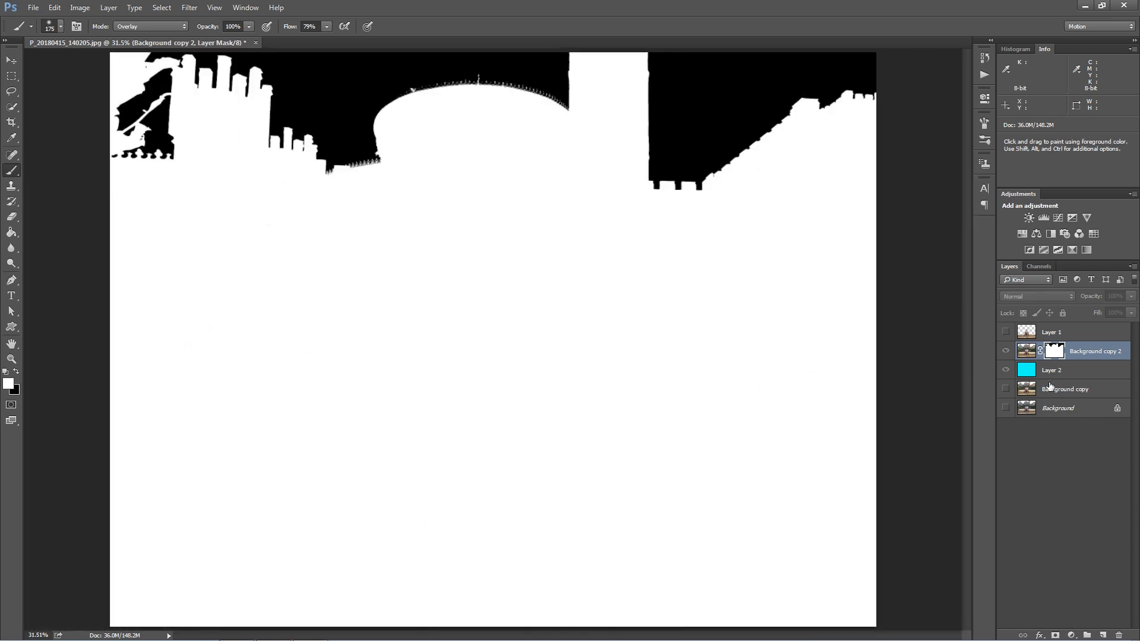
pyautogui.keyDown('alt'); pyautogui.click(1056, 354); pyautogui.keyUp('alt')
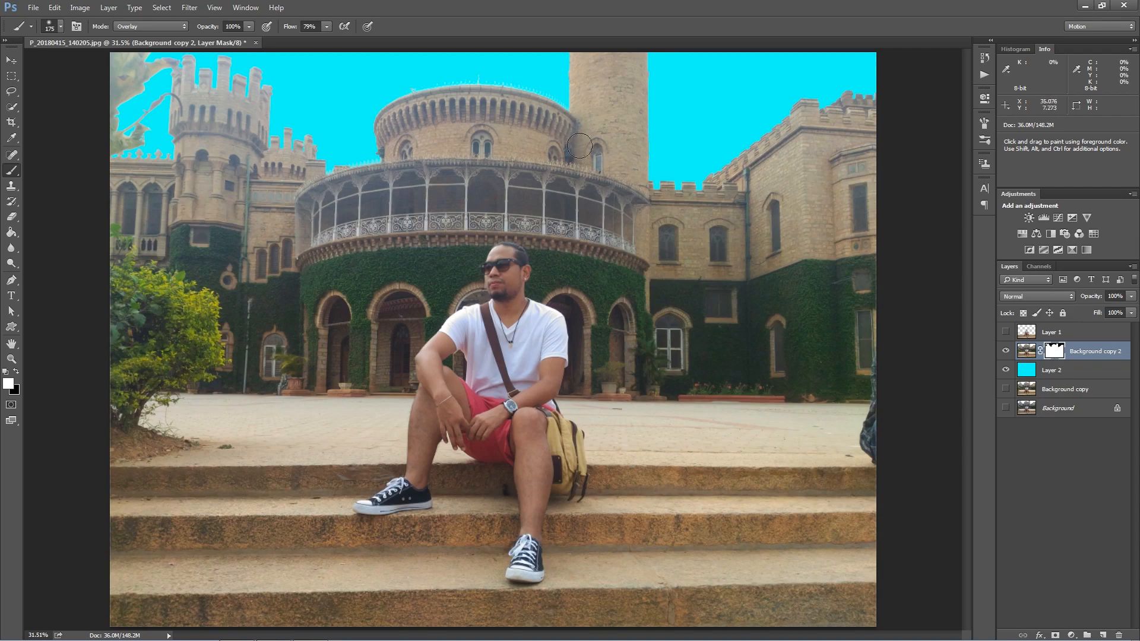
pyautogui.scroll(12, 470, 69)
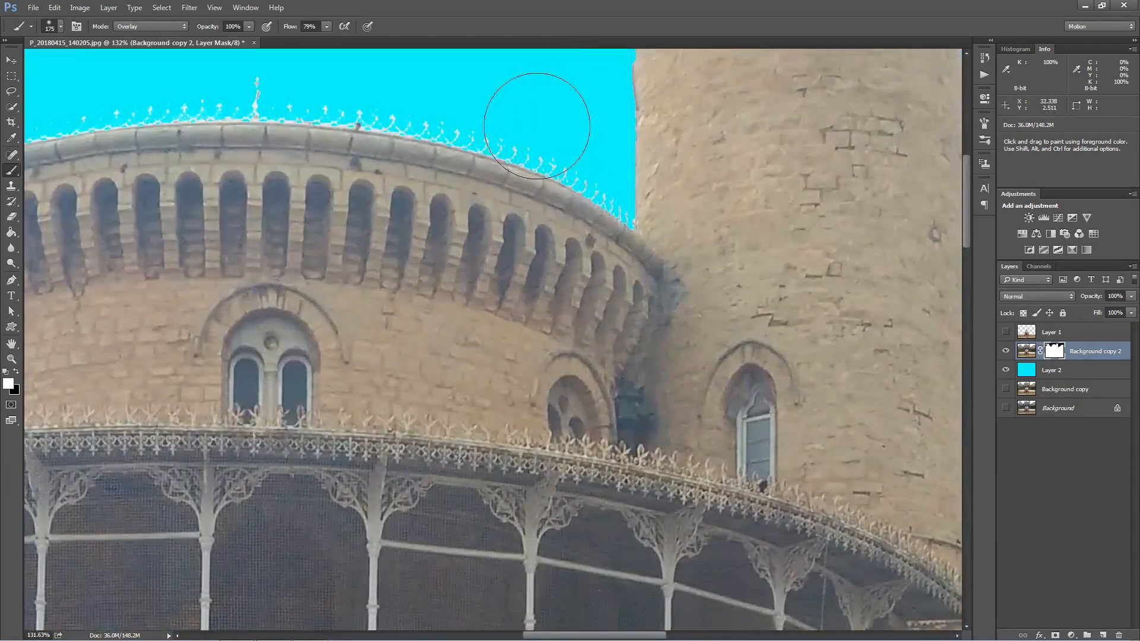
pyautogui.hotkey('ctrl', '0')
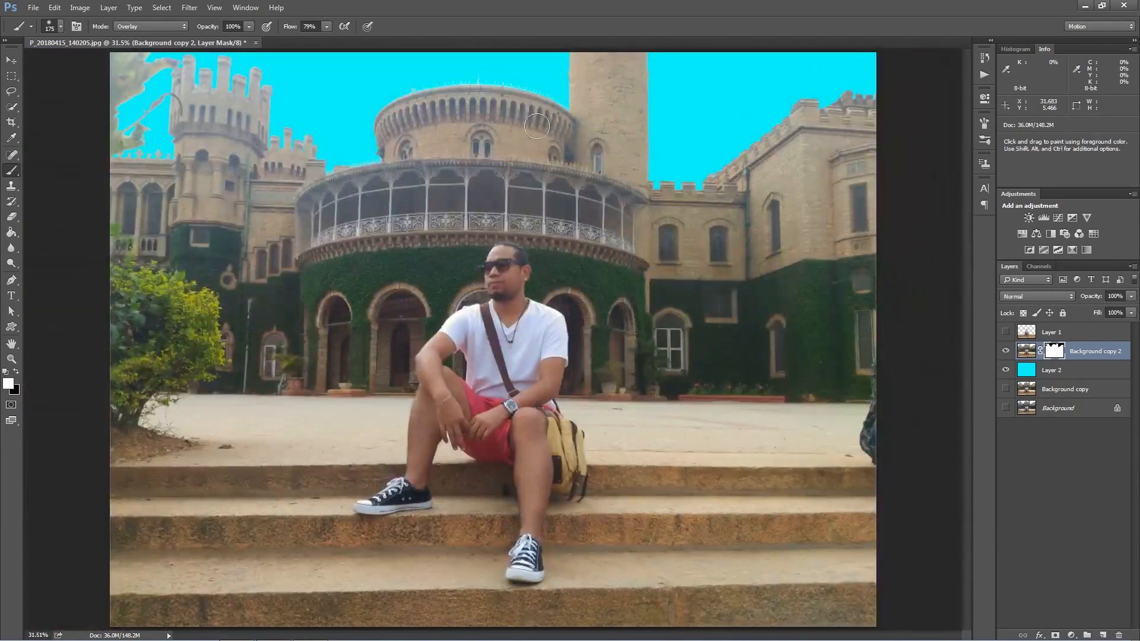
# Step: Compare the cut-out castle skyline with and without the cyan Layer 2 backdrop
pyautogui.click(1006, 370)
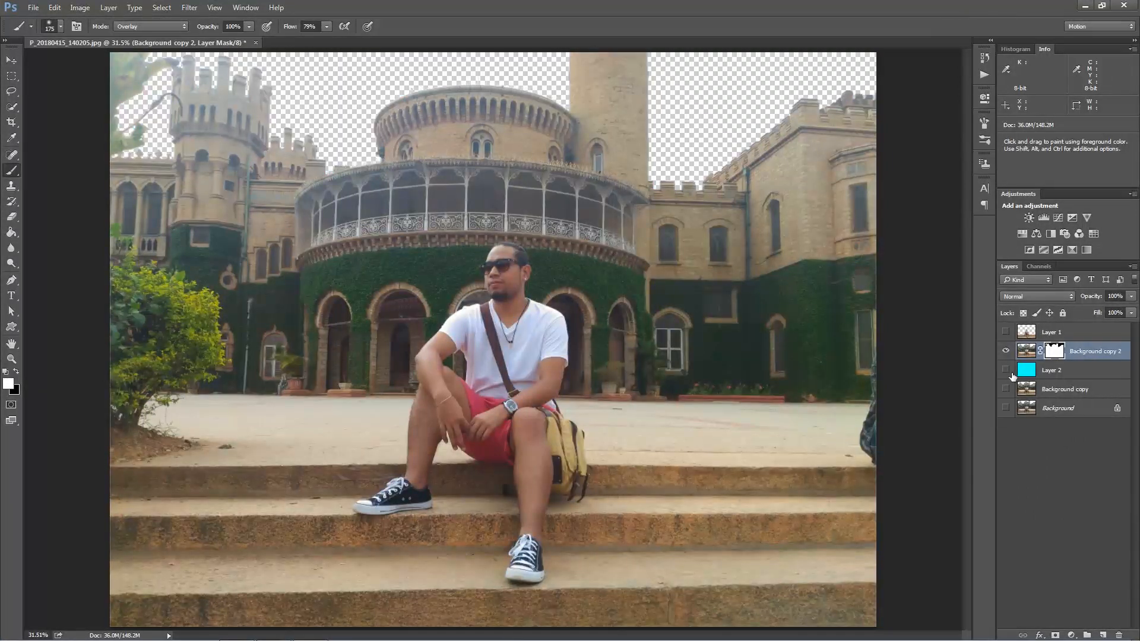
pyautogui.click(1006, 370)
pyautogui.click(1005, 370)
pyautogui.click(1005, 371)
pyautogui.click(1005, 370)
pyautogui.click(1006, 370)
pyautogui.click(1005, 370)
pyautogui.click(1006, 370)
# Step: Extend the canvas with the Crop tool to about 67.97 wide, adding space on both sides and below the photo
pyautogui.press('c')
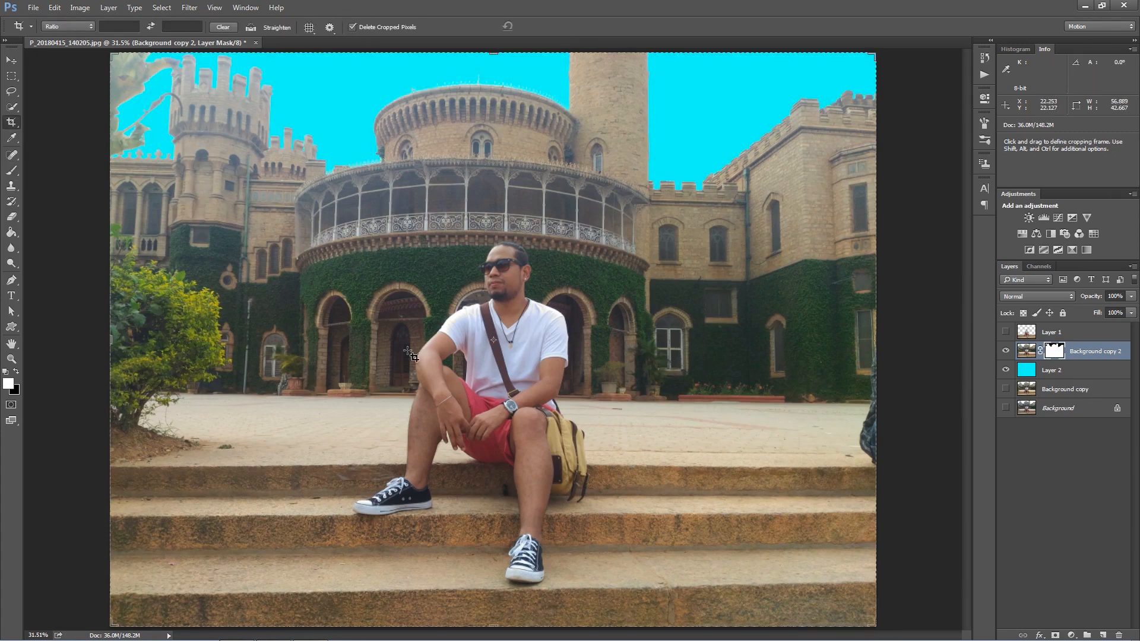
pyautogui.click(644, 359)
pyautogui.scroll(-4, 644, 359)
pyautogui.moveTo(760, 331); pyautogui.dragTo(819, 335)
pyautogui.moveTo(836, 335); pyautogui.dragTo(811, 356)
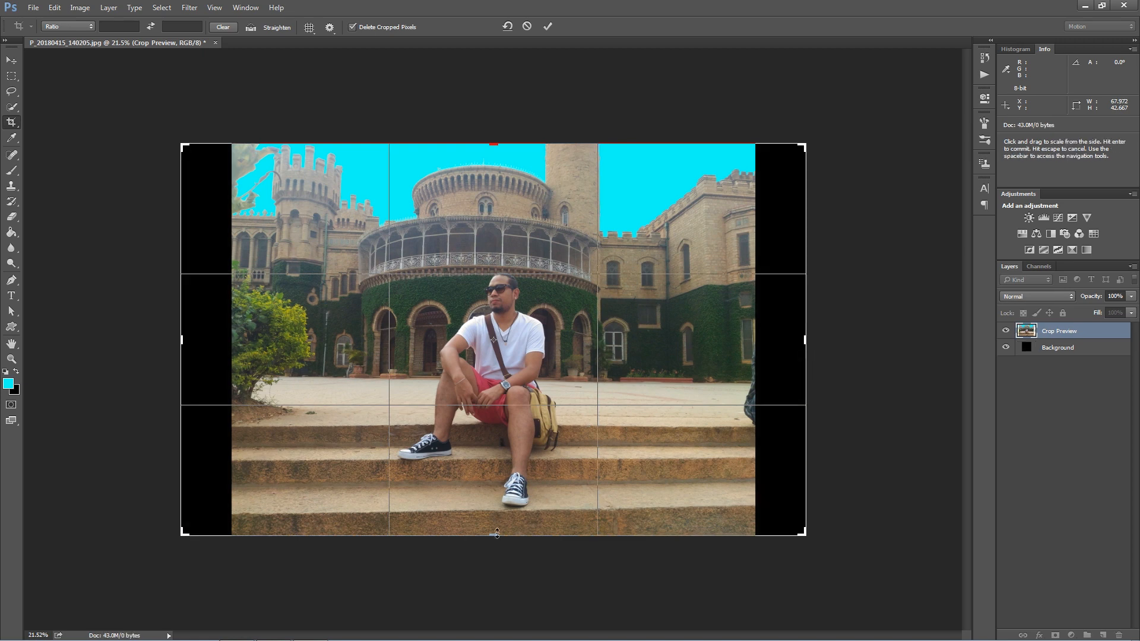
pyautogui.moveTo(493, 535); pyautogui.dragTo(493, 551)
pyautogui.press('Return')
pyautogui.hotkey('ctrl', '0')
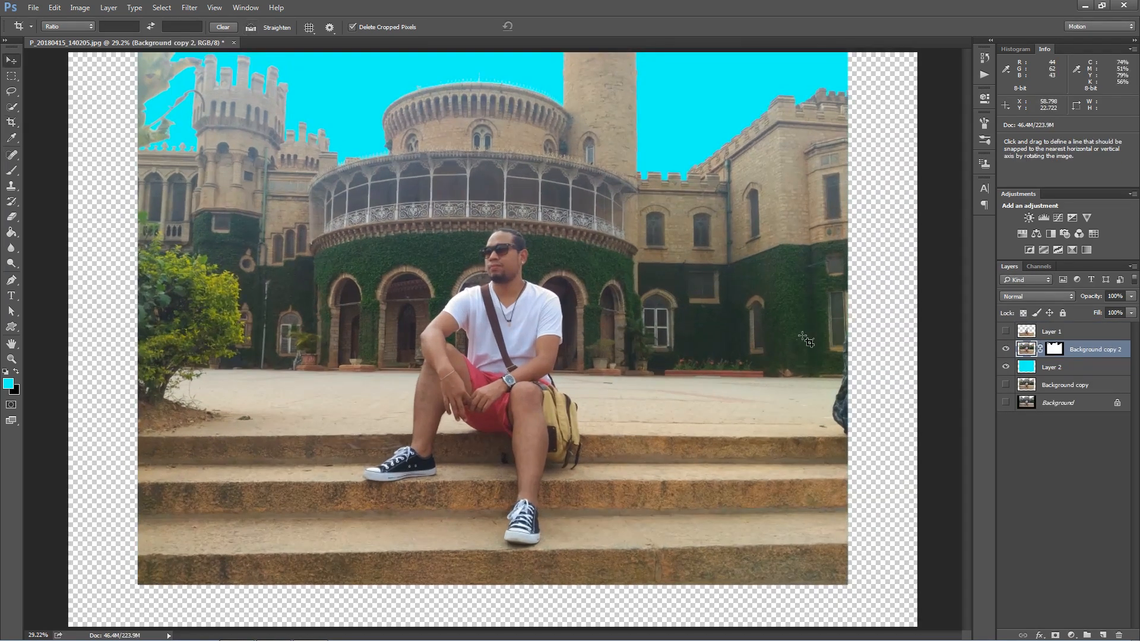
# Step: Apply the layer mask on Background copy 2 permanently to the layer
pyautogui.press('v')
pyautogui.scroll(-1, 771, 351)
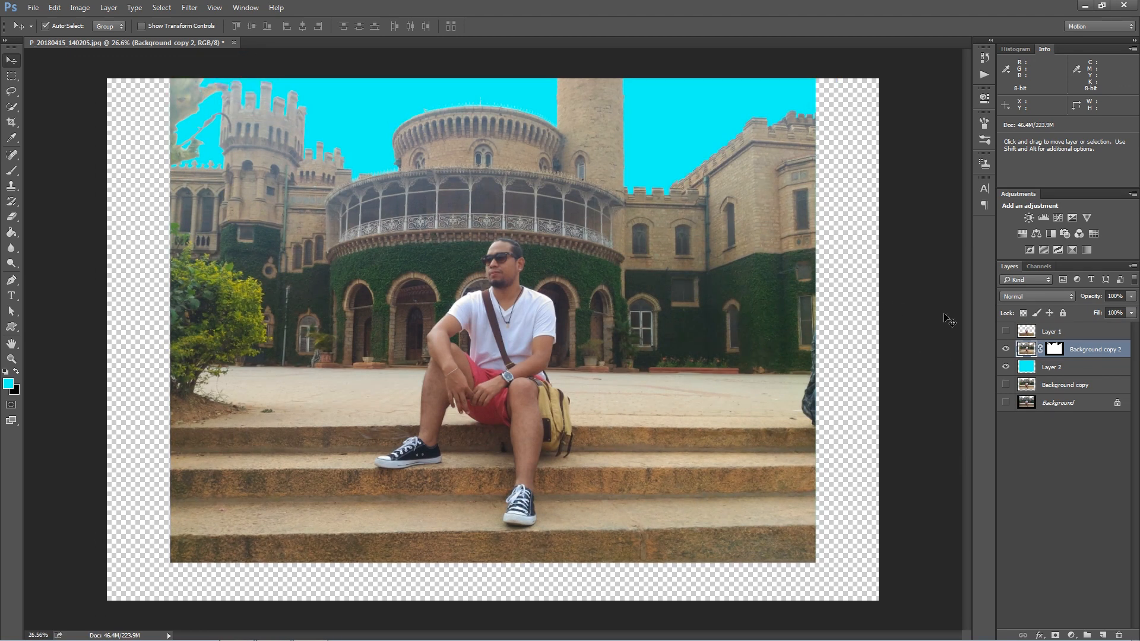
pyautogui.rightClick(1050, 351)
pyautogui.click(1053, 382)
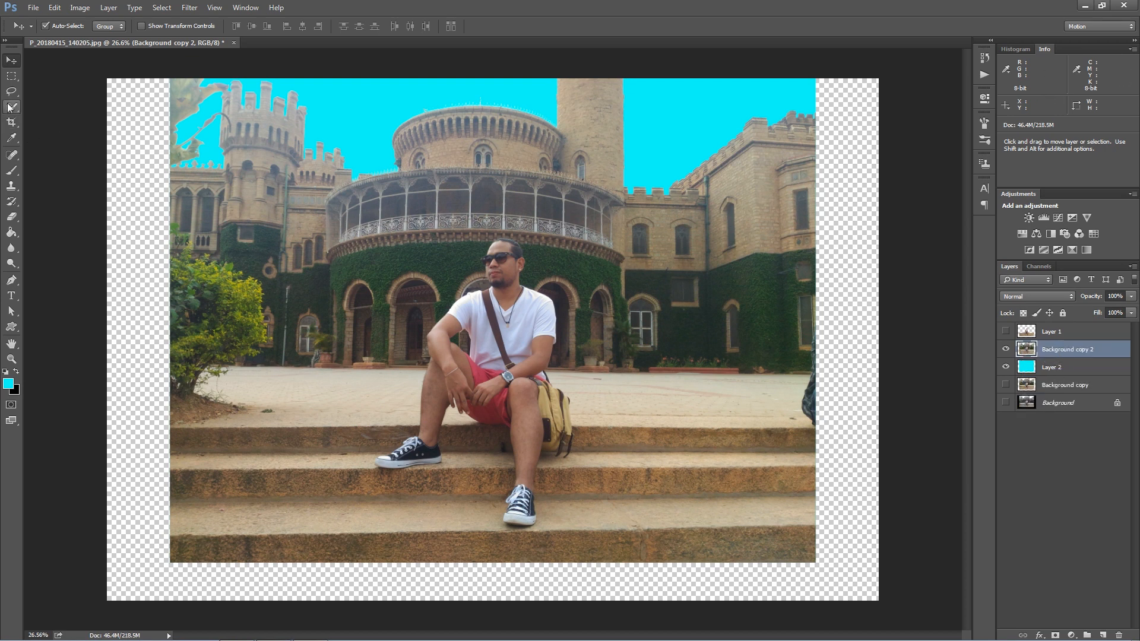
# Step: Marquee-select the right-hand castle wing from beside the tall tower and stretch it outward to 128.82% width with Free Transform
pyautogui.click(12, 75)
pyautogui.moveTo(849, 94); pyautogui.dragTo(626, 600)
pyautogui.hotkey('ctrl', 't')
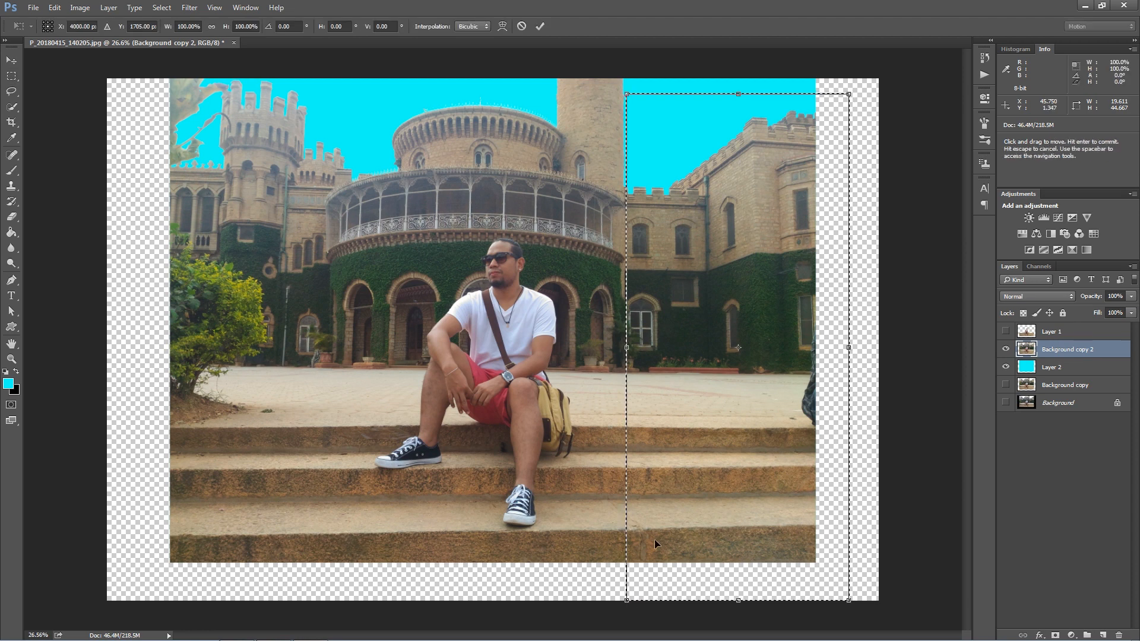
pyautogui.moveTo(850, 348); pyautogui.dragTo(907, 347)
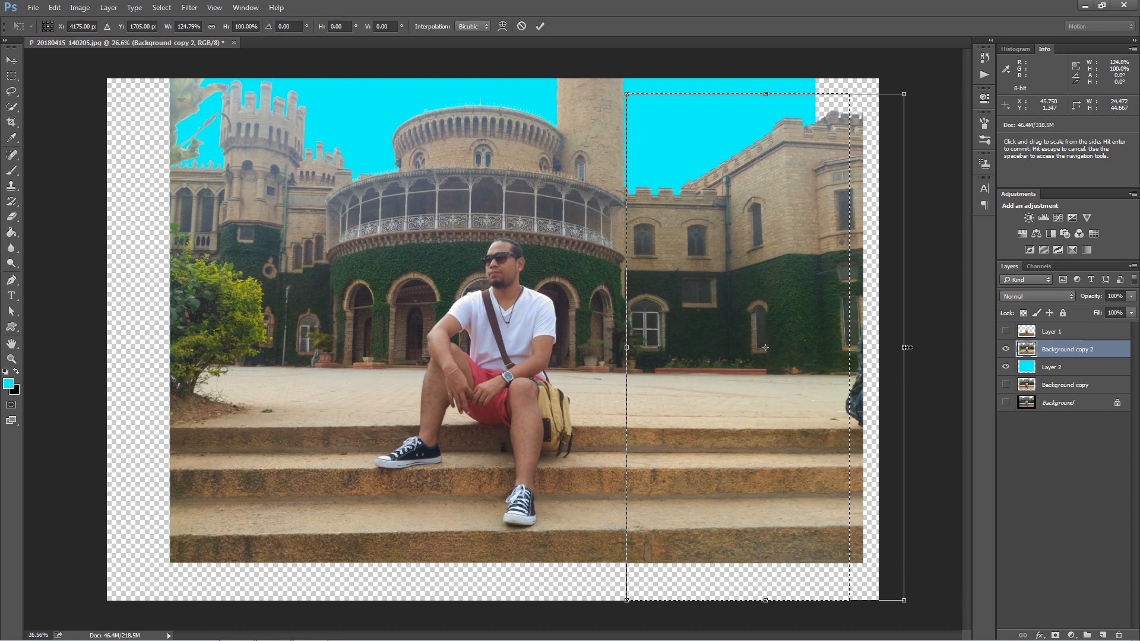
pyautogui.moveTo(907, 347)
pyautogui.mouseDown()
pyautogui.moveTo(923, 352)
pyautogui.moveTo(913, 349)
pyautogui.mouseUp()
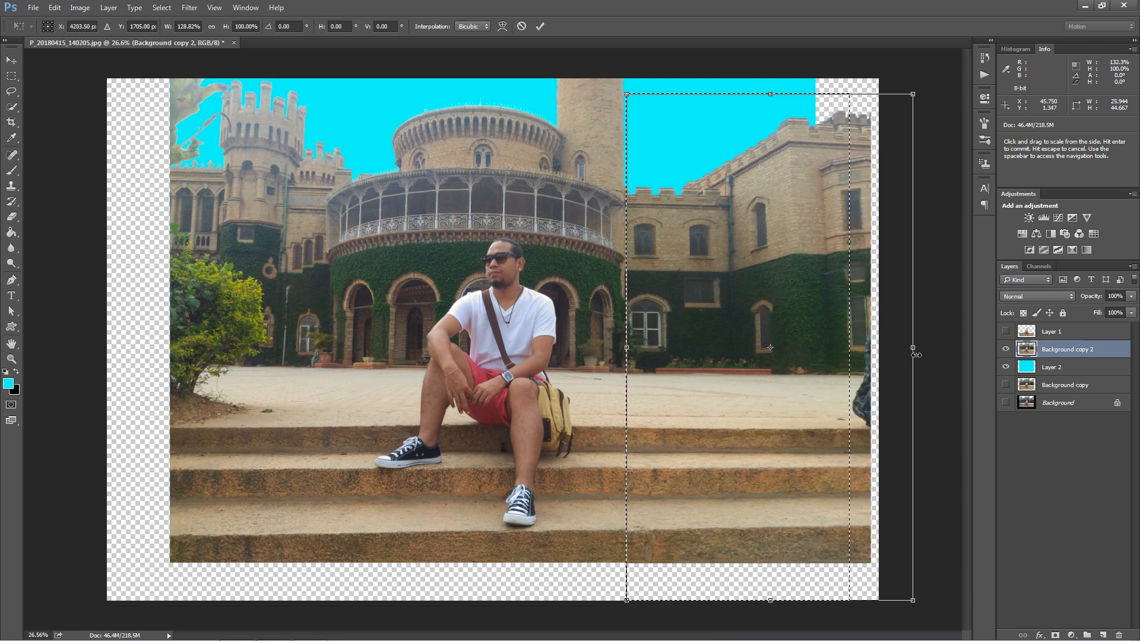
# Step: Warp the upper right of the stretched castle wing slightly outward, apply the transform and deselect
pyautogui.click(502, 26)
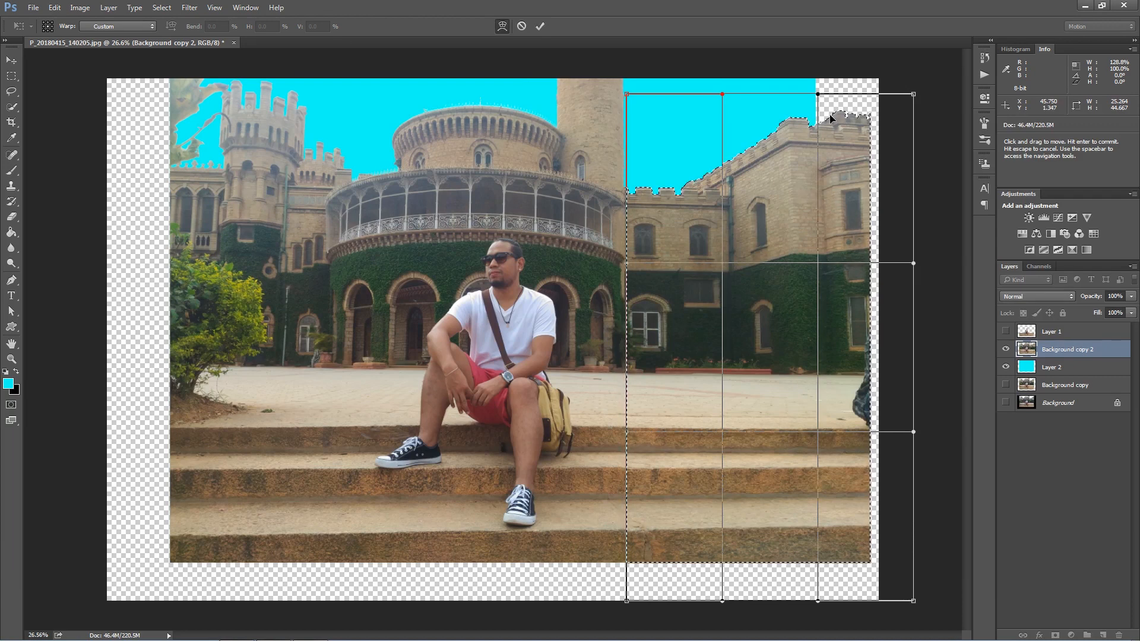
pyautogui.moveTo(832, 124)
pyautogui.mouseDown()
pyautogui.moveTo(853, 129)
pyautogui.moveTo(840, 126)
pyautogui.mouseUp()
pyautogui.click(540, 26)
pyautogui.hotkey('ctrl', 'd')
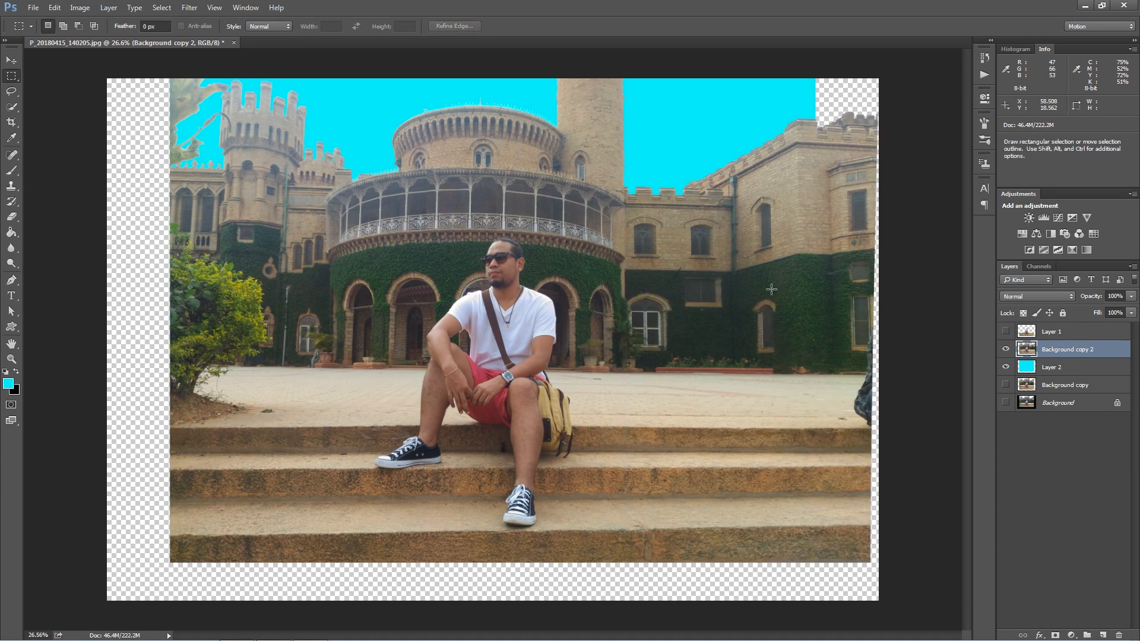
# Step: Marquee-select the photo's left part with the turrets and bush, and stretch it outward to 112.46% width with Free Transform
pyautogui.rightClick(13, 80)
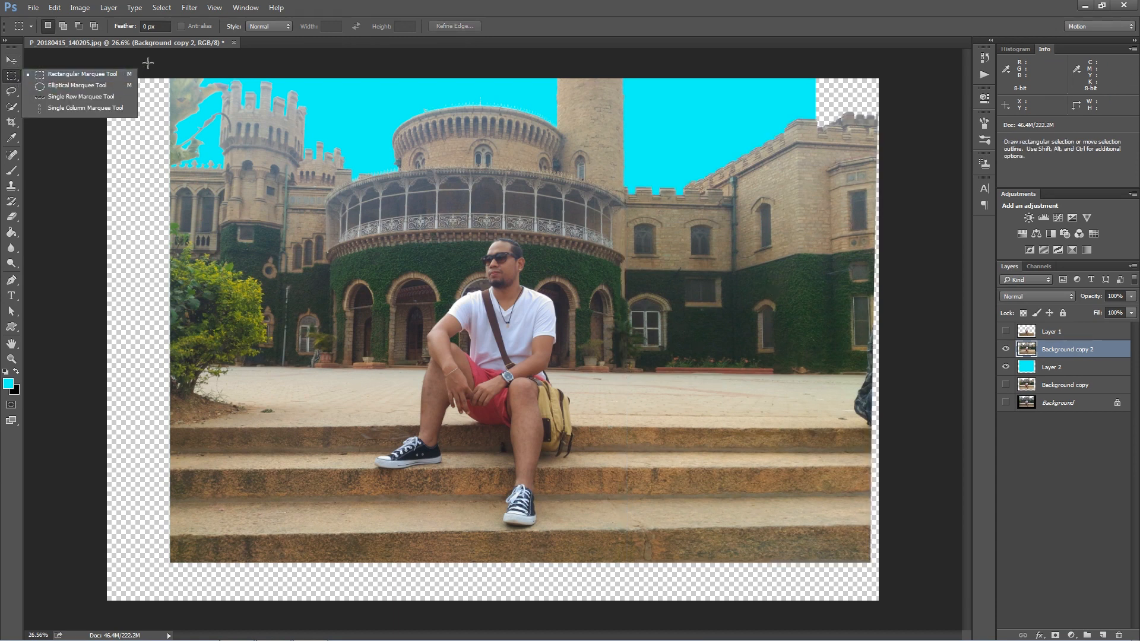
pyautogui.click(89, 74)
pyautogui.moveTo(149, 78); pyautogui.dragTo(323, 564)
pyautogui.hotkey('ctrl', 't')
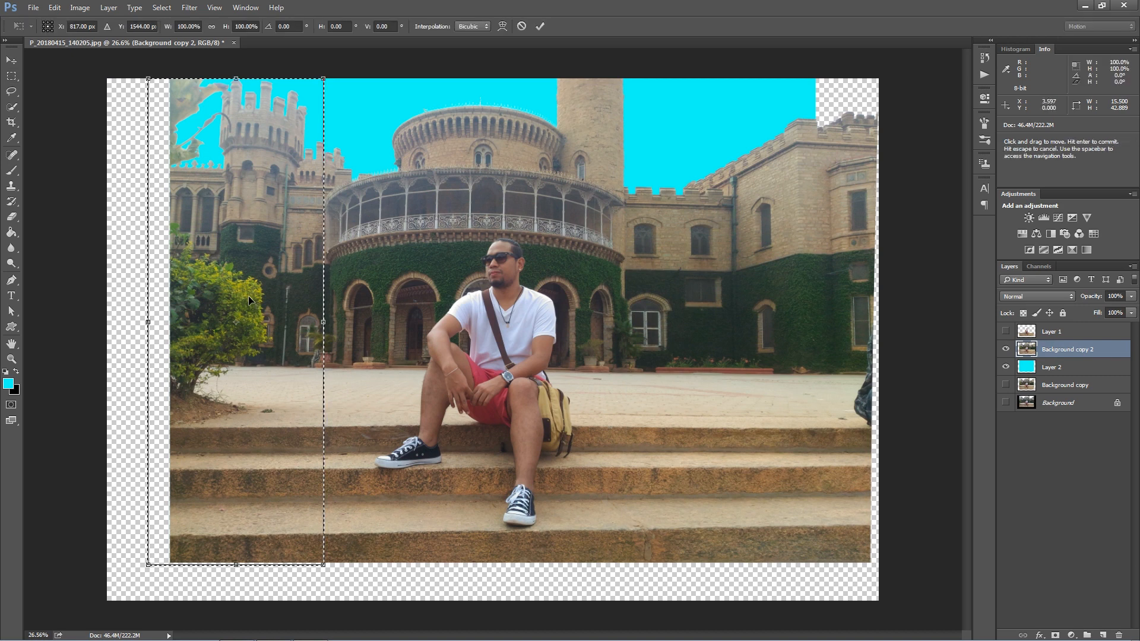
pyautogui.moveTo(146, 321); pyautogui.dragTo(126, 322)
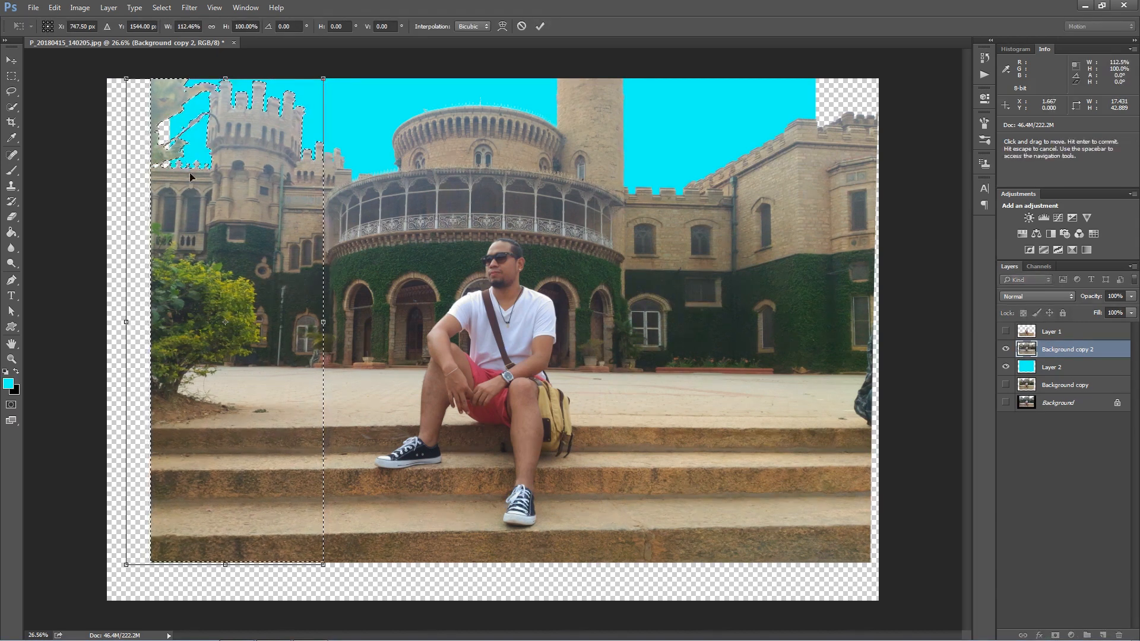
# Step: Warp the left part by pulling the turrets outward and the lower corner inward, apply the transform and deselect
pyautogui.click(500, 27)
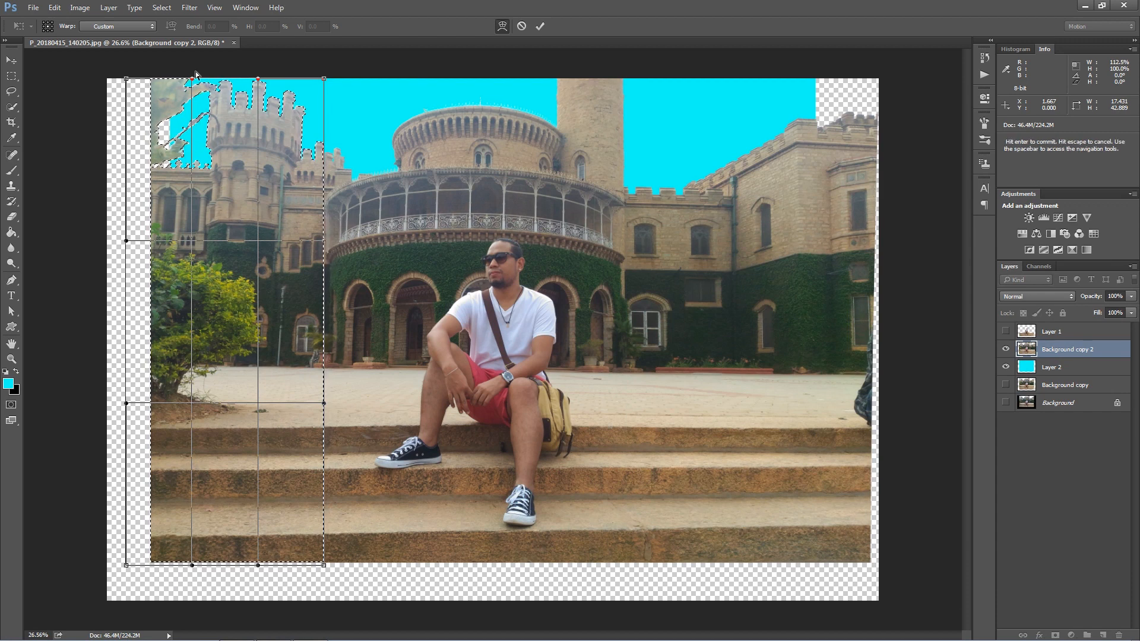
pyautogui.moveTo(127, 79); pyautogui.dragTo(79, 84)
pyautogui.hotkey('ctrl', 'z')
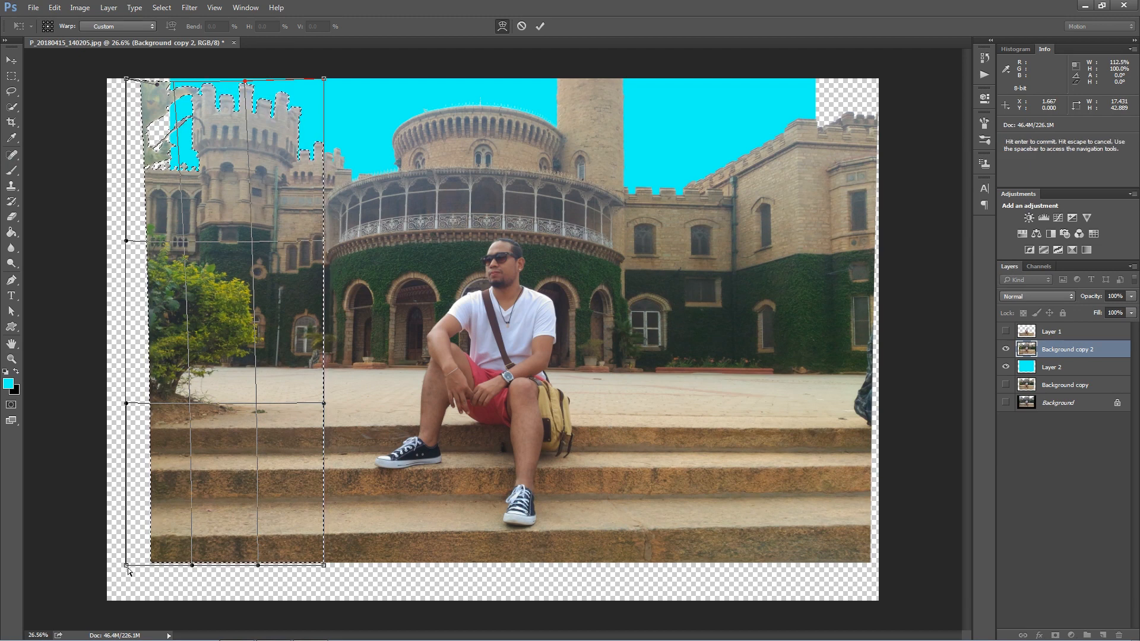
pyautogui.moveTo(127, 567); pyautogui.dragTo(153, 565)
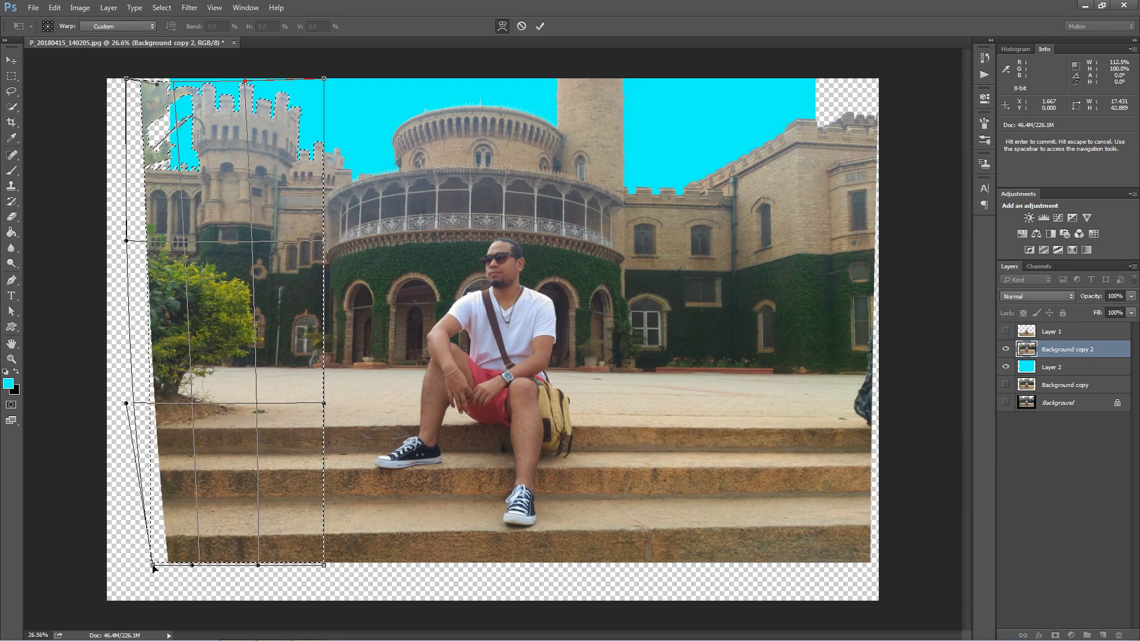
pyautogui.moveTo(227, 345); pyautogui.dragTo(231, 346)
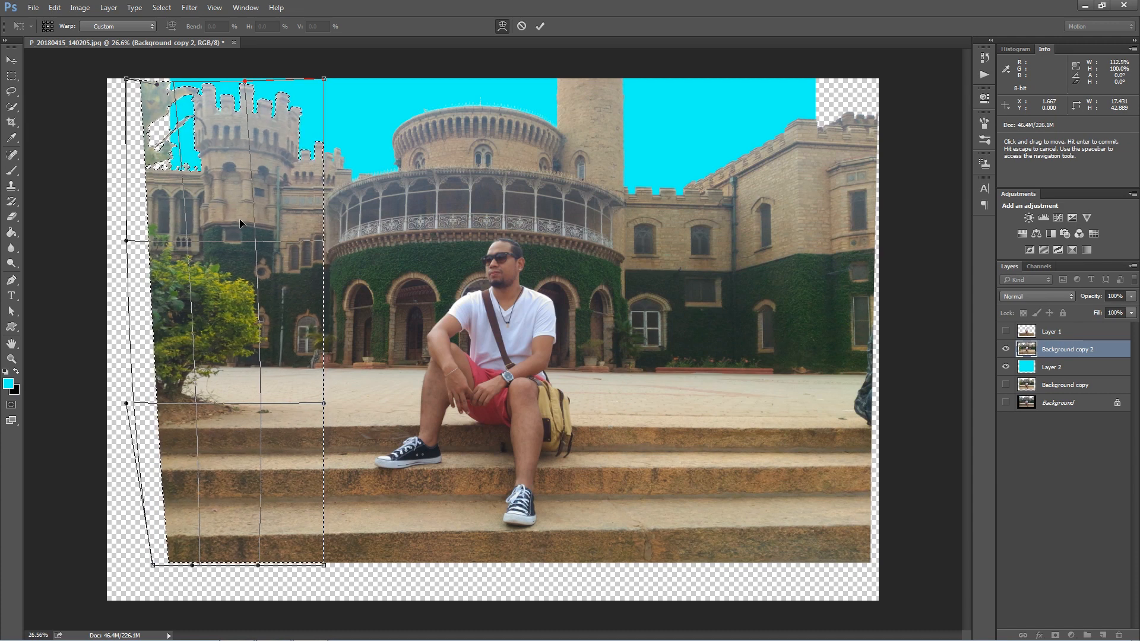
pyautogui.moveTo(242, 179); pyautogui.dragTo(209, 179)
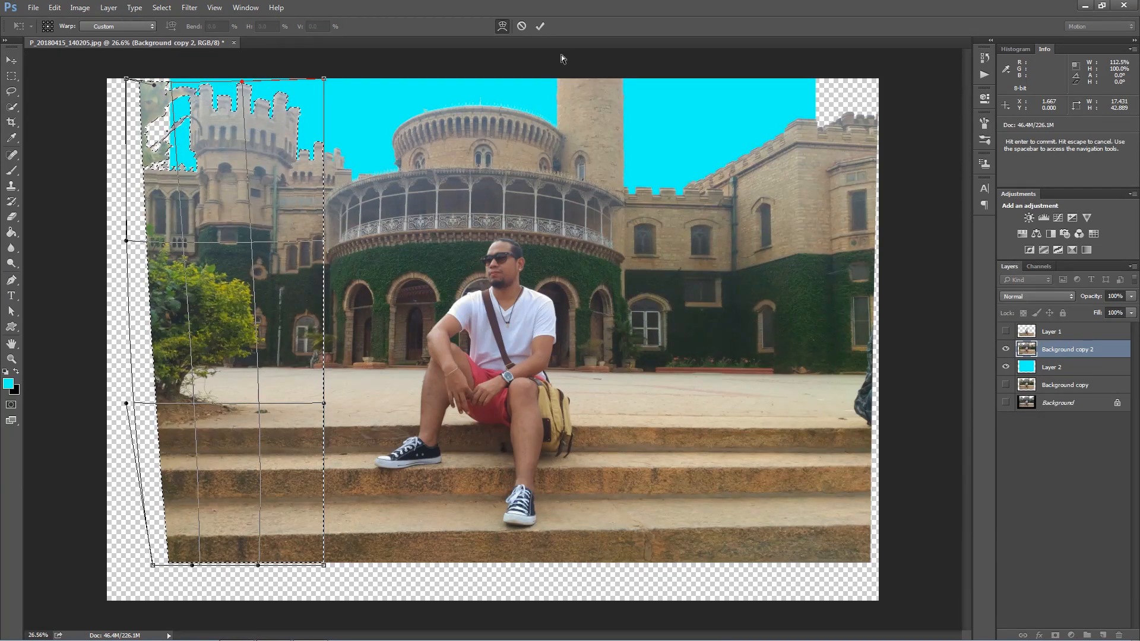
pyautogui.click(540, 26)
pyautogui.hotkey('ctrl', 'd')
# Step: Compare the stretched Background copy 2 with the original Background copy by toggling layer visibility
pyautogui.click(1005, 349)
pyautogui.click(1006, 349)
pyautogui.click(1005, 367)
pyautogui.click(1006, 384)
pyautogui.click(1005, 350)
pyautogui.click(1005, 350)
pyautogui.click(1005, 351)
pyautogui.click(1004, 350)
pyautogui.click(1005, 367)
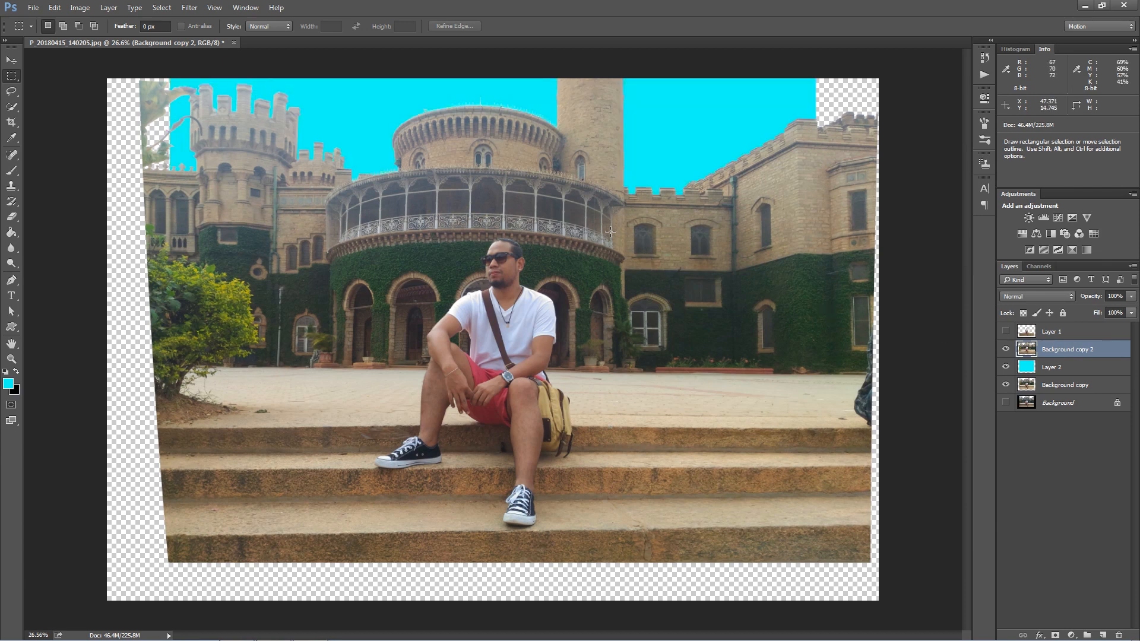
# Step: Delete the cyan Layer 2 and hide Background copy, leaving only Background copy 2 visible
pyautogui.click(1075, 369)
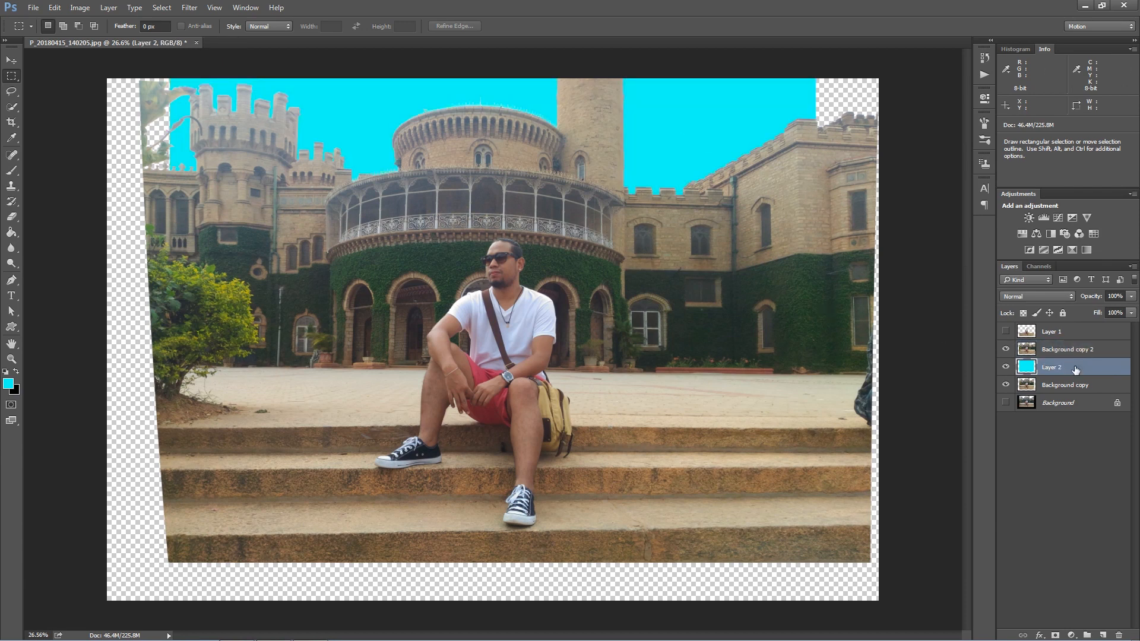
pyautogui.press('Delete')
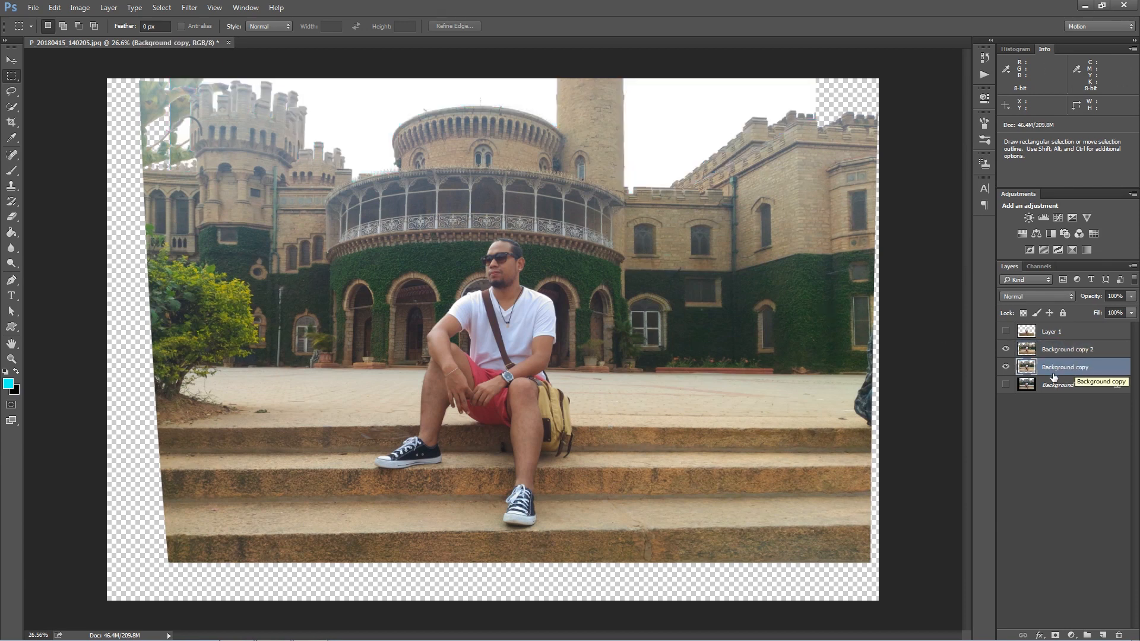
pyautogui.click(1006, 367)
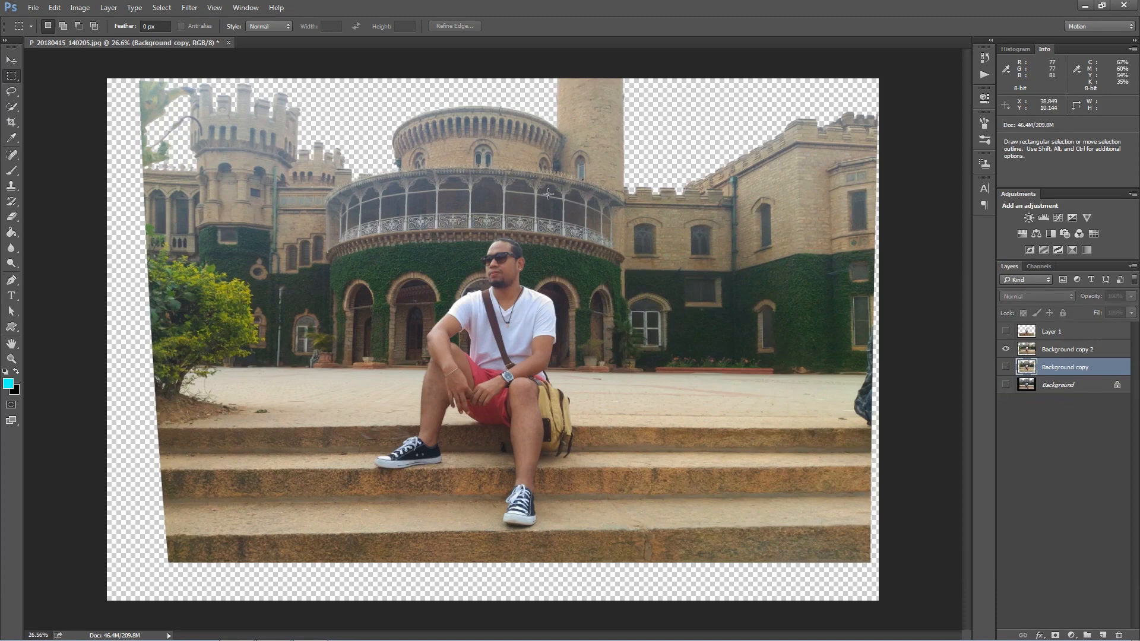
# Step: Open the sky photo gratisography-158H from the Model 1 folder
pyautogui.press('v')
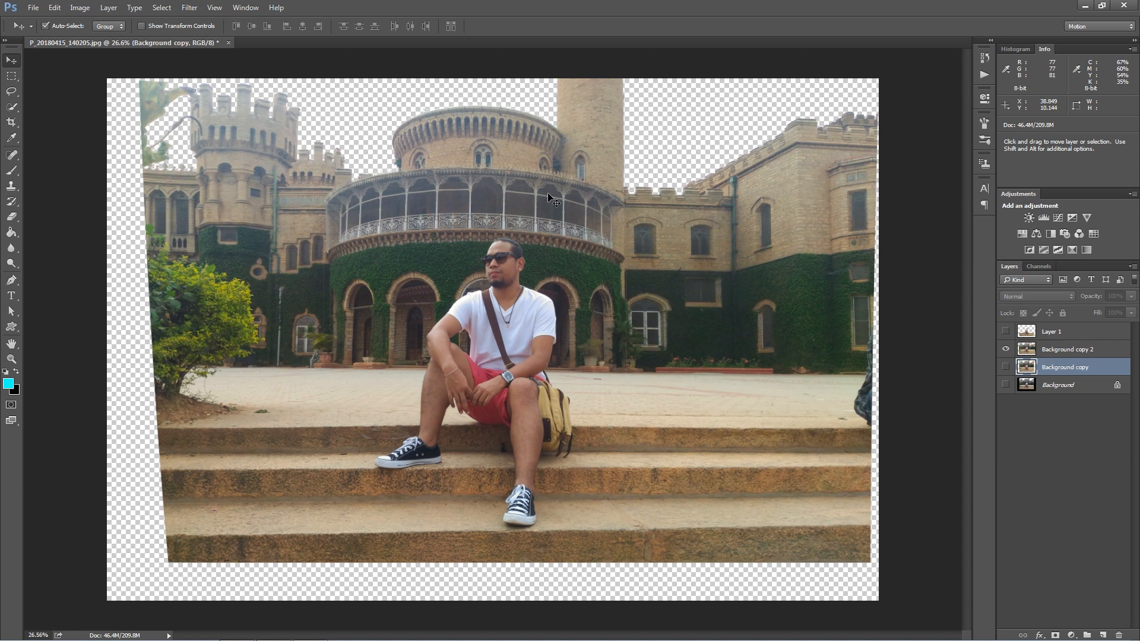
pyautogui.click(33, 7)
pyautogui.click(44, 33)
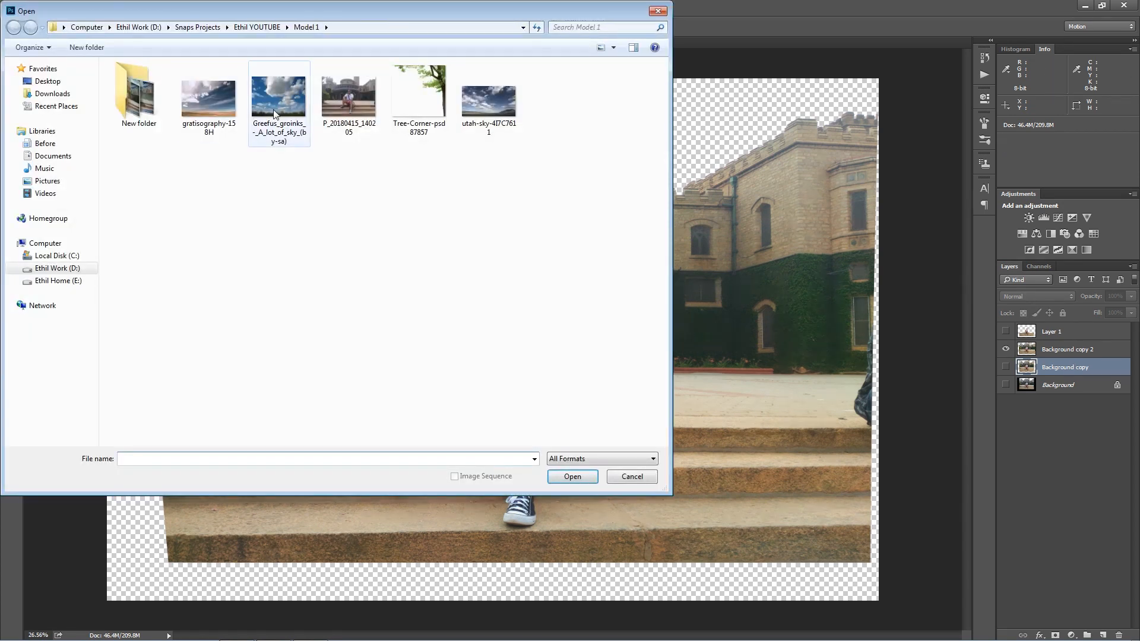
pyautogui.click(208, 98)
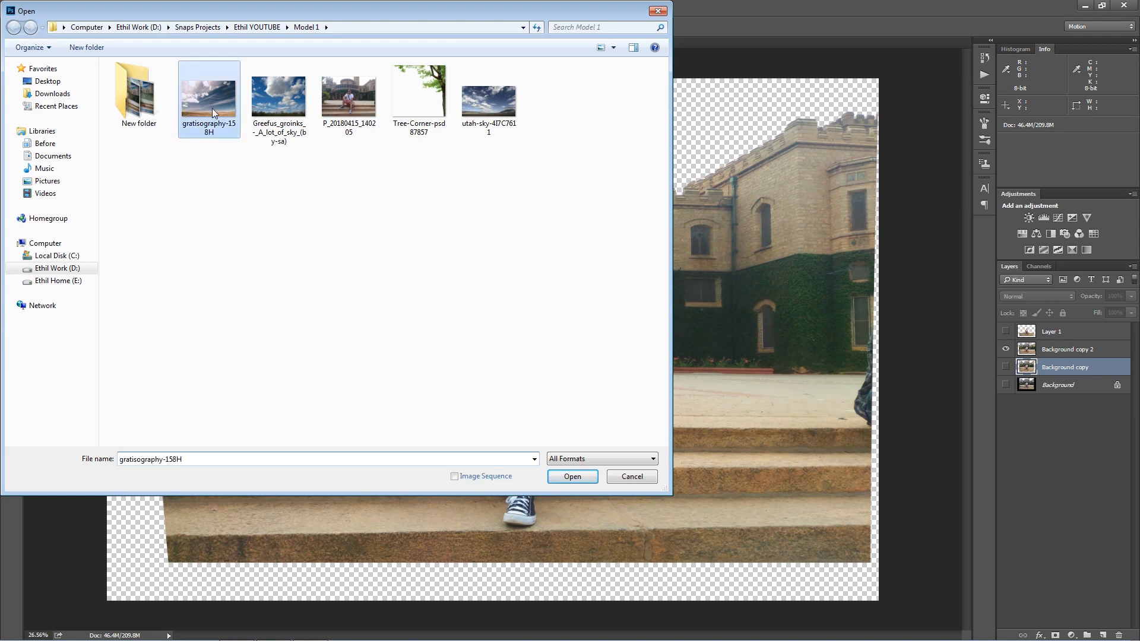
pyautogui.click(576, 477)
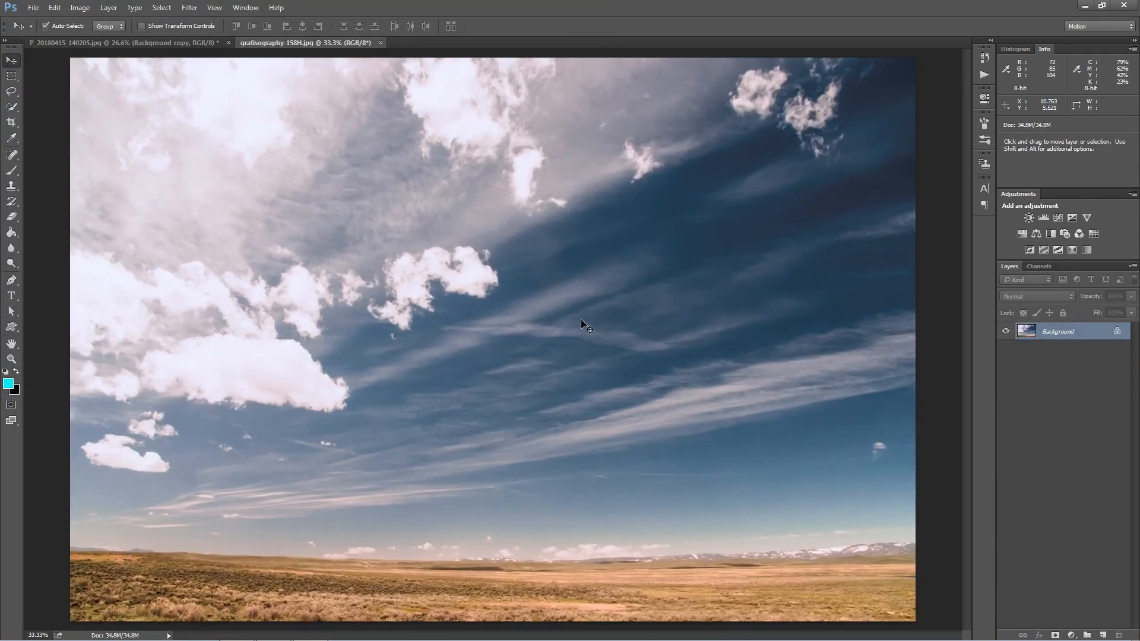
# Step: Try placing the sky photo in the castle document, undo the placement and close the sky photo
pyautogui.hotkey('ctrl', '0')
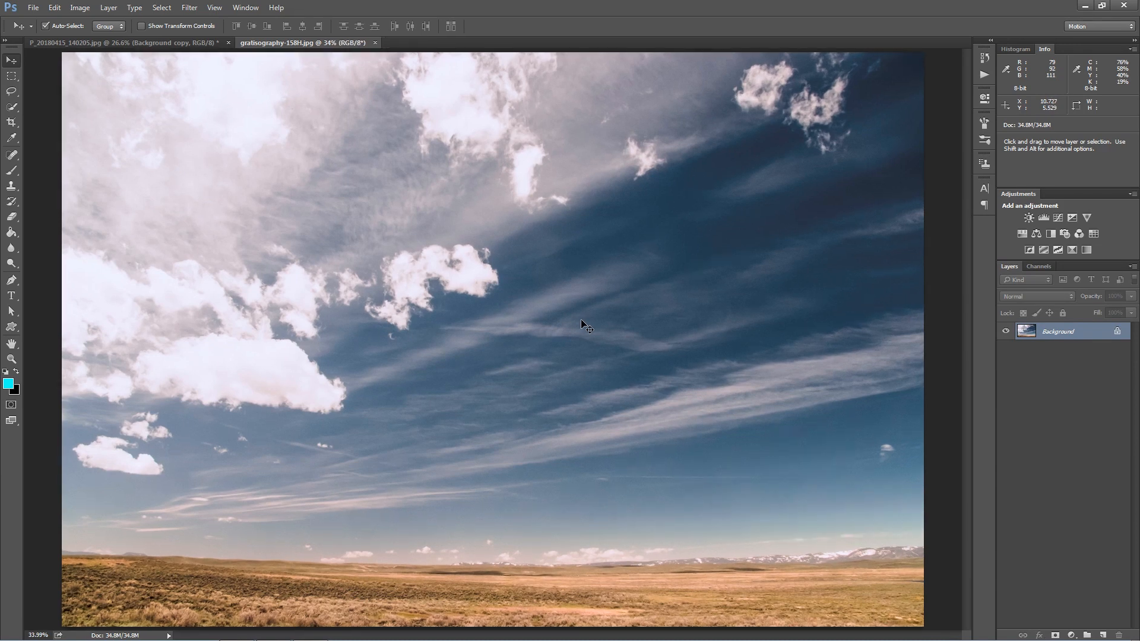
pyautogui.moveTo(581, 320); pyautogui.dragTo(355, 141)
pyautogui.moveTo(156, 40); pyautogui.dragTo(498, 323)
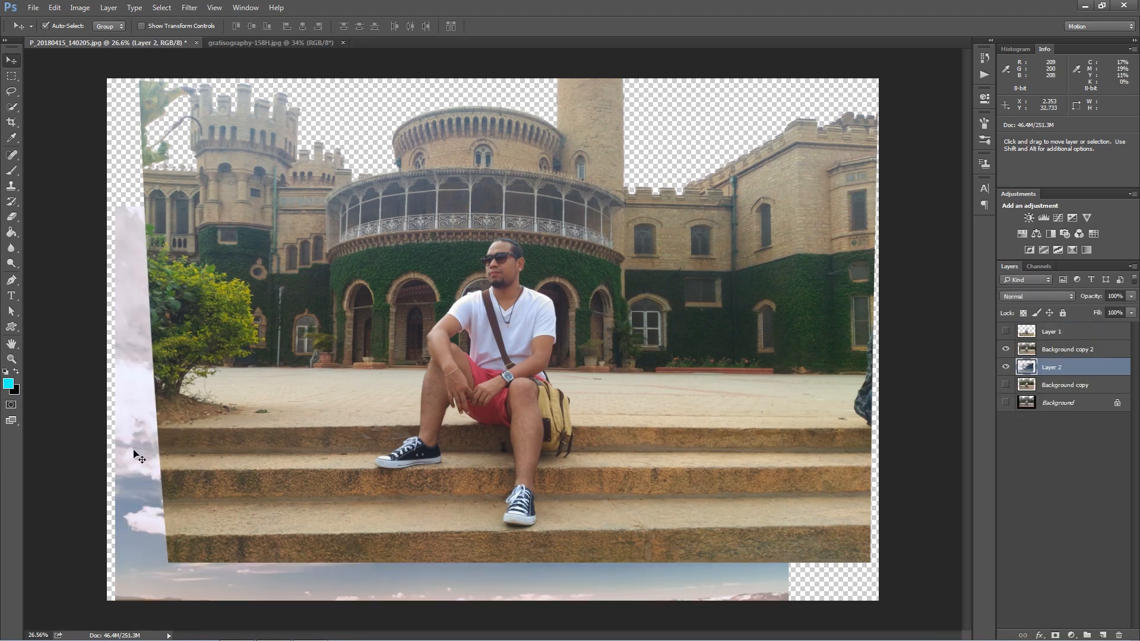
pyautogui.hotkey('ctrl', 'z')
pyautogui.click(336, 43)
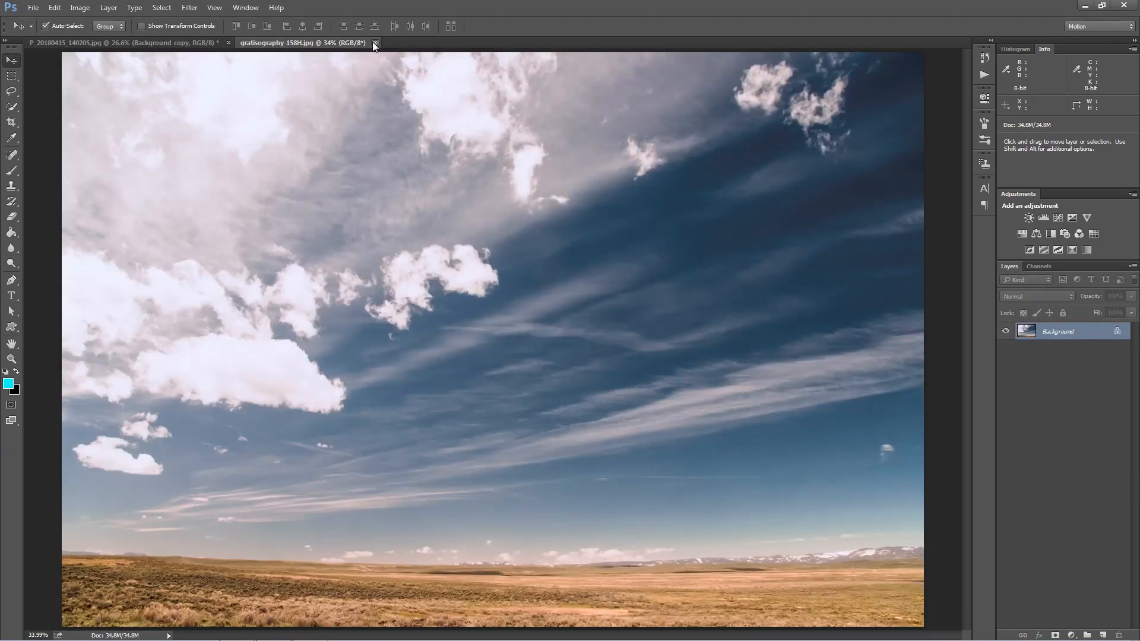
pyautogui.click(374, 42)
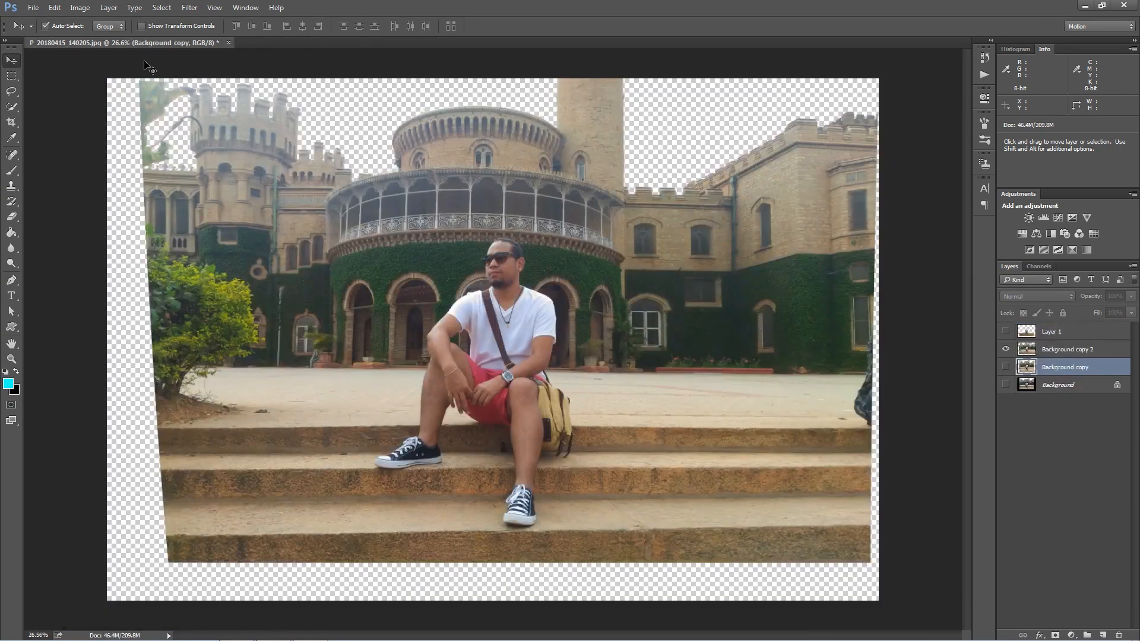
# Step: Open the sky photo gratisography-158H from the Model 1 folder again
pyautogui.click(33, 8)
pyautogui.click(44, 28)
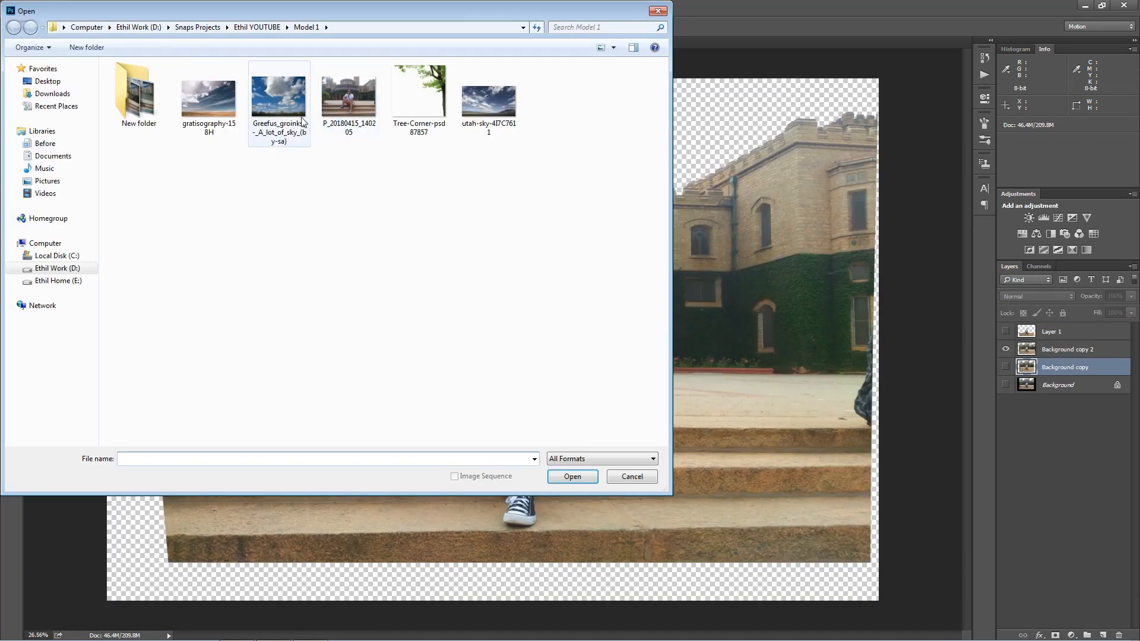
pyautogui.click(220, 107)
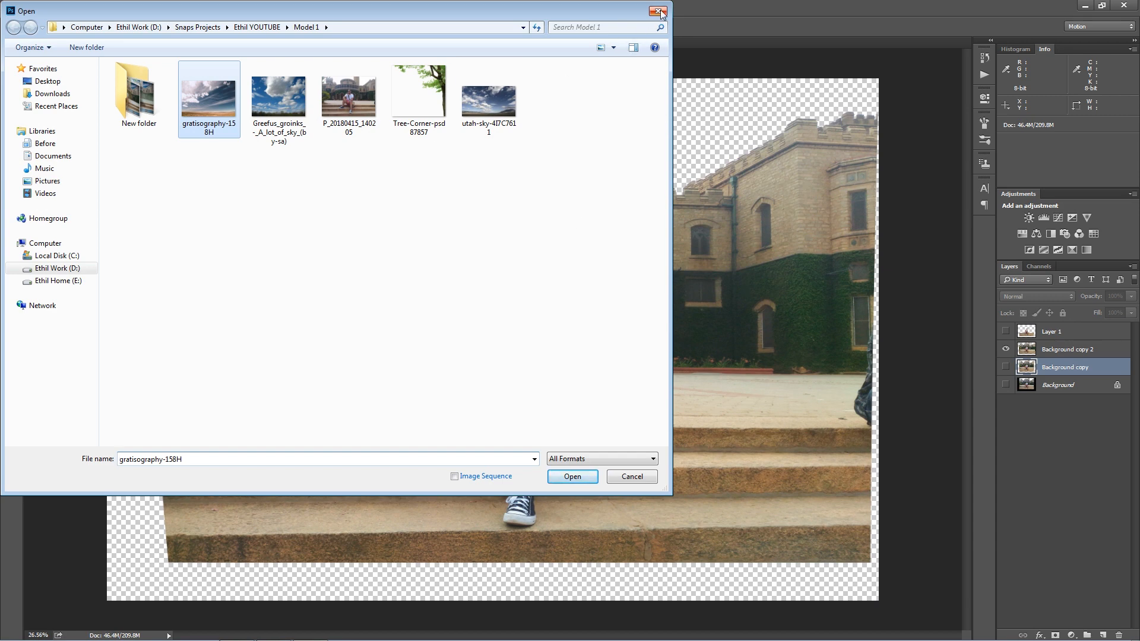
pyautogui.click(573, 476)
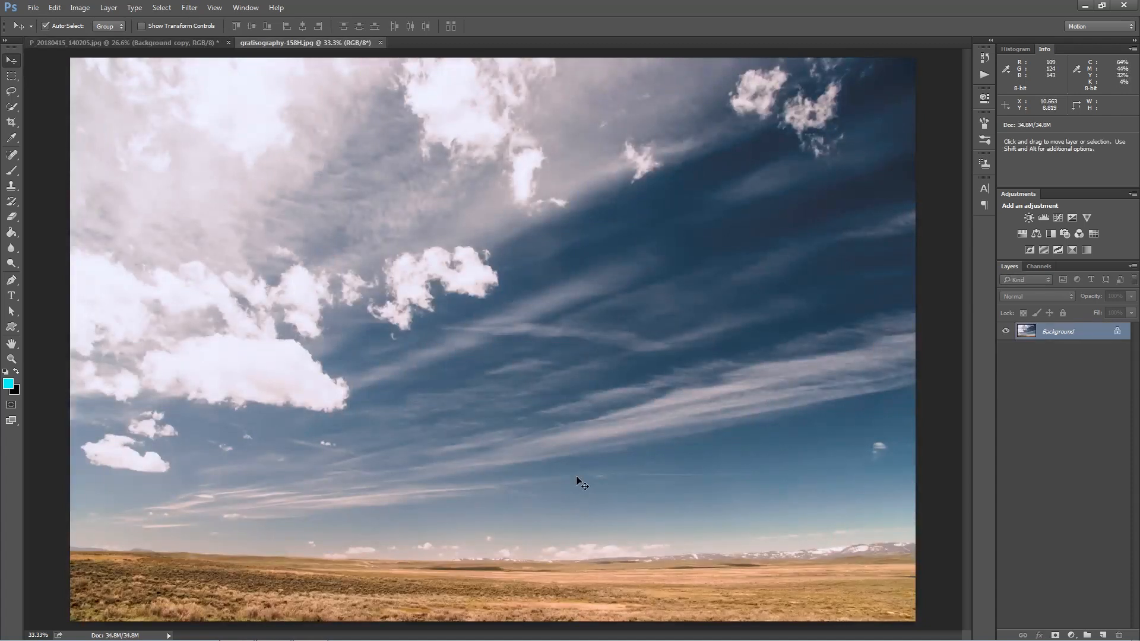
# Step: Bring the sky photo into the castle document as a layer beneath Background copy 2 and position it behind the castle
pyautogui.scroll(-1, 500, 284)
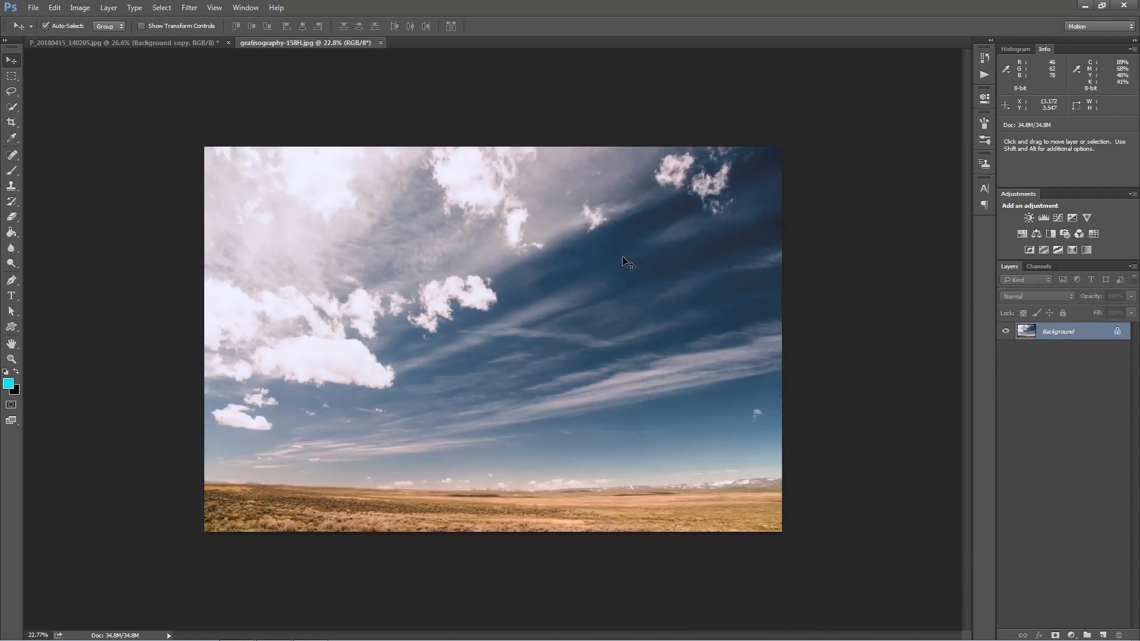
pyautogui.moveTo(159, 44); pyautogui.dragTo(326, 169)
pyautogui.moveTo(487, 238); pyautogui.dragTo(487, 239)
pyautogui.moveTo(652, 178); pyautogui.dragTo(722, 125)
# Step: Scale the sky layer to about 121.6%, move it up so its clouds fill the area behind the castle, and apply the transform
pyautogui.hotkey('ctrl', 't')
pyautogui.hotkey('ctrl', '-')
pyautogui.moveTo(749, 508); pyautogui.dragTo(814, 579)
pyautogui.moveTo(717, 534); pyautogui.dragTo(680, 332)
pyautogui.hotkey('ctrl', '-')
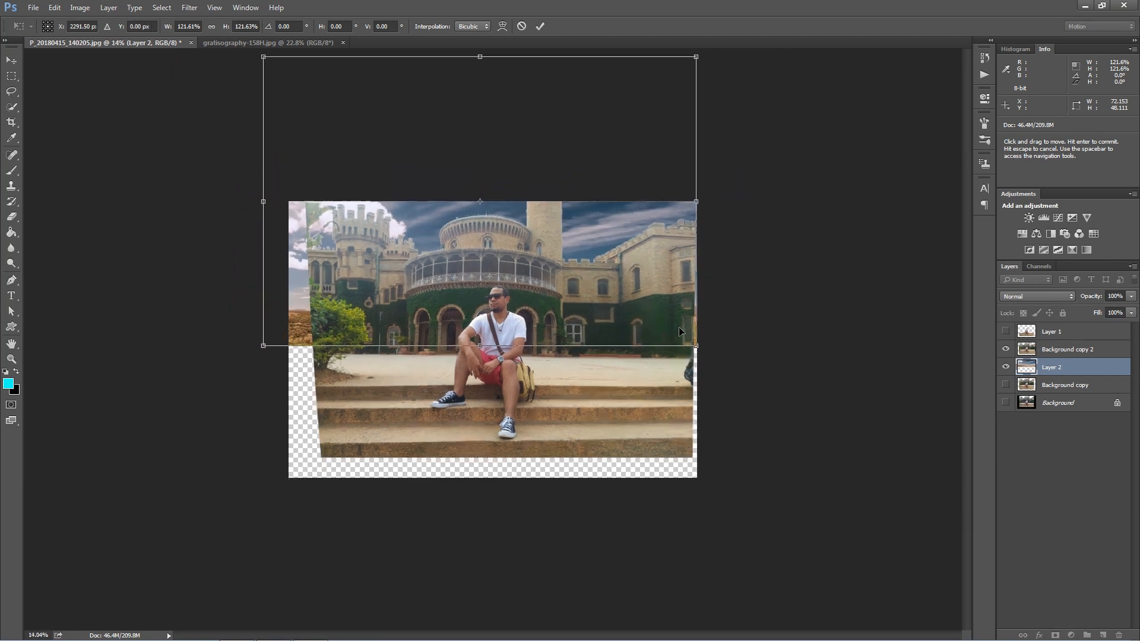
pyautogui.click(539, 28)
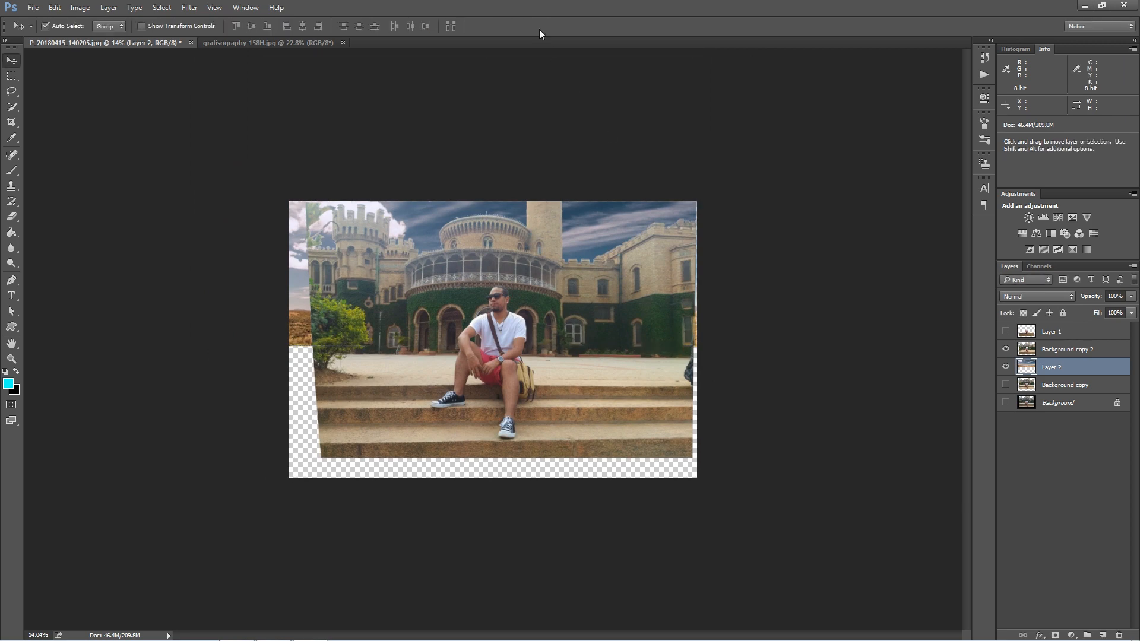
pyautogui.hotkey('ctrl', '0')
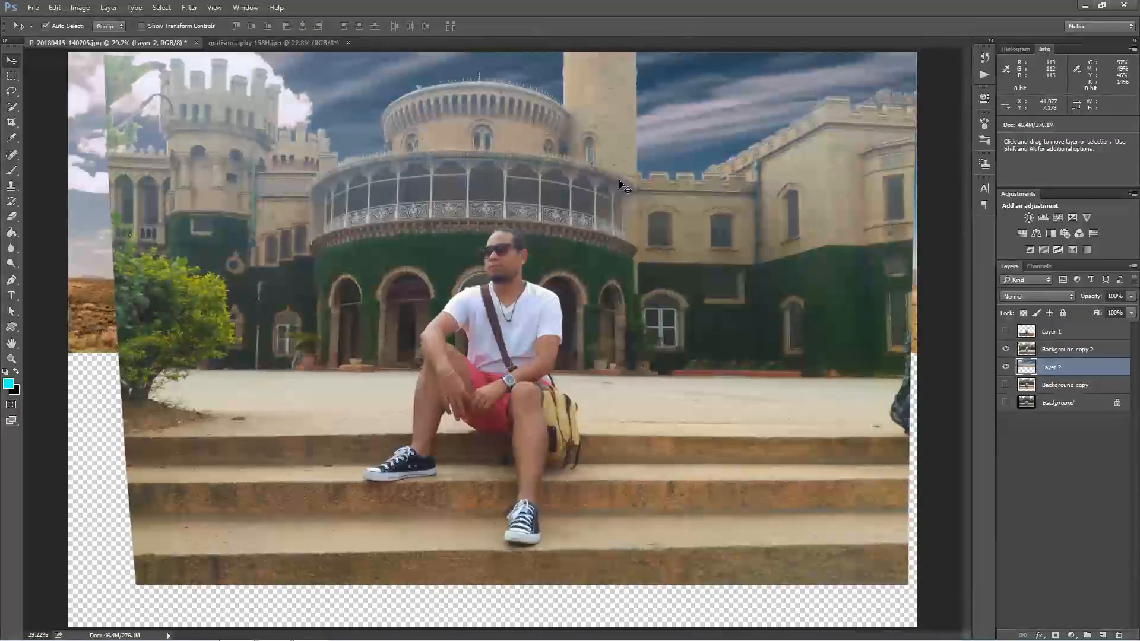
pyautogui.scroll(-1, 735, 153)
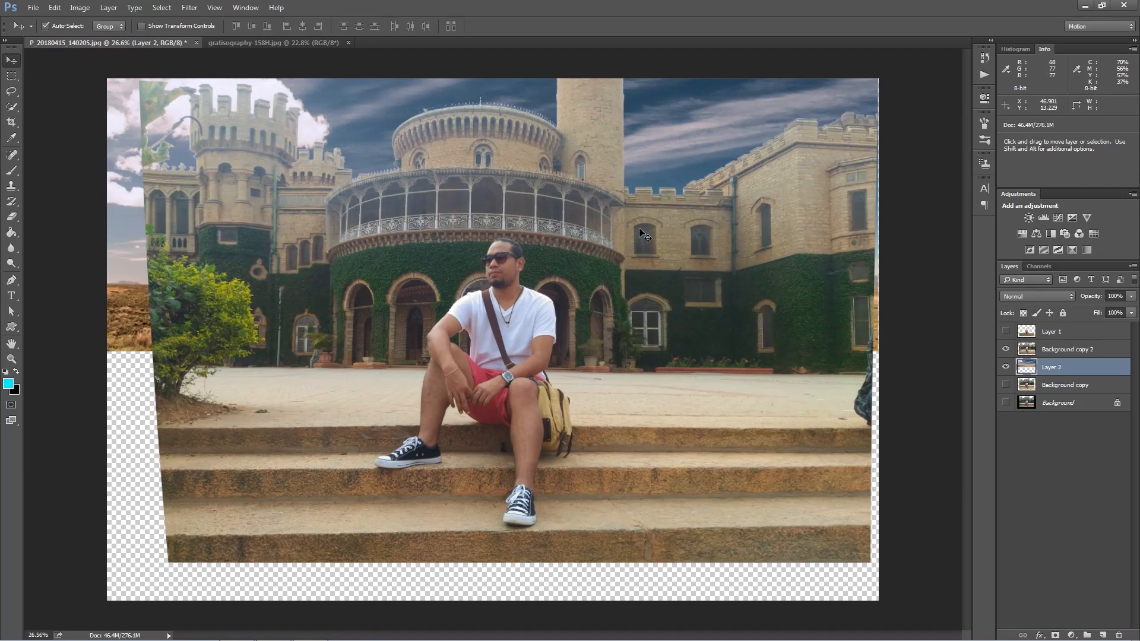
pyautogui.scroll(3, 539, 62)
pyautogui.scroll(2, 540, 62)
pyautogui.scroll(-2, 547, 64)
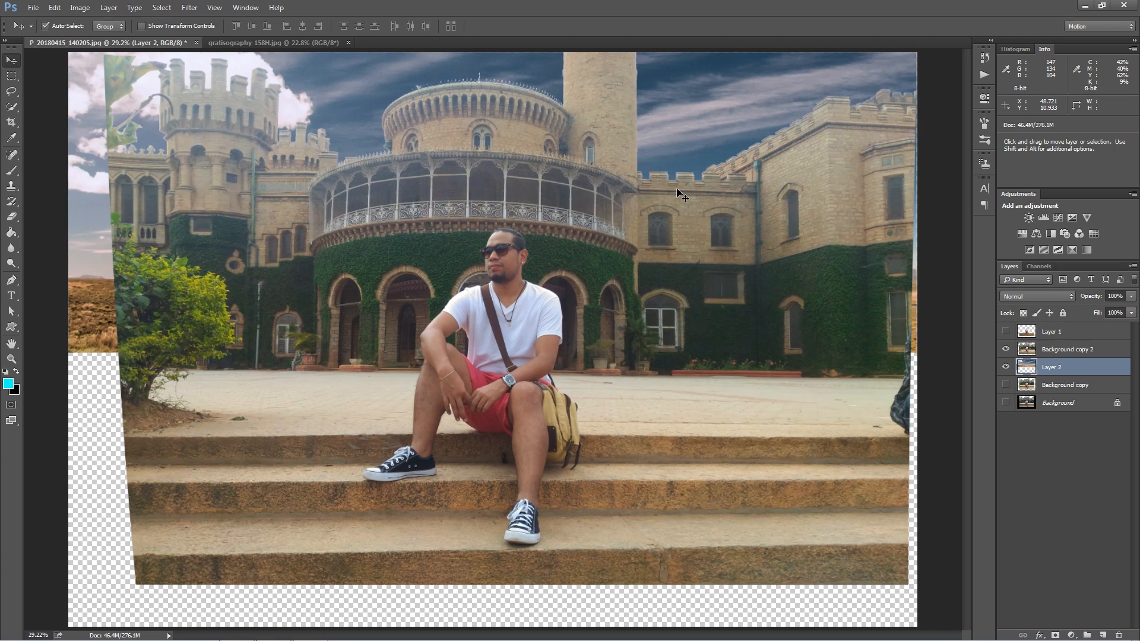
# Step: Crop the image at both sides to a width of about 61.67, trimming off the slanted and transparent side edges
pyautogui.press('c')
pyautogui.moveTo(528, 284); pyautogui.dragTo(520, 286)
pyautogui.scroll(-4, 381, 284)
pyautogui.scroll(-3, 481, 263)
pyautogui.click(527, 26)
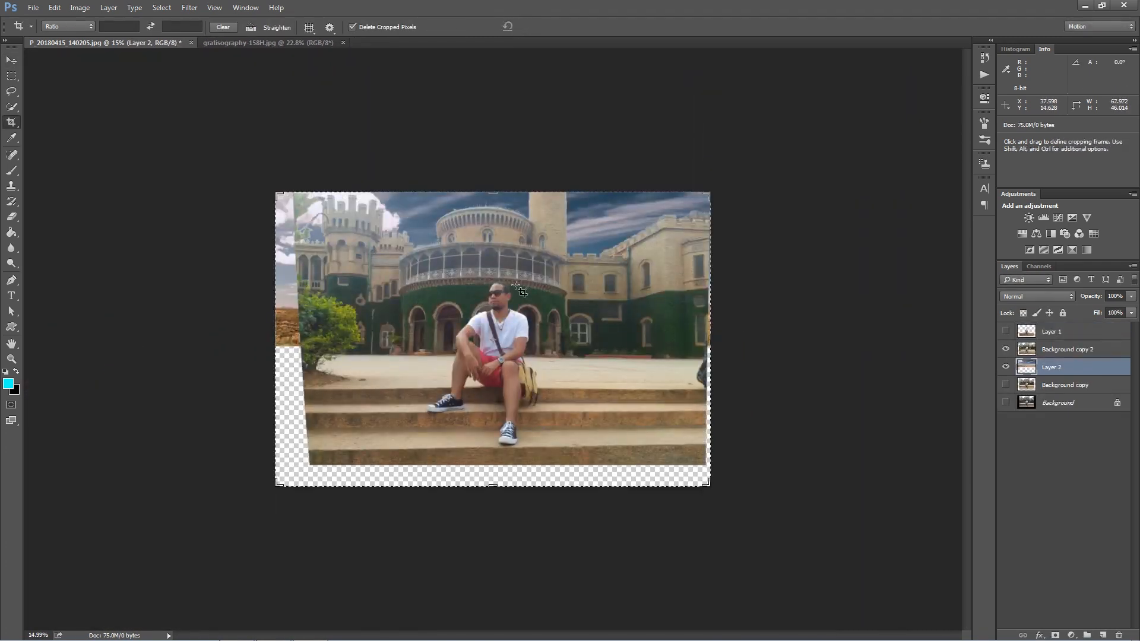
pyautogui.click(406, 314)
pyautogui.moveTo(276, 312); pyautogui.dragTo(287, 319)
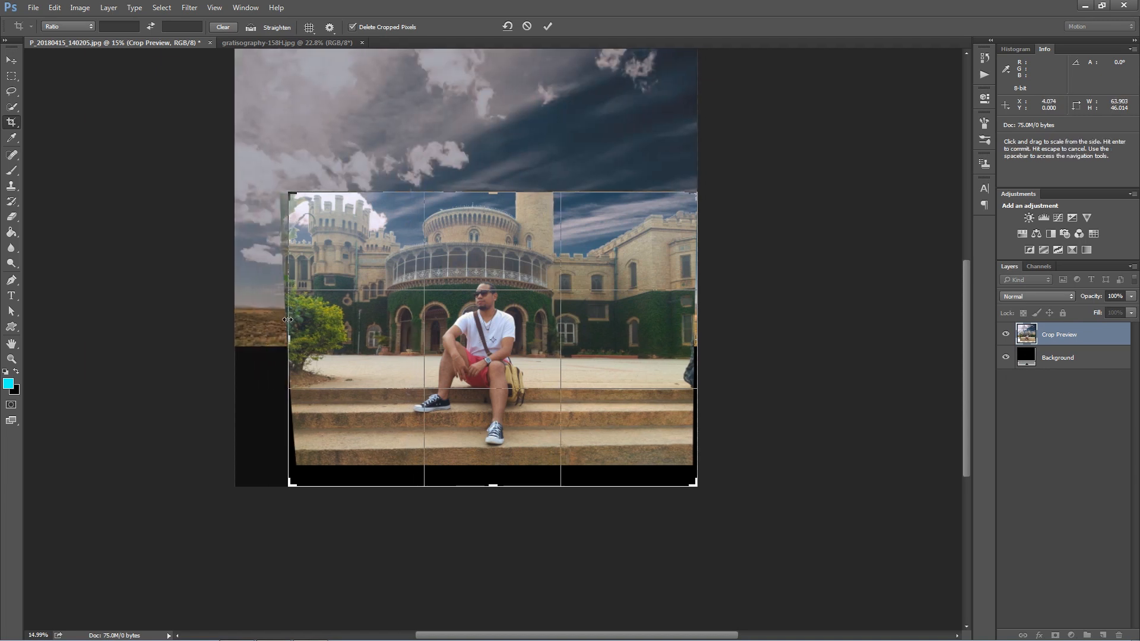
pyautogui.moveTo(288, 319); pyautogui.dragTo(290, 322)
pyautogui.moveTo(693, 344); pyautogui.dragTo(689, 350)
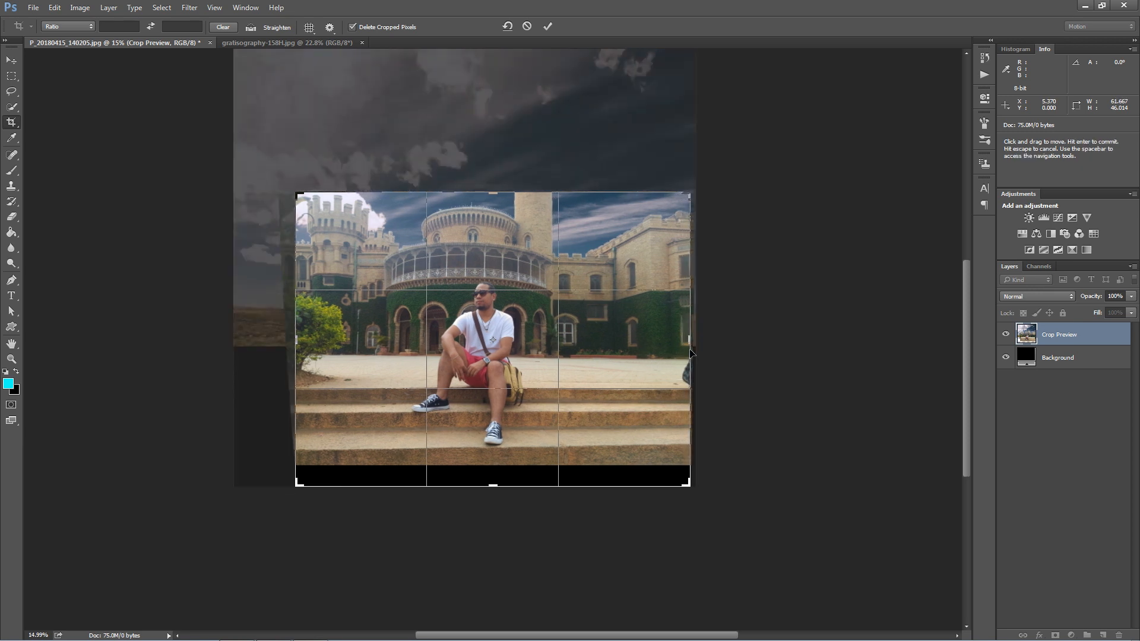
pyautogui.press('Return')
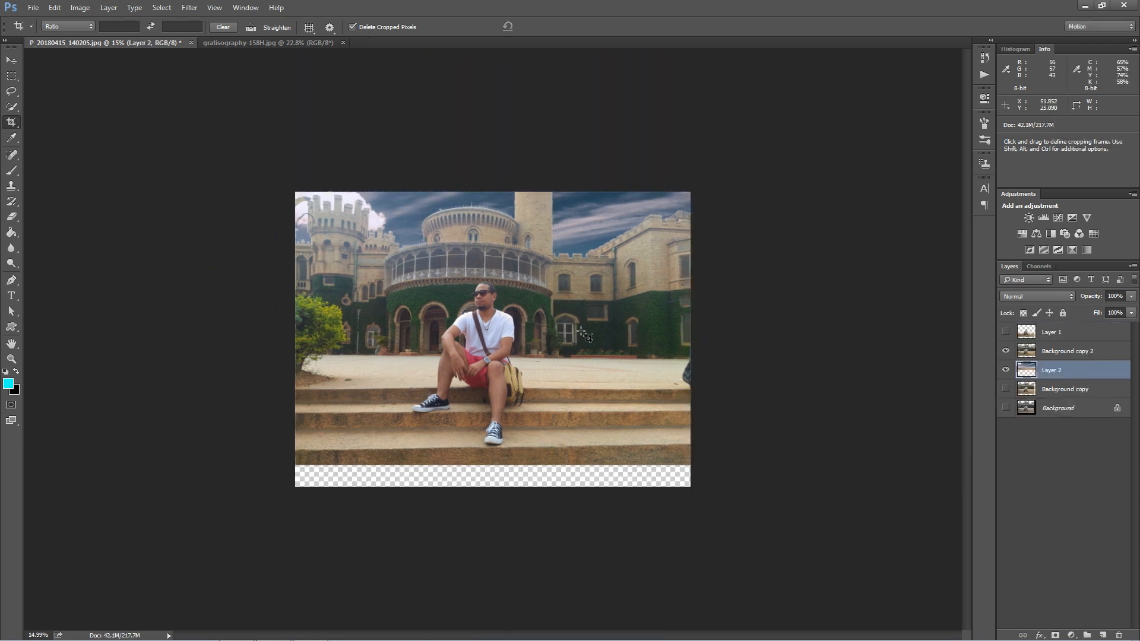
# Step: Select a narrow rectangular strip about 1.35 wide and 10.7 high around the dark bag at the photo's right edge
pyautogui.rightClick(18, 99)
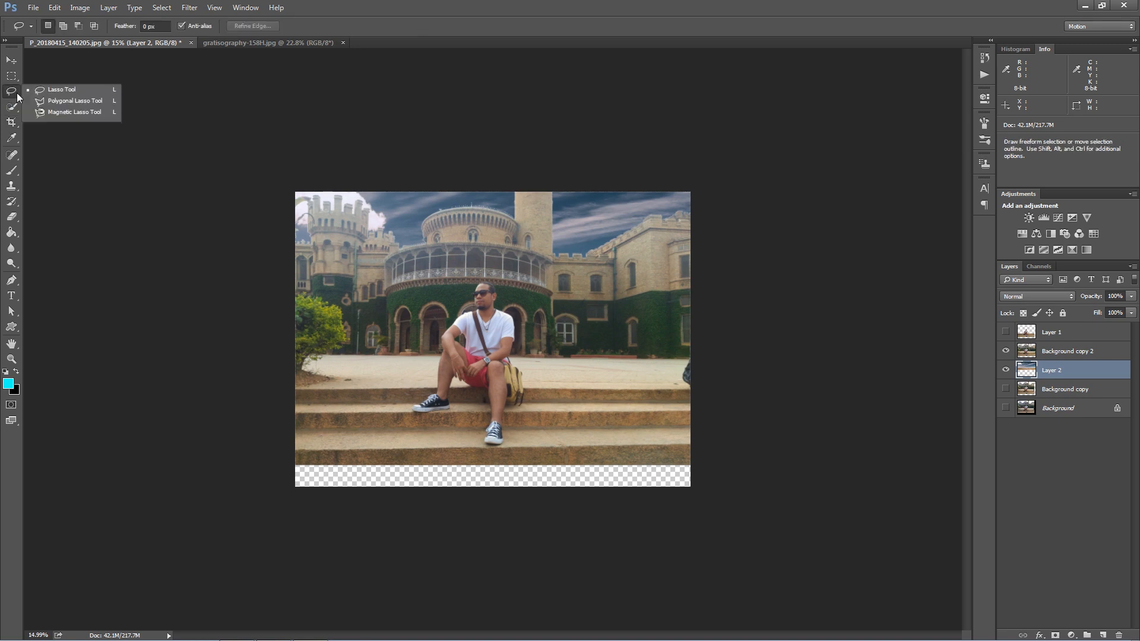
pyautogui.click(52, 94)
pyautogui.hotkey('ctrl', '0')
pyautogui.scroll(1, 746, 410)
pyautogui.moveTo(822, 401); pyautogui.dragTo(551, 315)
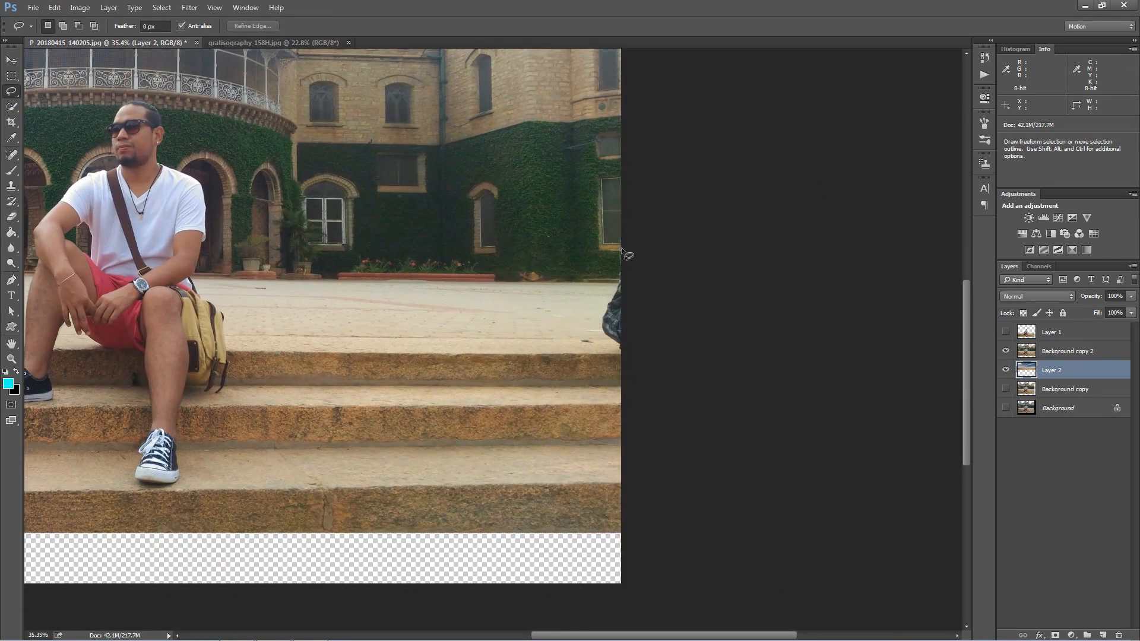
pyautogui.click(11, 76)
pyautogui.moveTo(622, 235); pyautogui.dragTo(600, 395)
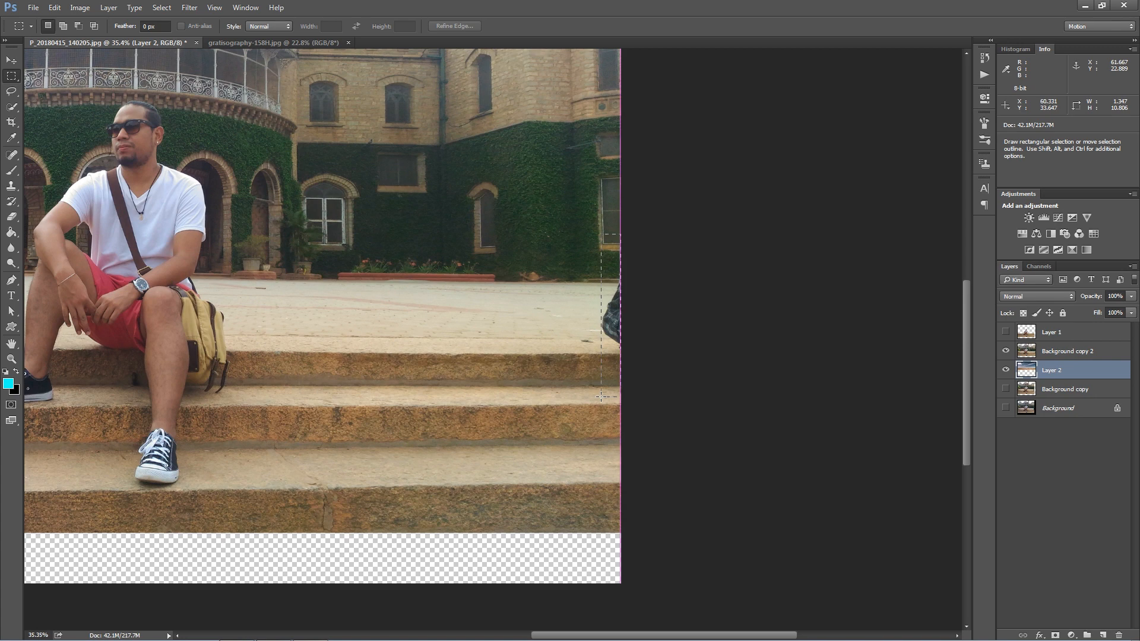
# Step: Apply a Content-Aware fill to the selected strip on Layer 2
pyautogui.rightClick(612, 362)
pyautogui.click(629, 511)
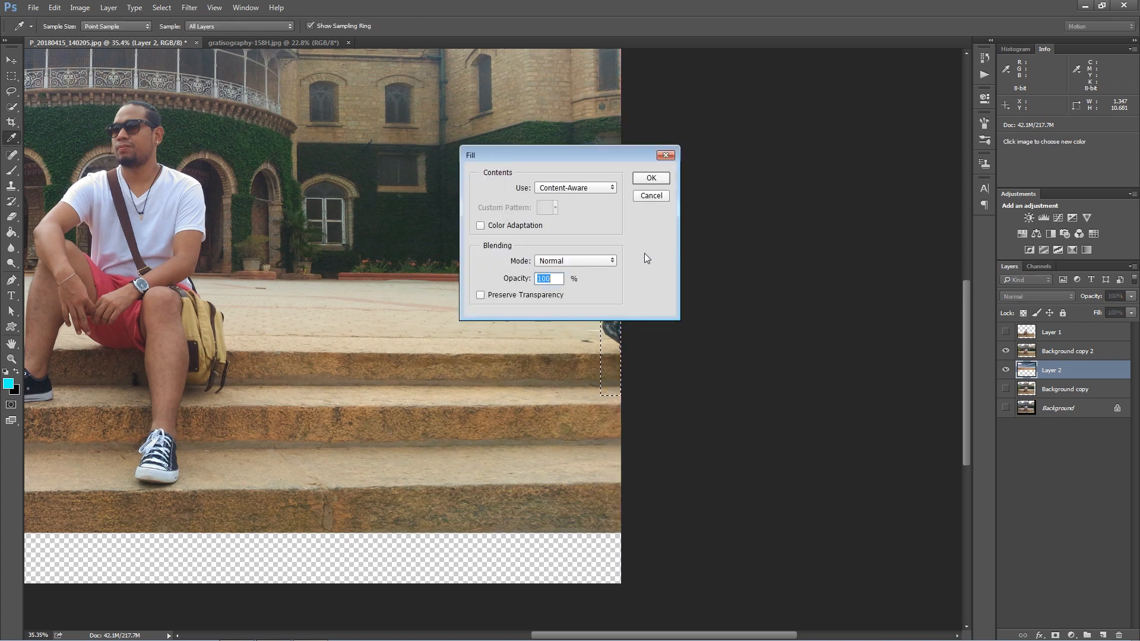
pyautogui.click(649, 178)
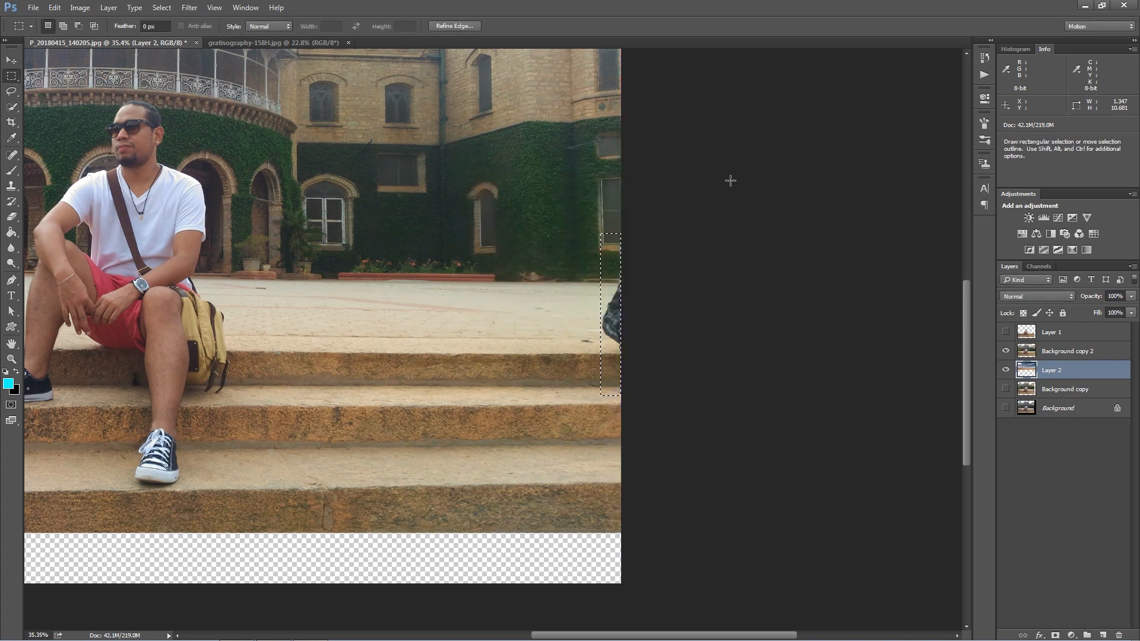
# Step: Remove the dark bag from Background copy 2 with a Content-Aware fill of the selected strip, and deselect
pyautogui.click(1051, 352)
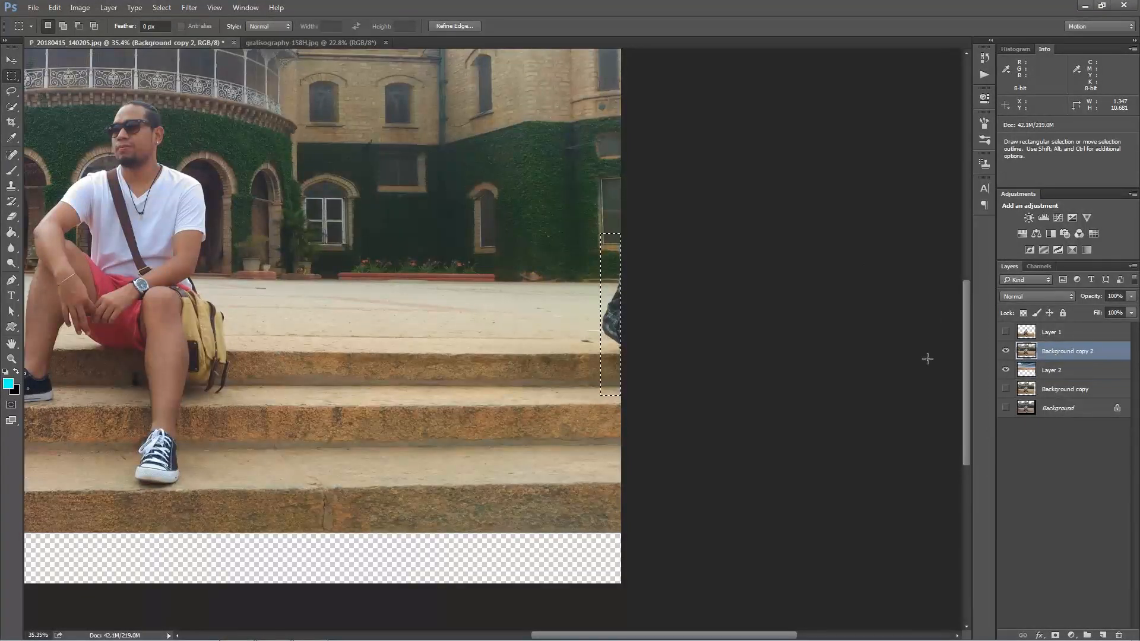
pyautogui.rightClick(611, 290)
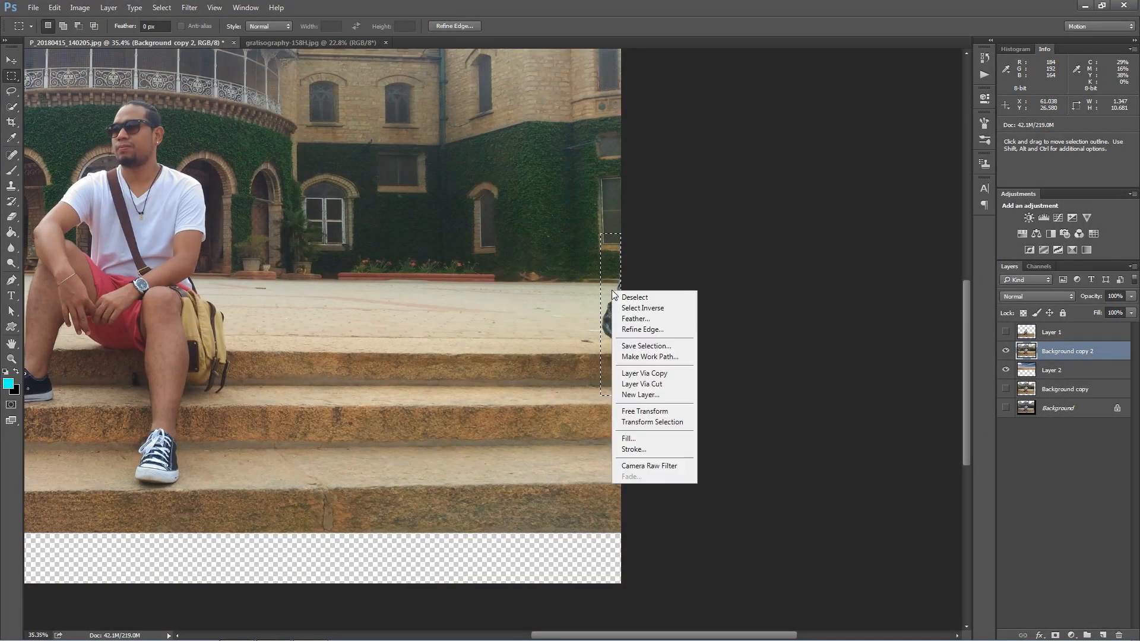
pyautogui.click(647, 436)
pyautogui.click(639, 177)
pyautogui.press('m')
pyautogui.hotkey('ctrl', 'd')
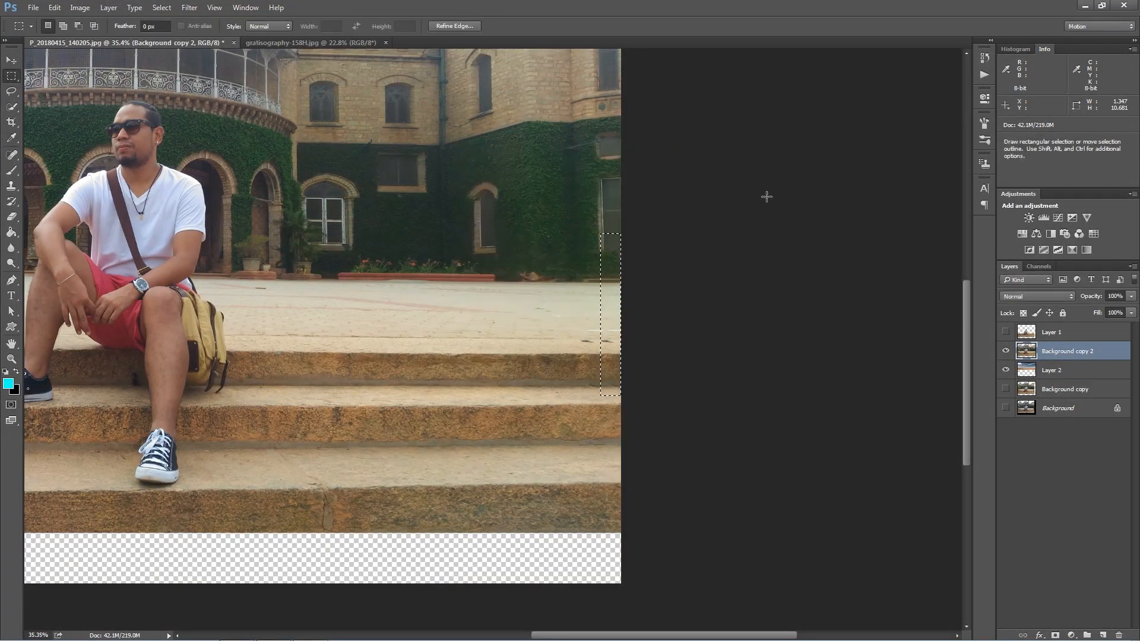
pyautogui.hotkey('ctrl', '0')
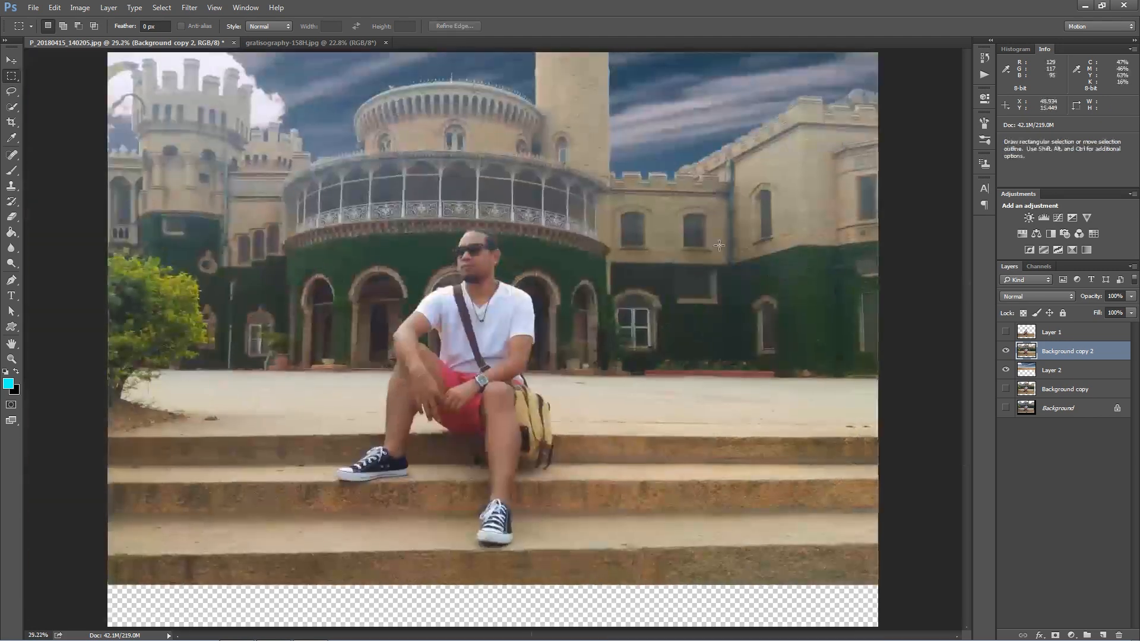
pyautogui.press('v')
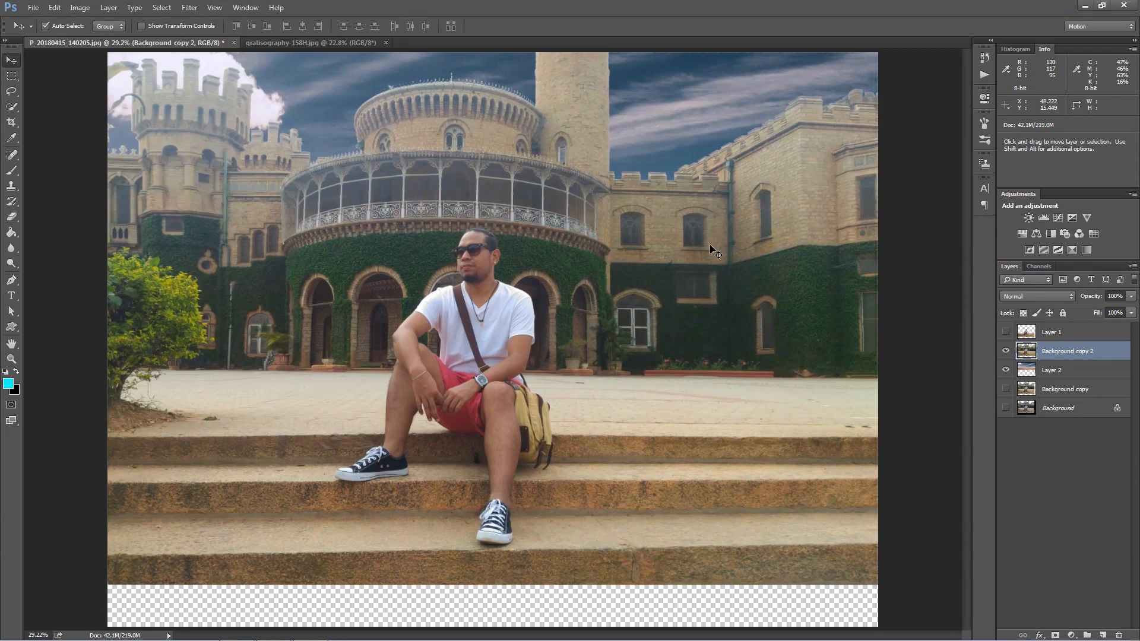
# Step: Browse the Pictures library, open the image full-hd-nature-wallpapers-for-laptop-pc-1, and close it again
pyautogui.click(33, 8)
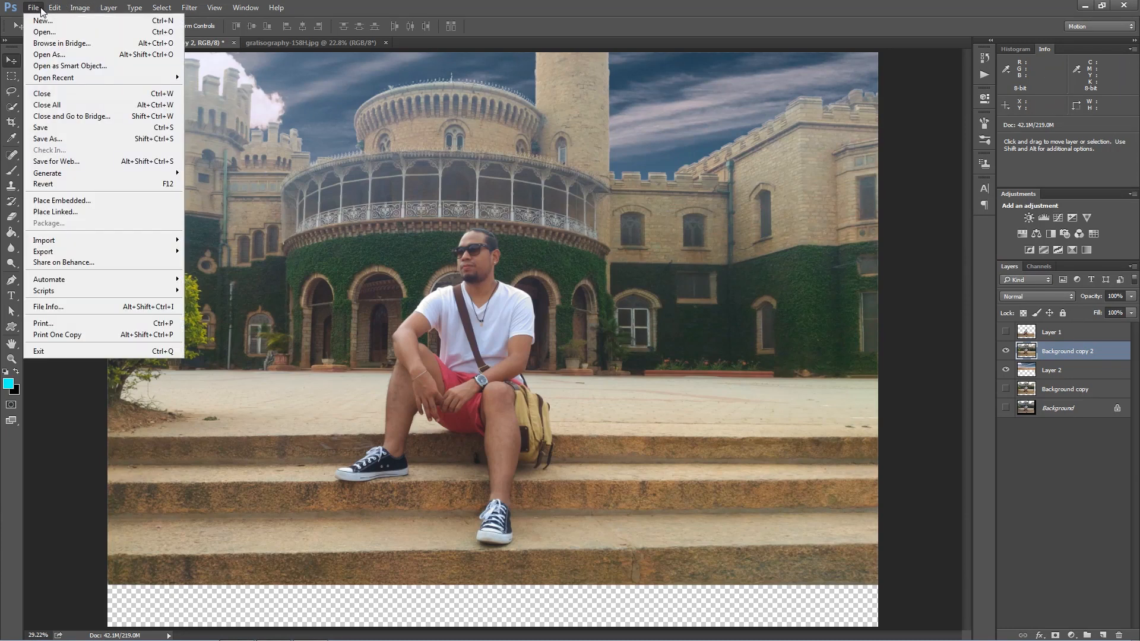
pyautogui.click(44, 33)
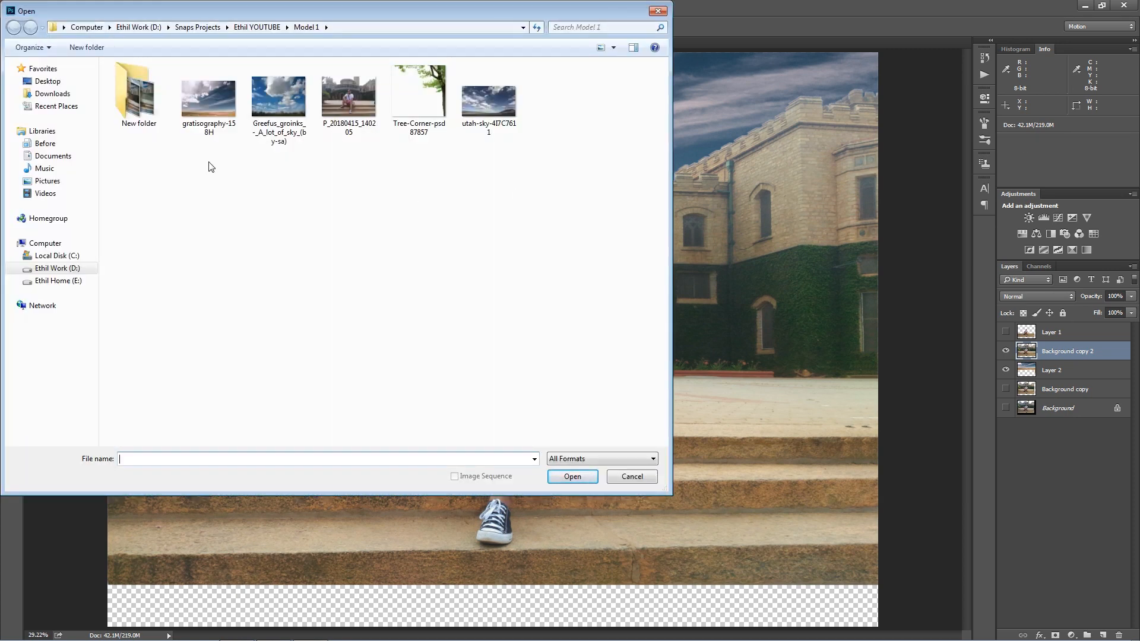
pyautogui.click(47, 180)
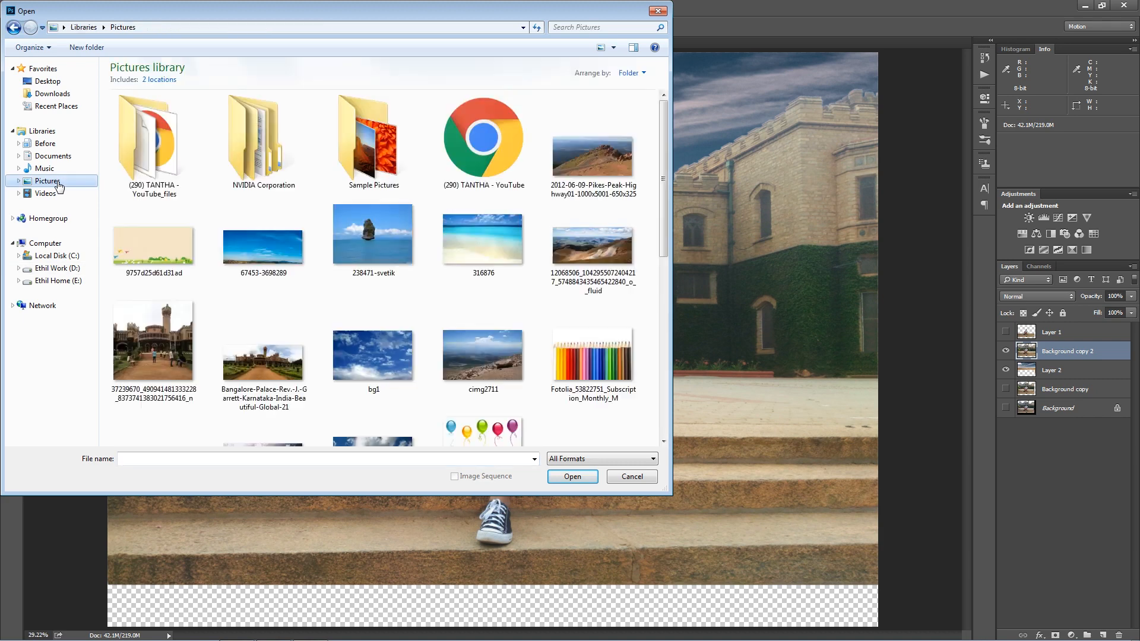
pyautogui.click(384, 245)
pyautogui.scroll(-3, 384, 244)
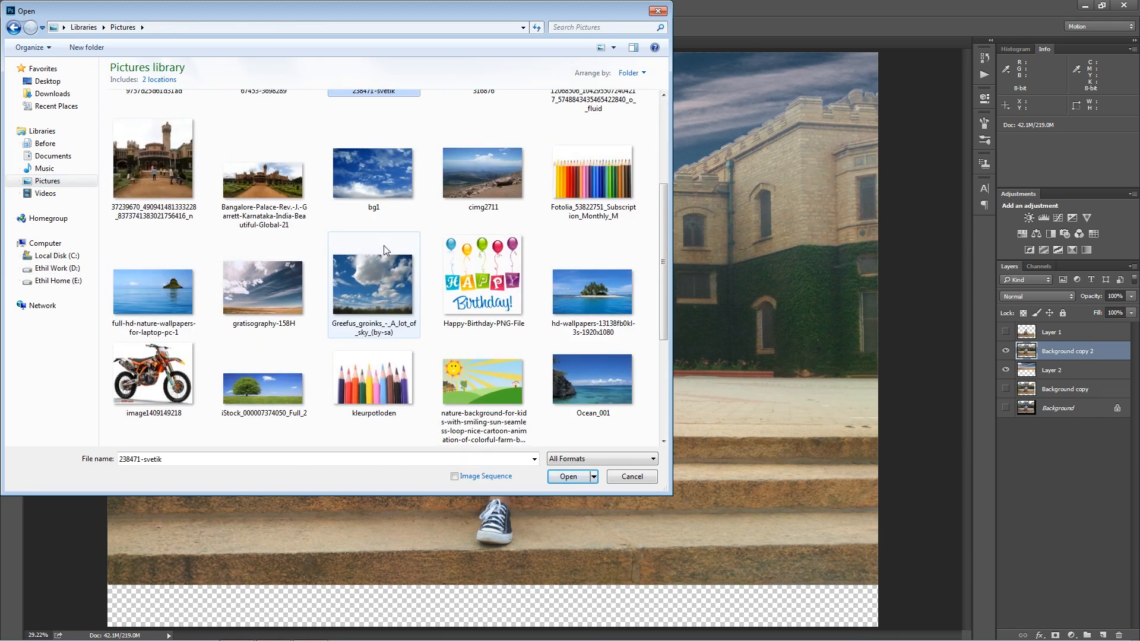
pyautogui.scroll(-5, 384, 245)
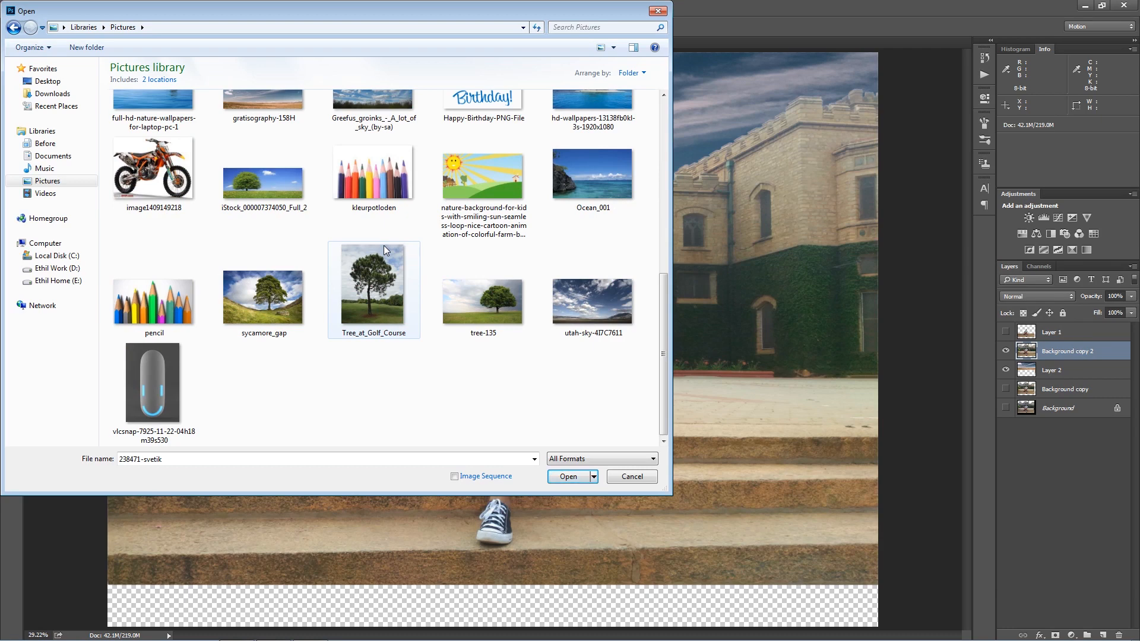
pyautogui.scroll(3, 383, 245)
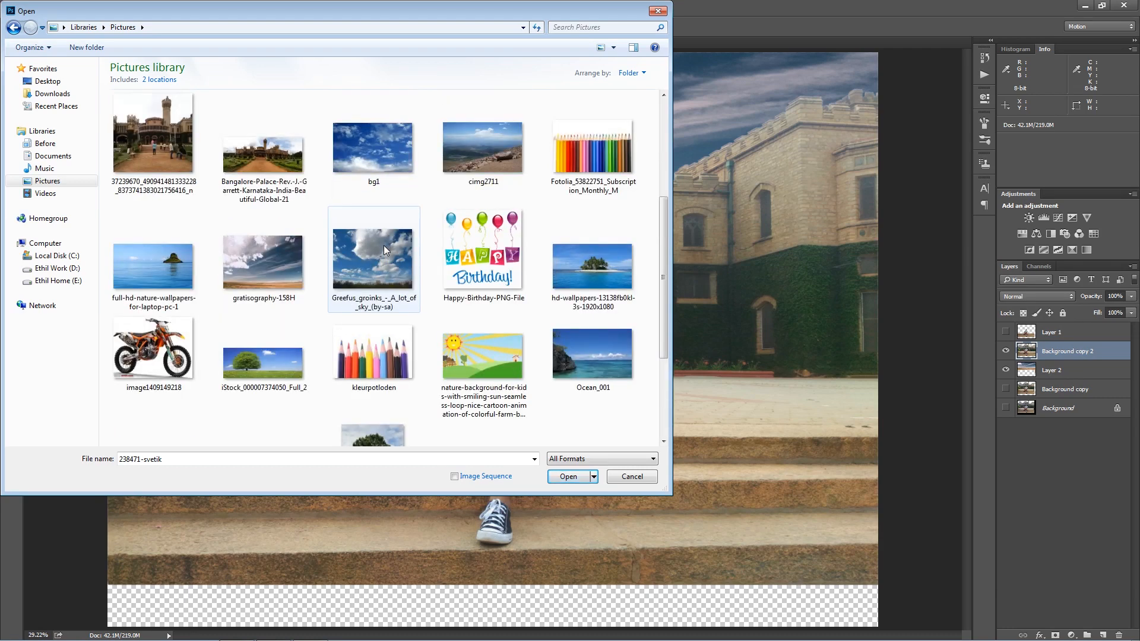
pyautogui.scroll(4, 383, 244)
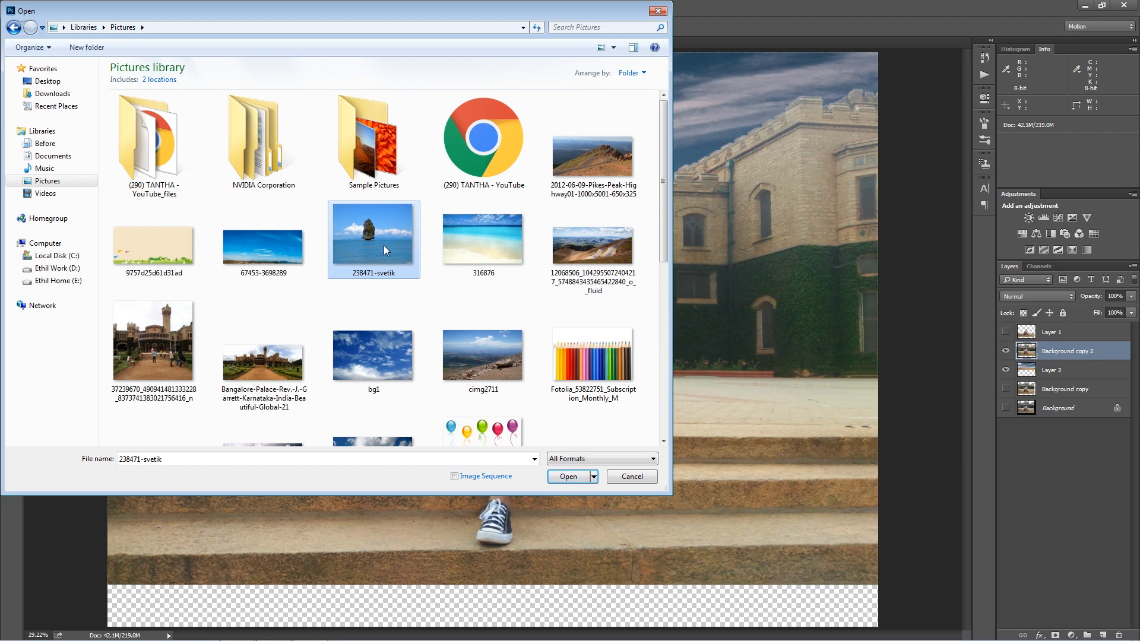
pyautogui.scroll(-7, 384, 245)
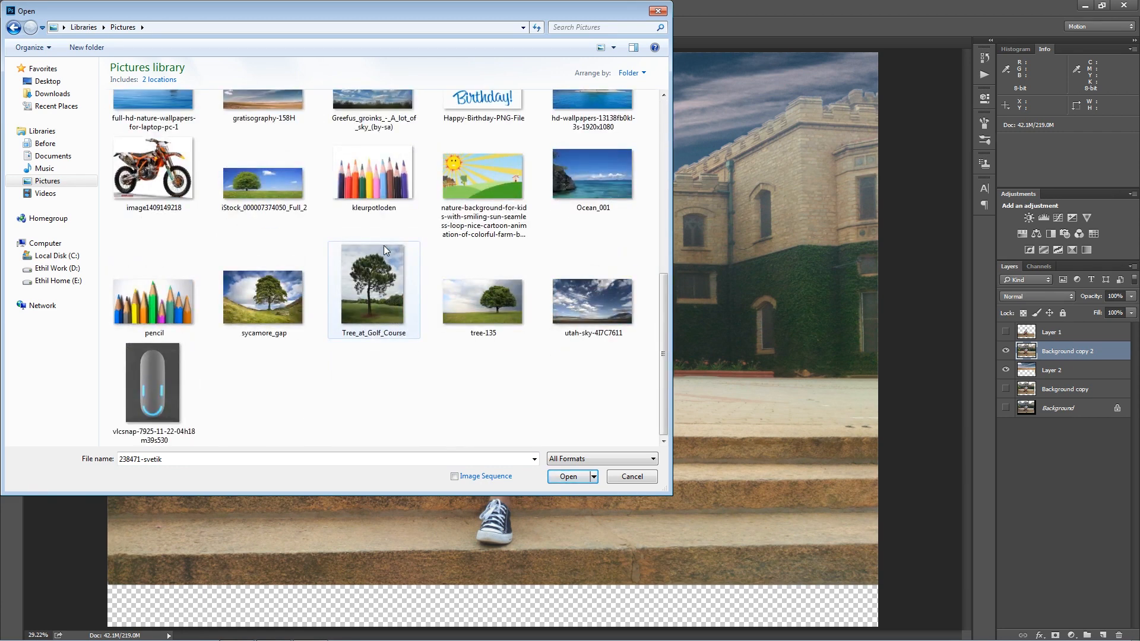
pyautogui.scroll(3, 383, 245)
pyautogui.scroll(4, 384, 244)
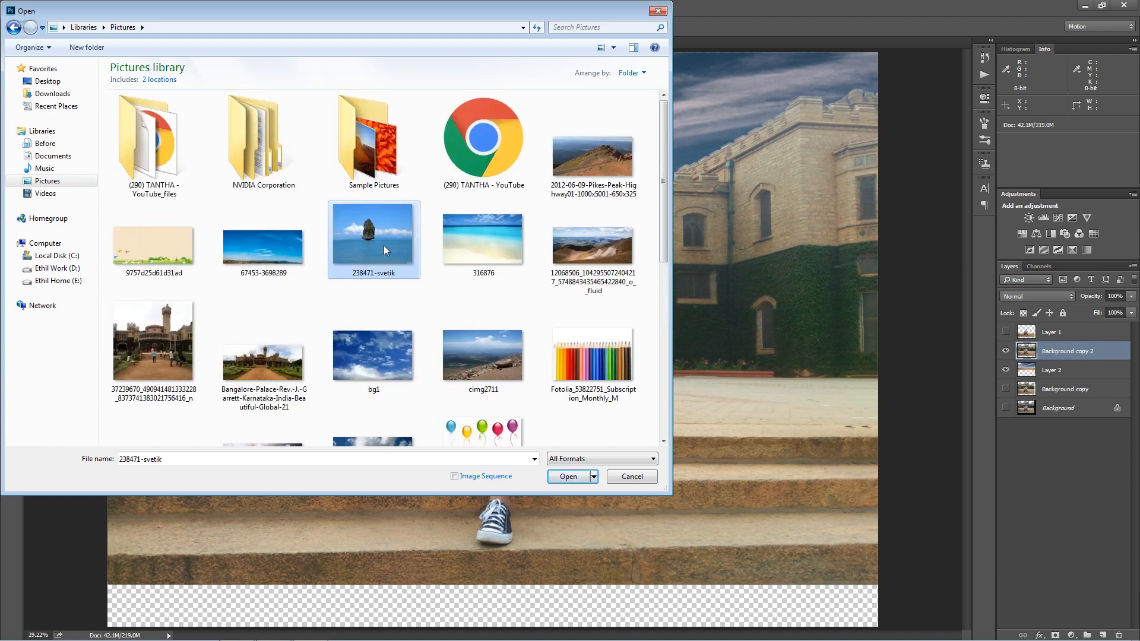
pyautogui.scroll(-3, 384, 244)
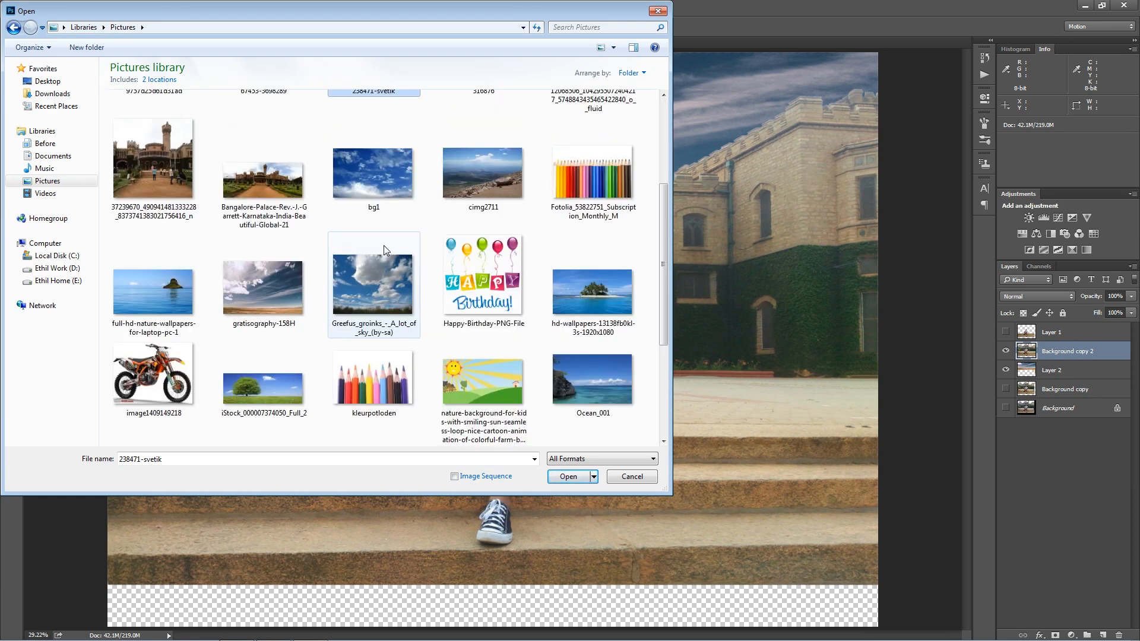
pyautogui.doubleClick(162, 297)
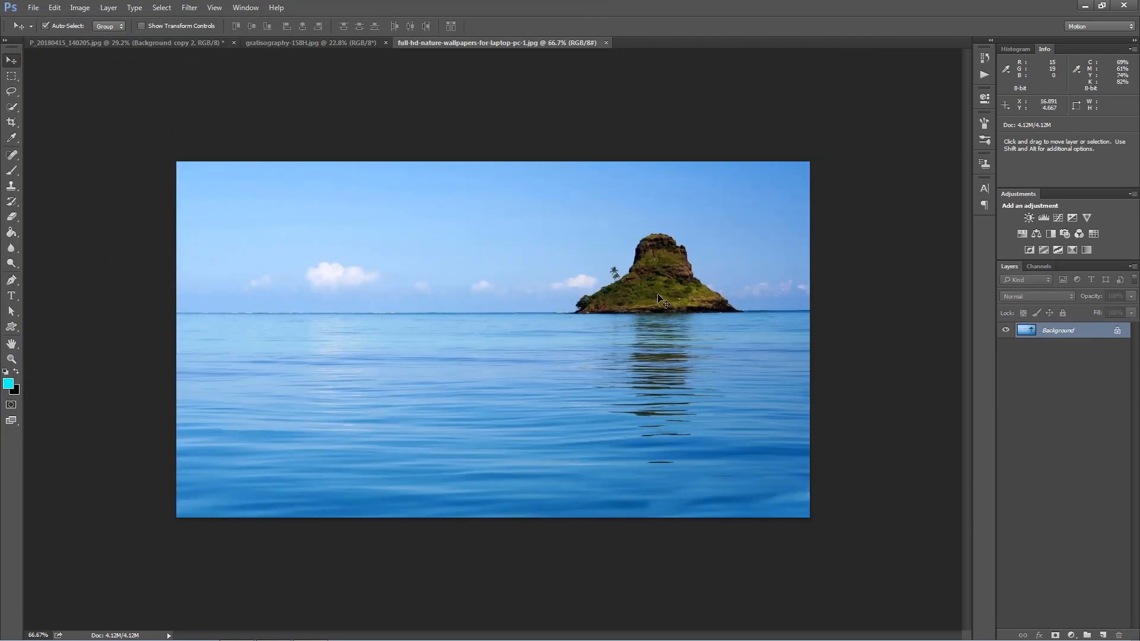
pyautogui.click(605, 43)
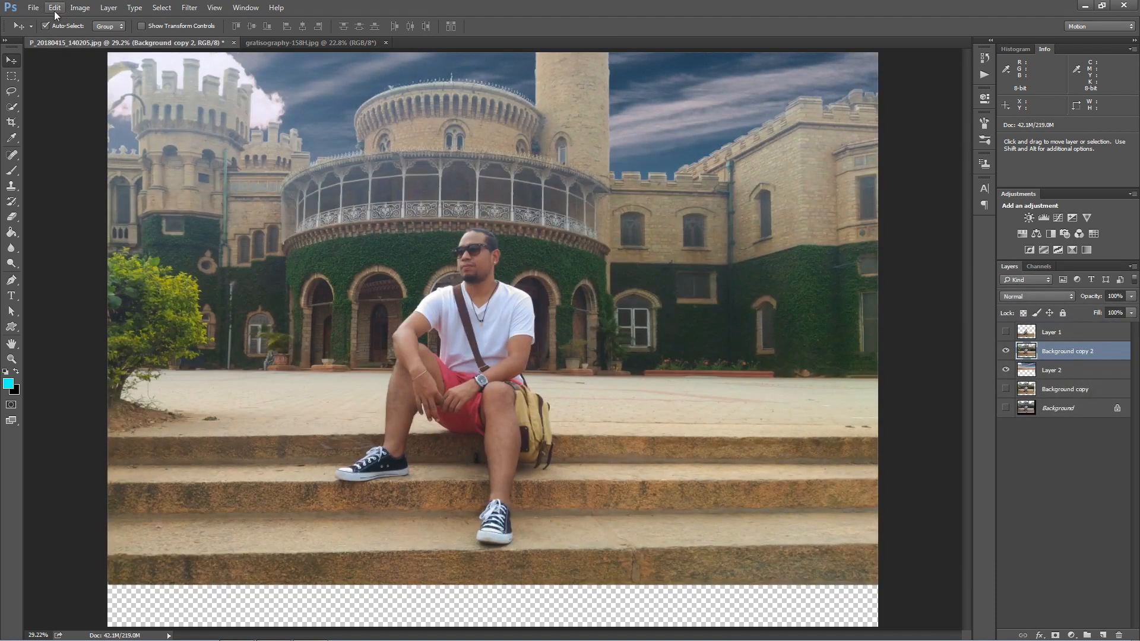
pyautogui.click(29, 7)
pyautogui.click(48, 31)
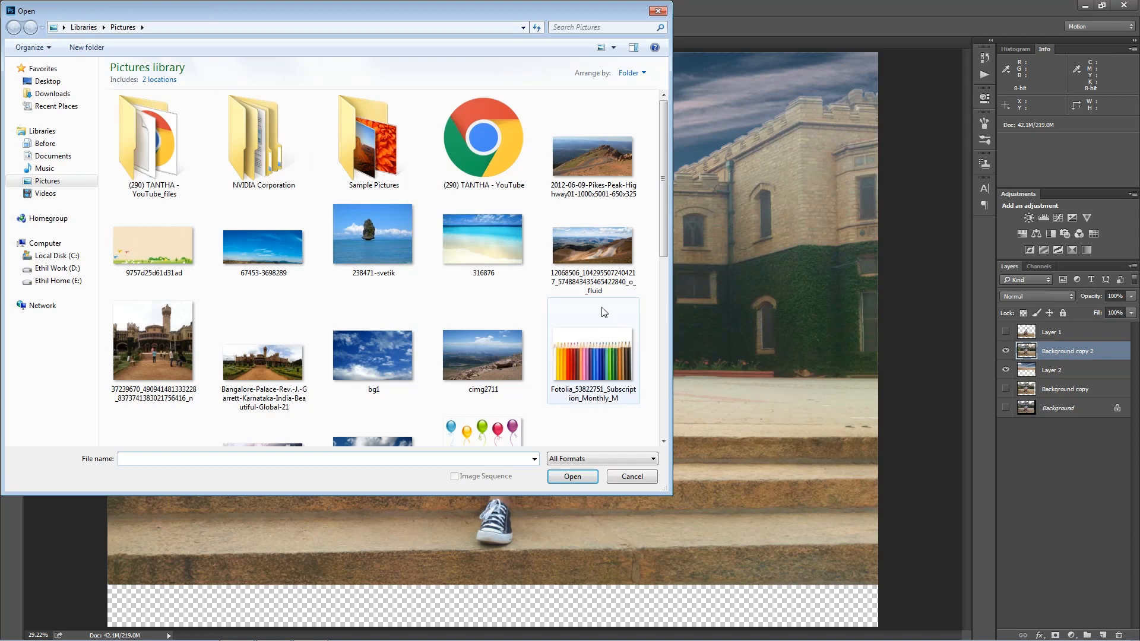
pyautogui.click(380, 330)
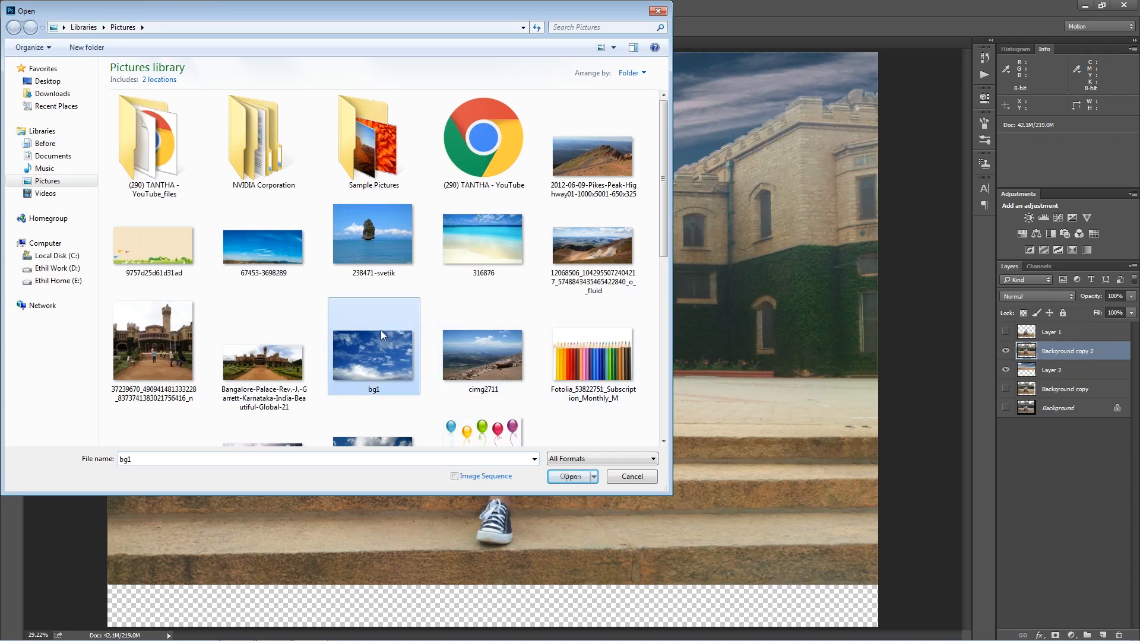
pyautogui.scroll(-3, 380, 330)
pyautogui.scroll(-5, 287, 340)
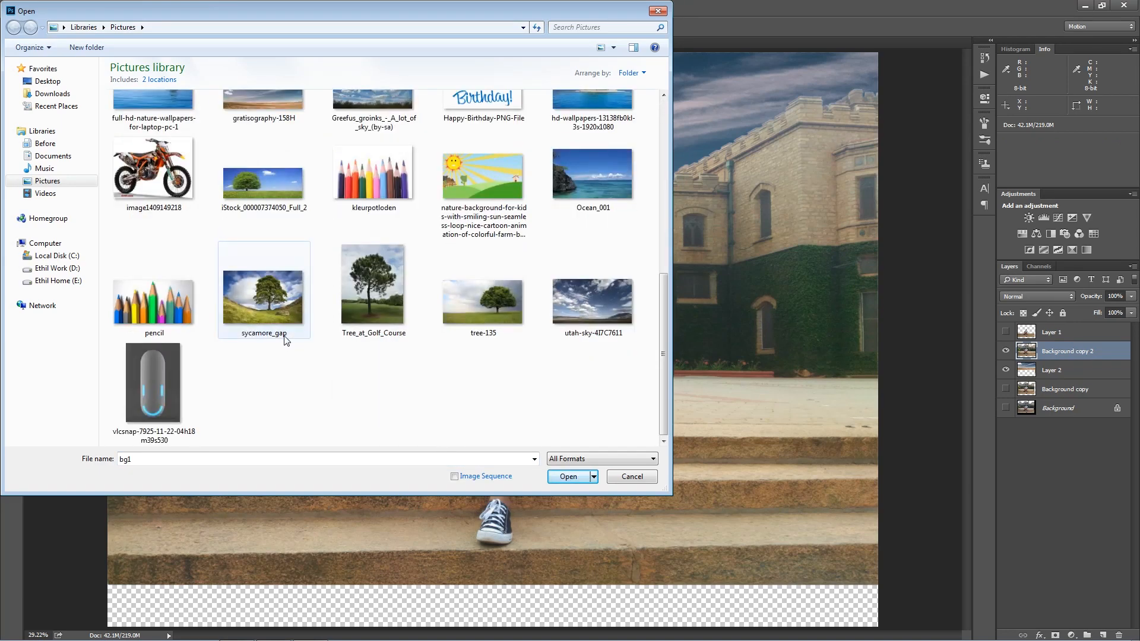
pyautogui.scroll(5, 285, 340)
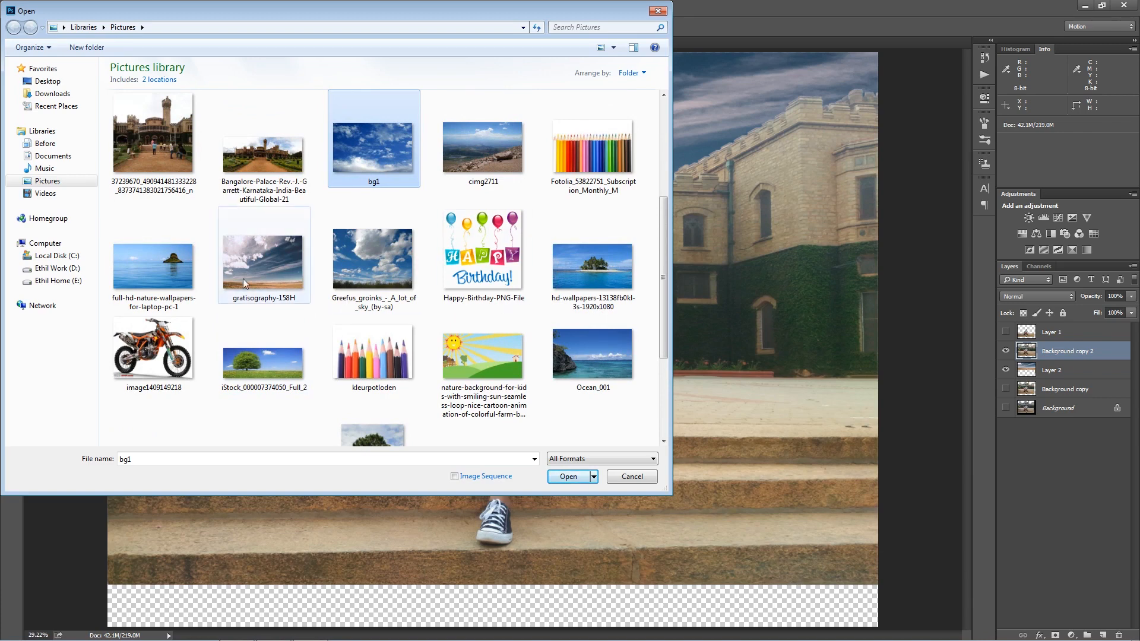
pyautogui.click(176, 265)
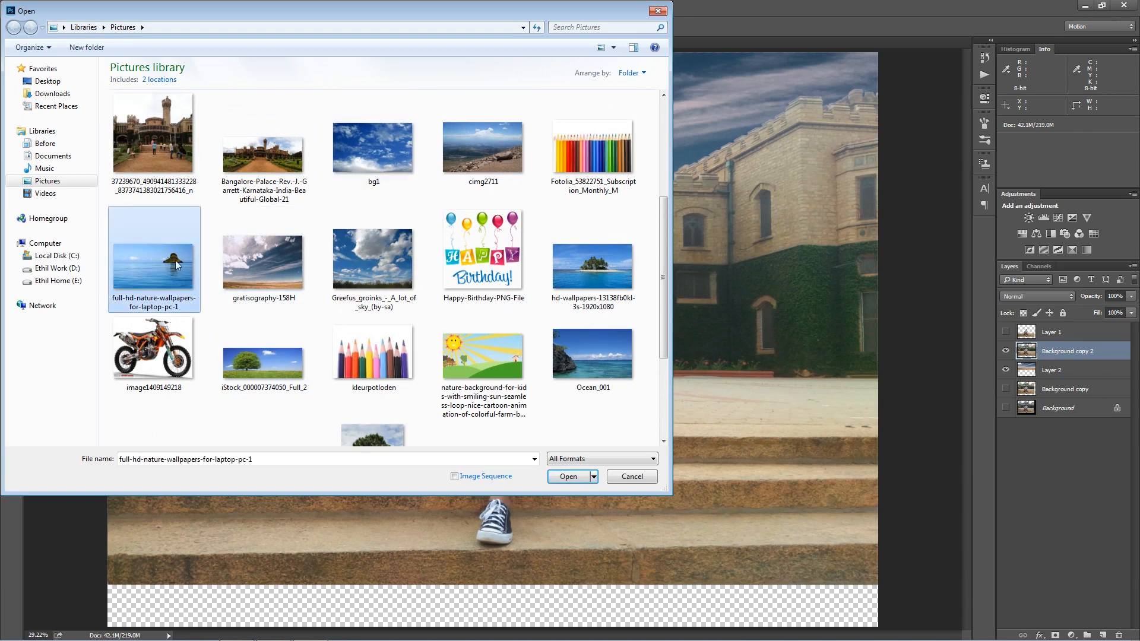
pyautogui.click(57, 268)
pyautogui.doubleClick(203, 107)
pyautogui.doubleClick(202, 108)
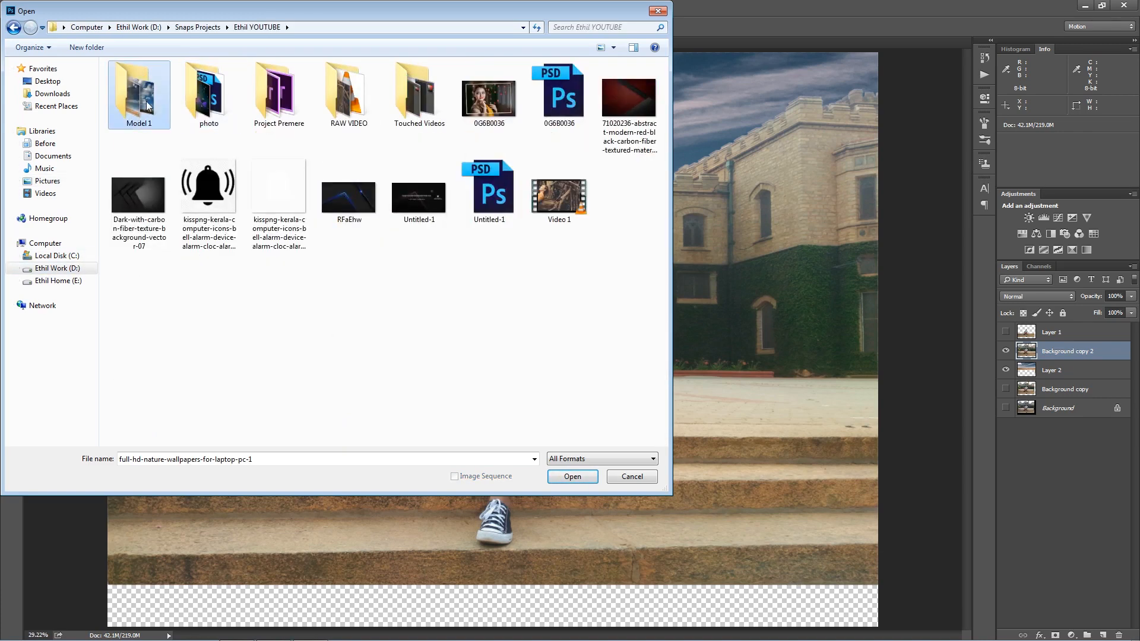
pyautogui.doubleClick(139, 95)
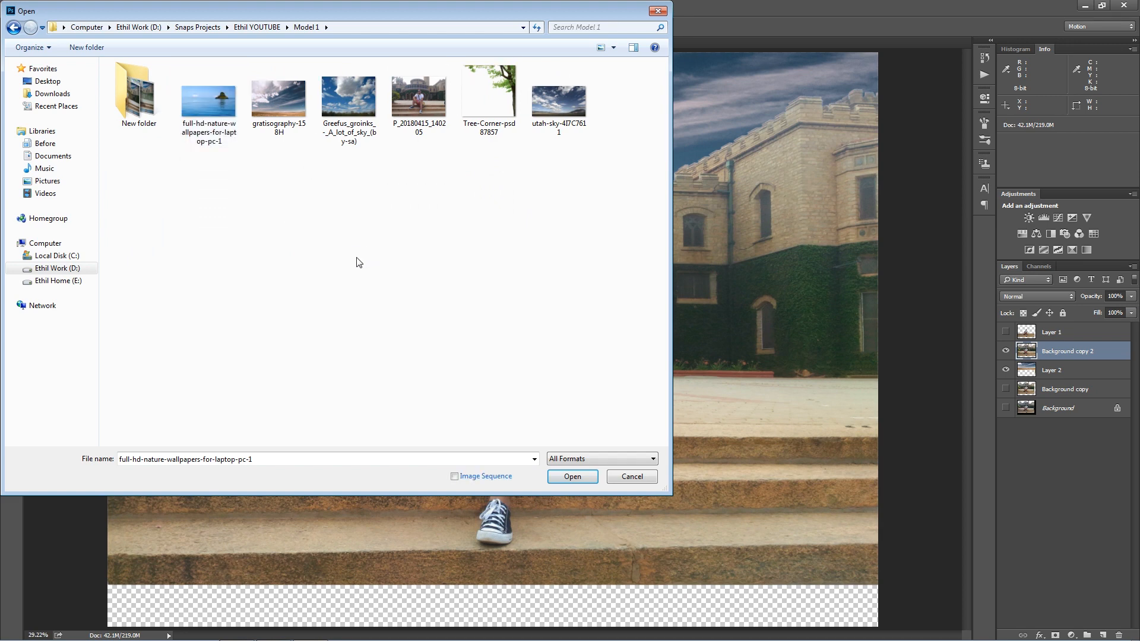
pyautogui.click(656, 11)
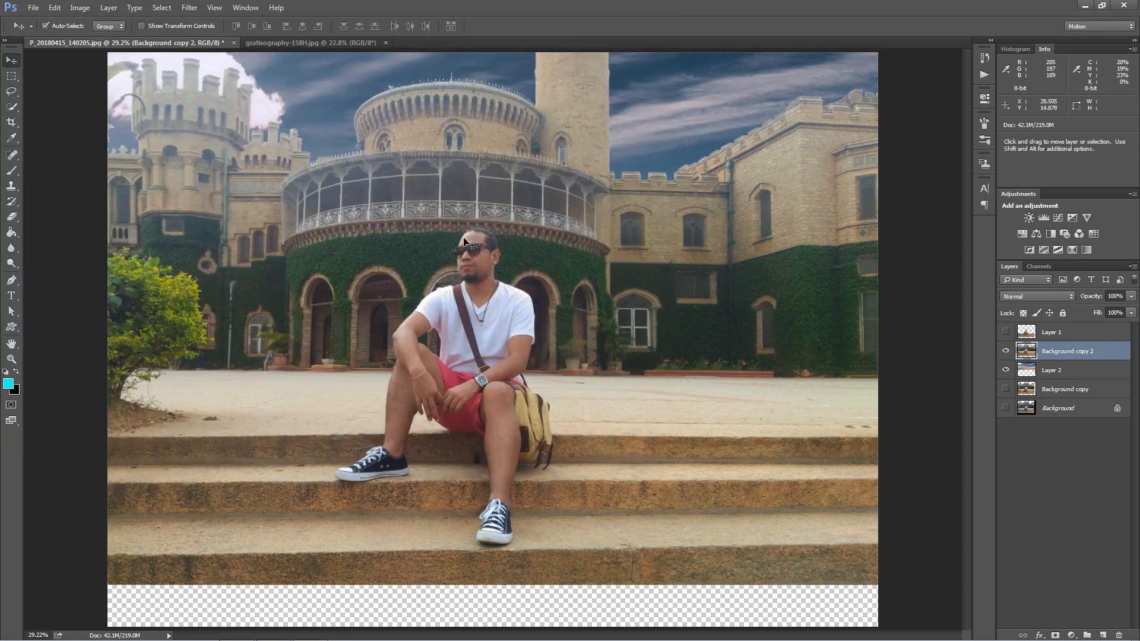
# Step: Open full-hd-nature-wallpapers-for-laptop-pc-1 from the Snaps Projects > Ethil YOUTUBE > Model 1 folder on drive D
pyautogui.click(32, 7)
pyautogui.click(41, 31)
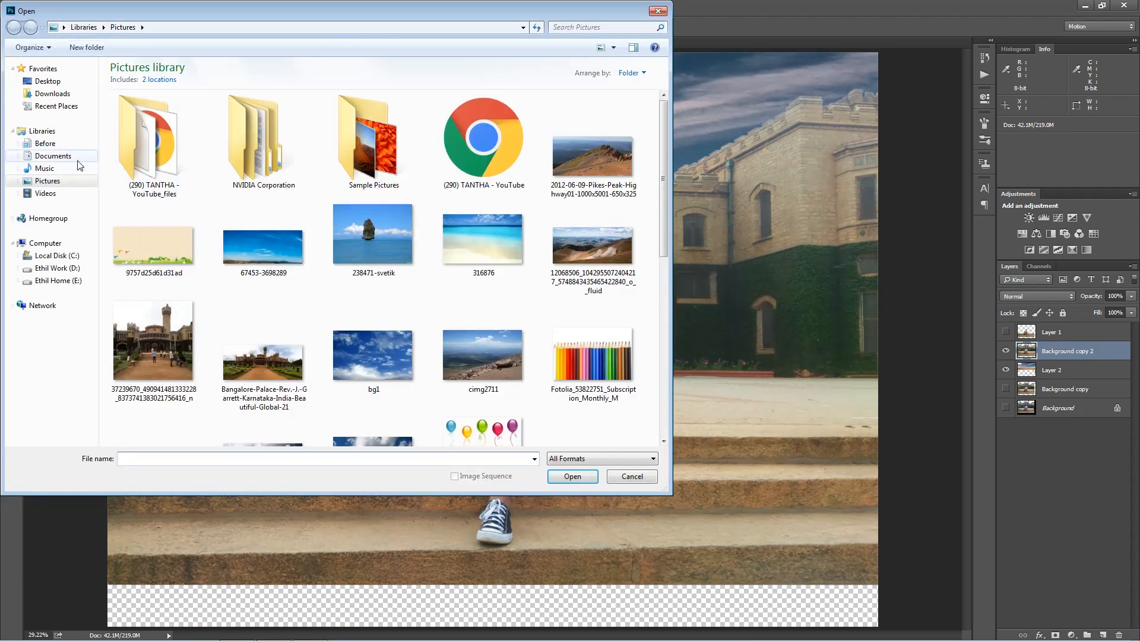
pyautogui.click(57, 255)
pyautogui.click(57, 268)
pyautogui.doubleClick(200, 111)
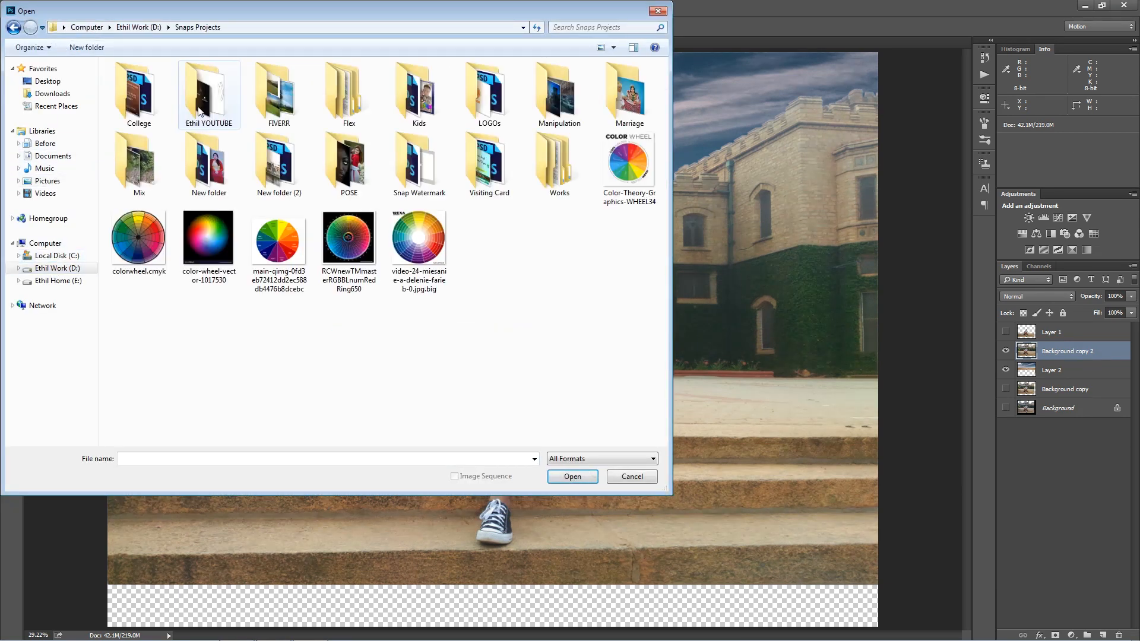
pyautogui.doubleClick(198, 108)
pyautogui.click(139, 106)
pyautogui.click(194, 175)
pyautogui.doubleClick(143, 116)
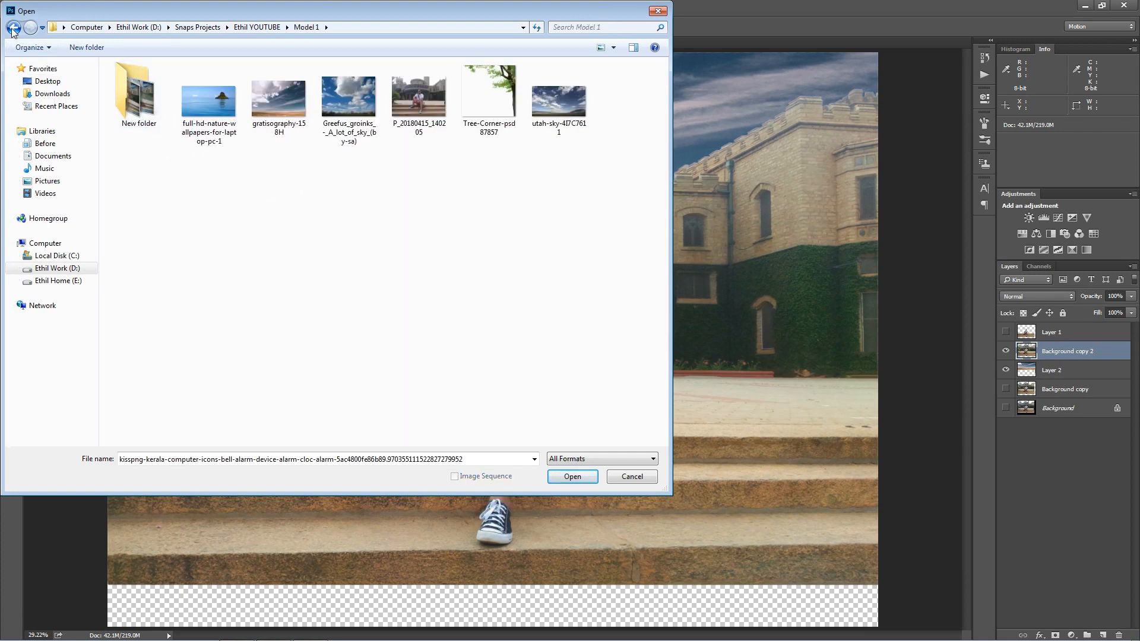
pyautogui.doubleClick(209, 102)
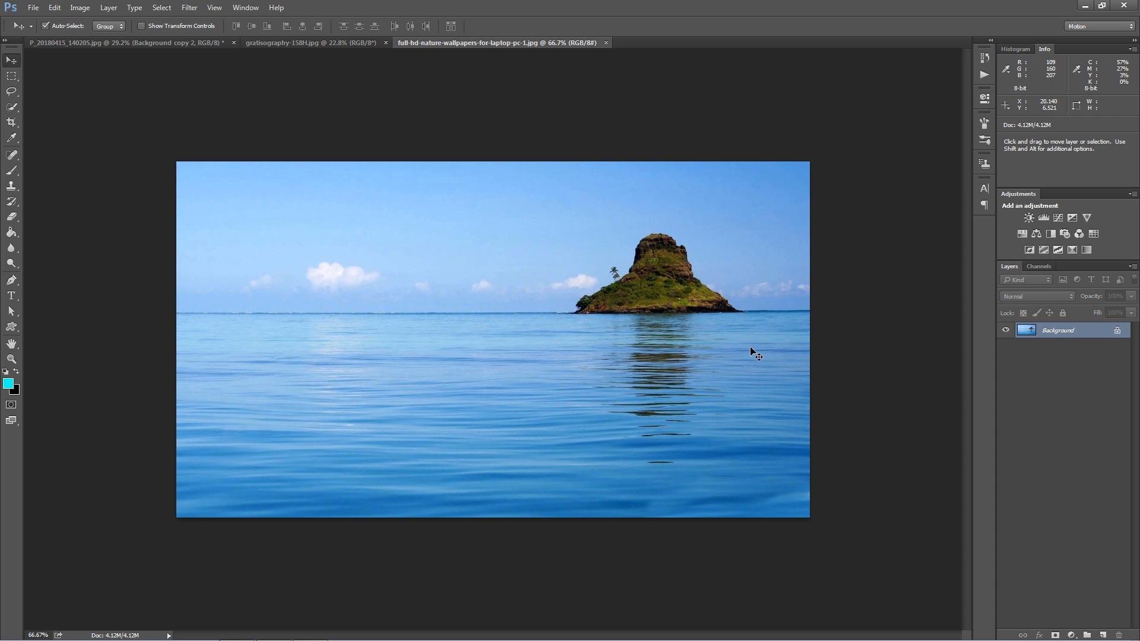
# Step: Try to remove the island and its reflection with a Content-Aware fill of a rectangular selection about 6.65 wide and 9.4 high, and deselect
pyautogui.click(11, 76)
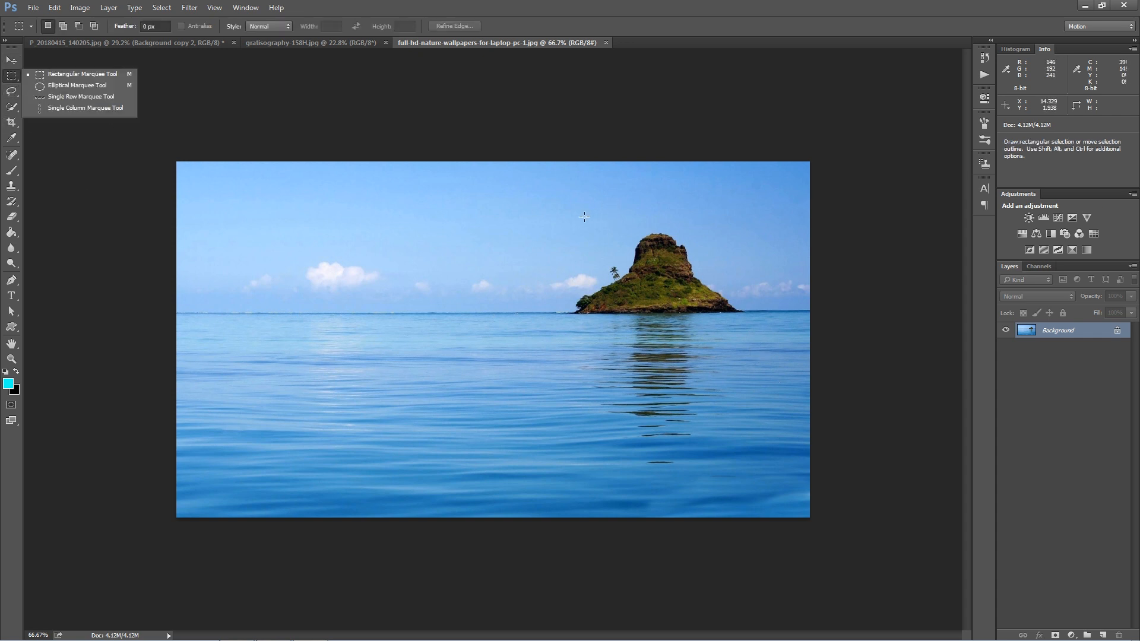
pyautogui.moveTo(561, 205); pyautogui.dragTo(750, 475)
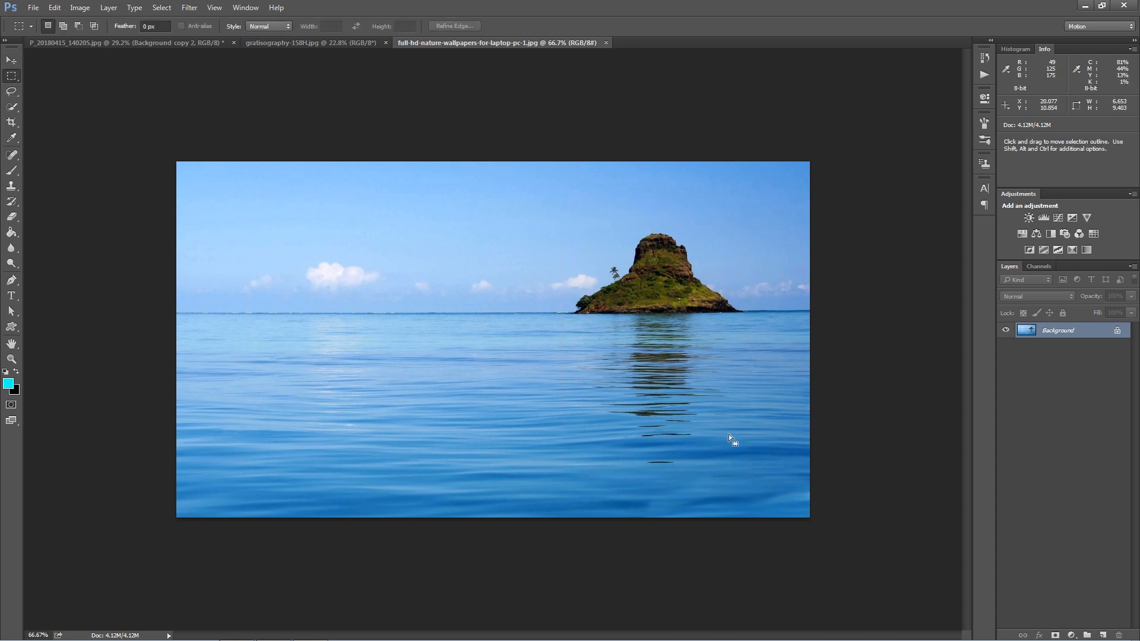
pyautogui.rightClick(713, 455)
pyautogui.click(737, 557)
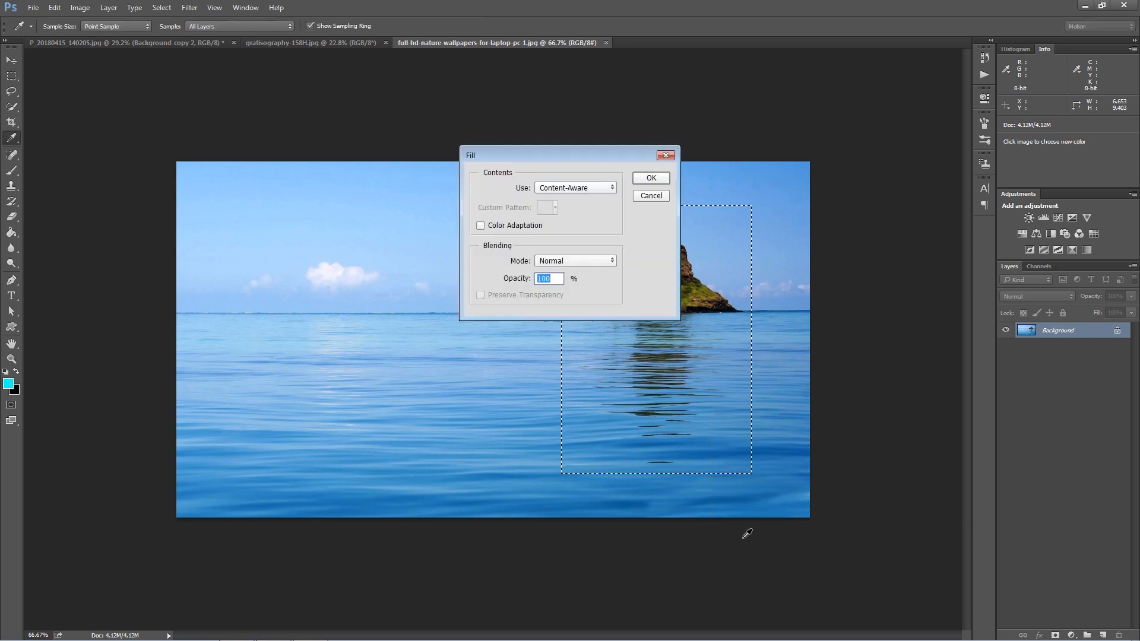
pyautogui.click(650, 178)
pyautogui.hotkey('ctrl', 'd')
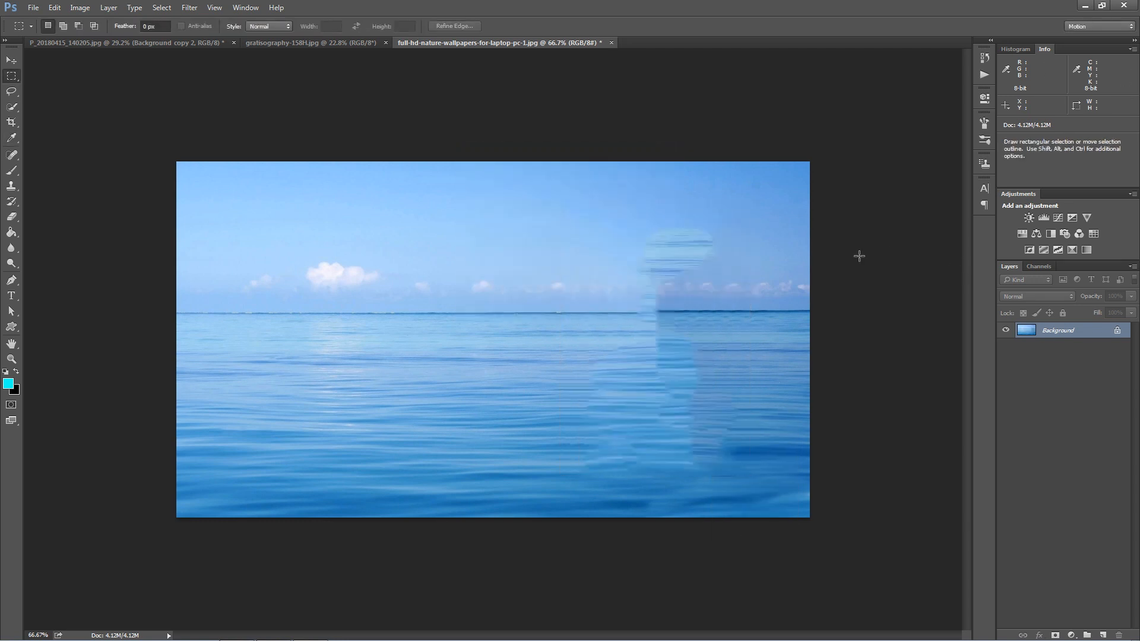
# Step: Undo the Content-Aware fill on the island image and clear the rectangular selection
pyautogui.hotkey('ctrl', 'alt', 'z')
pyautogui.hotkey('ctrl', 'alt', 'z')
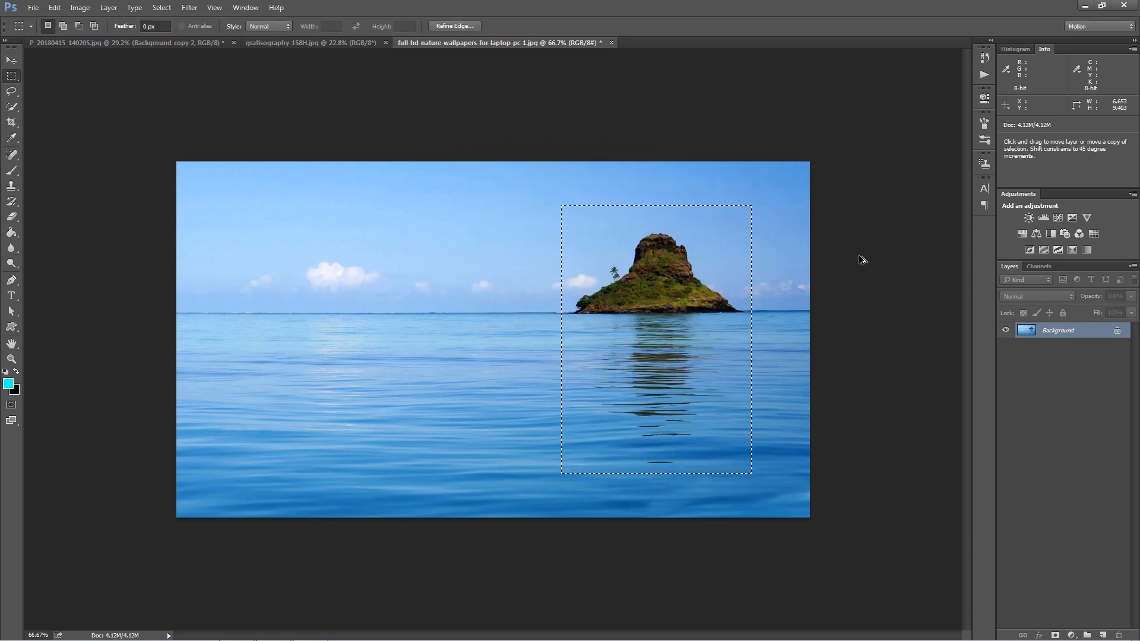
pyautogui.hotkey('ctrl', 'd')
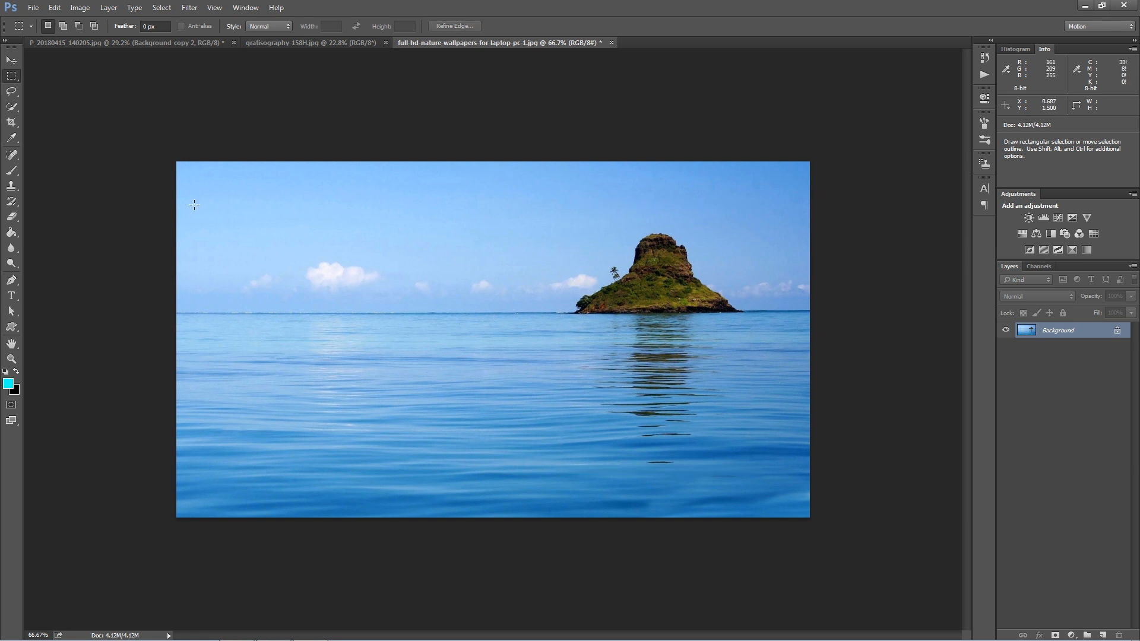
pyautogui.click(12, 187)
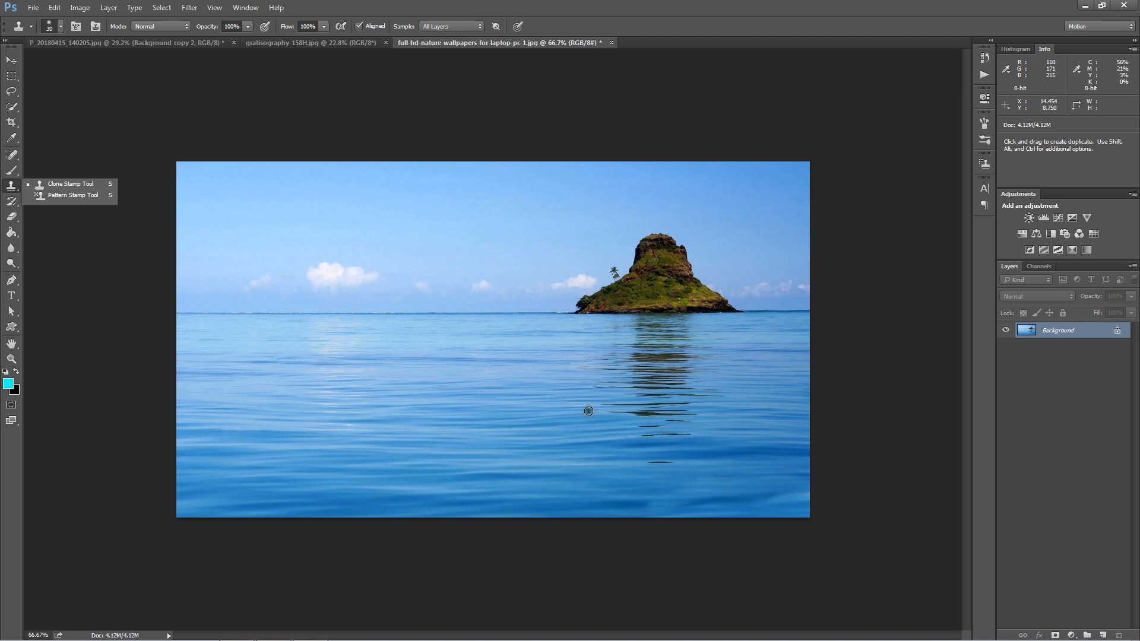
pyautogui.keyDown('alt'); pyautogui.click(559, 390); pyautogui.keyUp('alt')
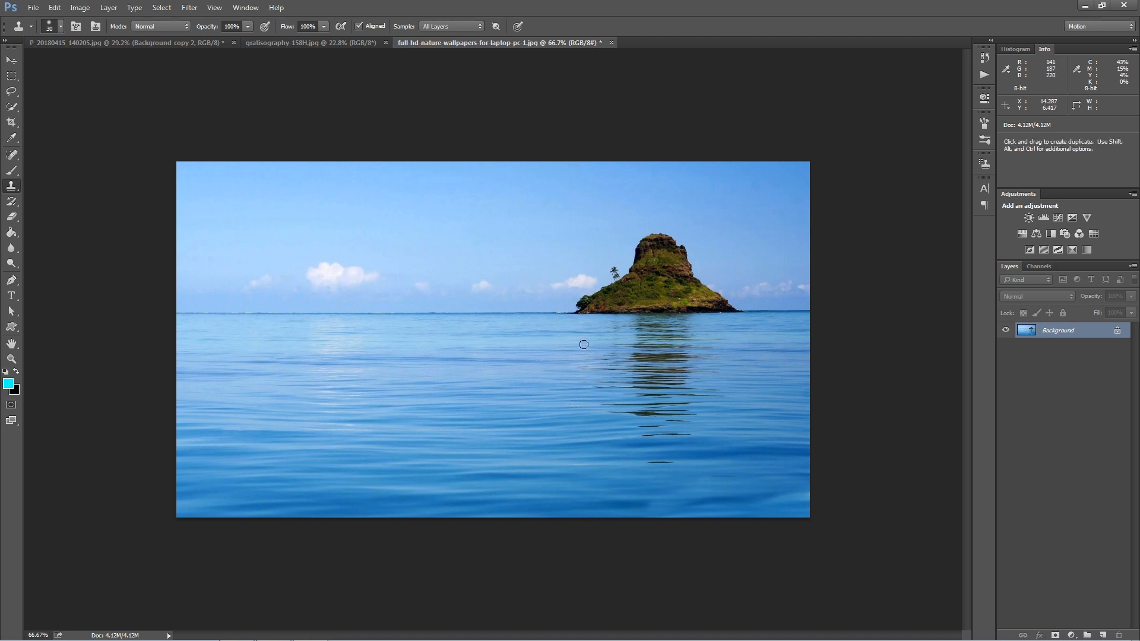
pyautogui.click(11, 76)
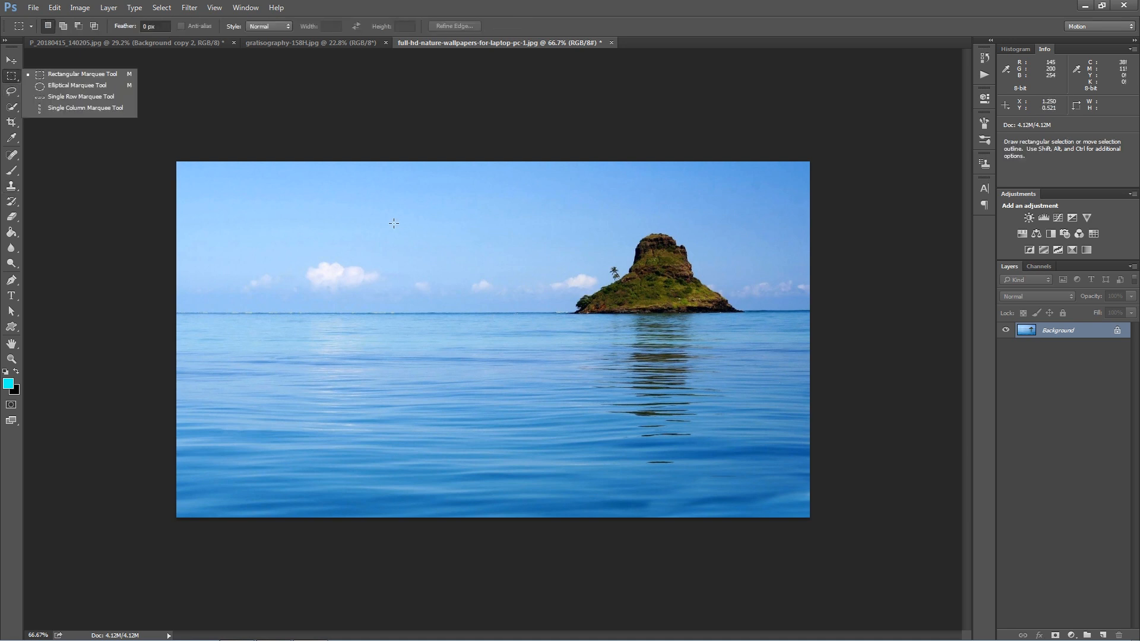
pyautogui.moveTo(359, 207); pyautogui.dragTo(551, 483)
pyautogui.click(547, 479)
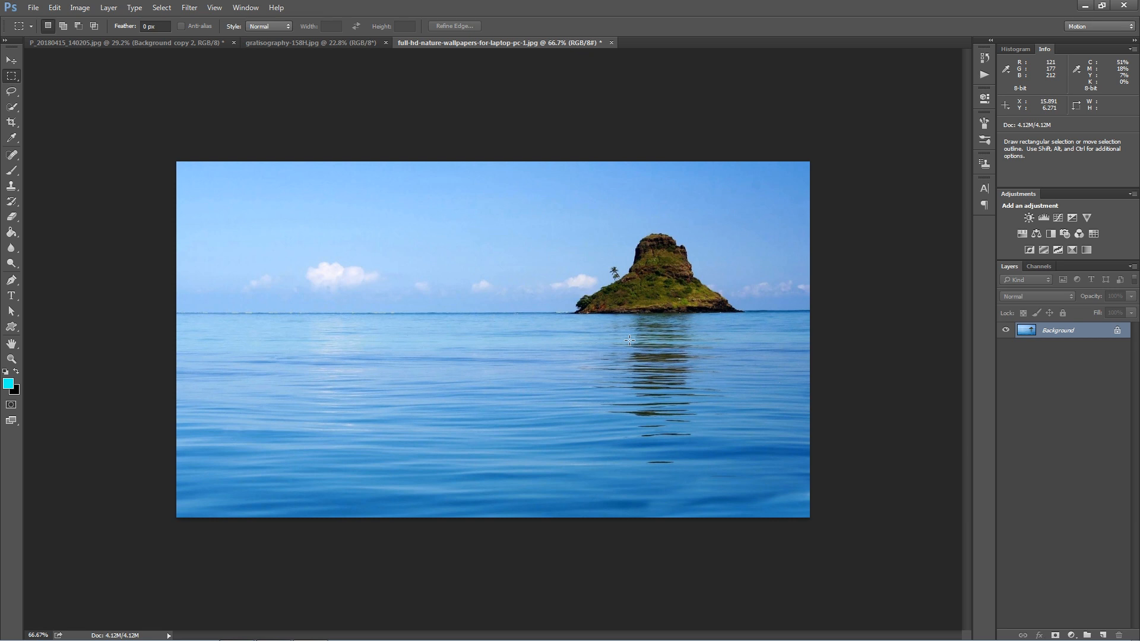
pyautogui.press('v')
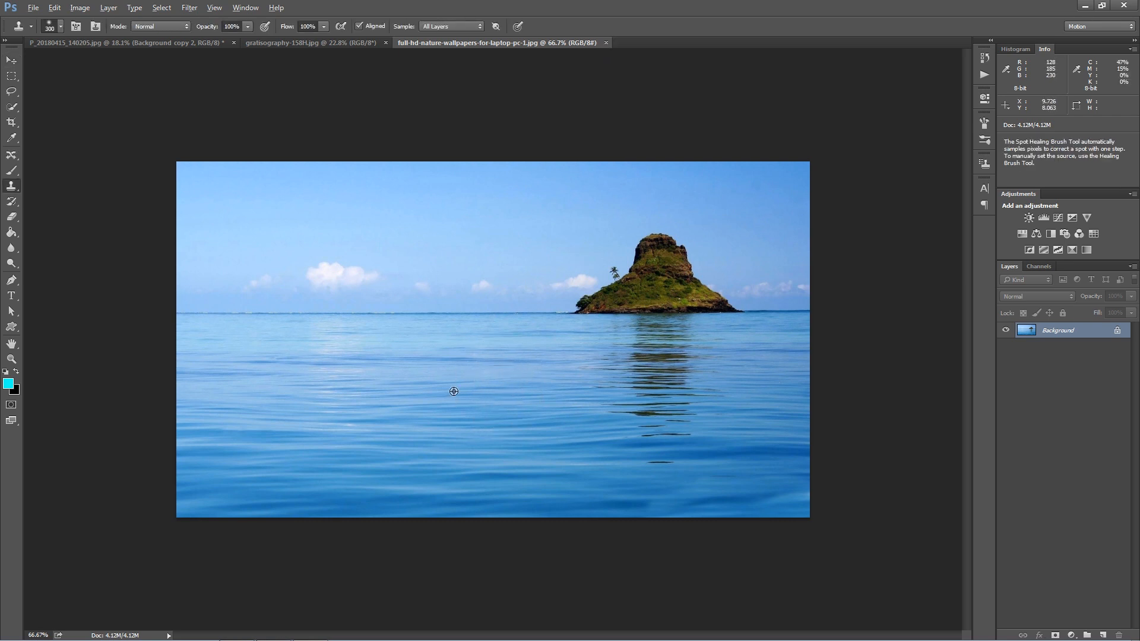
# Step: Clone open sea and horizon over the island's base and its water reflection, lowering the flow to 37% for the last strokes
pyautogui.keyDown('alt'); pyautogui.click(453, 311); pyautogui.keyUp('alt')
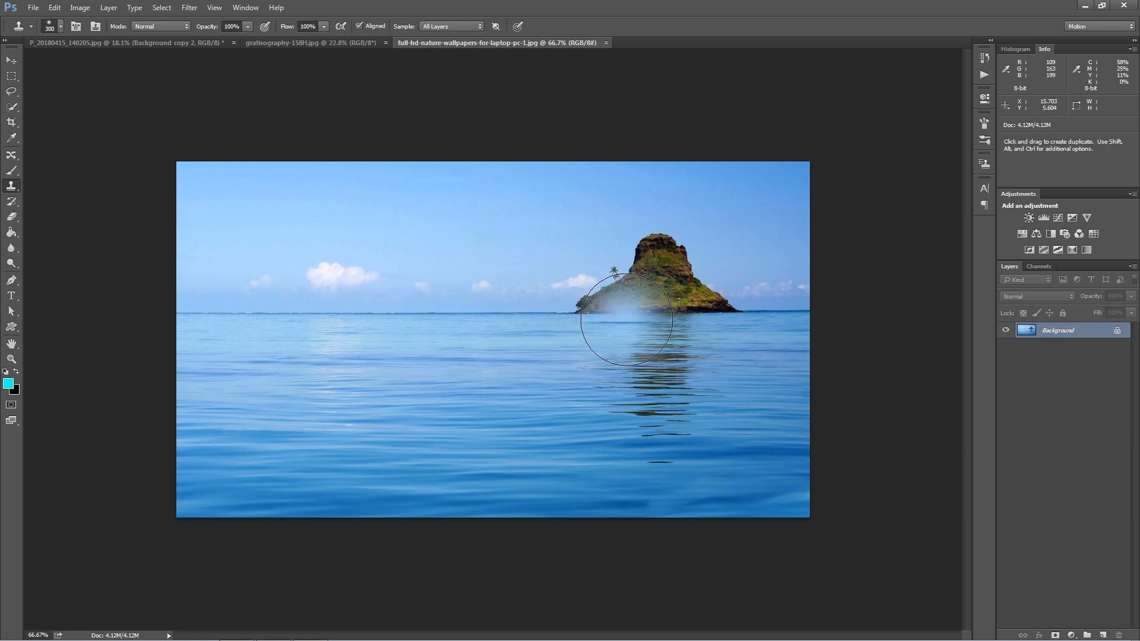
pyautogui.moveTo(638, 311)
pyautogui.mouseDown()
pyautogui.moveTo(680, 311)
pyautogui.moveTo(659, 314)
pyautogui.moveTo(667, 347)
pyautogui.moveTo(617, 376)
pyautogui.moveTo(680, 433)
pyautogui.moveTo(653, 467)
pyautogui.moveTo(655, 441)
pyautogui.moveTo(756, 367)
pyautogui.moveTo(747, 324)
pyautogui.moveTo(698, 386)
pyautogui.mouseUp()
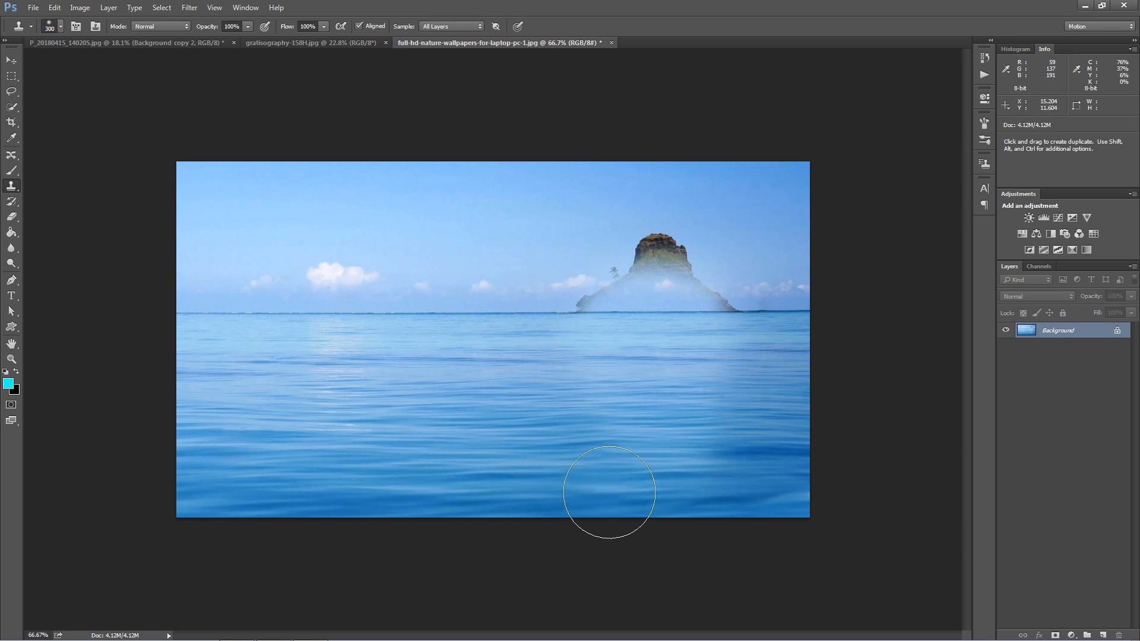
pyautogui.moveTo(286, 30); pyautogui.dragTo(257, 35)
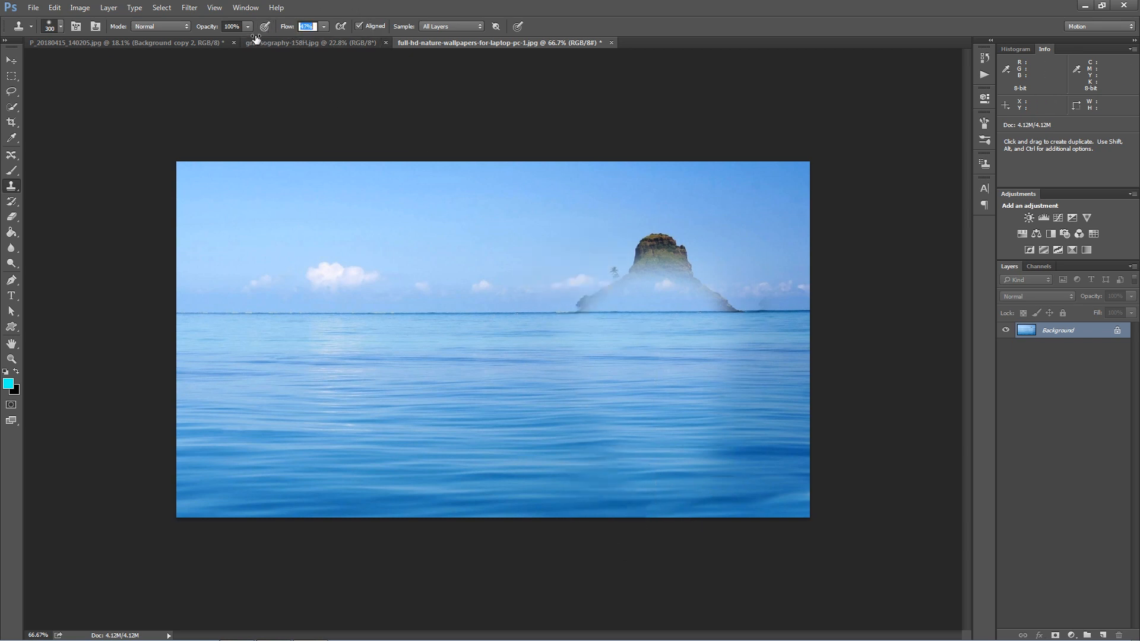
pyautogui.moveTo(710, 496)
pyautogui.mouseDown()
pyautogui.moveTo(734, 450)
pyautogui.moveTo(692, 444)
pyautogui.mouseUp()
pyautogui.moveTo(750, 361)
pyautogui.mouseDown()
pyautogui.moveTo(926, 337)
pyautogui.moveTo(845, 427)
pyautogui.moveTo(763, 331)
pyautogui.mouseUp()
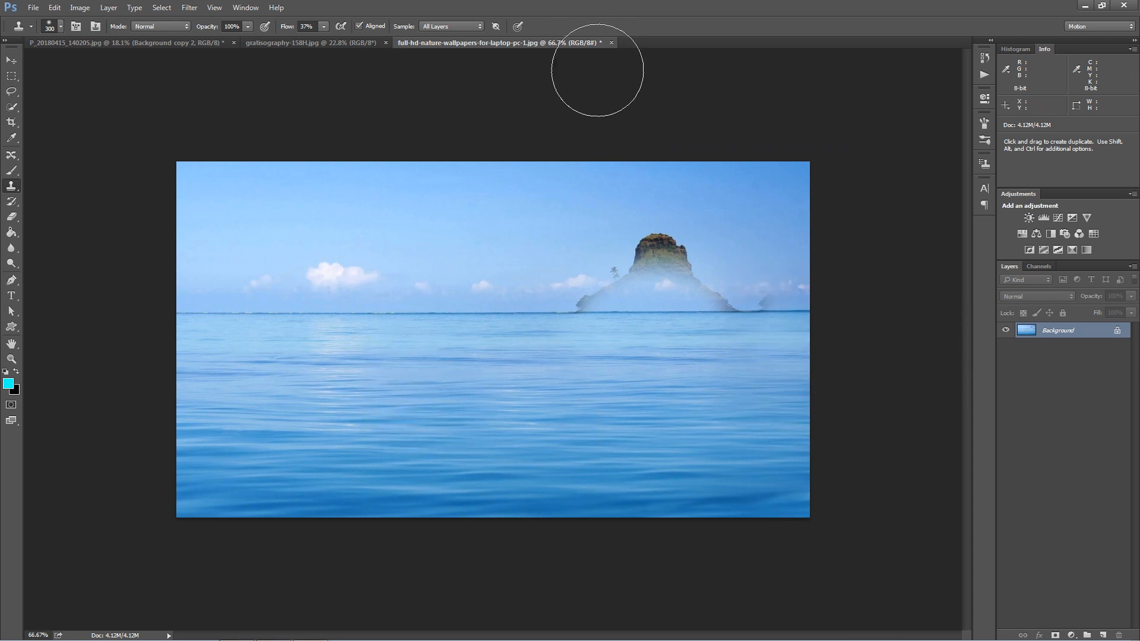
# Step: Move the sea image into the P_20180415_140205.jpg document and scale it proportionally to about 280%, covering the photo's full width
pyautogui.press('v')
pyautogui.moveTo(187, 44); pyautogui.dragTo(464, 388)
pyautogui.hotkey('ctrl', 't')
pyautogui.moveTo(532, 431); pyautogui.dragTo(649, 488)
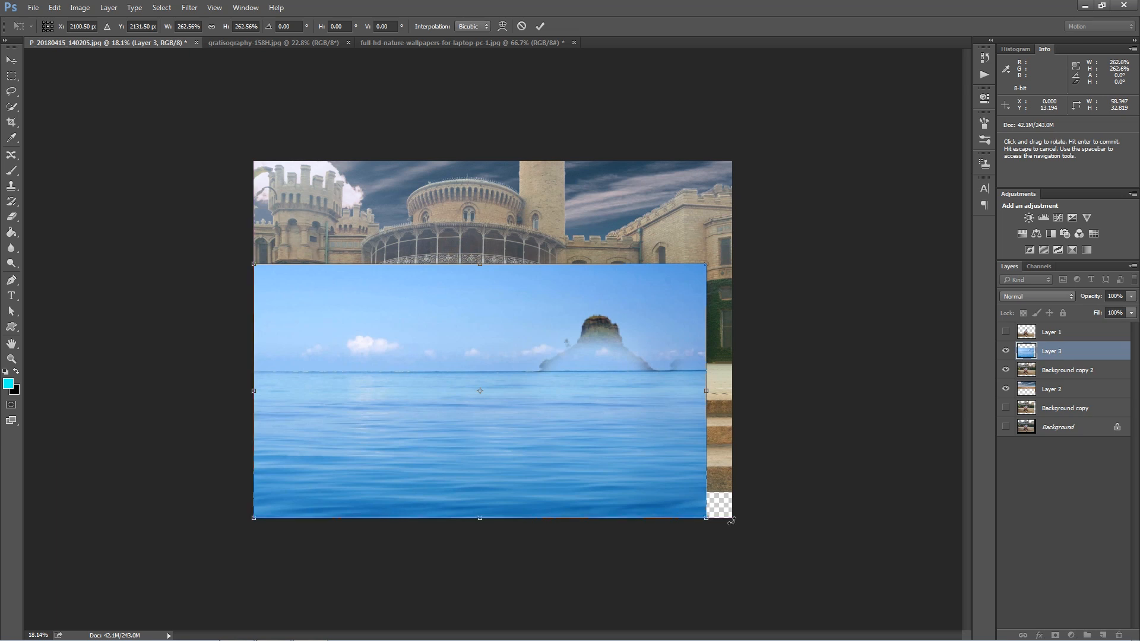
pyautogui.moveTo(706, 517); pyautogui.dragTo(735, 534)
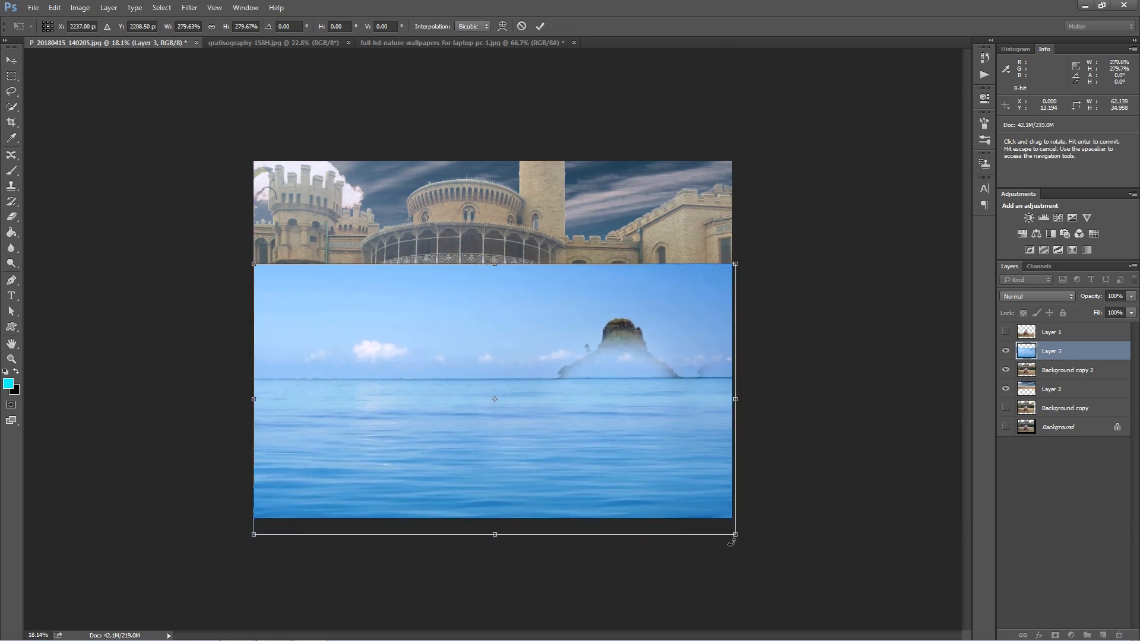
pyautogui.press('Return')
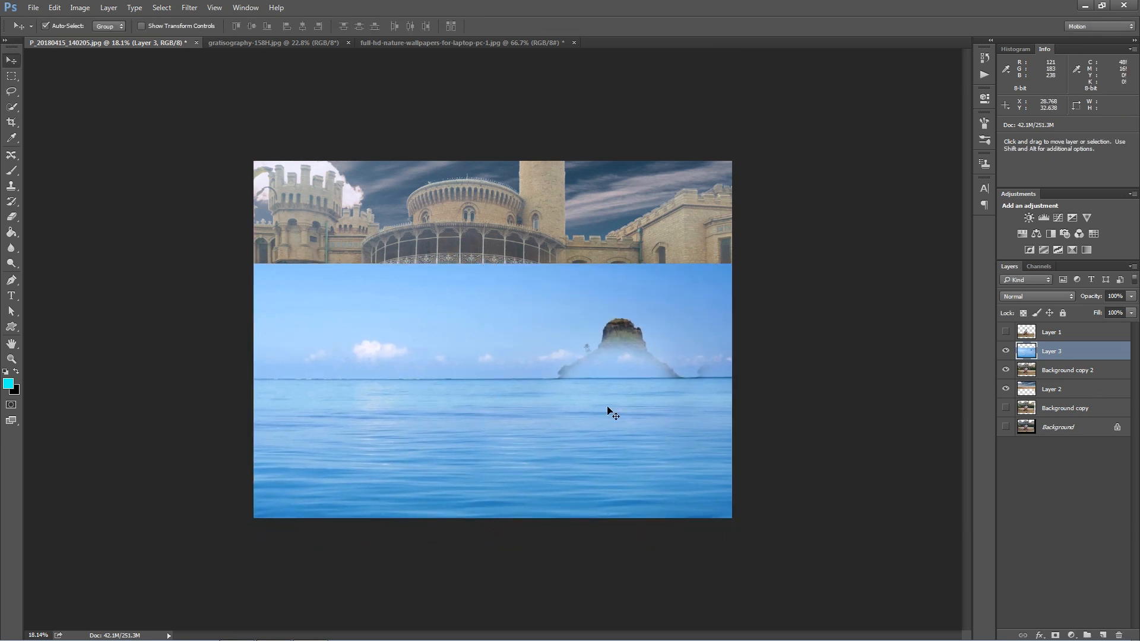
# Step: Add a layer mask to the sea layer and set the Gradient tool to the linear style
pyautogui.click(1054, 635)
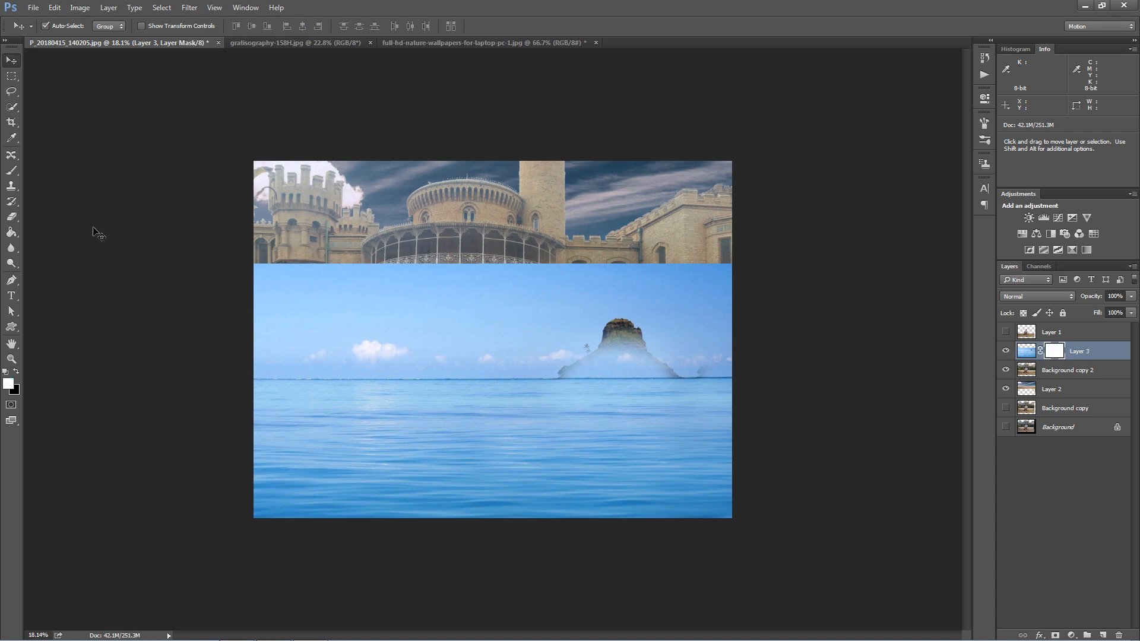
pyautogui.moveTo(11, 233); pyautogui.dragTo(59, 232)
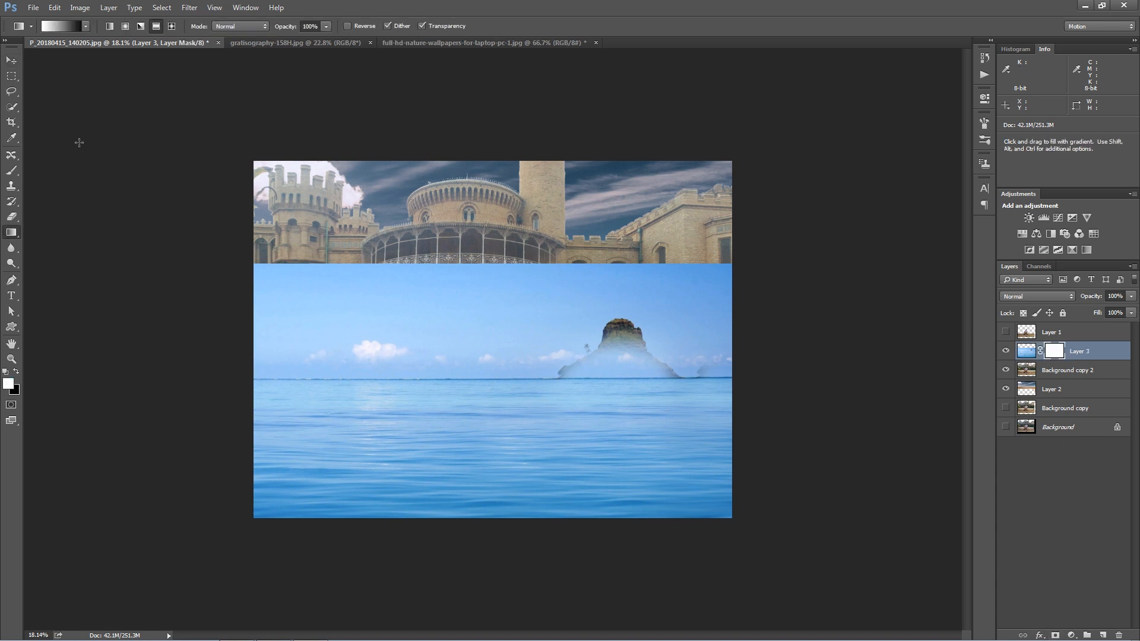
pyautogui.click(110, 26)
# Step: Try a short vertical white-to-black gradient on the sea layer's mask just below the horizon
pyautogui.hotkey('ctrl', '+')
pyautogui.scroll(3, 518, 512)
pyautogui.moveTo(422, 263); pyautogui.dragTo(429, 279)
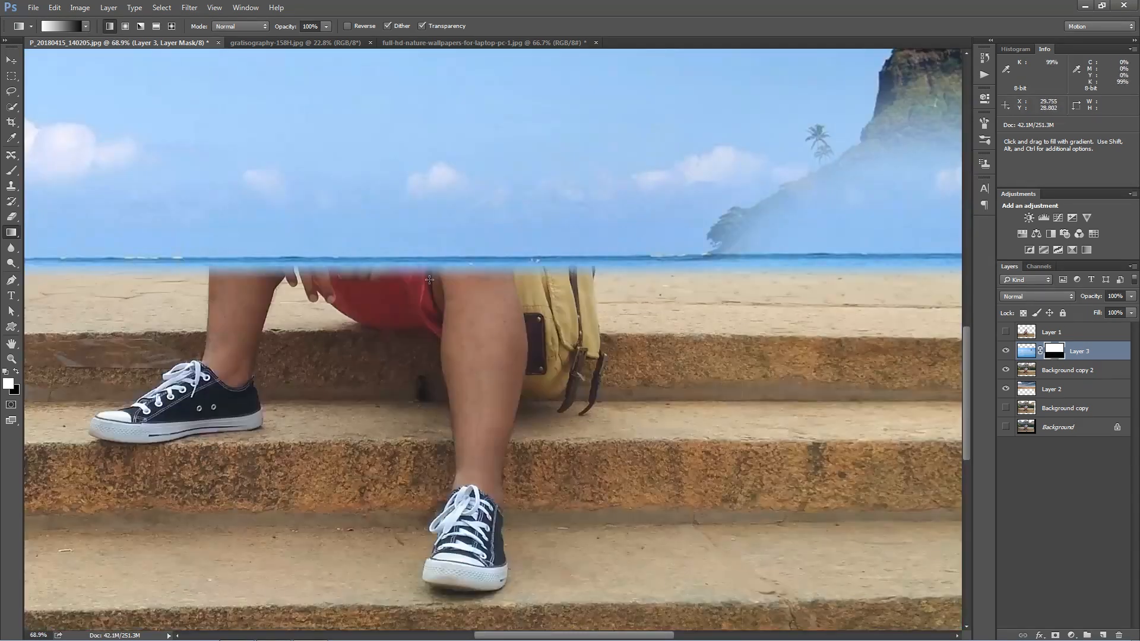
pyautogui.press('ctrl')
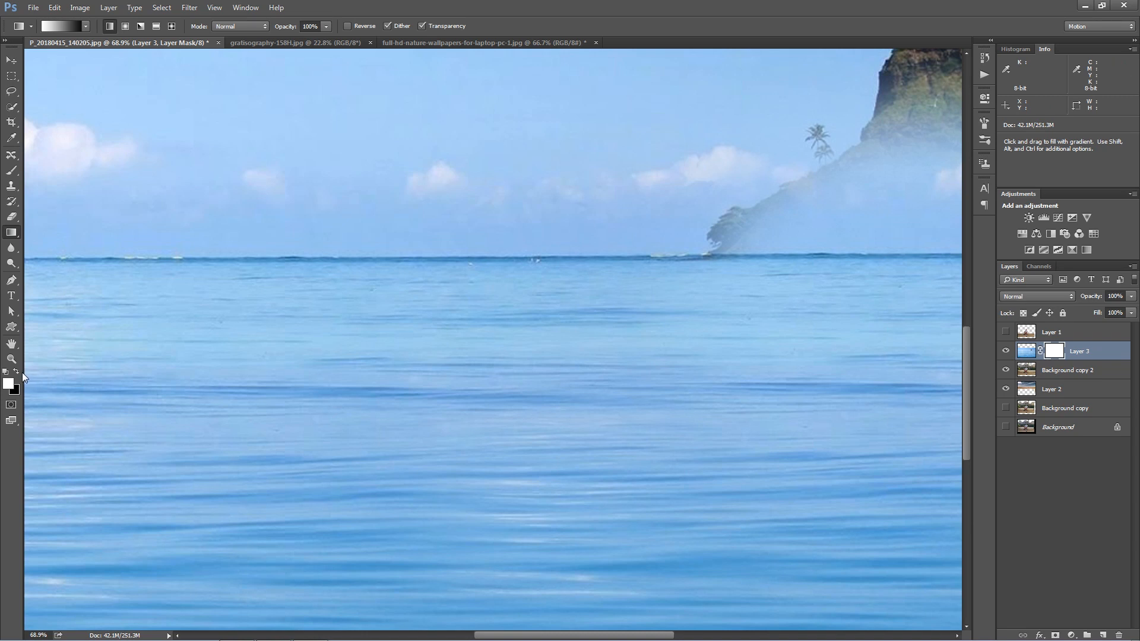
# Step: Mask out everything above the sea with a short black-to-white linear gradient running downward from the horizon
pyautogui.click(12, 359)
pyautogui.click(16, 371)
pyautogui.click(12, 232)
pyautogui.click(66, 232)
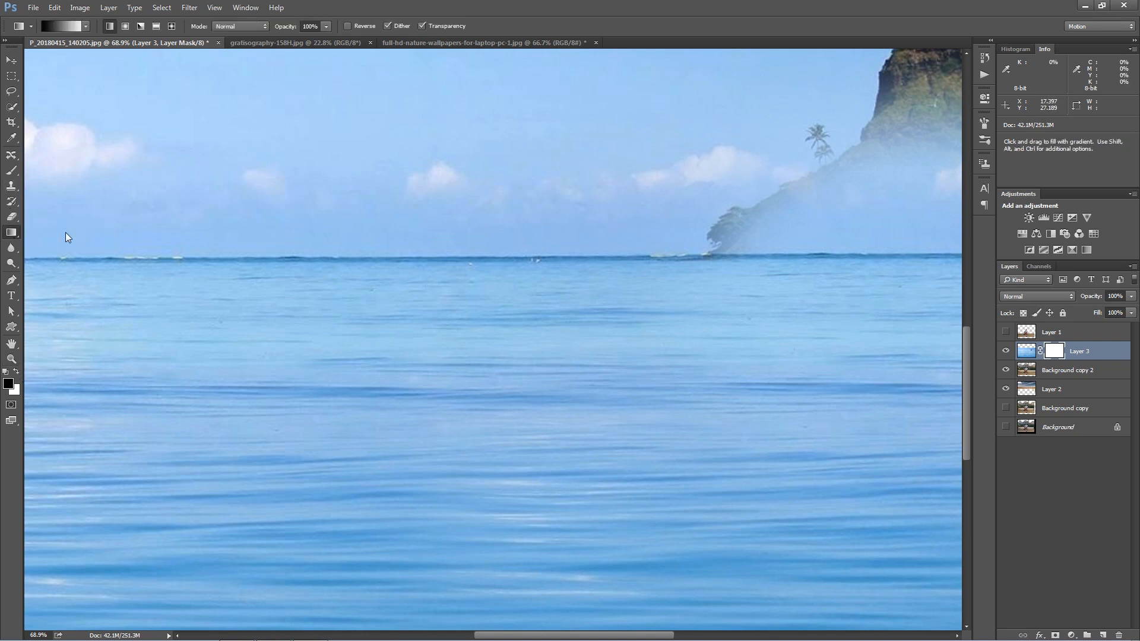
pyautogui.moveTo(476, 259)
pyautogui.mouseDown()
pyautogui.moveTo(475, 304)
pyautogui.moveTo(478, 277)
pyautogui.mouseUp()
# Step: Move the masked sea layer down until the water starts just below the lowest stone step
pyautogui.hotkey('ctrl', '0')
pyautogui.press('v')
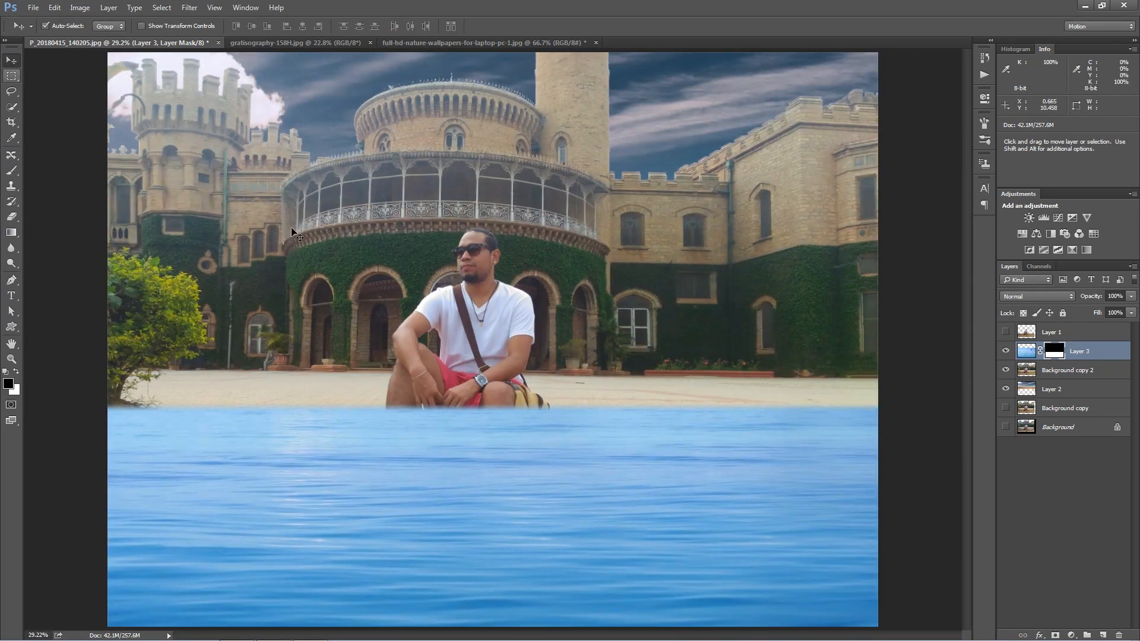
pyautogui.scroll(-4, 423, 238)
pyautogui.moveTo(486, 407); pyautogui.dragTo(471, 511)
pyautogui.moveTo(561, 520)
pyautogui.mouseDown()
pyautogui.moveTo(596, 519)
pyautogui.moveTo(578, 517)
pyautogui.mouseUp()
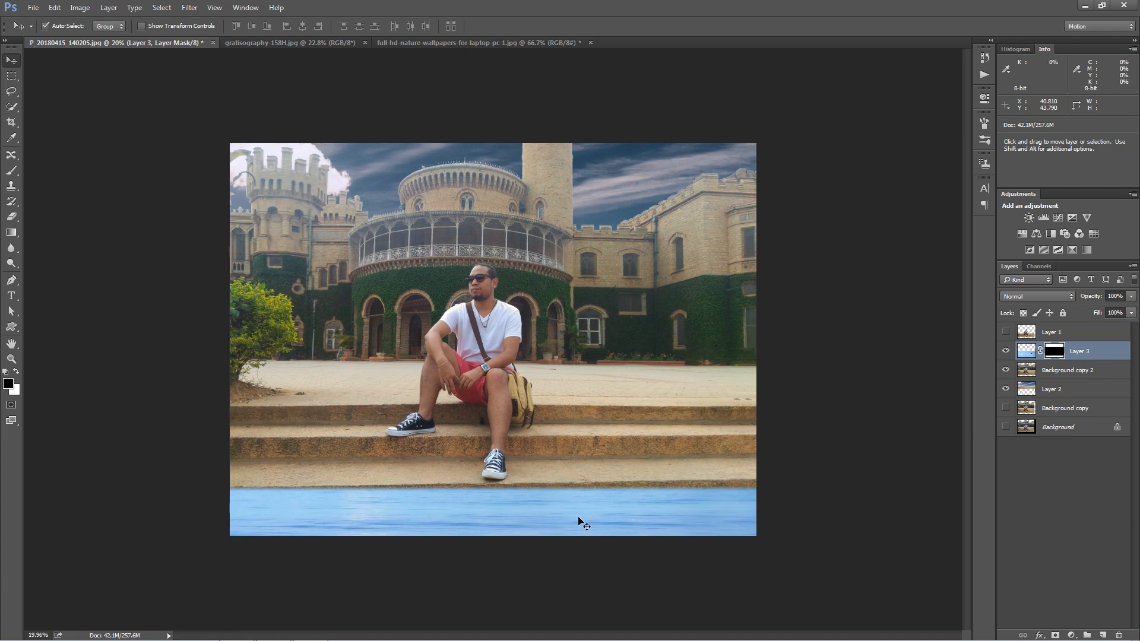
# Step: Scale the sea layer proportionally from its centre to about 105.6%
pyautogui.hotkey('ctrl', 't')
pyautogui.moveTo(759, 358); pyautogui.dragTo(778, 349)
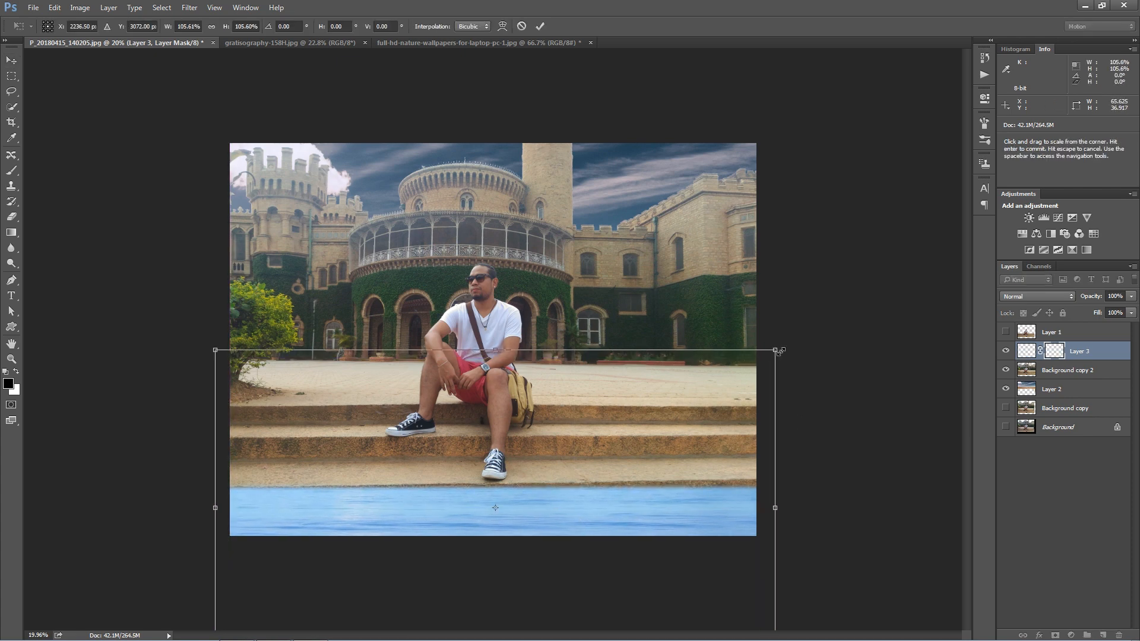
pyautogui.press('Return')
pyautogui.hotkey('ctrl', '0')
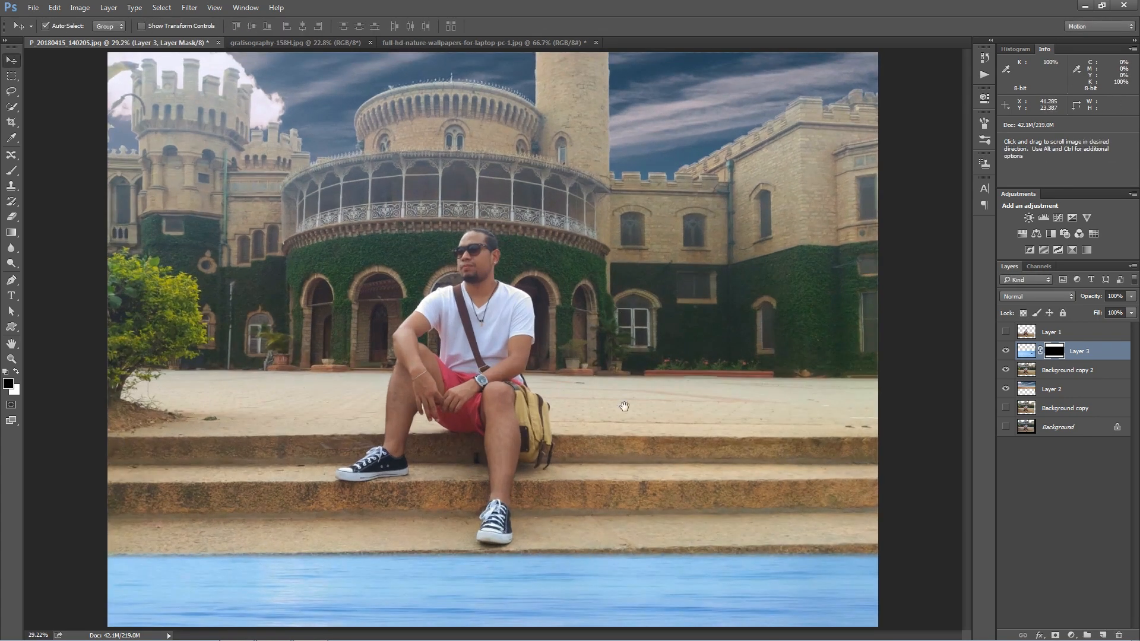
# Step: Enlarge the sea layer slightly more so the water sits closer to the lowest step's edge
pyautogui.scroll(1, 627, 455)
pyautogui.moveTo(633, 585); pyautogui.dragTo(587, 313)
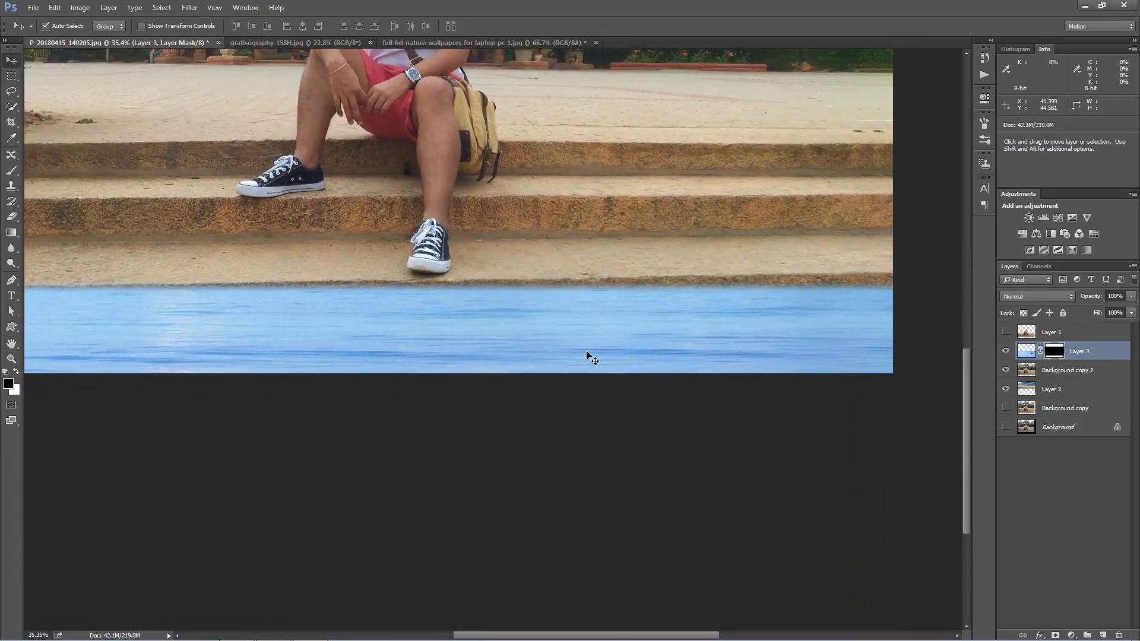
pyautogui.hotkey('ctrl', 't')
pyautogui.moveTo(957, 332)
pyautogui.mouseDown()
pyautogui.moveTo(958, 312)
pyautogui.moveTo(955, 323)
pyautogui.mouseUp()
pyautogui.hotkey('ctrl', '0')
pyautogui.press('Return')
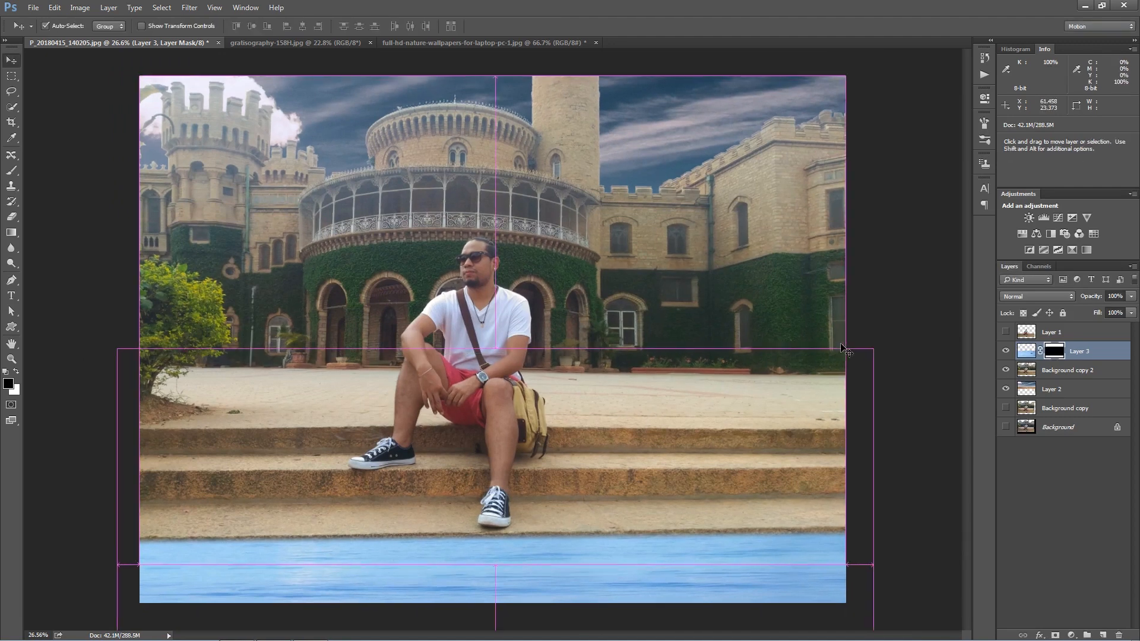
pyautogui.hotkey('ctrl', '+')
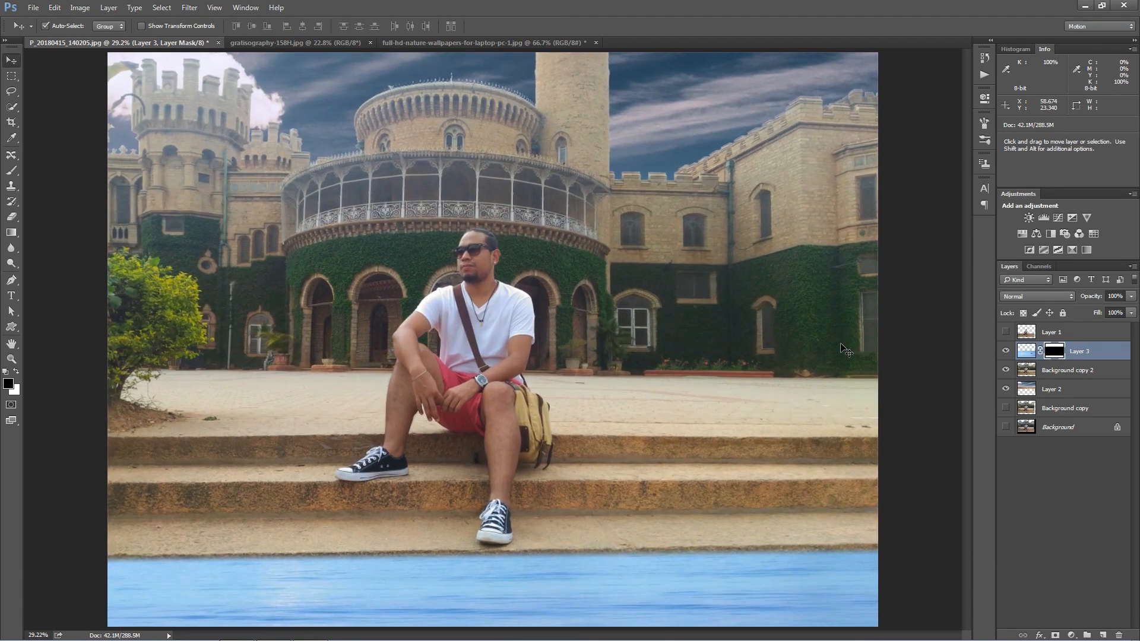
# Step: Squash the sea layer to about 80% of its height and shift it up over the stone steps
pyautogui.hotkey('ctrl', 't')
pyautogui.scroll(-4, 536, 436)
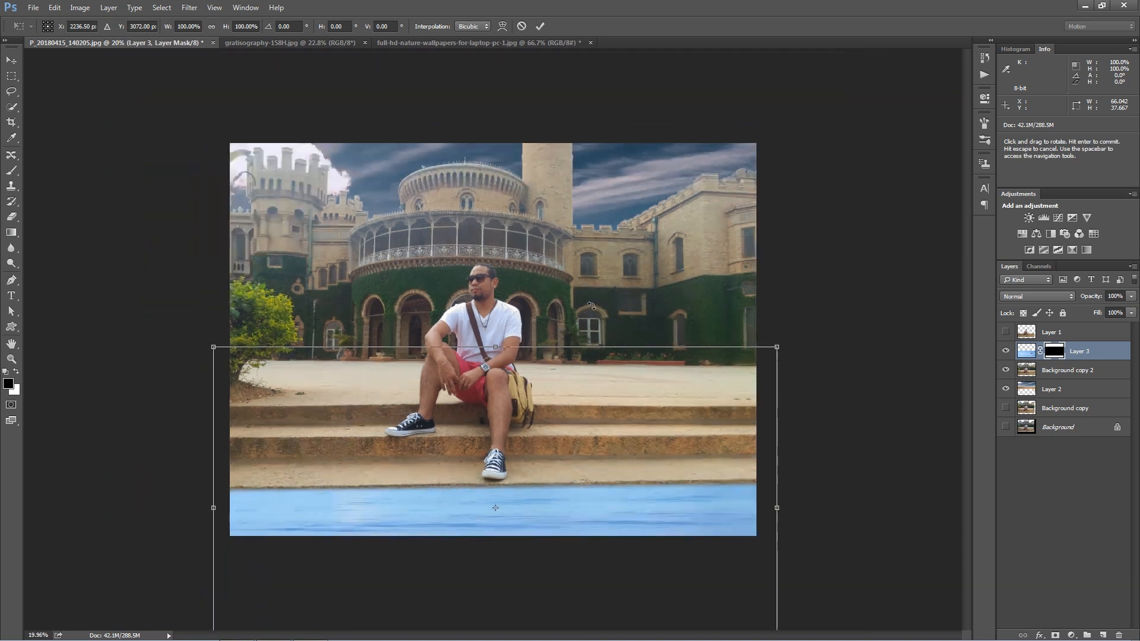
pyautogui.moveTo(493, 585); pyautogui.dragTo(489, 538)
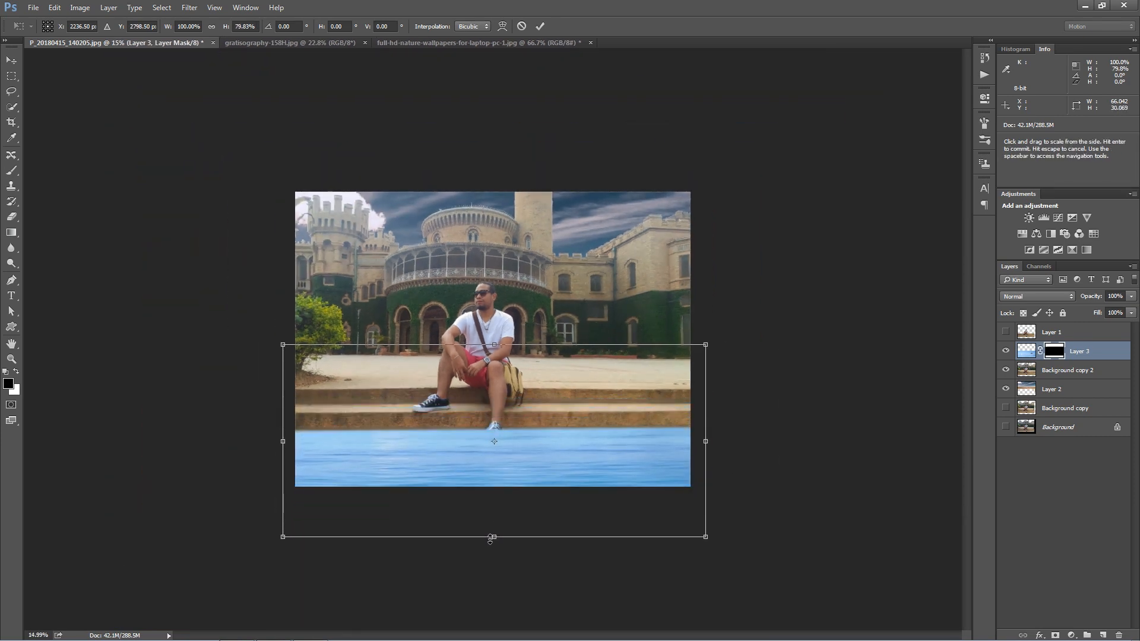
pyautogui.moveTo(515, 468); pyautogui.dragTo(521, 429)
pyautogui.press('Return')
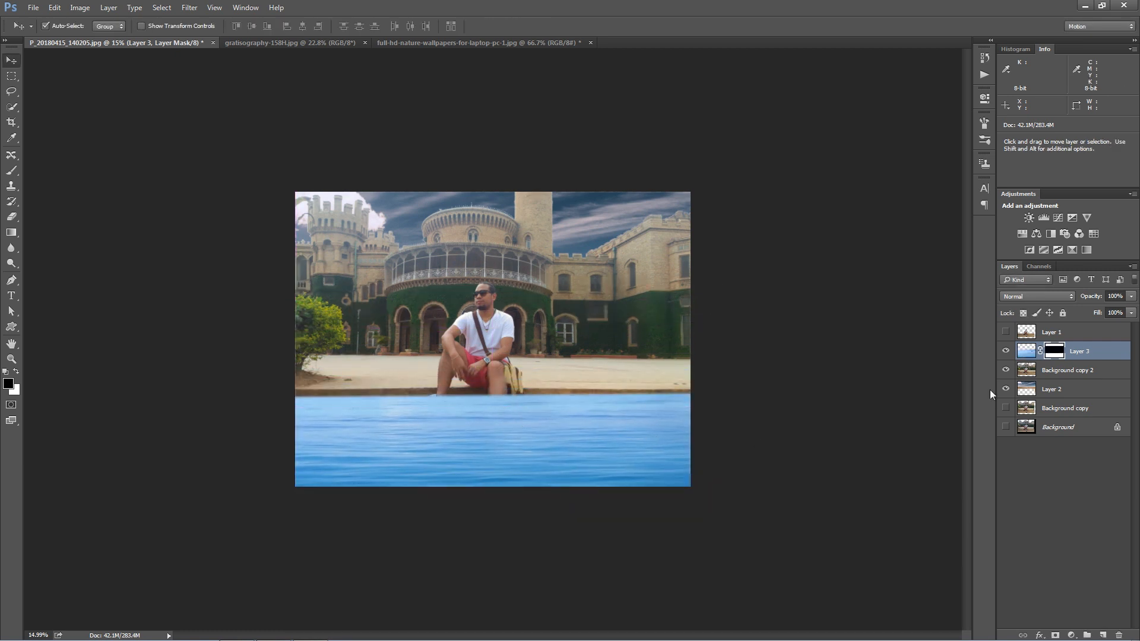
# Step: Extend the mask with a new black-to-white gradient farther down the water, and move the sea layer back below the lowest step
pyautogui.click(11, 232)
pyautogui.hotkey('ctrl', '+')
pyautogui.moveTo(376, 477); pyautogui.dragTo(377, 493)
pyautogui.press('v')
pyautogui.moveTo(462, 505); pyautogui.dragTo(473, 557)
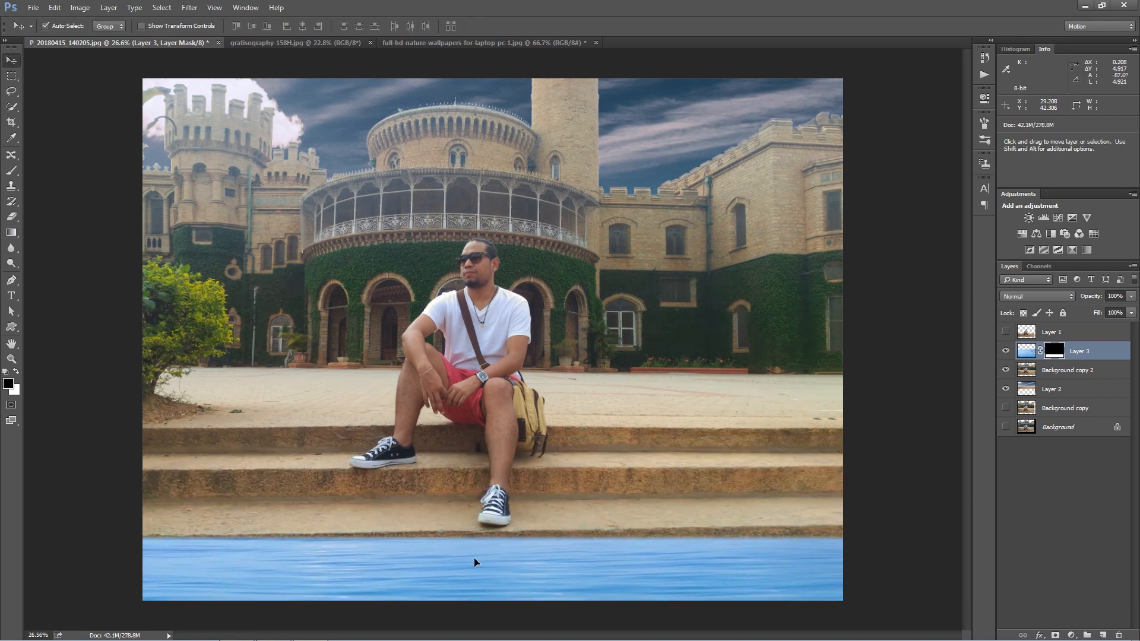
# Step: Rotate the sea layer by about -0.7° to align the waterline with the lowest step's edge
pyautogui.hotkey('ctrl', 't')
pyautogui.moveTo(917, 516); pyautogui.dragTo(920, 509)
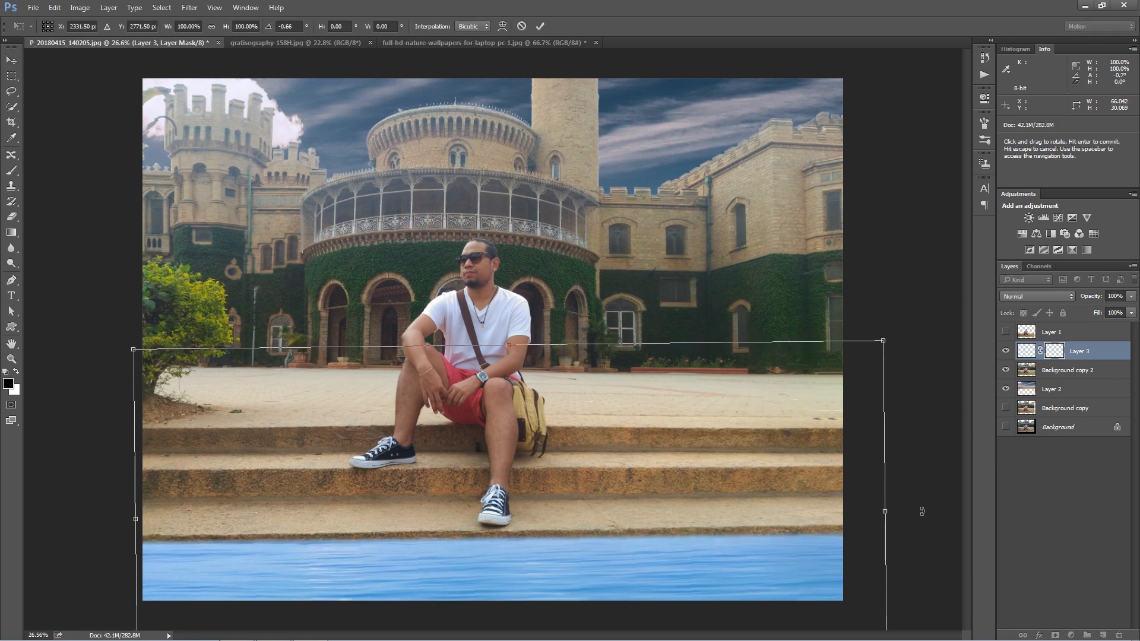
pyautogui.press('Return')
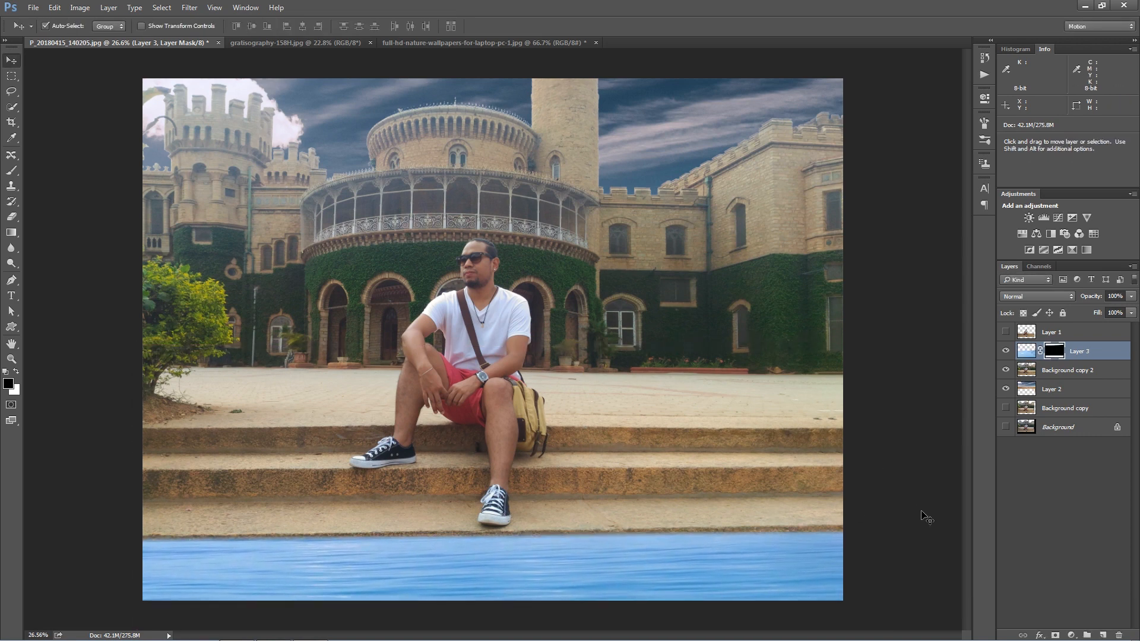
pyautogui.scroll(1, 923, 517)
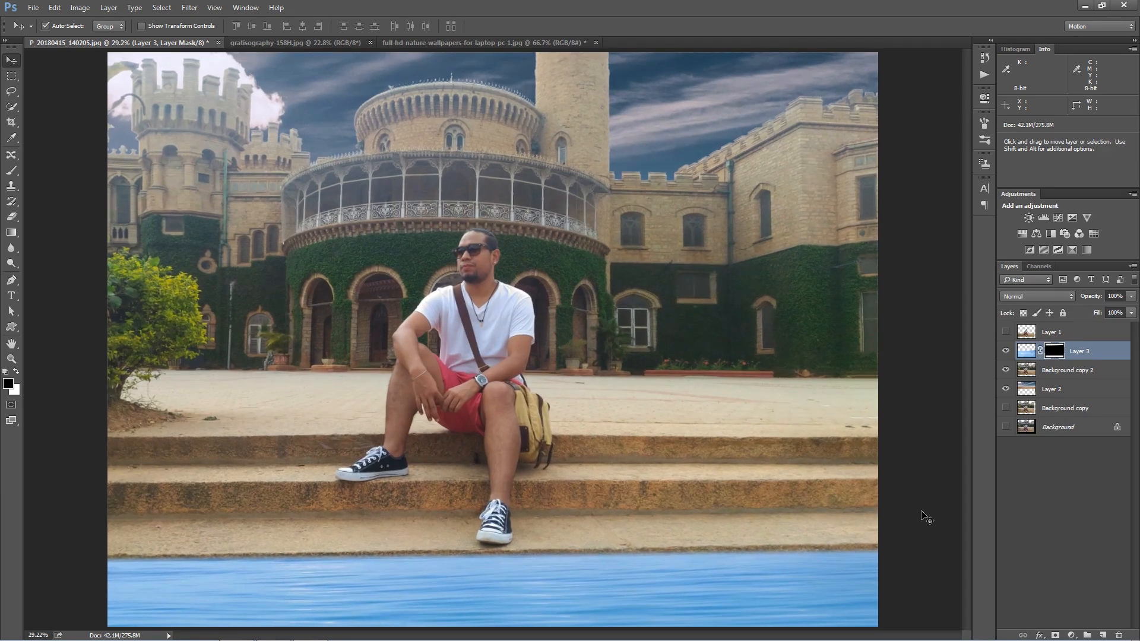
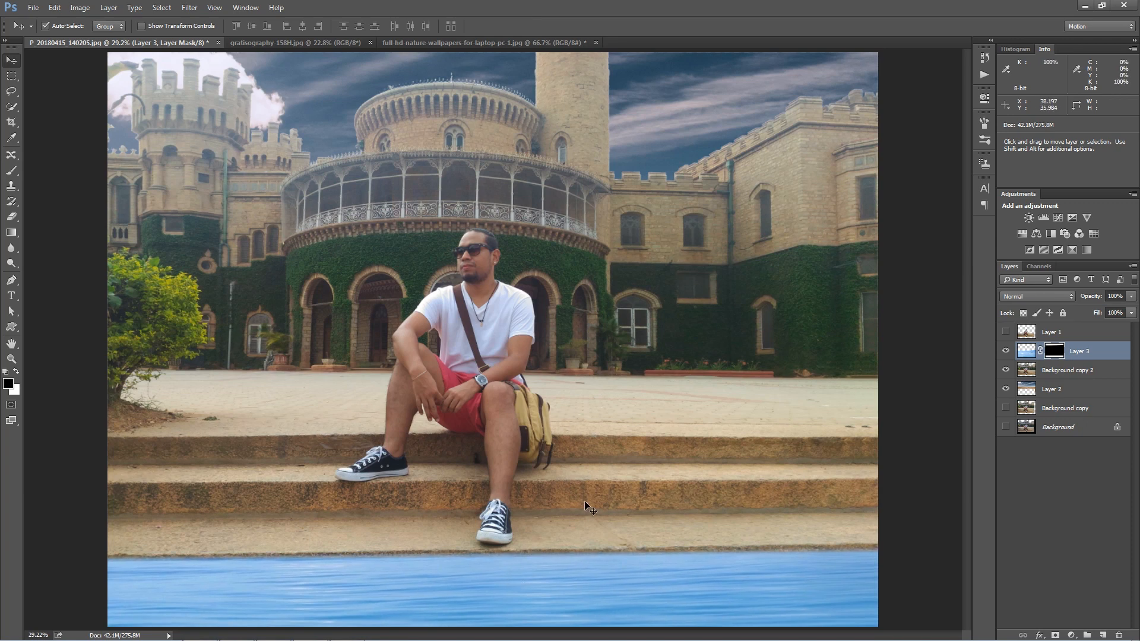
# Step: Try a Hue/Saturation adjustment layer above the sea layer with saturation +32, and reset the adjustment
pyautogui.scroll(-1, 598, 419)
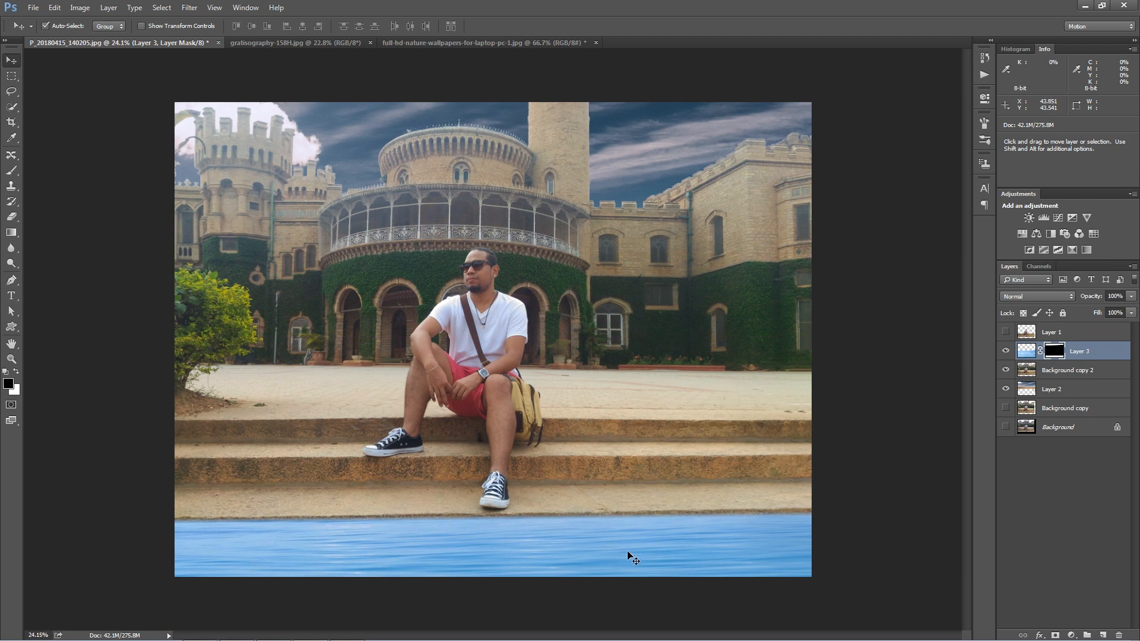
pyautogui.click(1005, 351)
pyautogui.click(1005, 351)
pyautogui.click(1027, 354)
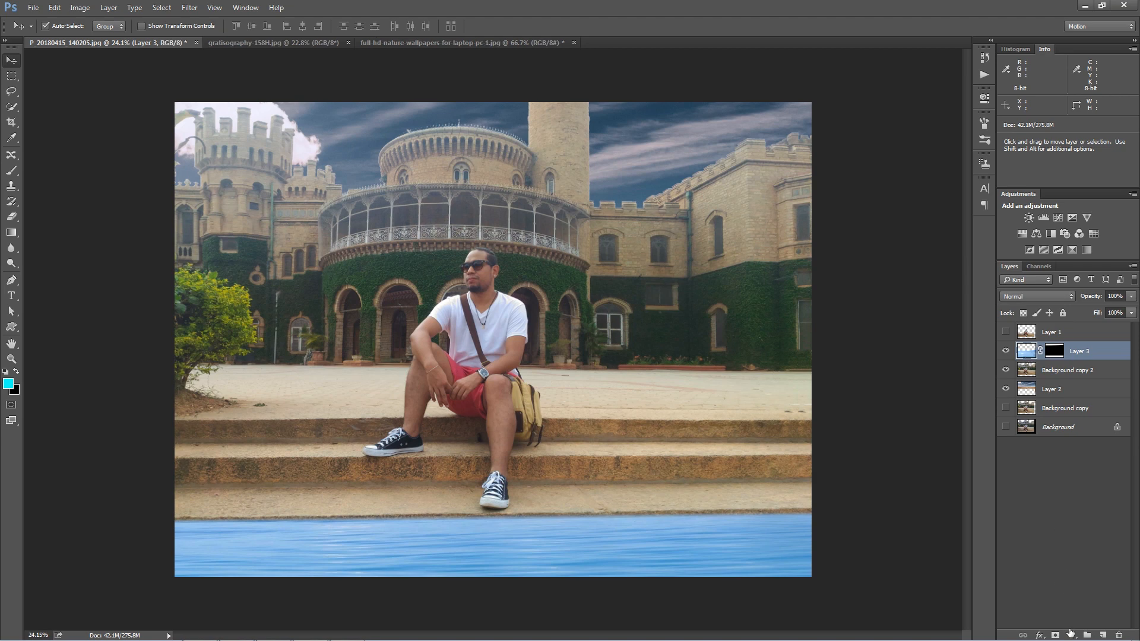
pyautogui.click(1071, 634)
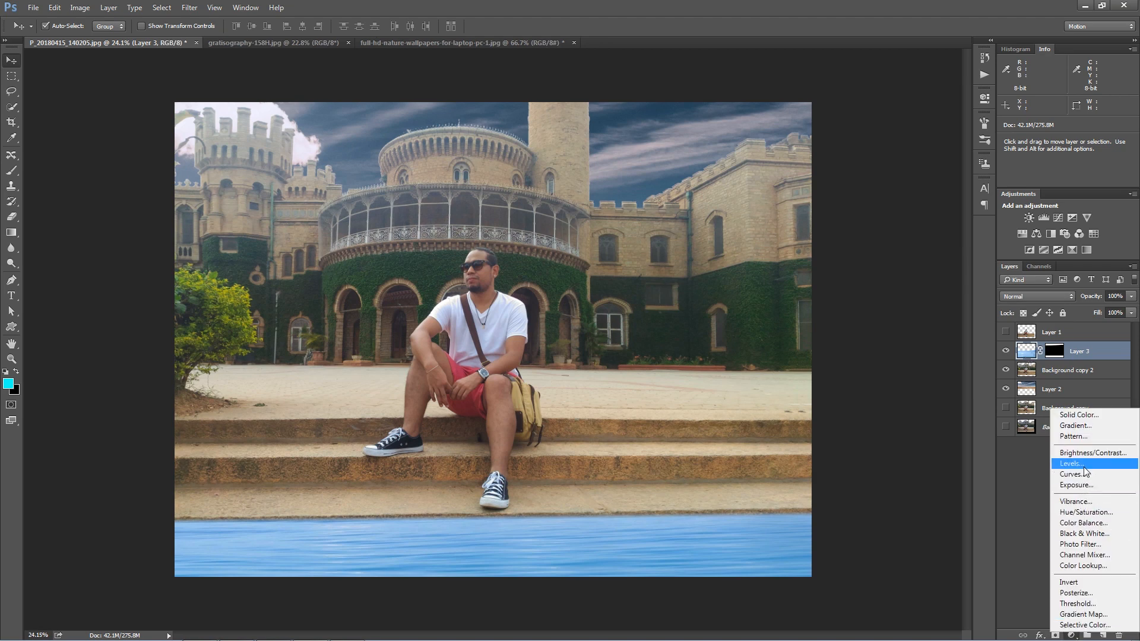
pyautogui.click(1085, 511)
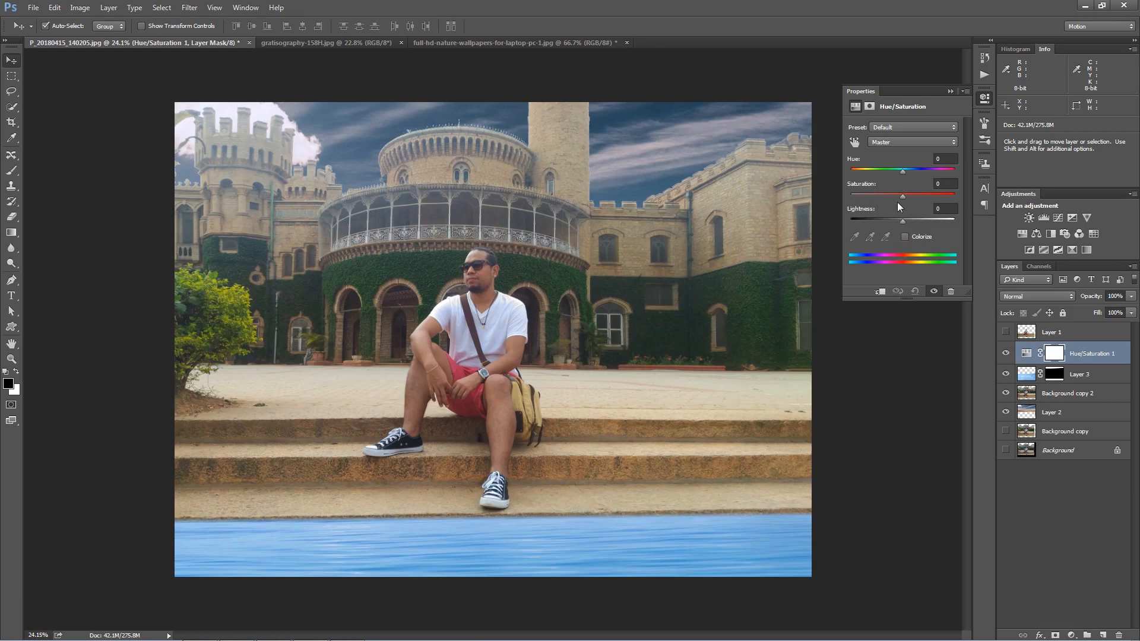
pyautogui.moveTo(902, 196); pyautogui.dragTo(919, 193)
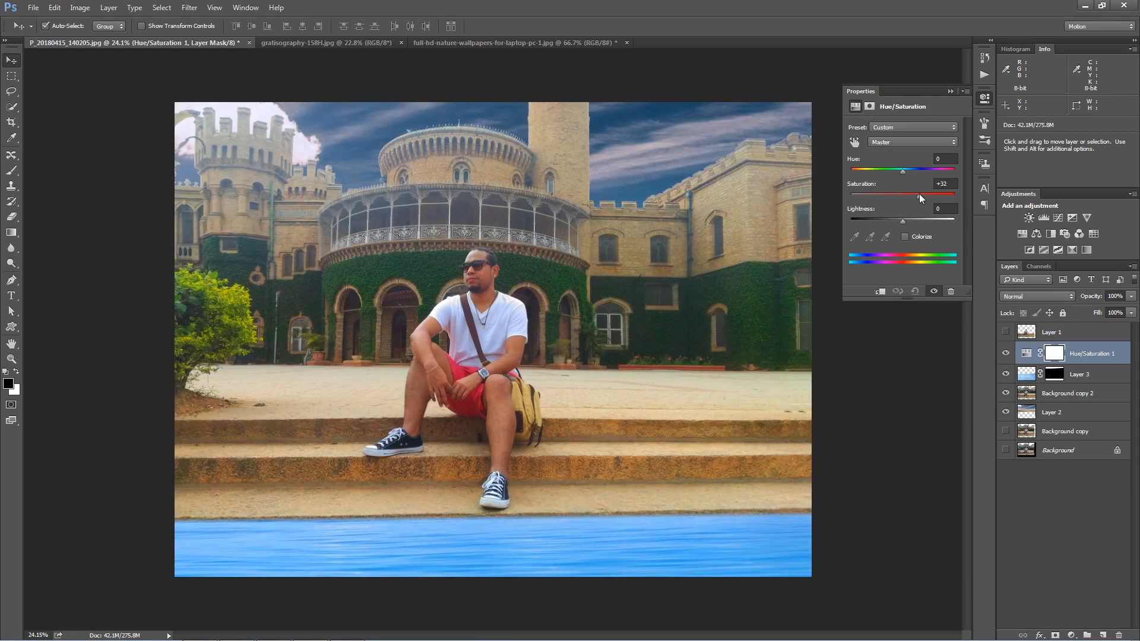
pyautogui.click(915, 291)
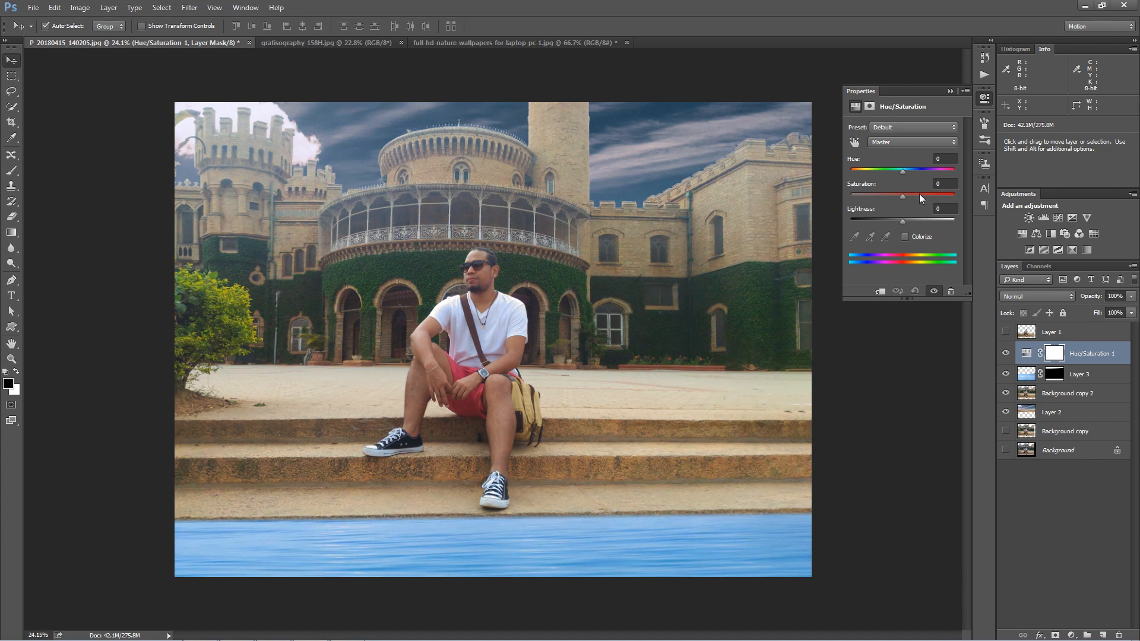
# Step: Try hue +2 and saturation +32 with the adjustment clipped to the sea layer, and delete the adjustment layer
pyautogui.click(879, 293)
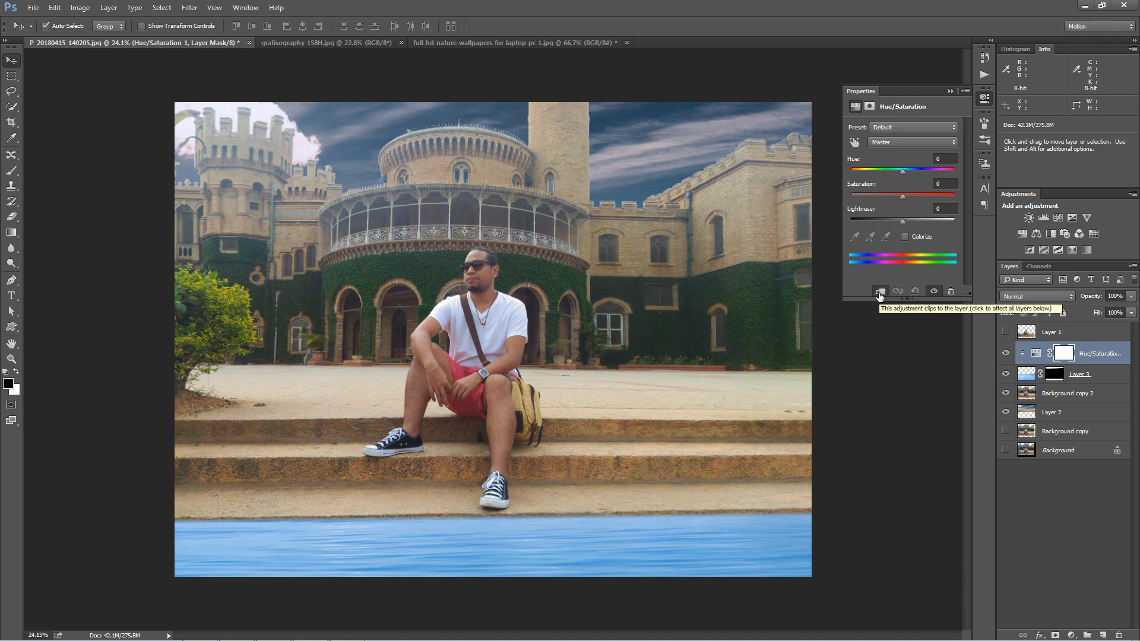
pyautogui.moveTo(902, 195)
pyautogui.mouseDown()
pyautogui.moveTo(925, 197)
pyautogui.moveTo(905, 173)
pyautogui.mouseUp()
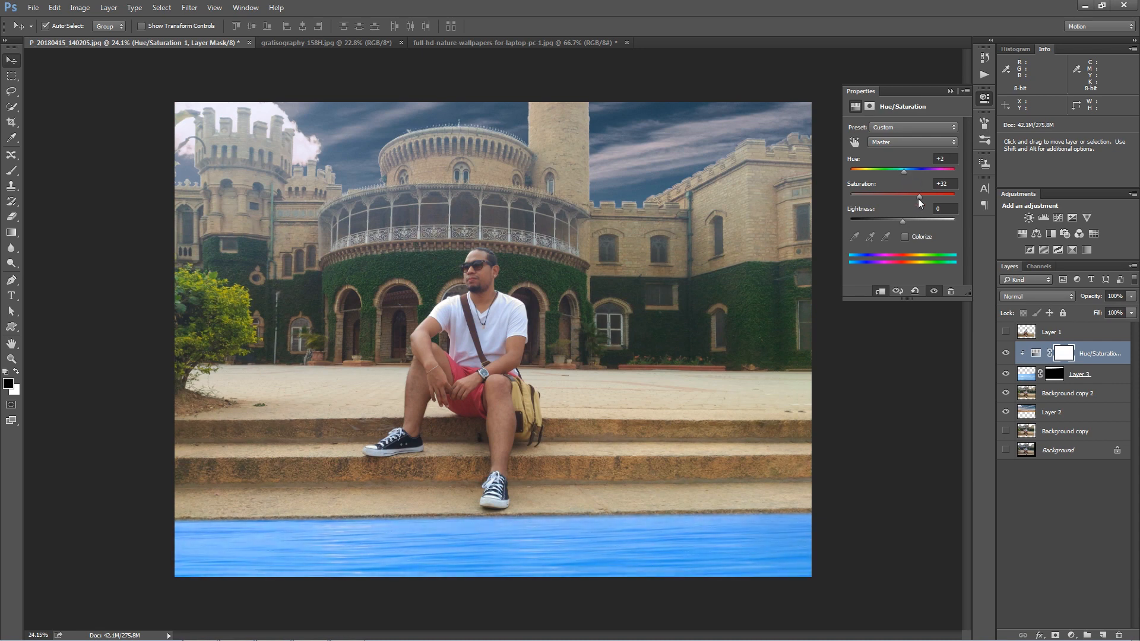
pyautogui.click(951, 91)
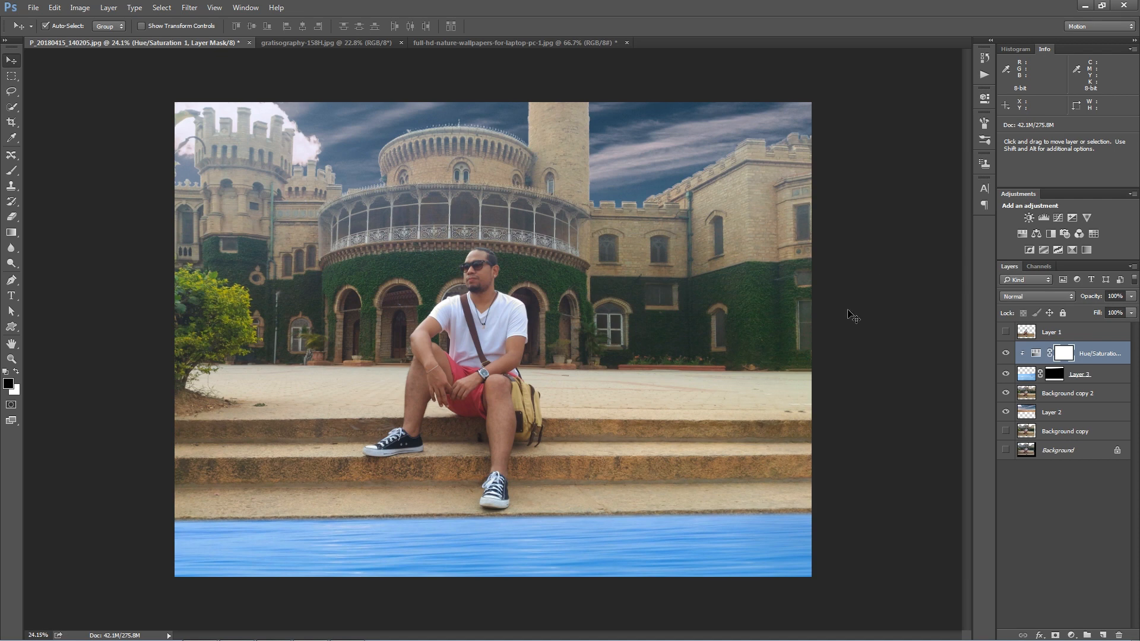
pyautogui.click(1099, 352)
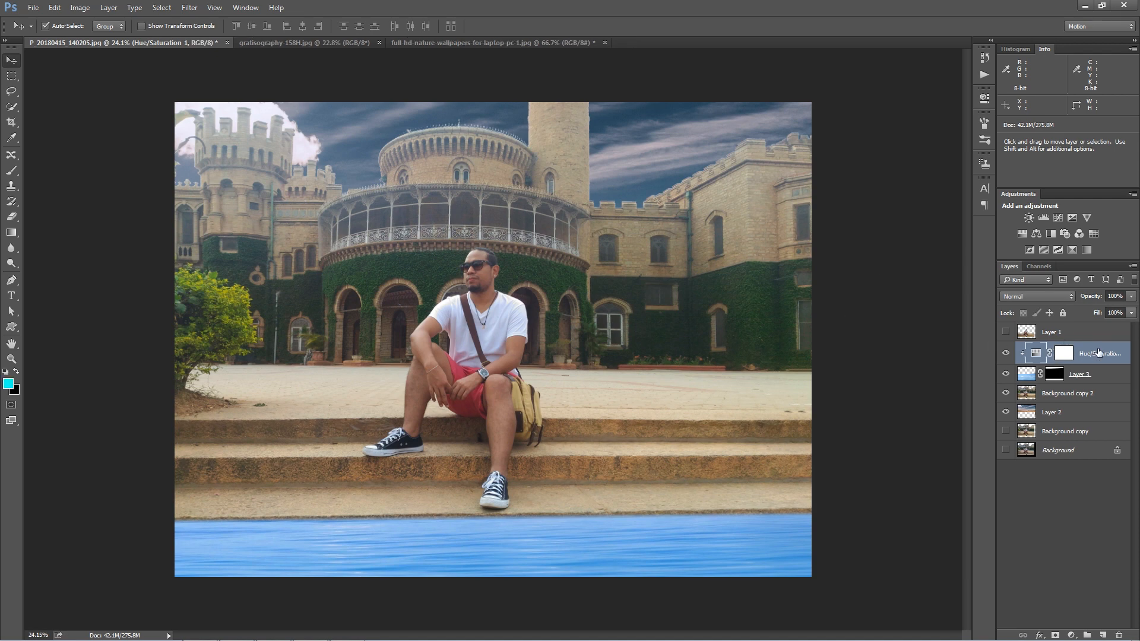
pyautogui.press('Delete')
# Step: Apply Hue/Saturation directly to the sea layer with saturation +13 and lightness -15
pyautogui.click(1027, 354)
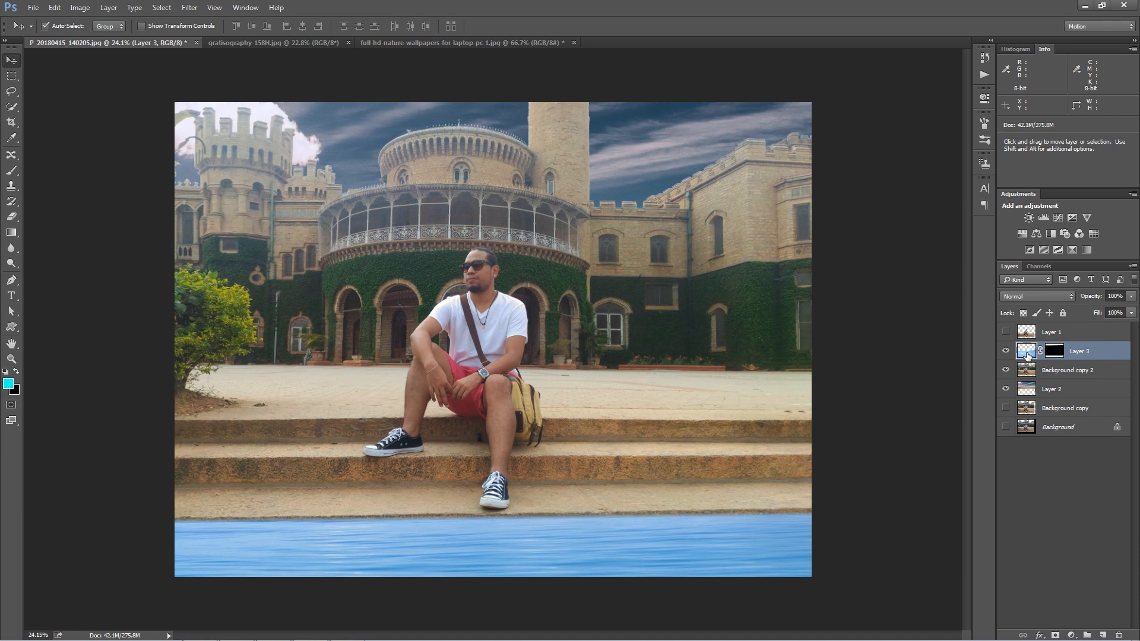
pyautogui.hotkey('ctrl', 'u')
pyautogui.moveTo(419, 99); pyautogui.dragTo(806, 119)
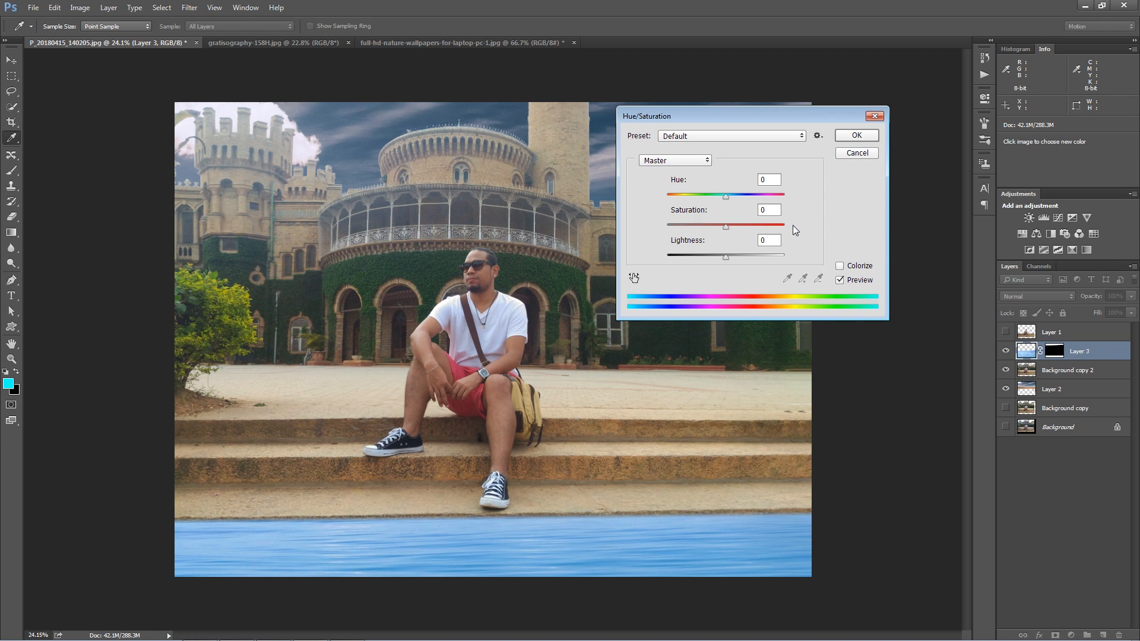
pyautogui.moveTo(721, 256); pyautogui.dragTo(732, 229)
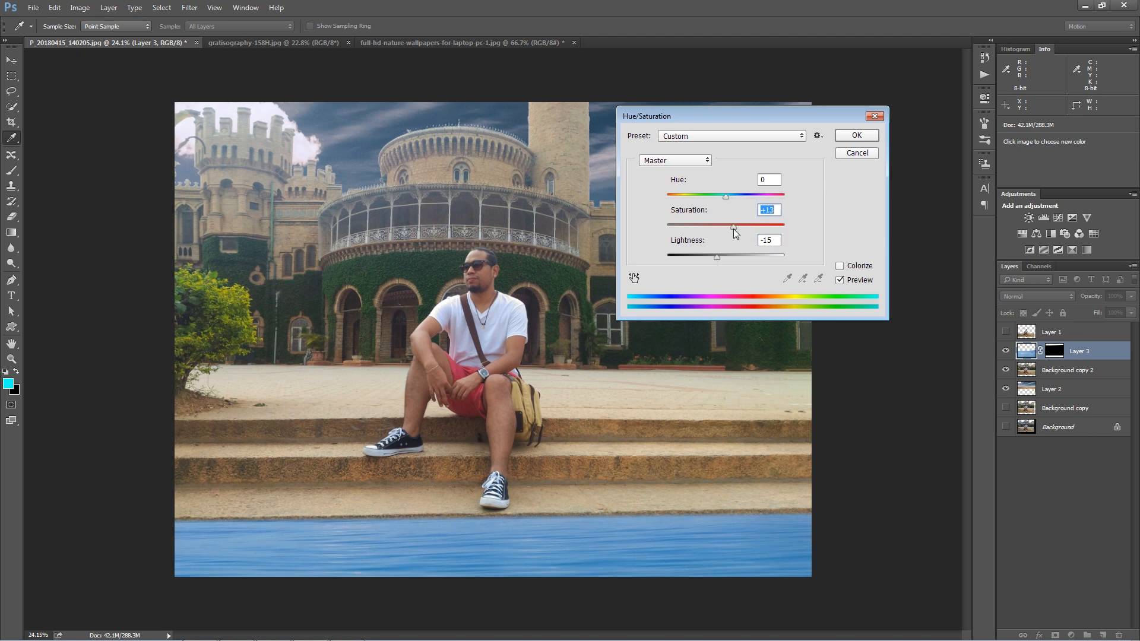
pyautogui.click(856, 135)
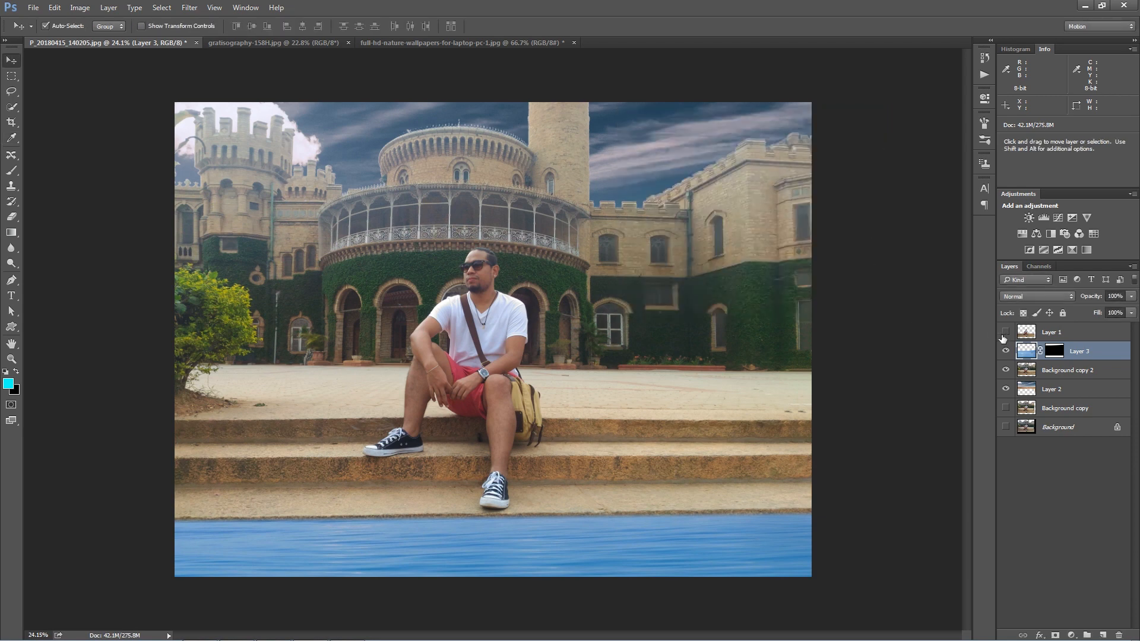
# Step: Select the castle photo layer and compare the composite with that layer hidden and shown
pyautogui.click(494, 305)
pyautogui.scroll(-3, 494, 305)
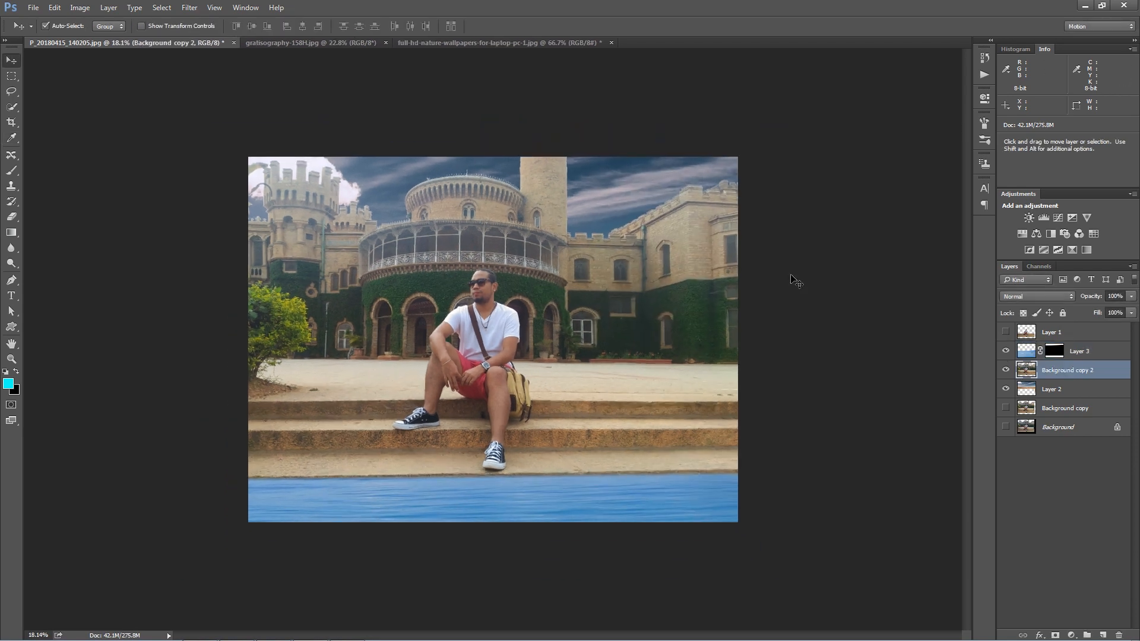
pyautogui.scroll(3, 795, 280)
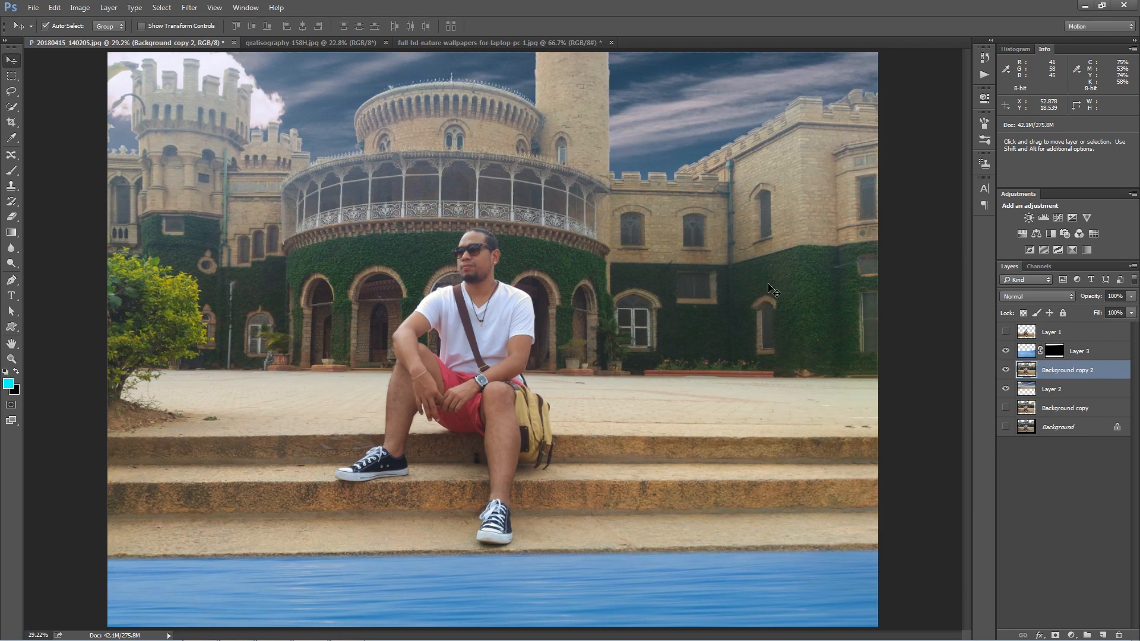
pyautogui.scroll(-1, 771, 290)
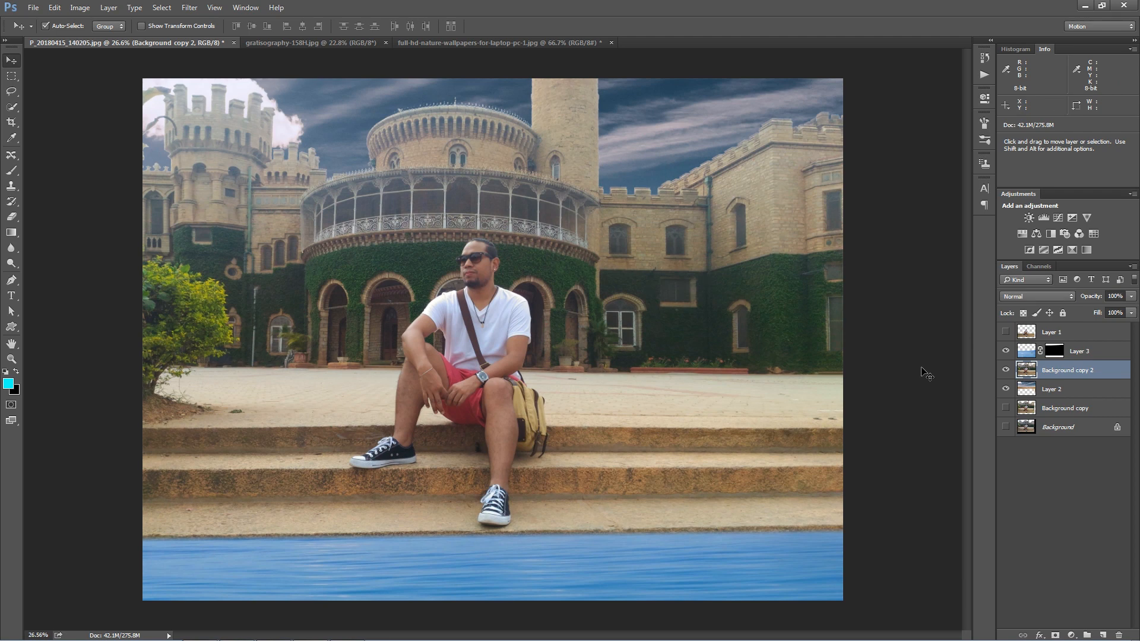
pyautogui.click(1006, 370)
pyautogui.click(1005, 370)
pyautogui.click(1006, 370)
pyautogui.click(1005, 370)
# Step: Open Tree-Corner-psd87857.png and bring the tree into the castle composite as a new layer above the castle photo
pyautogui.click(34, 8)
pyautogui.click(41, 31)
pyautogui.click(498, 86)
pyautogui.doubleClick(498, 87)
pyautogui.moveTo(598, 241); pyautogui.dragTo(362, 229)
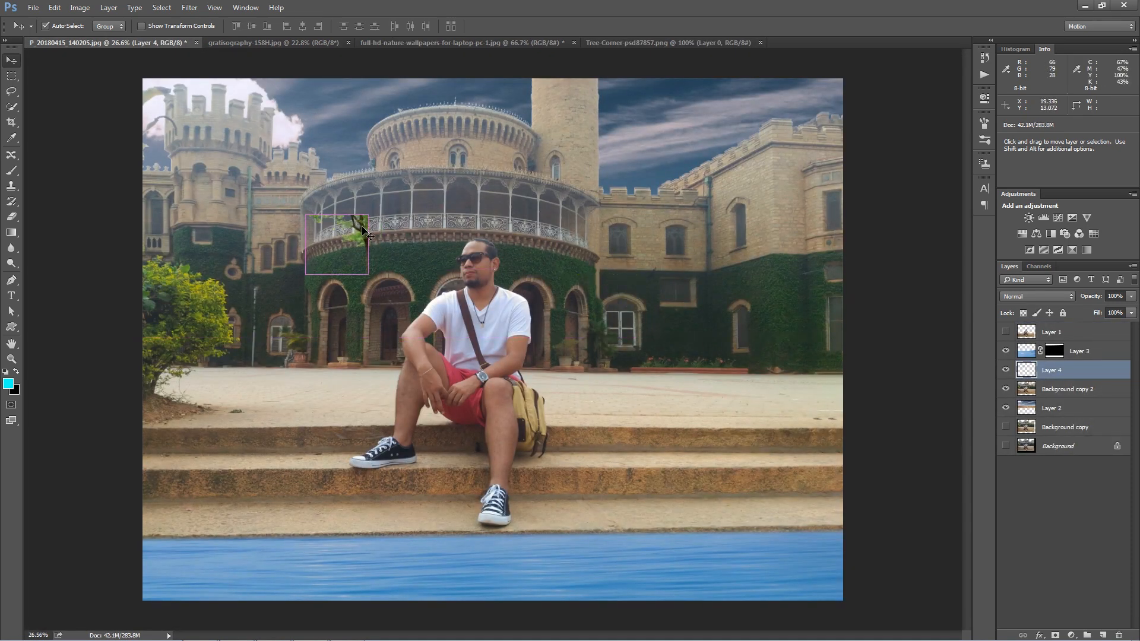
# Step: Enlarge the tree to about 555%, flip it horizontally, rotate it about 4.2° and fit it into the photo's upper-left corner
pyautogui.hotkey('ctrl', 't')
pyautogui.moveTo(368, 274); pyautogui.dragTo(506, 420)
pyautogui.rightClick(485, 352)
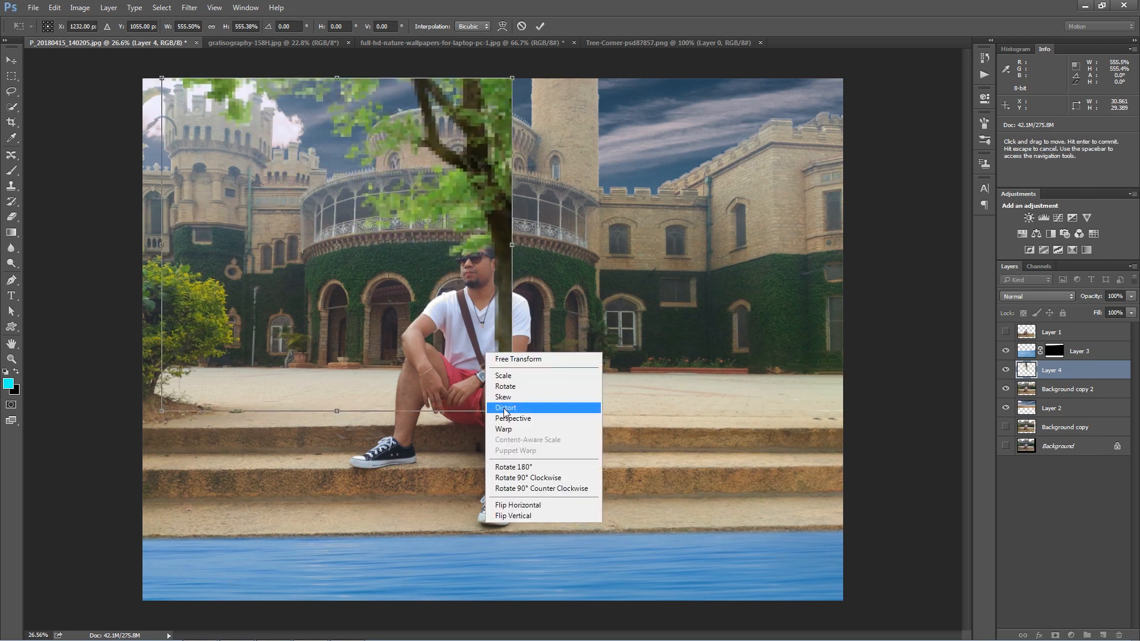
pyautogui.click(523, 504)
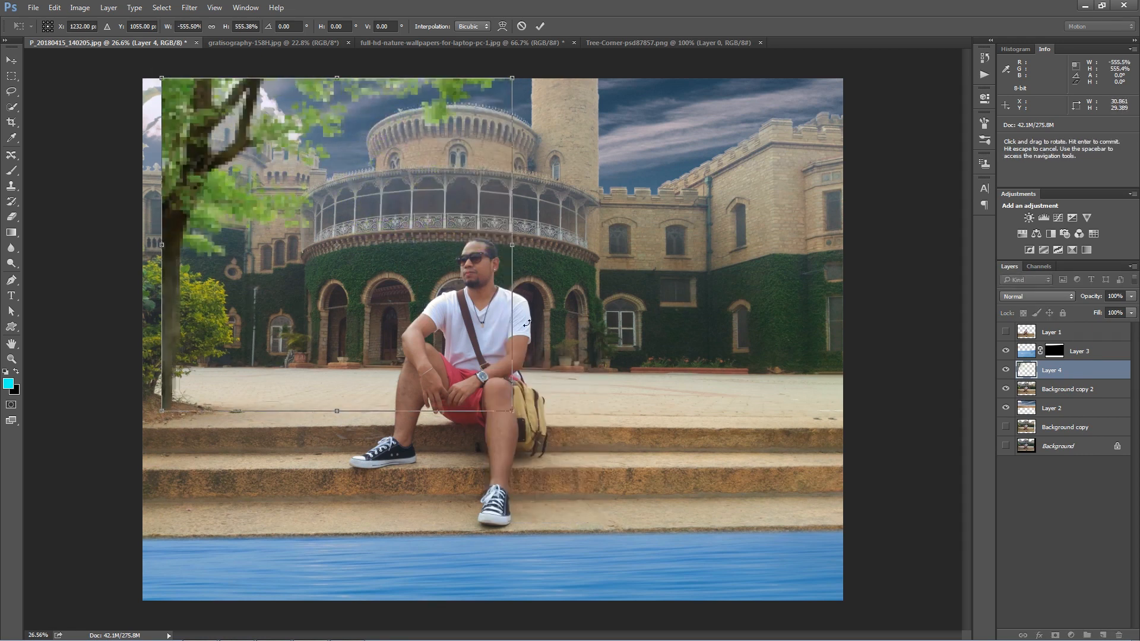
pyautogui.moveTo(585, 309); pyautogui.dragTo(580, 327)
pyautogui.moveTo(380, 253); pyautogui.dragTo(349, 244)
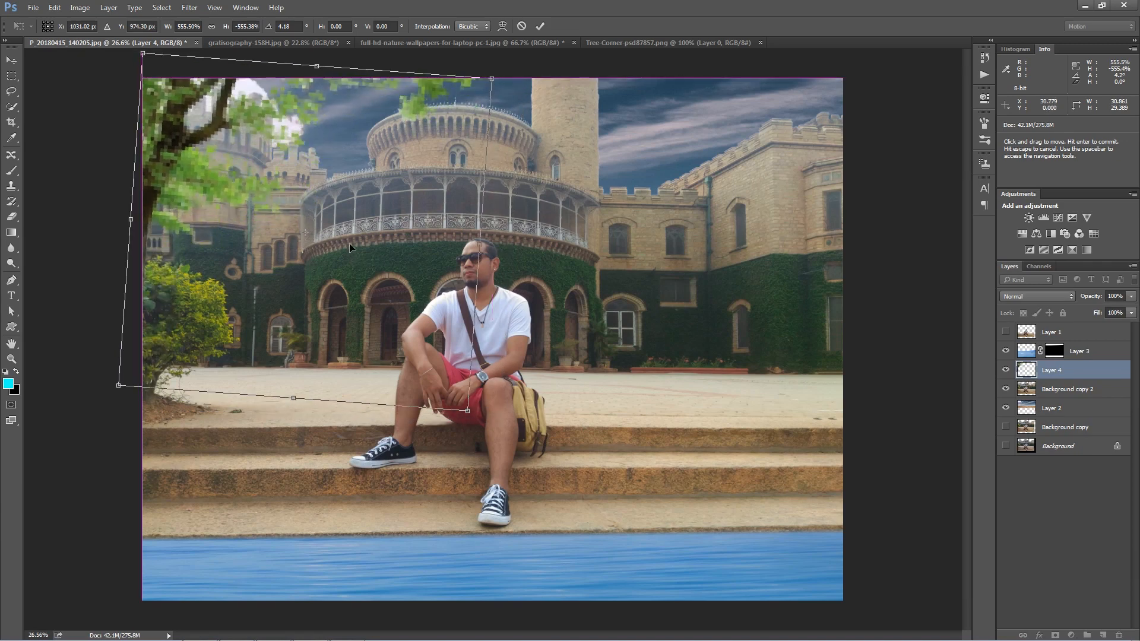
pyautogui.press('Return')
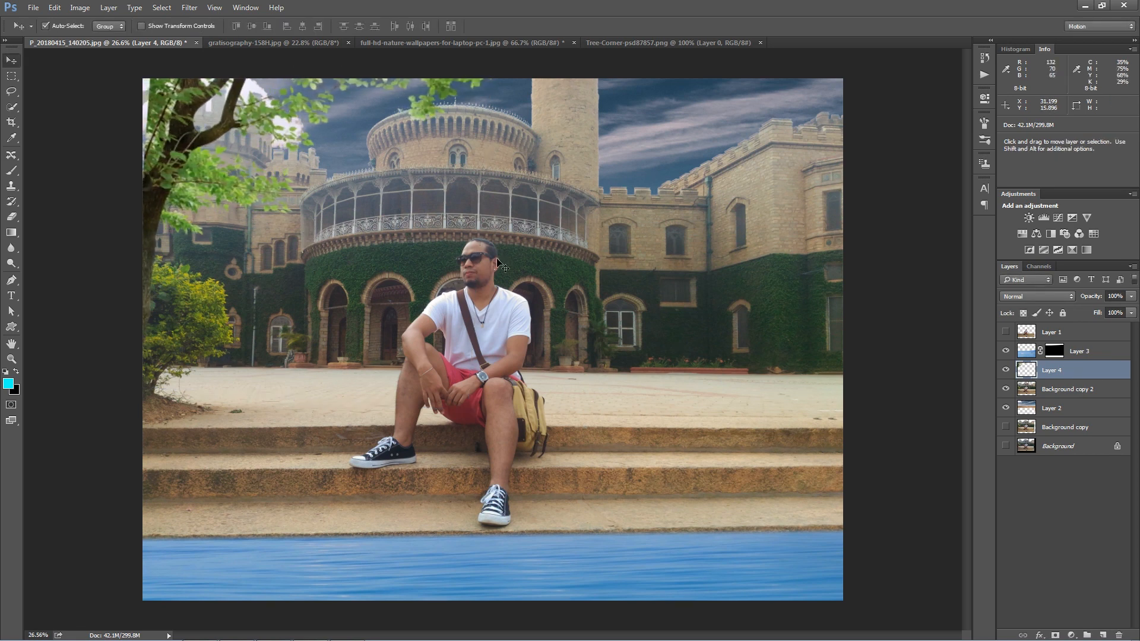
# Step: Rotate the tree slightly further clockwise so its branches hang a little lower over the castle tower
pyautogui.hotkey('ctrl', 't')
pyautogui.moveTo(545, 241); pyautogui.dragTo(600, 266)
pyautogui.press('Return')
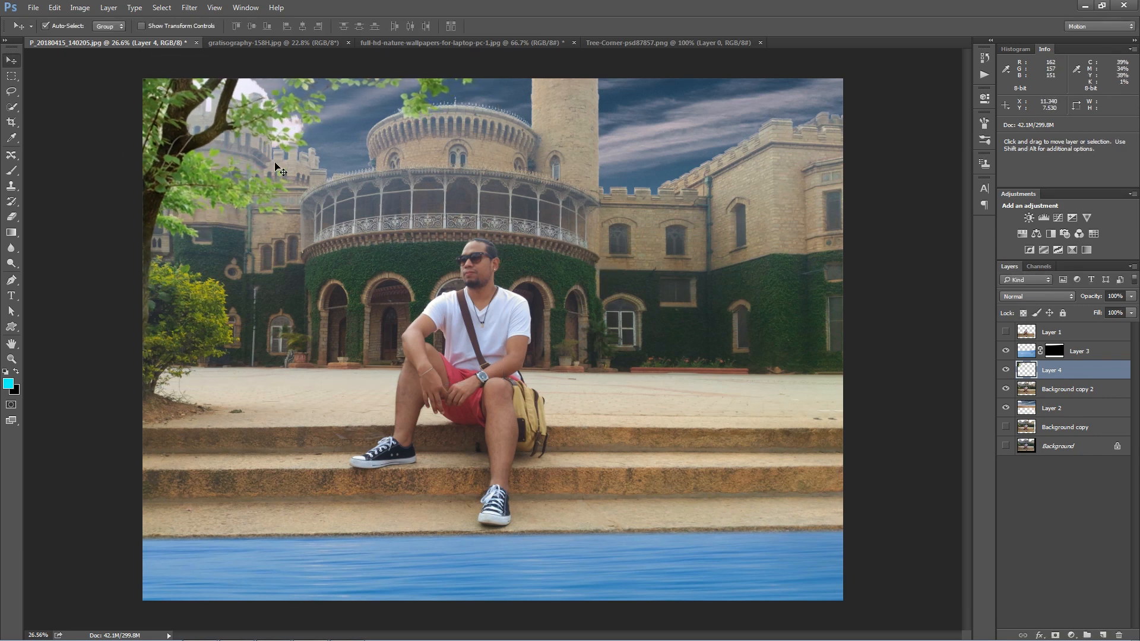
pyautogui.scroll(1, 514, 190)
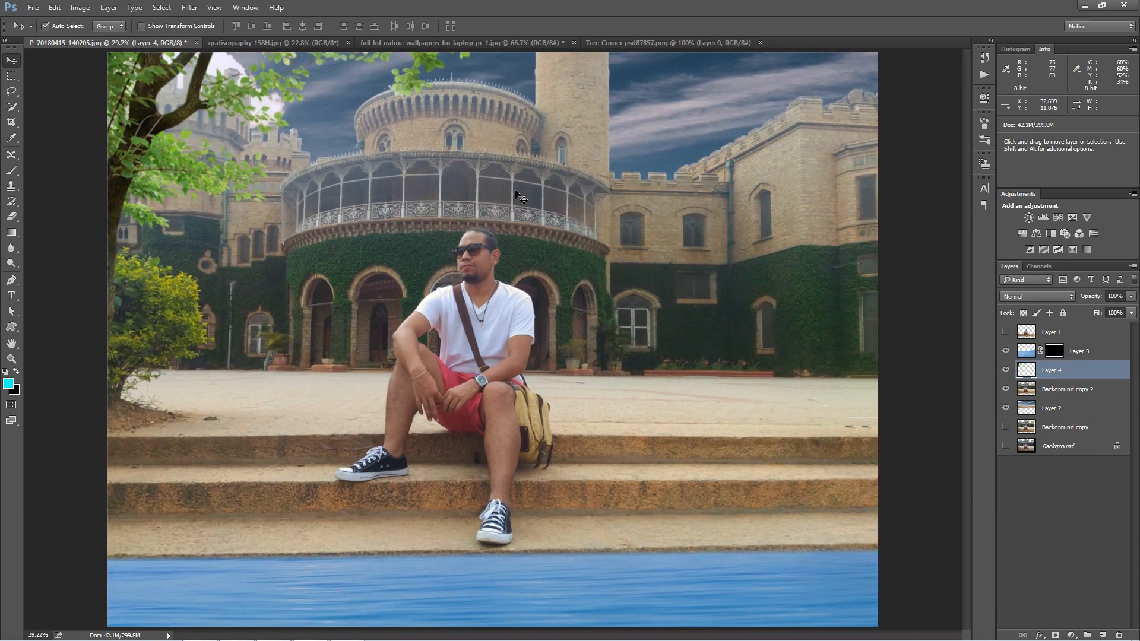
pyautogui.click(1006, 389)
pyautogui.click(1007, 390)
pyautogui.click(1049, 391)
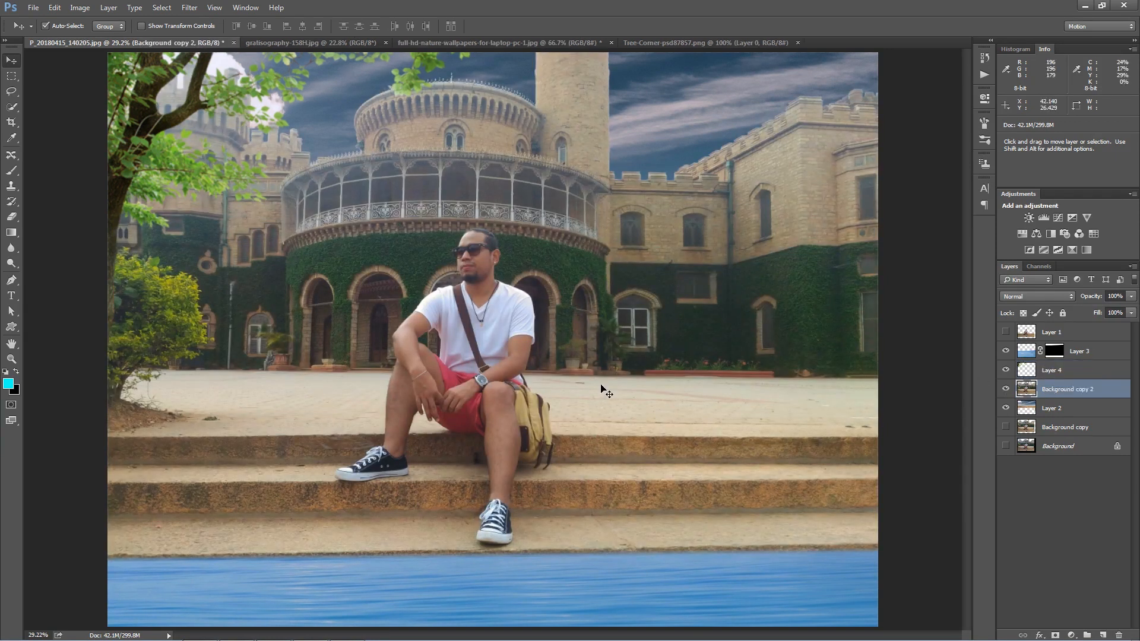
pyautogui.scroll(-2, 600, 388)
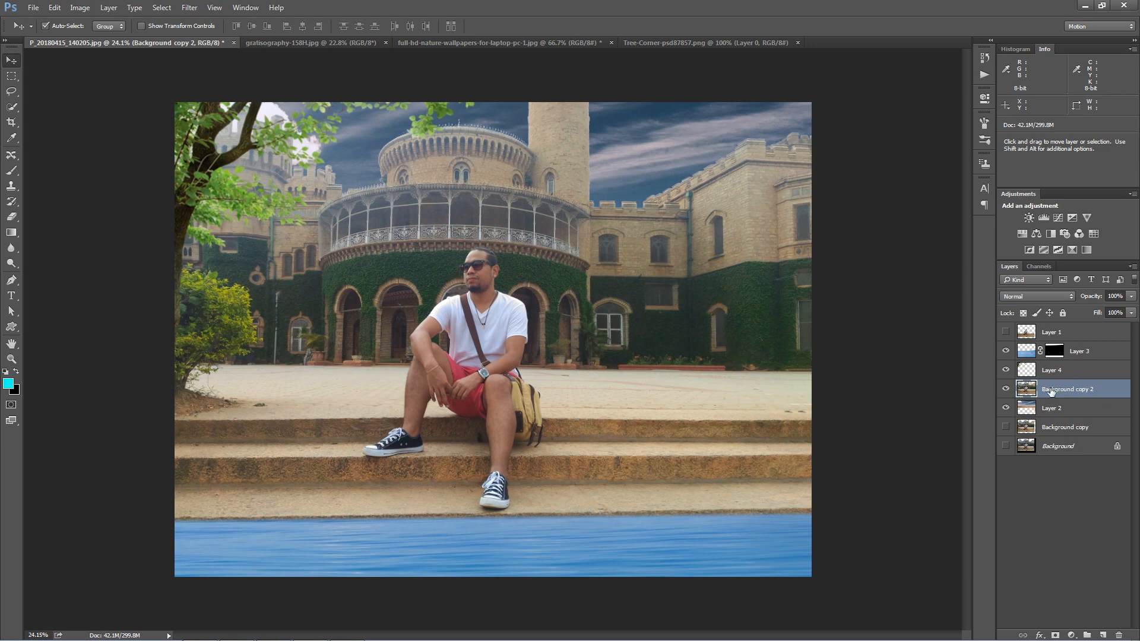
# Step: Apply Hue/Saturation to the sky layer with hue about -6, saturation +38 and lightness +8
pyautogui.click(665, 146)
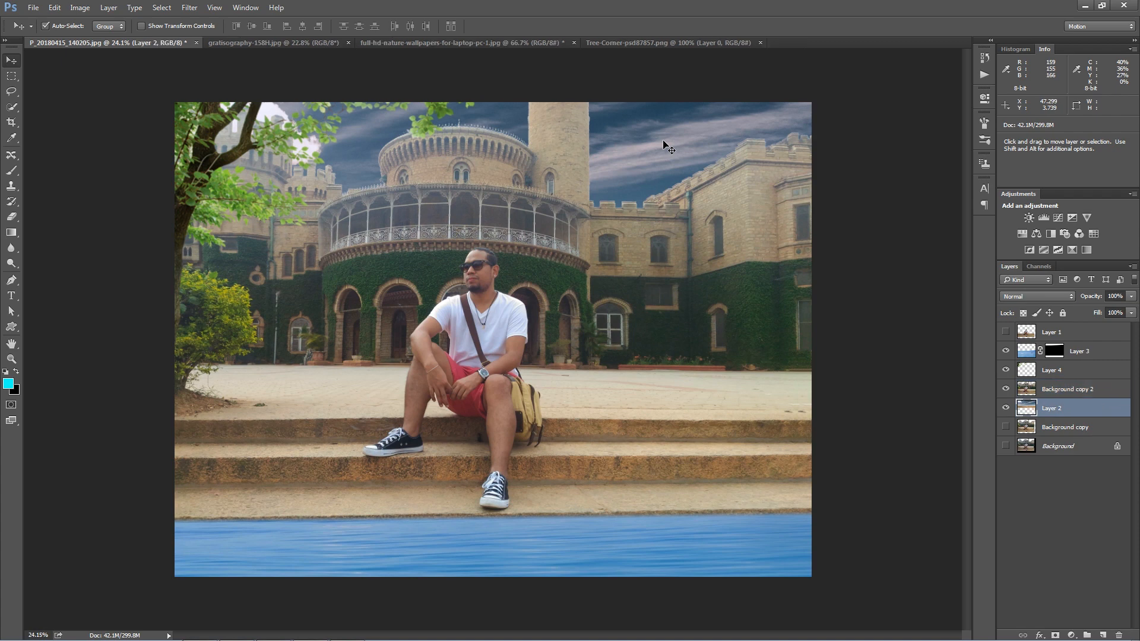
pyautogui.hotkey('ctrl', 'u')
pyautogui.moveTo(700, 115); pyautogui.dragTo(819, 78)
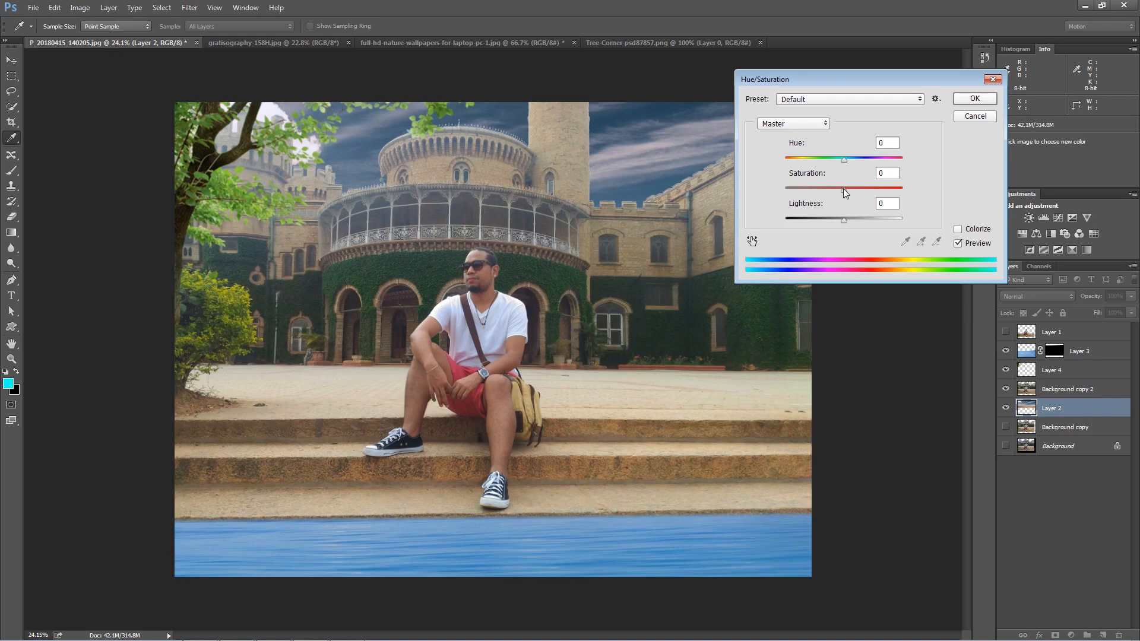
pyautogui.moveTo(843, 219); pyautogui.dragTo(848, 219)
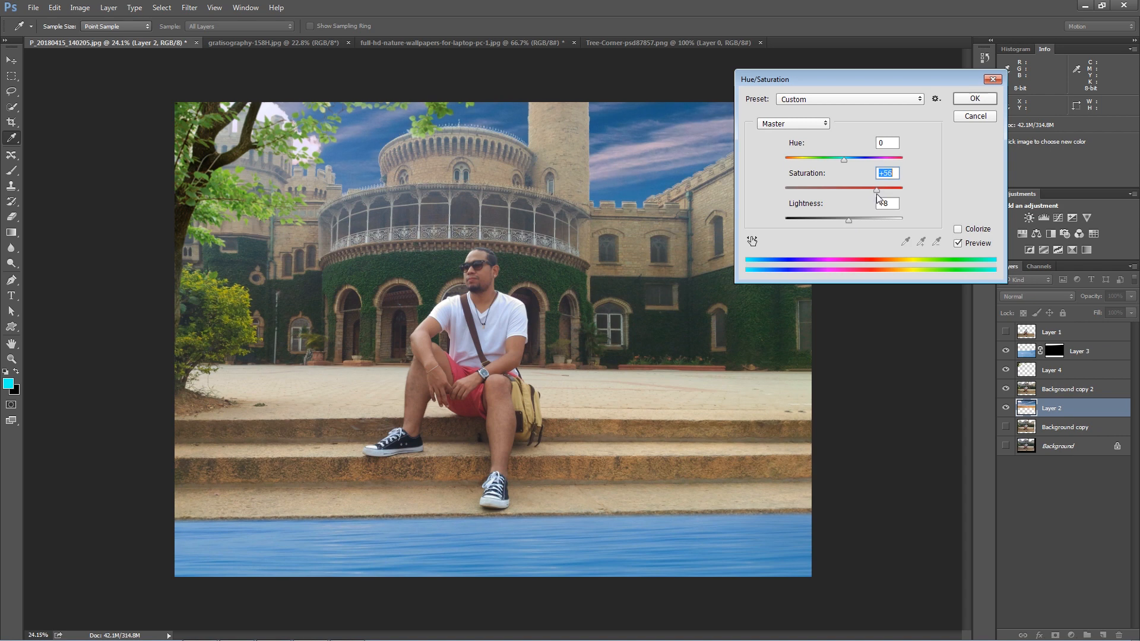
pyautogui.moveTo(883, 196); pyautogui.dragTo(864, 200)
pyautogui.moveTo(843, 158); pyautogui.dragTo(840, 160)
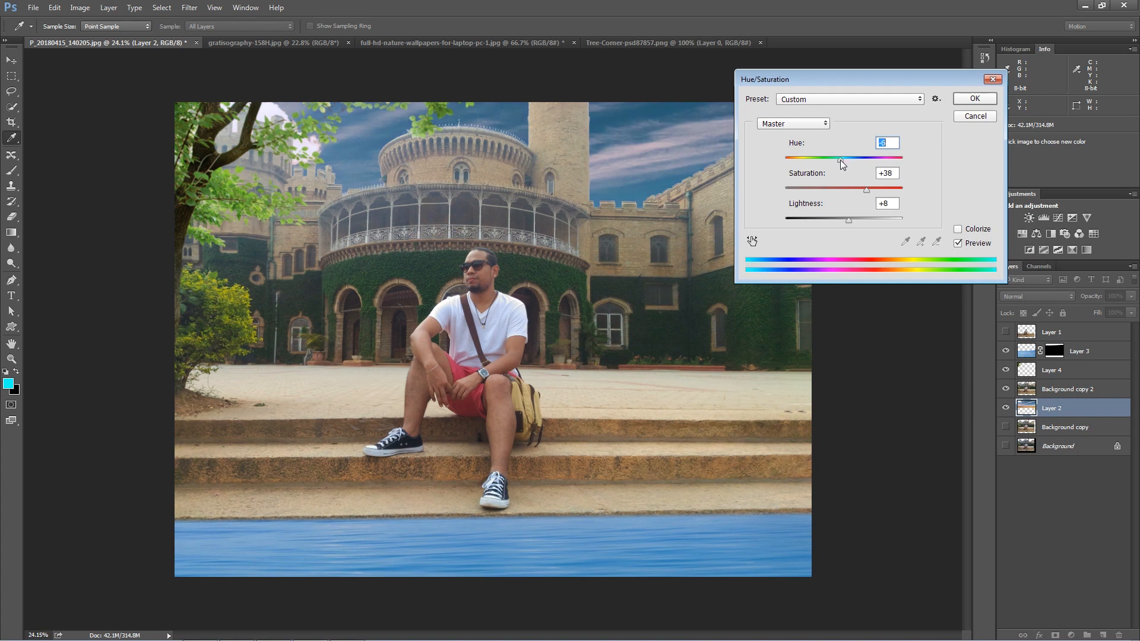
pyautogui.click(967, 101)
# Step: In Camera Raw on Background copy 2, brush over the castle's far-left towers with temperature +11, tint -25, saturation -8 and exposure +0.75
pyautogui.click(715, 534)
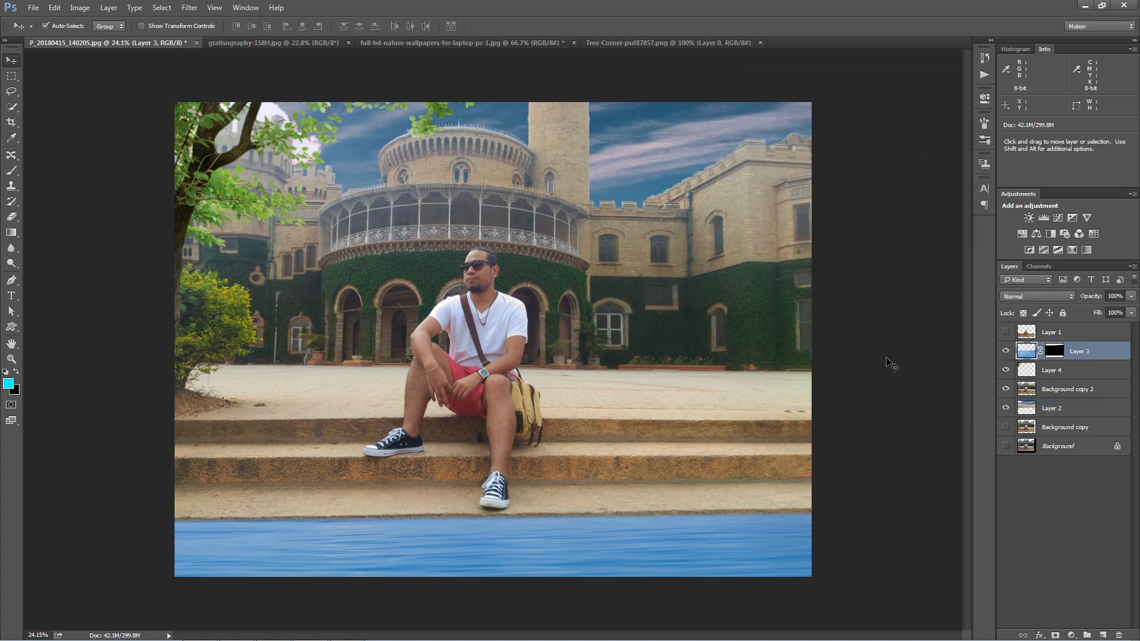
pyautogui.click(1027, 389)
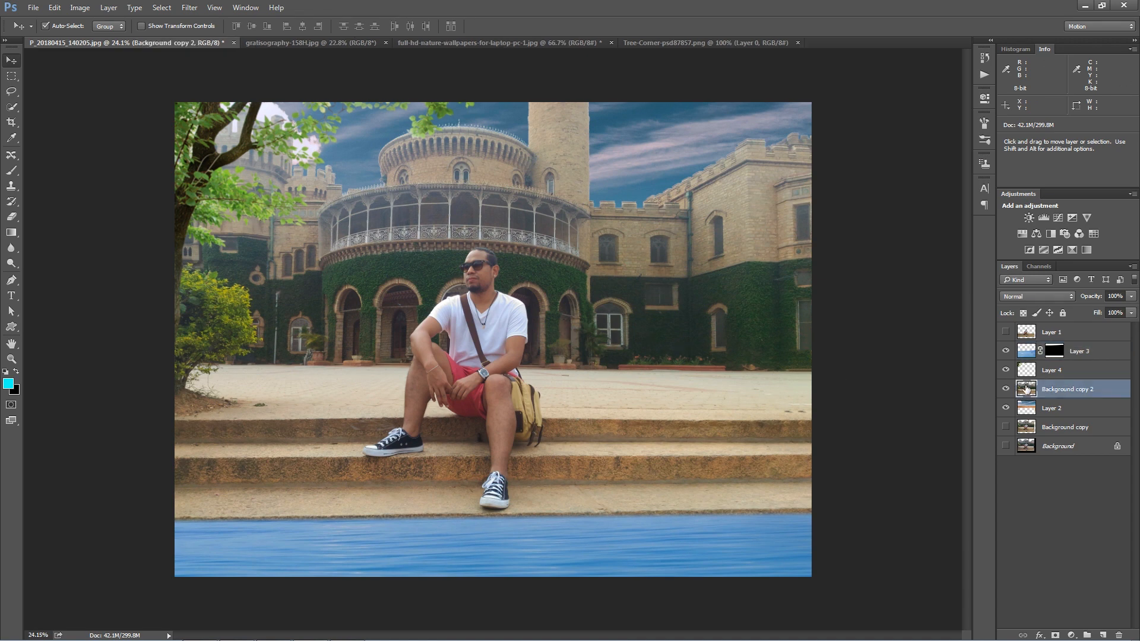
pyautogui.hotkey('ctrl', 'shift', 'a')
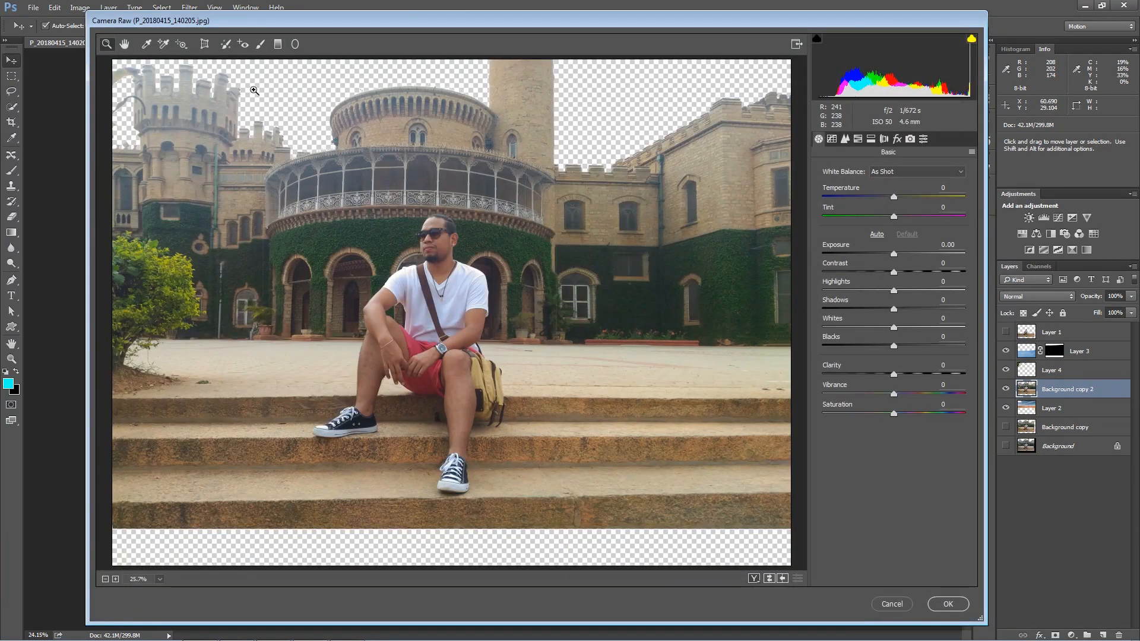
pyautogui.click(263, 45)
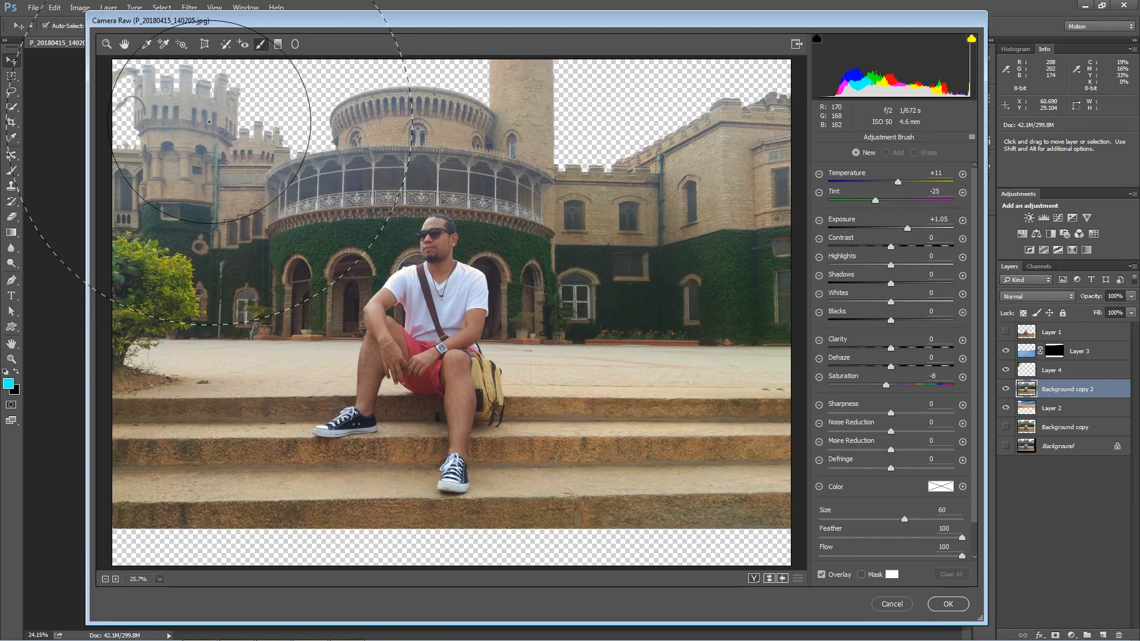
pyautogui.click(209, 121)
pyautogui.moveTo(209, 121)
pyautogui.mouseDown()
pyautogui.moveTo(310, 169)
pyautogui.moveTo(315, 185)
pyautogui.mouseUp()
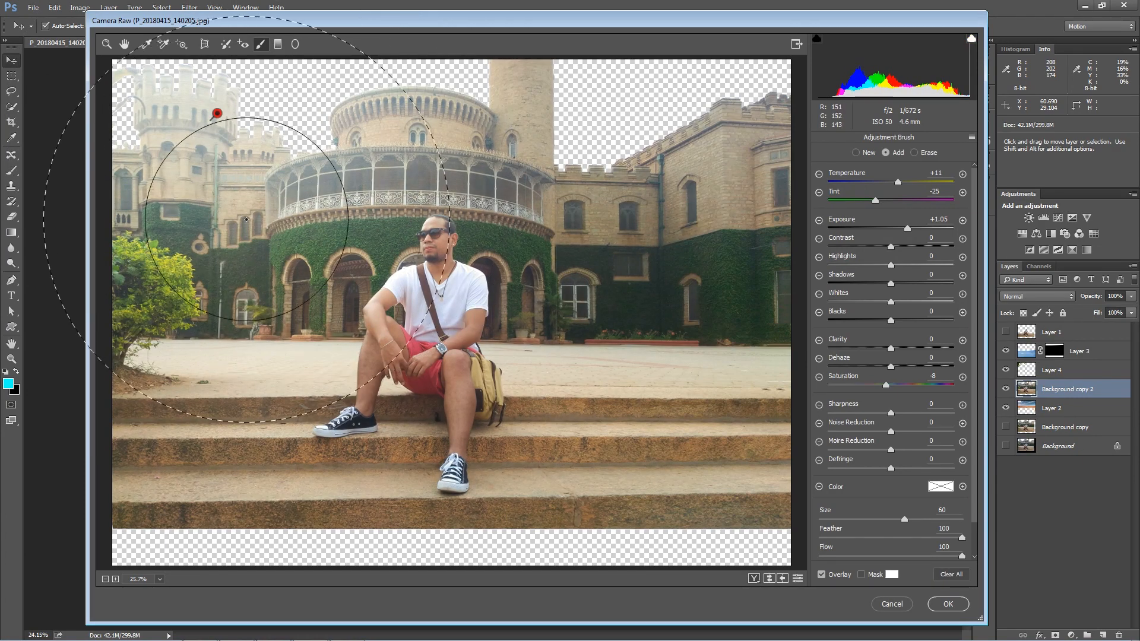
pyautogui.click(129, 241)
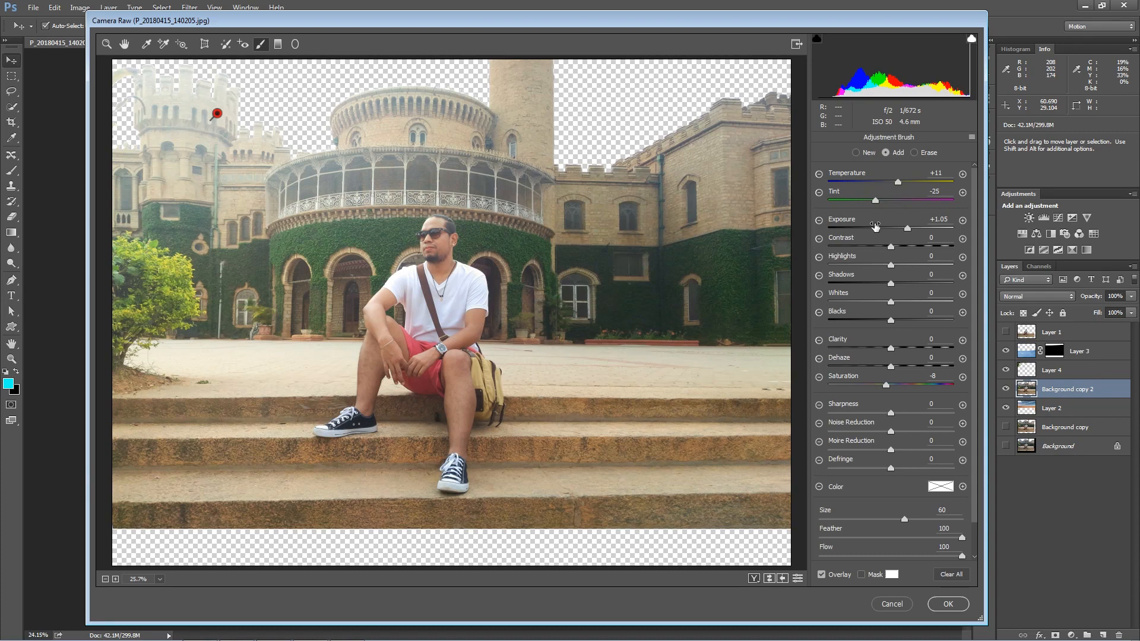
pyautogui.moveTo(907, 228); pyautogui.dragTo(902, 229)
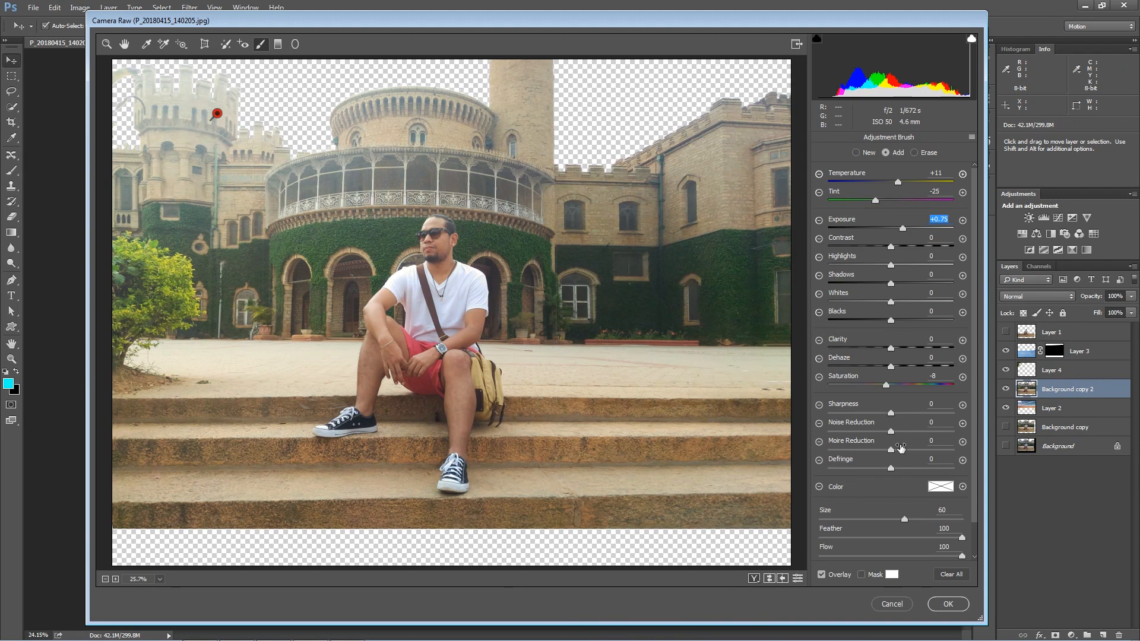
# Step: Set the castle photo's overall vibrance to +23 and temperature to +6 in Camera Raw and apply the filter
pyautogui.press('z')
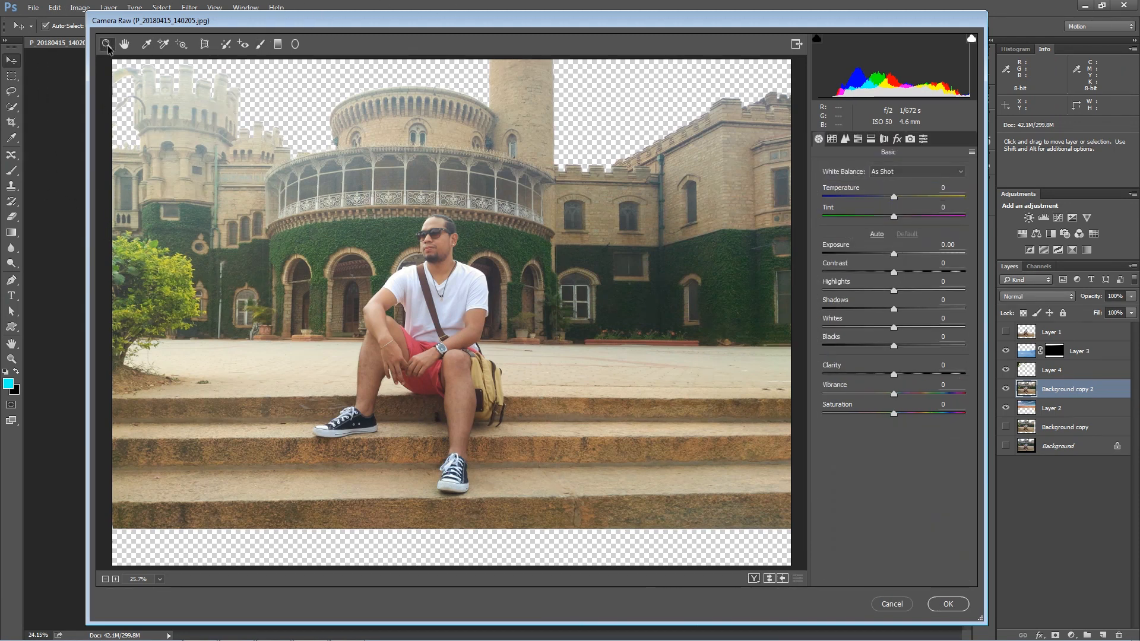
pyautogui.moveTo(893, 394)
pyautogui.mouseDown()
pyautogui.moveTo(923, 397)
pyautogui.moveTo(909, 396)
pyautogui.mouseUp()
pyautogui.click(898, 196)
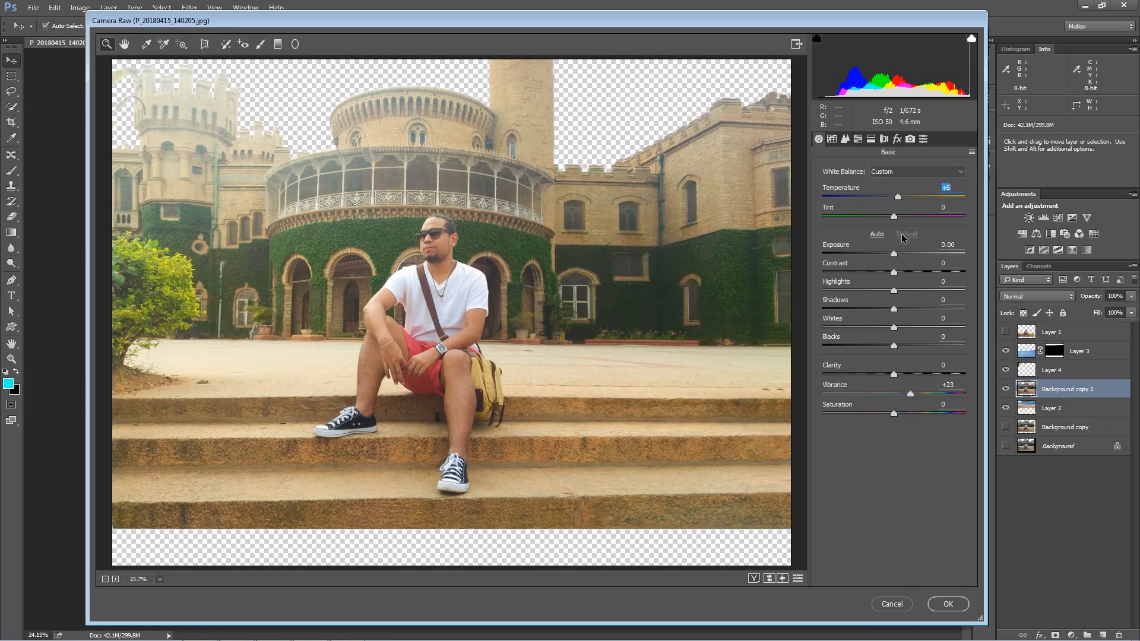
pyautogui.click(948, 604)
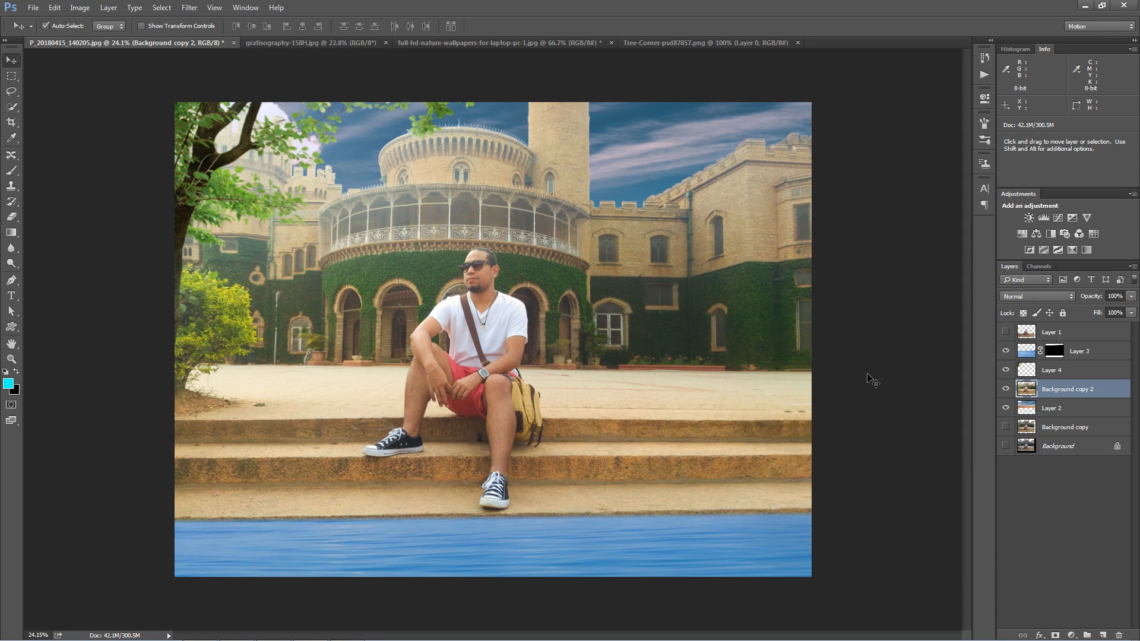
# Step: Copy the seated man and steps from Background copy 2 to a new layer, using Layer 1's outline as the selection
pyautogui.click(1006, 332)
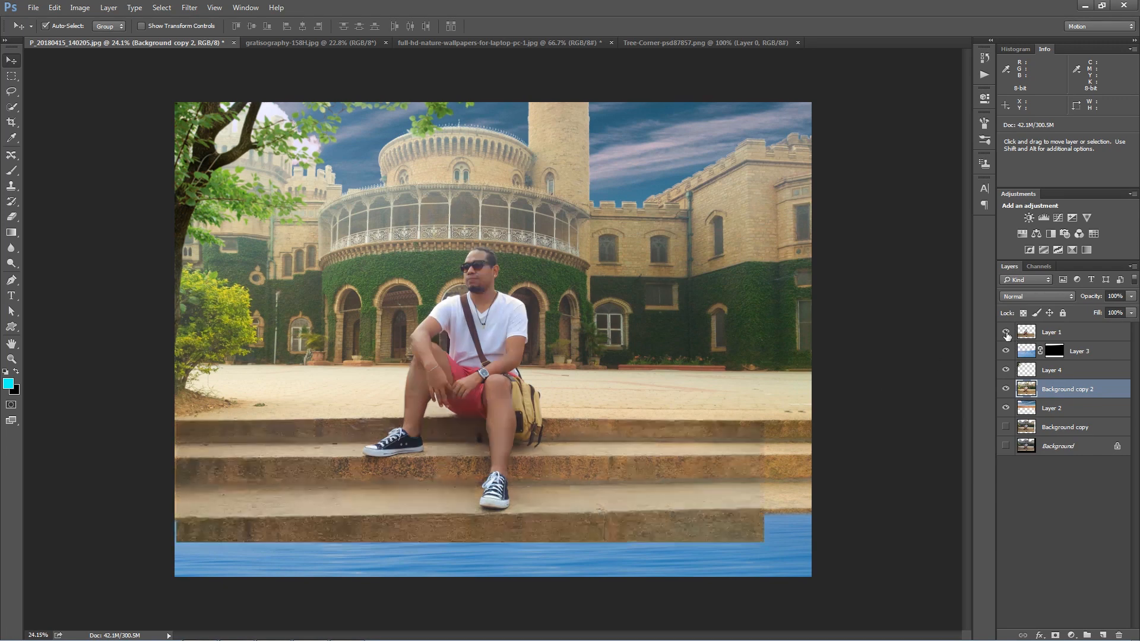
pyautogui.click(1005, 333)
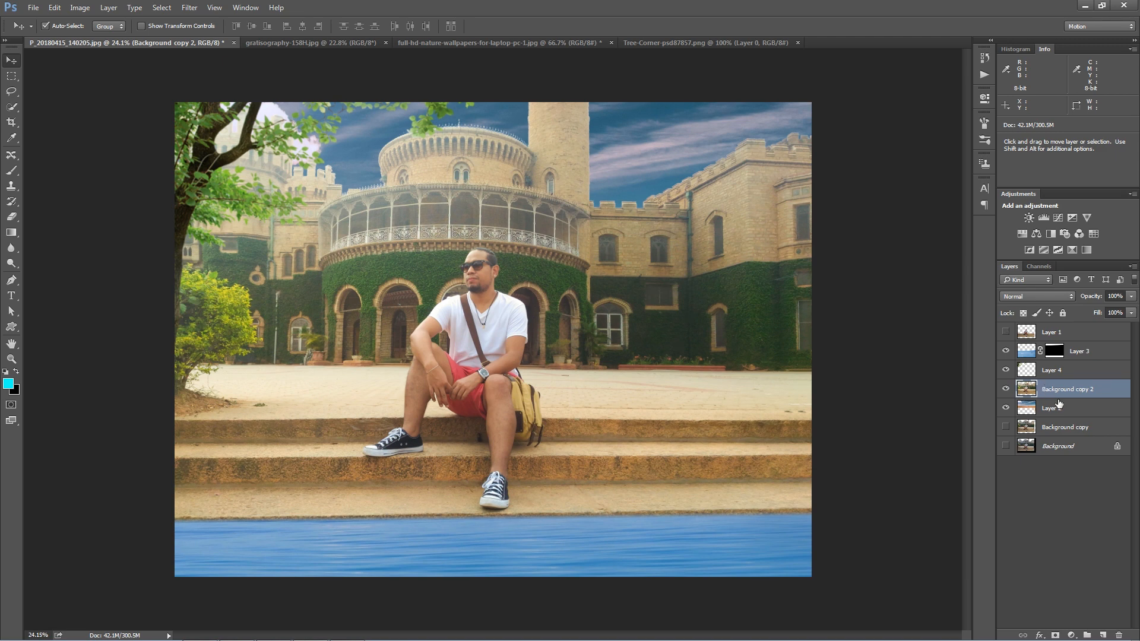
pyautogui.click(1007, 332)
pyautogui.click(1006, 332)
pyautogui.keyDown('ctrl'); pyautogui.click(1026, 334); pyautogui.keyUp('ctrl')
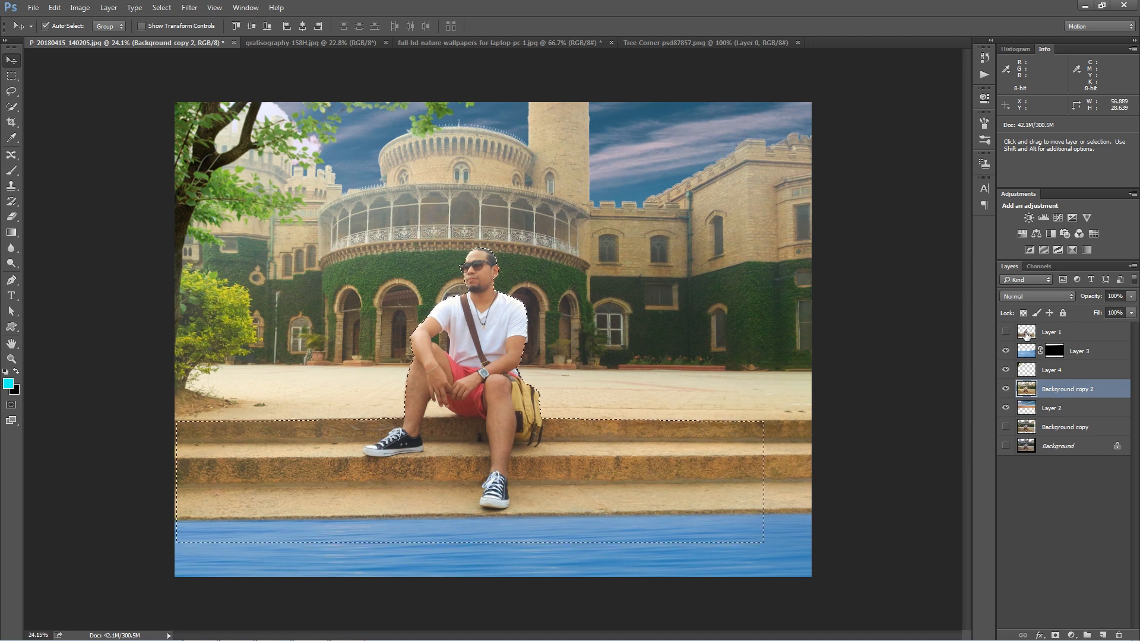
pyautogui.hotkey('ctrl', 'j')
pyautogui.click(1004, 333)
pyautogui.click(1004, 333)
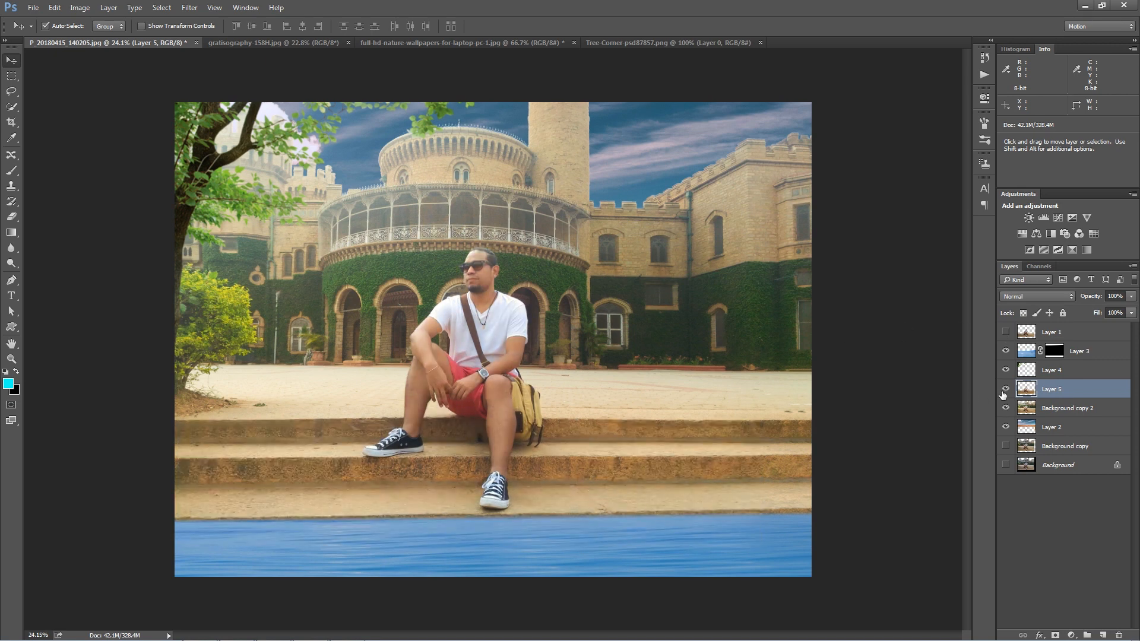
# Step: Add a new layer directly above Background copy 2 and choose a pale grey-green foreground colour for the haze
pyautogui.click(1070, 413)
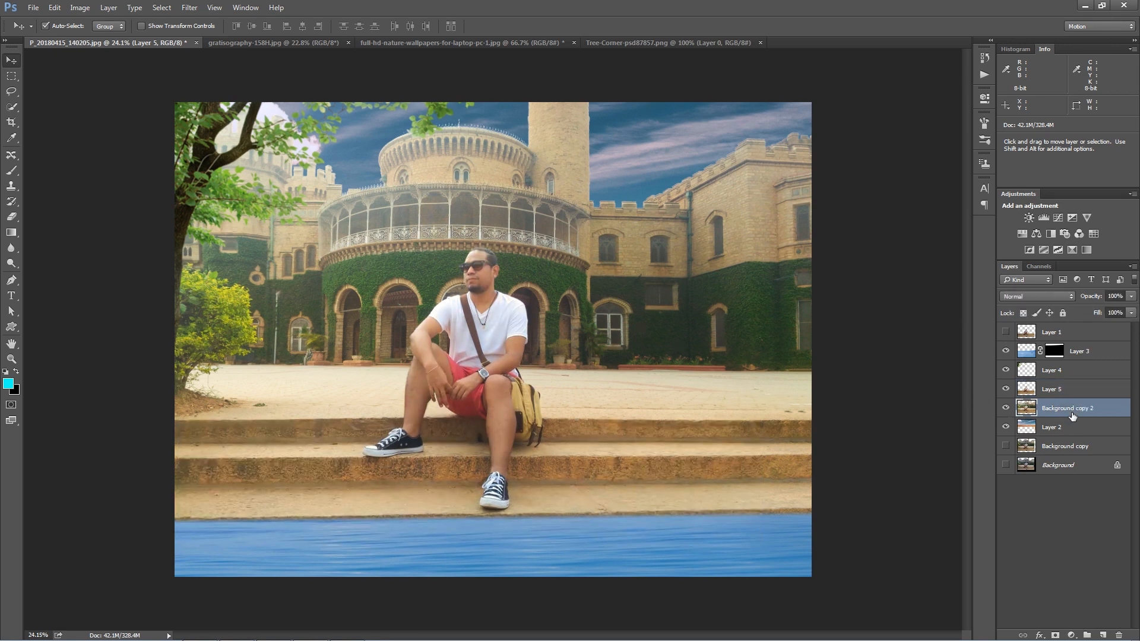
pyautogui.click(1102, 635)
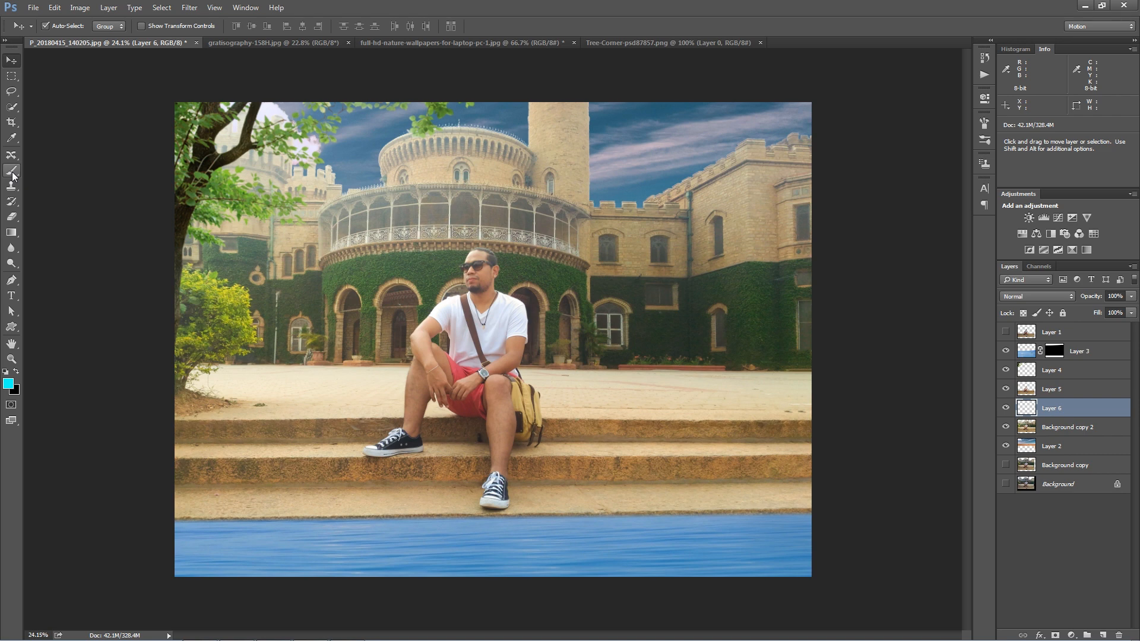
pyautogui.click(10, 386)
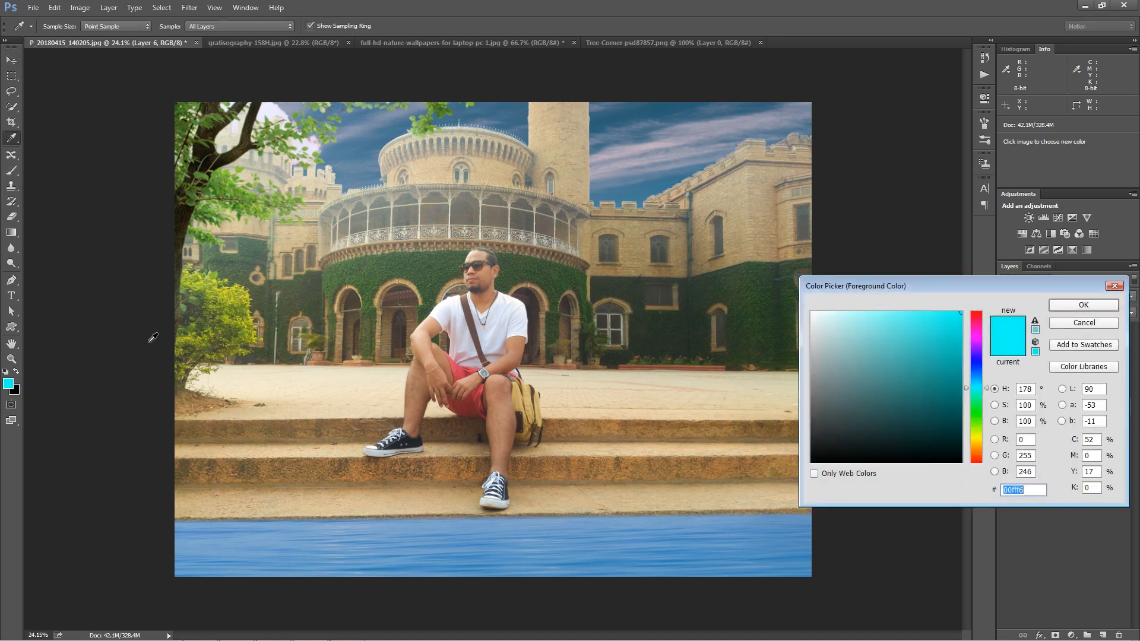
pyautogui.click(336, 278)
pyautogui.click(831, 399)
pyautogui.click(834, 377)
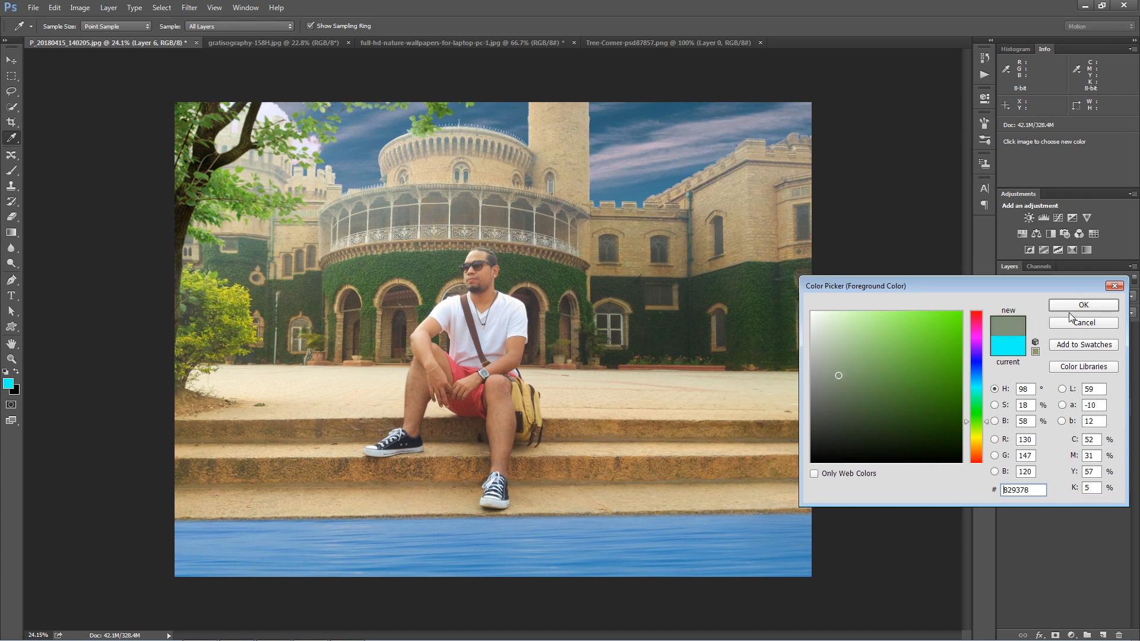
pyautogui.click(838, 356)
pyautogui.click(1069, 305)
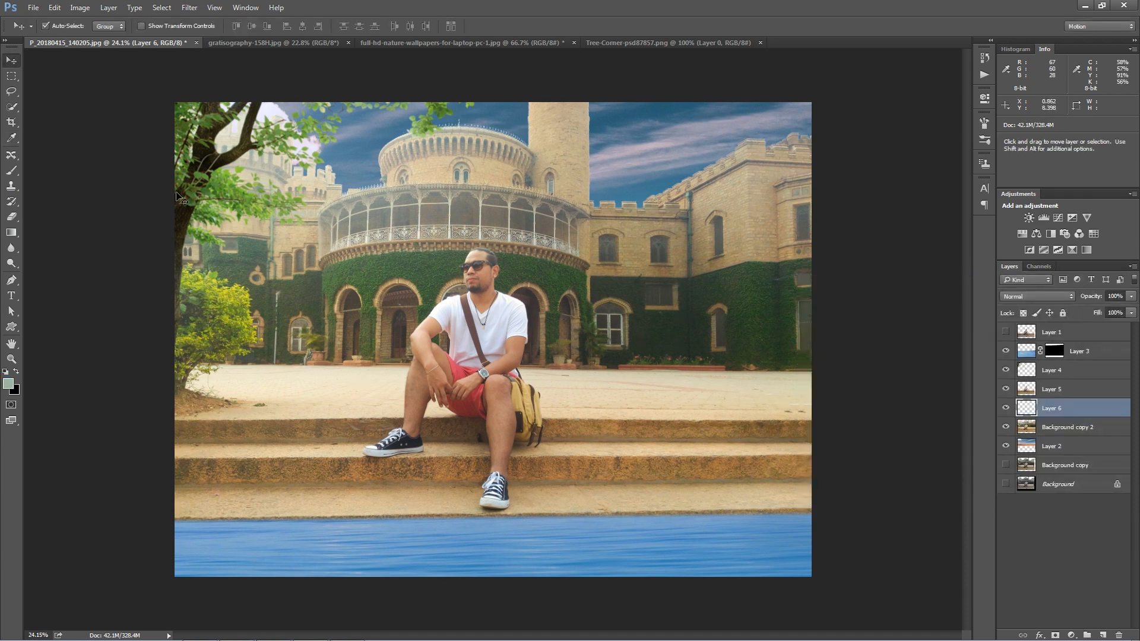
# Step: Paint a band of haze across the castle's base and forecourt with a soft 1500 px brush in Overlay mode
pyautogui.click(11, 170)
pyautogui.press(']')
pyautogui.press(']')
pyautogui.press(']')
pyautogui.press(']')
pyautogui.press(']')
pyautogui.press(']')
pyautogui.press(']')
pyautogui.press(']')
pyautogui.press(']')
pyautogui.press(']')
pyautogui.press(']')
pyautogui.press(']')
pyautogui.press(']')
pyautogui.press(']')
pyautogui.press(']')
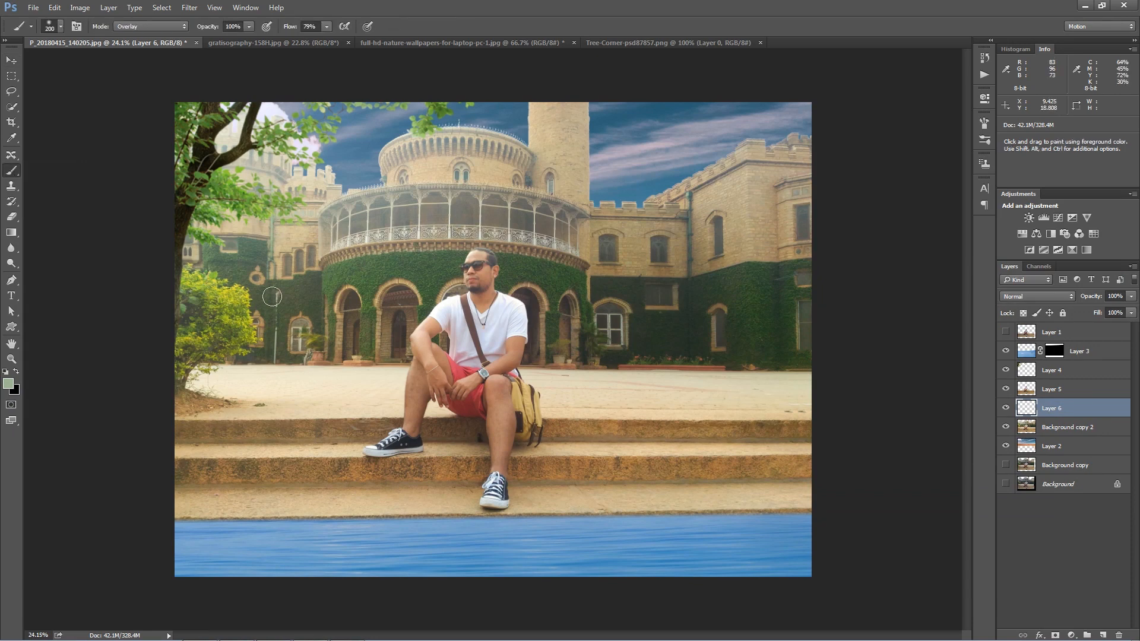
pyautogui.moveTo(196, 327); pyautogui.dragTo(830, 350)
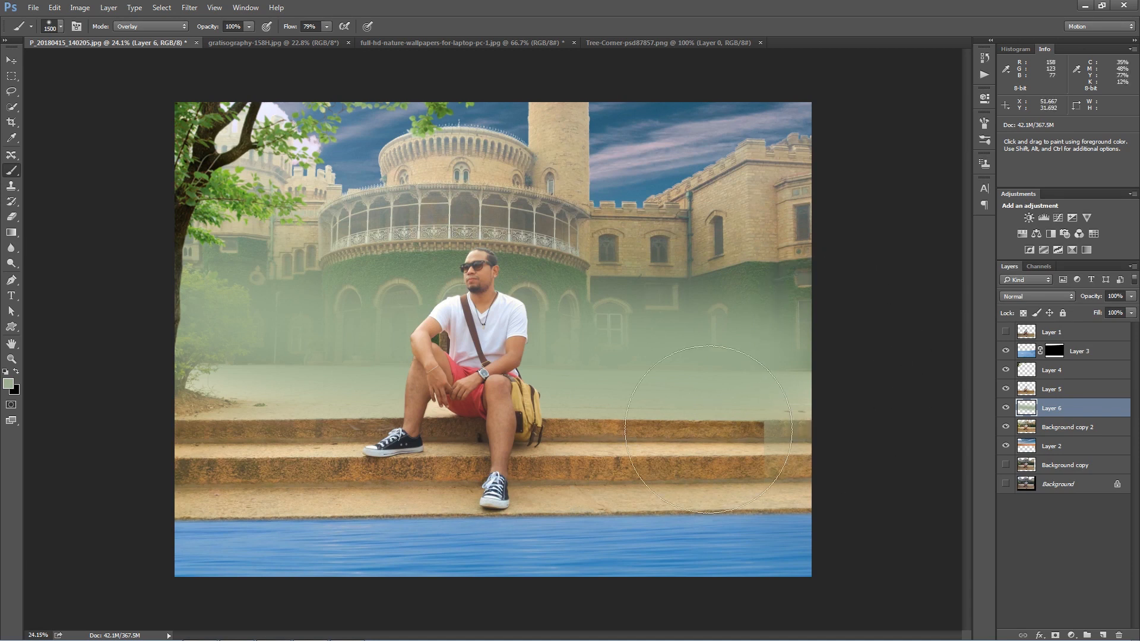
# Step: Squash the haze layer vertically to about 72%, shift it down over the castle's base and readjust its upper edge
pyautogui.hotkey('ctrl', 't')
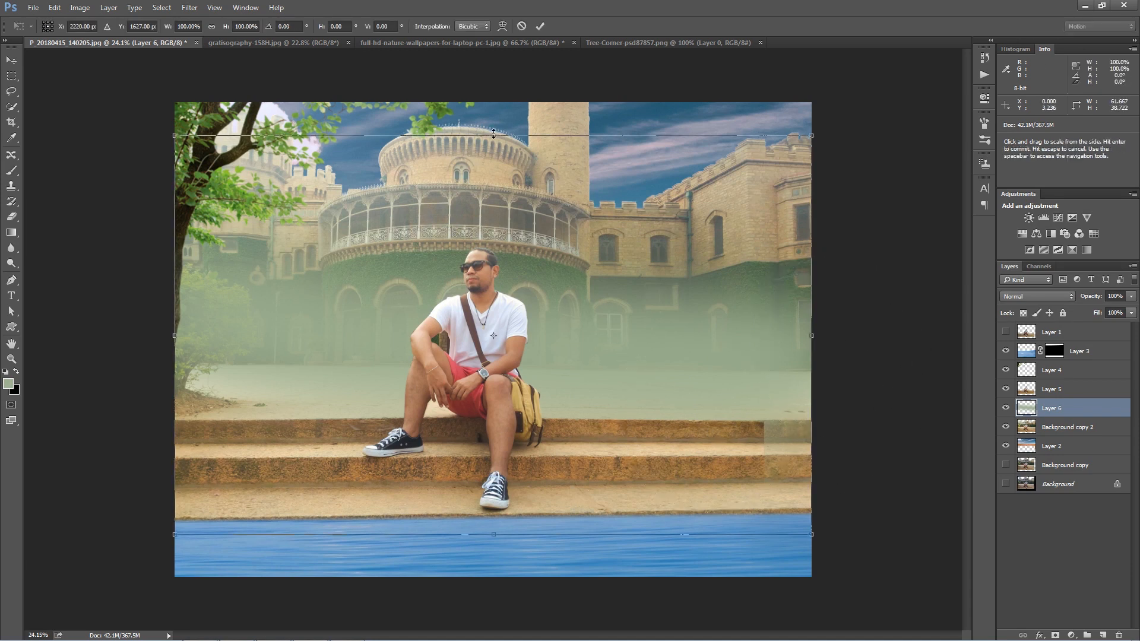
pyautogui.moveTo(494, 135); pyautogui.dragTo(494, 192)
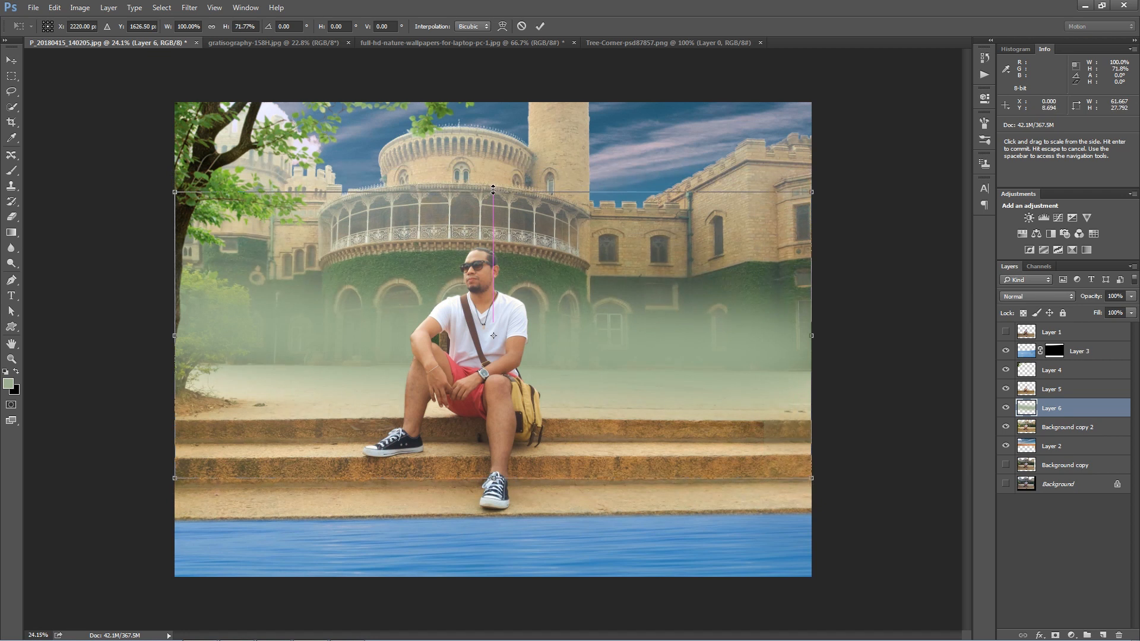
pyautogui.moveTo(557, 350); pyautogui.dragTo(557, 368)
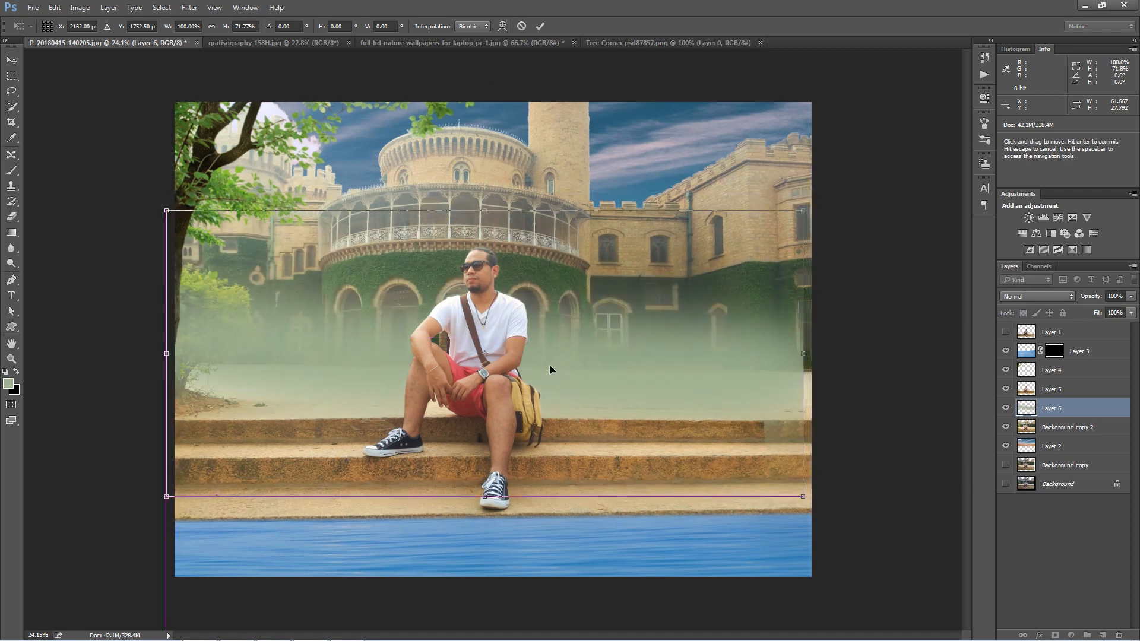
pyautogui.press('Left')
pyautogui.press('Left')
pyautogui.press('Left')
pyautogui.moveTo(494, 211); pyautogui.dragTo(494, 192)
pyautogui.press('Return')
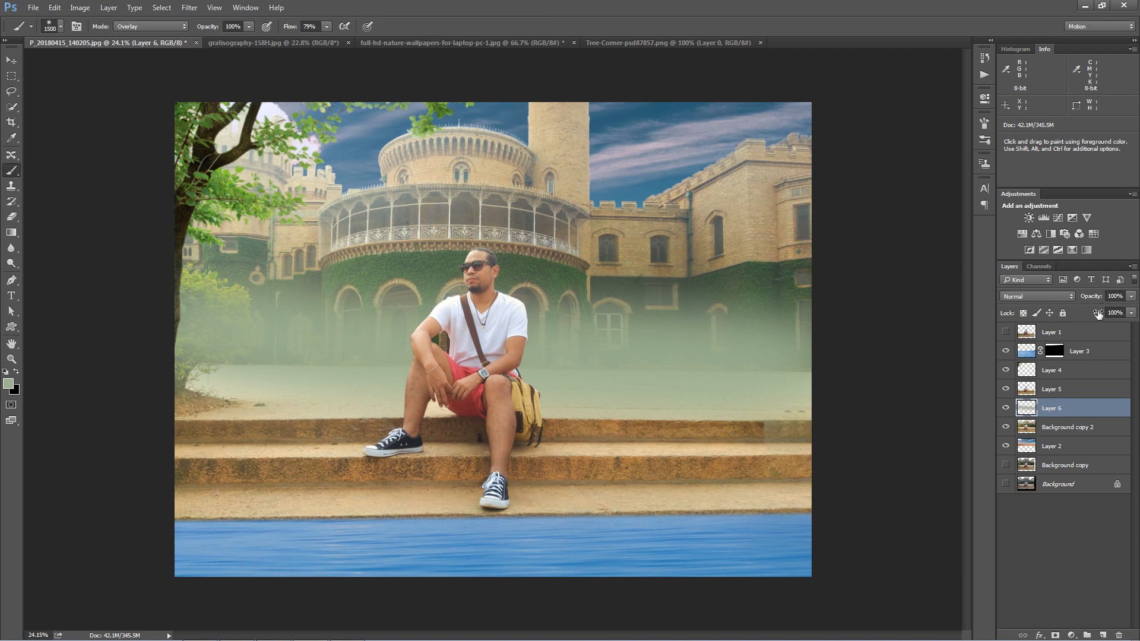
# Step: Outline the right end of the steps with the Polygonal Lasso, clear the haze inside the selection and deselect
pyautogui.rightClick(13, 80)
pyautogui.rightClick(11, 91)
pyautogui.click(60, 104)
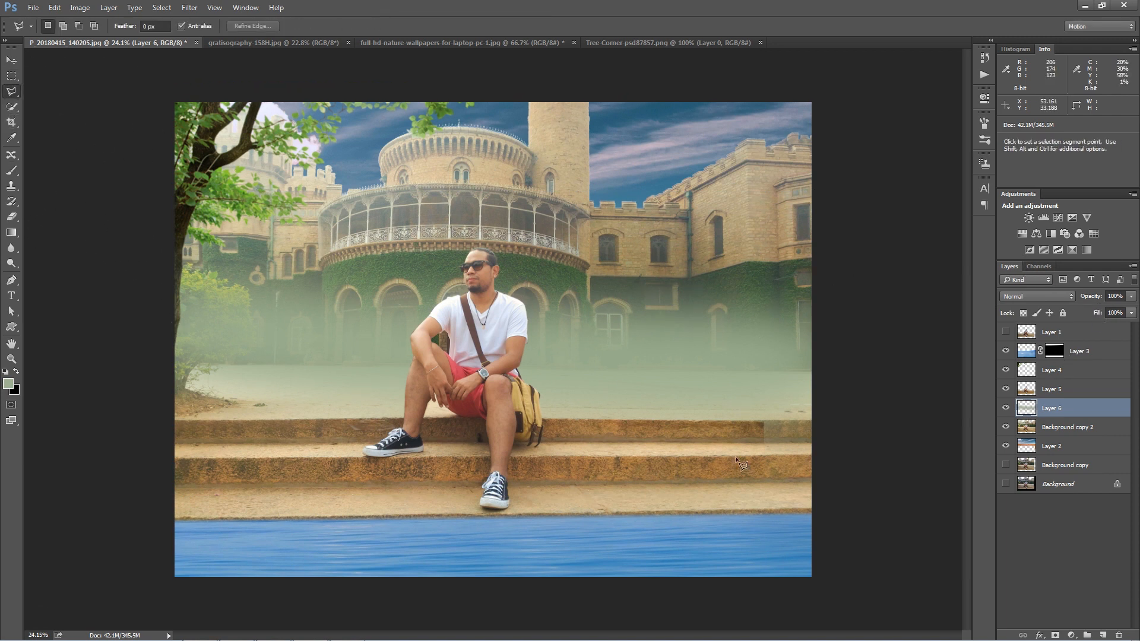
pyautogui.click(654, 439)
pyautogui.click(706, 421)
pyautogui.click(871, 421)
pyautogui.click(876, 513)
pyautogui.click(825, 618)
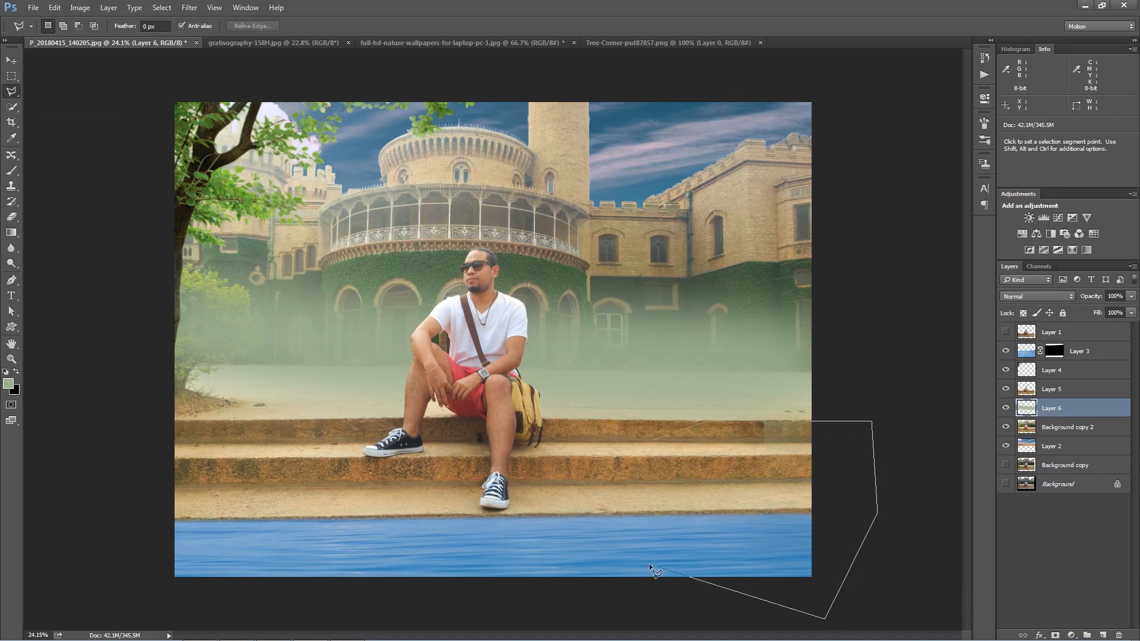
pyautogui.doubleClick(649, 556)
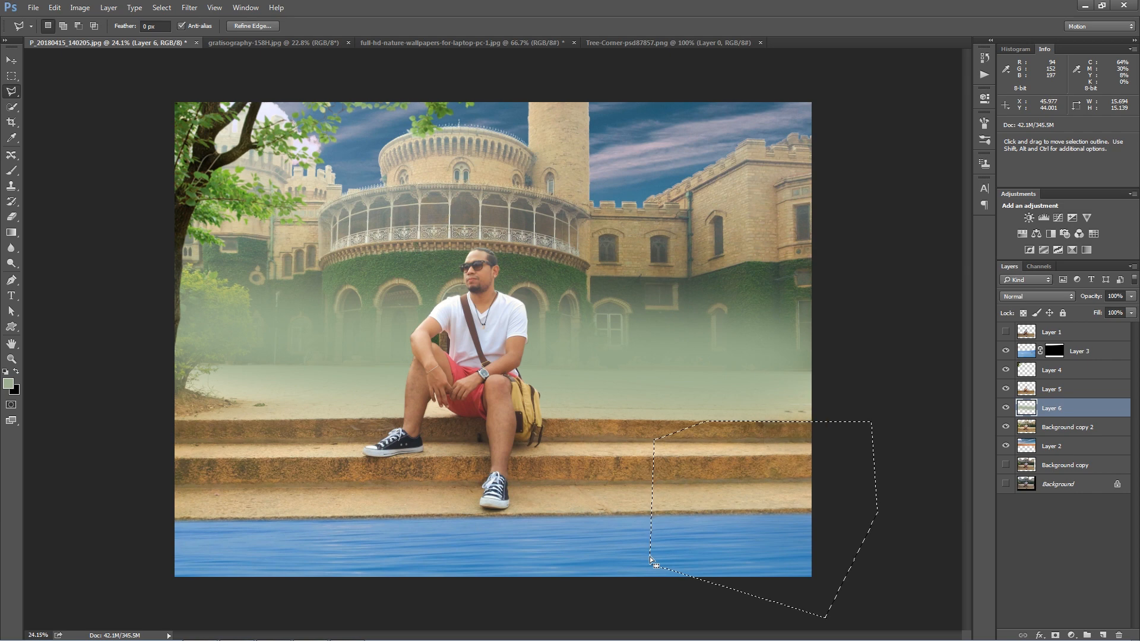
pyautogui.hotkey('ctrl', 'd')
pyautogui.press('v')
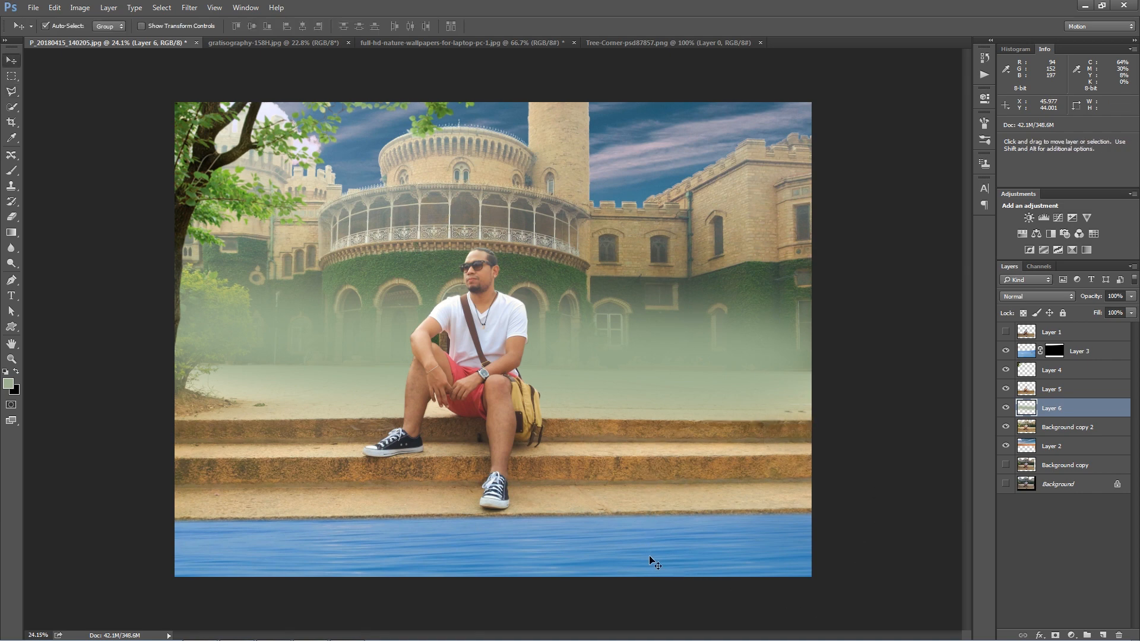
# Step: Compare the image with and without the haze layer and reduce the layer's fill to 67%
pyautogui.click(1005, 409)
pyautogui.click(1005, 409)
pyautogui.click(1005, 408)
pyautogui.click(1005, 409)
pyautogui.click(1005, 408)
pyautogui.click(1006, 408)
pyautogui.moveTo(1099, 316); pyautogui.dragTo(1080, 320)
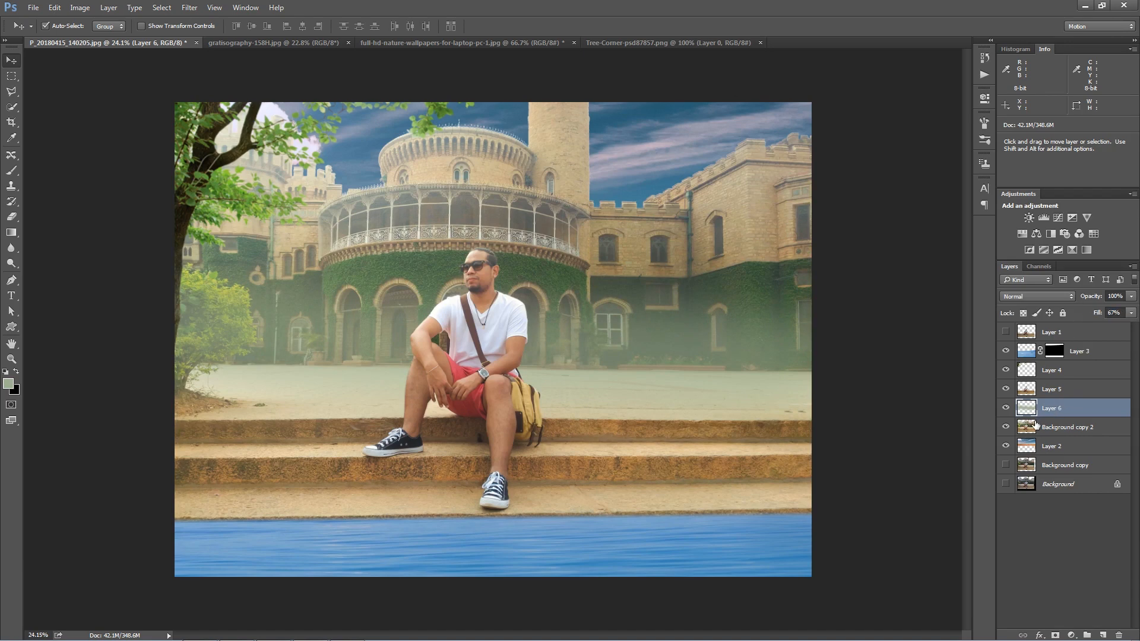
# Step: Apply a light Gaussian Blur to the Background copy 2 castle layer and check it against the sharp cut-out of the man
pyautogui.click(1043, 428)
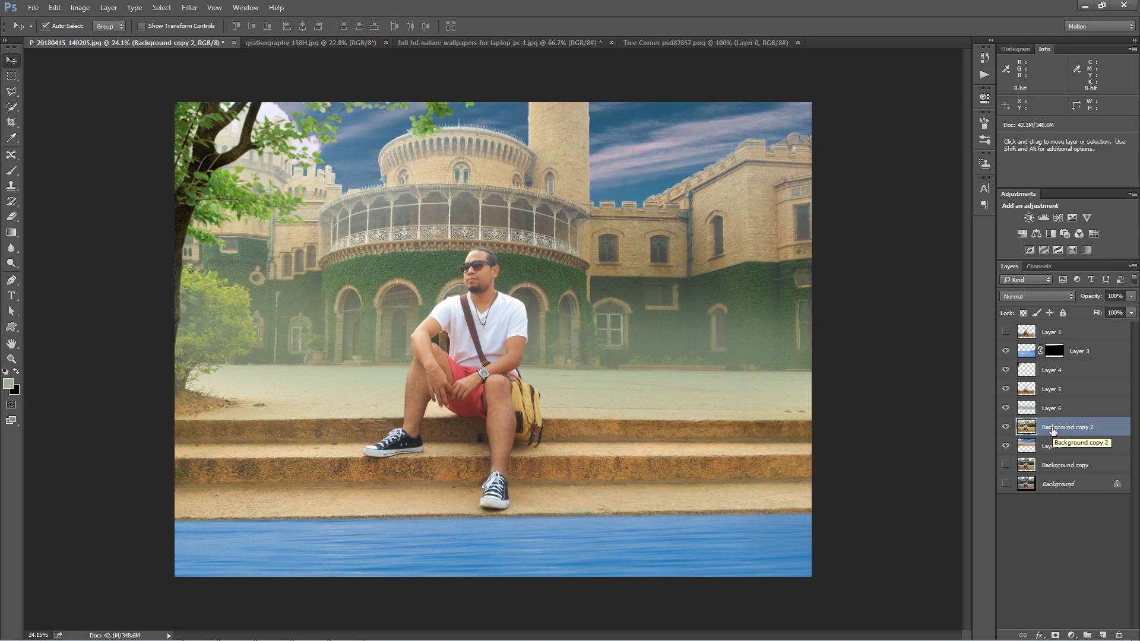
pyautogui.click(189, 7)
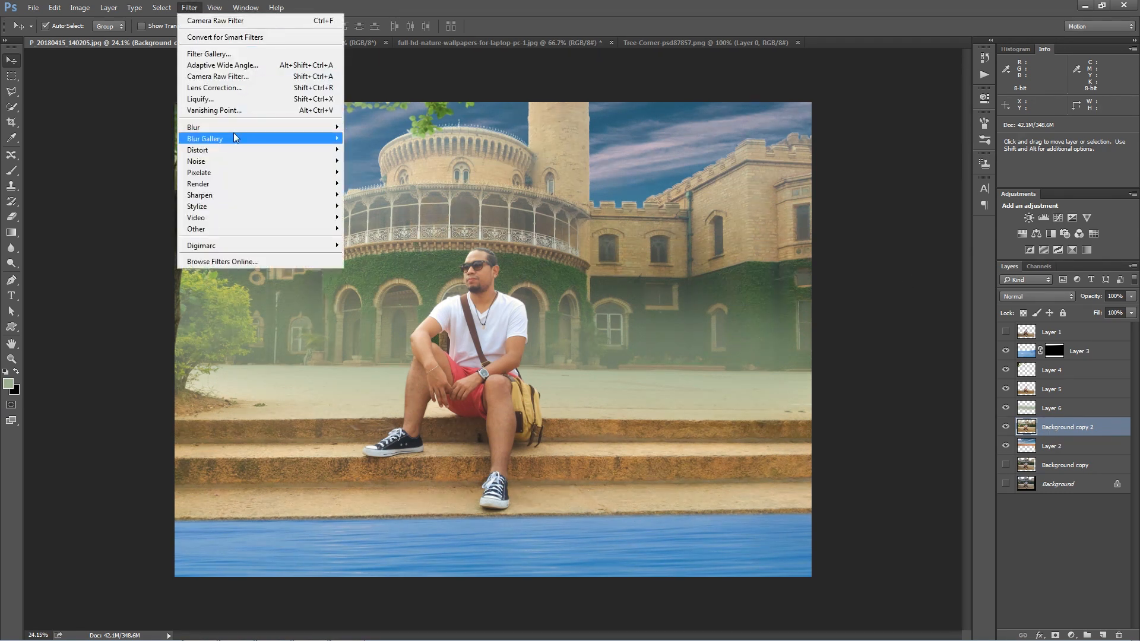
pyautogui.moveTo(225, 140)
pyautogui.moveTo(309, 127)
pyautogui.click(370, 172)
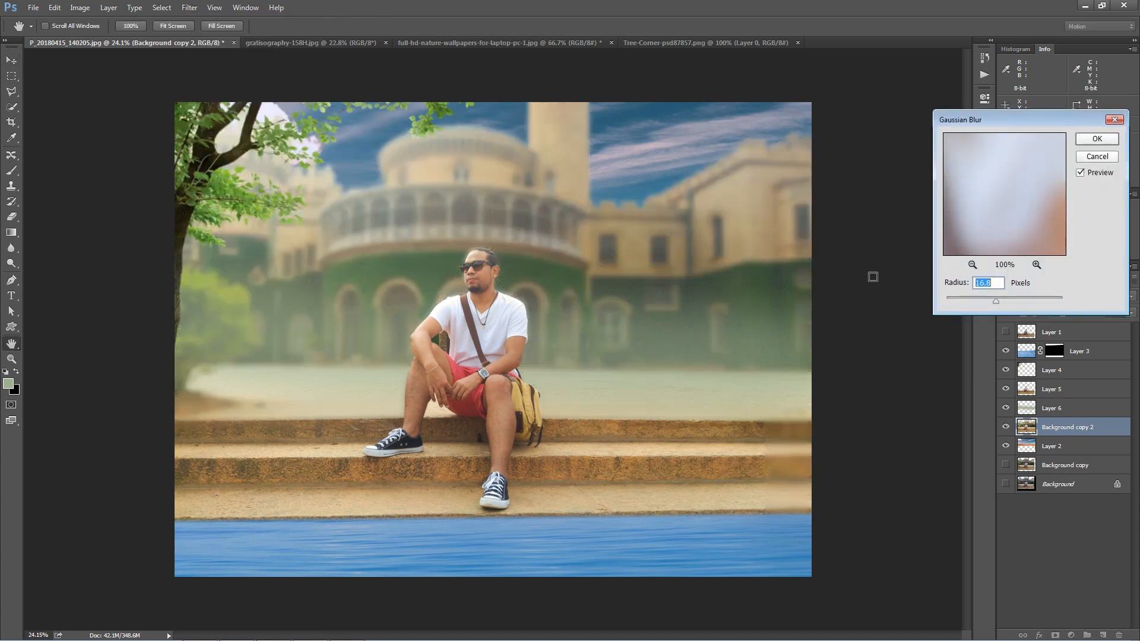
pyautogui.click(972, 301)
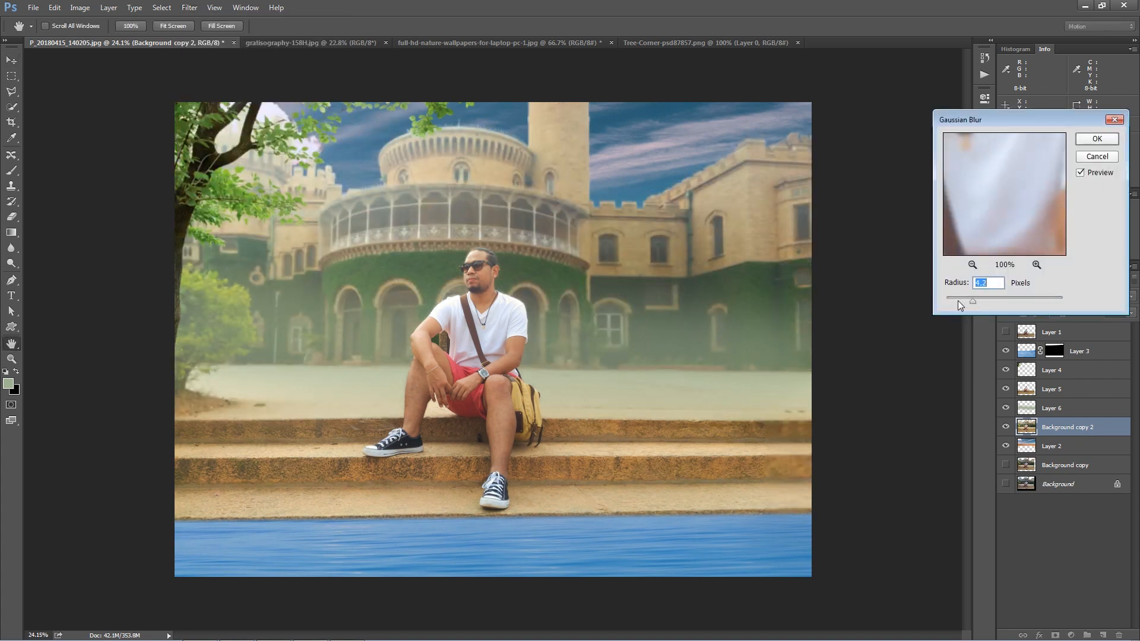
pyautogui.click(963, 299)
pyautogui.click(1096, 138)
pyautogui.click(1006, 388)
pyautogui.click(1005, 389)
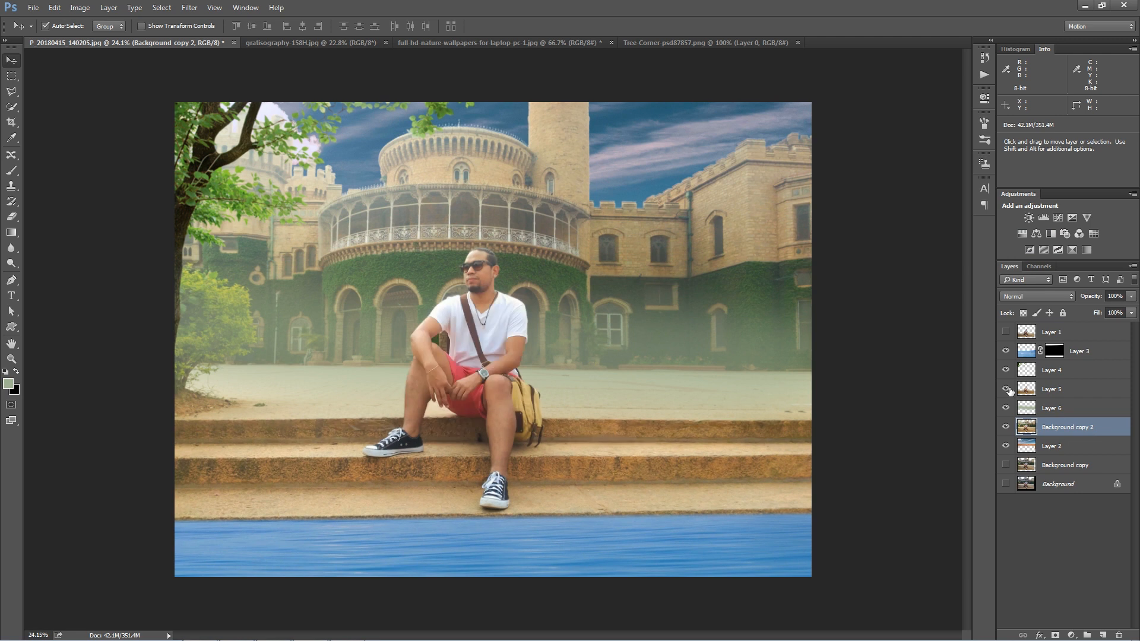
# Step: Try painting more haze on Layer 6 with a 1500 px brush, including over the steps, and undo the stroke
pyautogui.click(1006, 389)
pyautogui.click(1006, 388)
pyautogui.click(1056, 408)
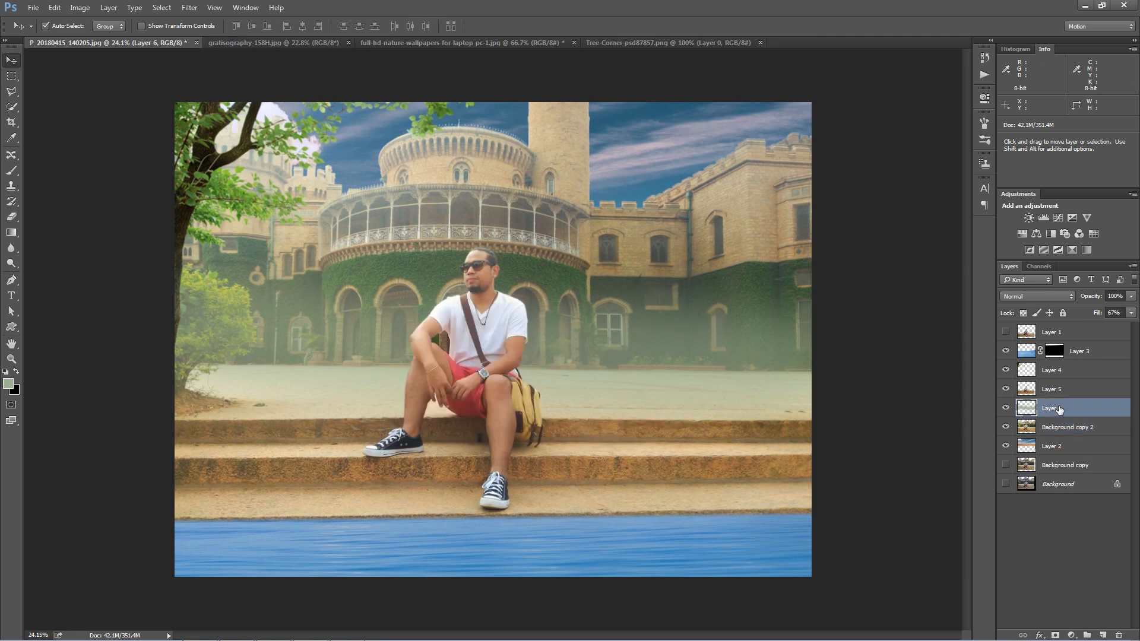
pyautogui.click(11, 170)
pyautogui.moveTo(294, 30); pyautogui.dragTo(265, 34)
pyautogui.moveTo(404, 284)
pyautogui.mouseDown()
pyautogui.moveTo(474, 268)
pyautogui.moveTo(570, 306)
pyautogui.moveTo(546, 299)
pyautogui.moveTo(735, 323)
pyautogui.moveTo(756, 364)
pyautogui.moveTo(604, 392)
pyautogui.moveTo(785, 451)
pyautogui.mouseUp()
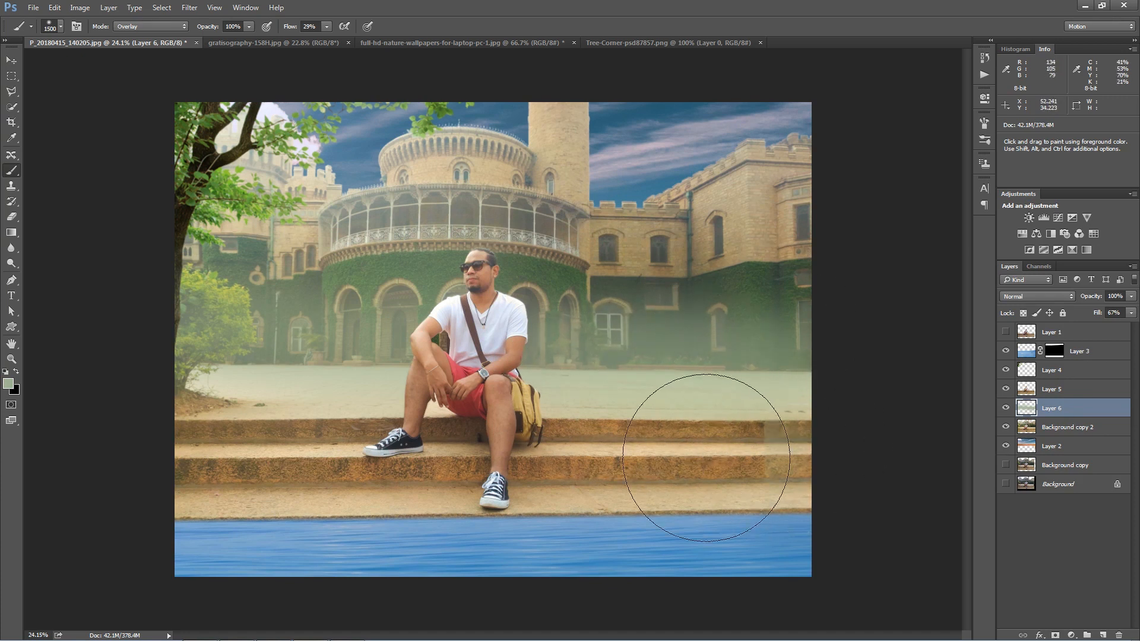
pyautogui.hotkey('ctrl', 'z')
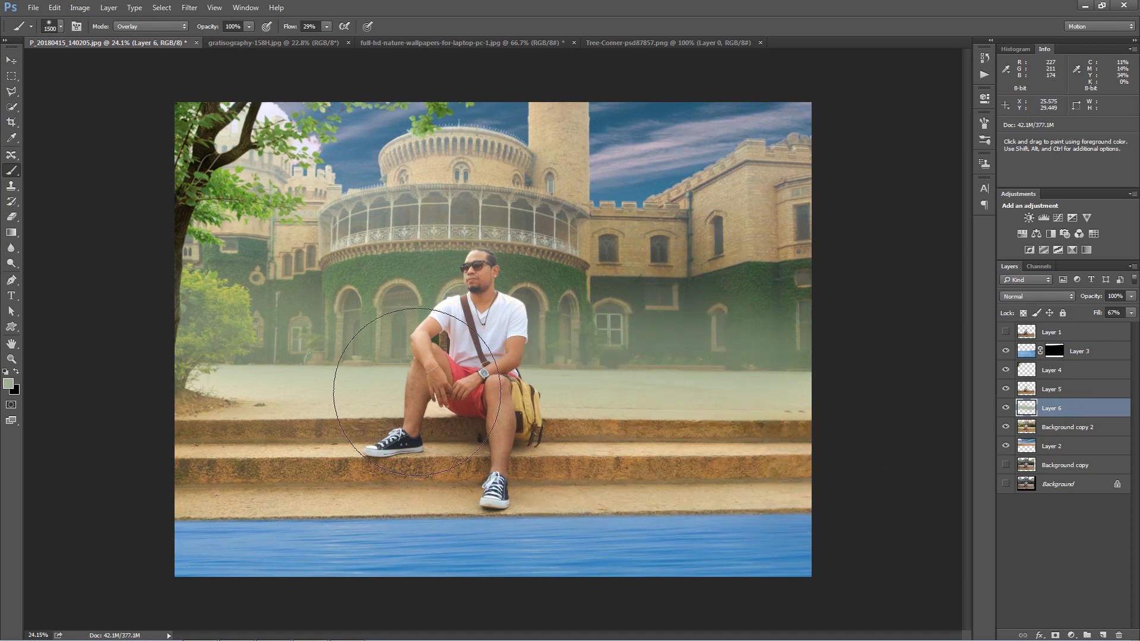
pyautogui.moveTo(238, 329)
pyautogui.mouseDown()
pyautogui.moveTo(229, 295)
pyautogui.moveTo(242, 245)
pyautogui.moveTo(274, 260)
pyautogui.mouseUp()
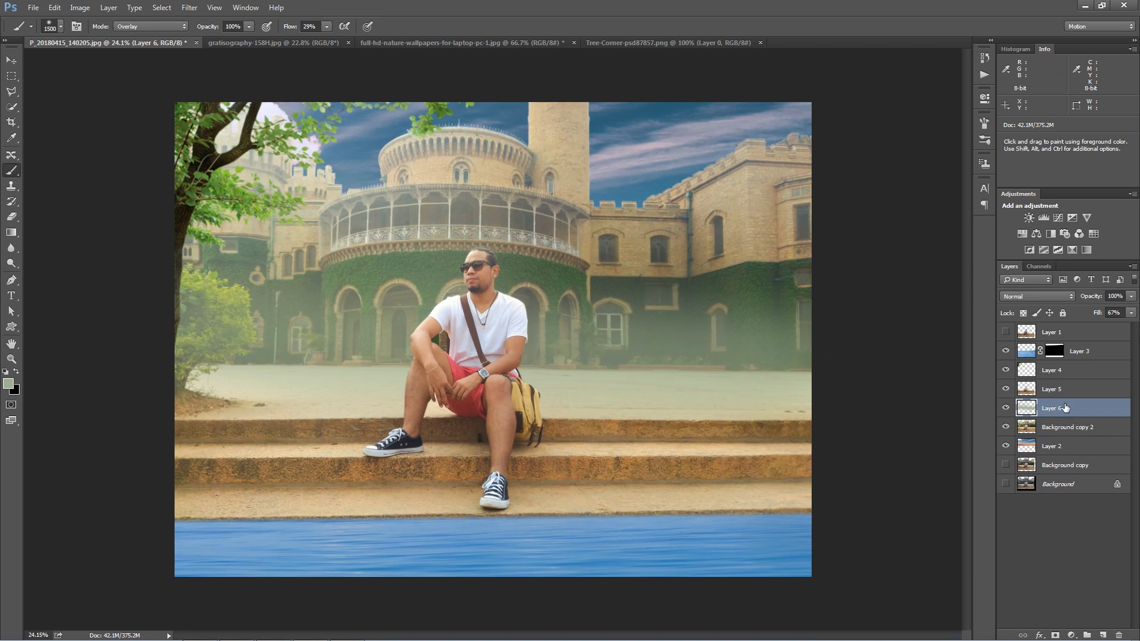
# Step: Set the foreground colour to white and add a new layer above Layer 6
pyautogui.click(8, 384)
pyautogui.moveTo(837, 333); pyautogui.dragTo(683, 225)
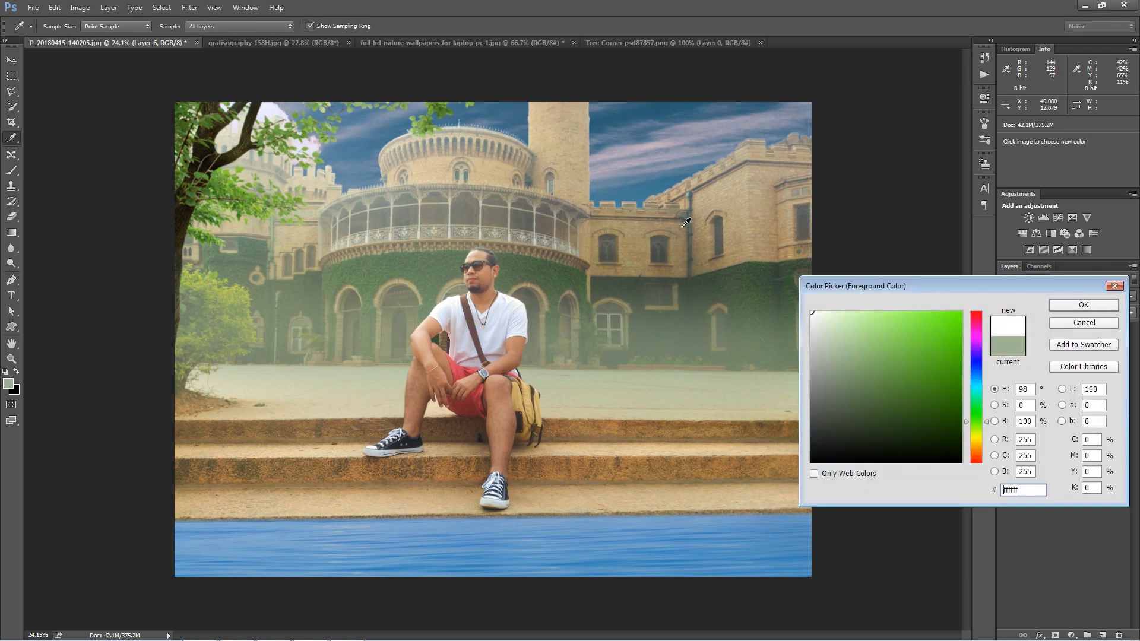
pyautogui.click(1072, 305)
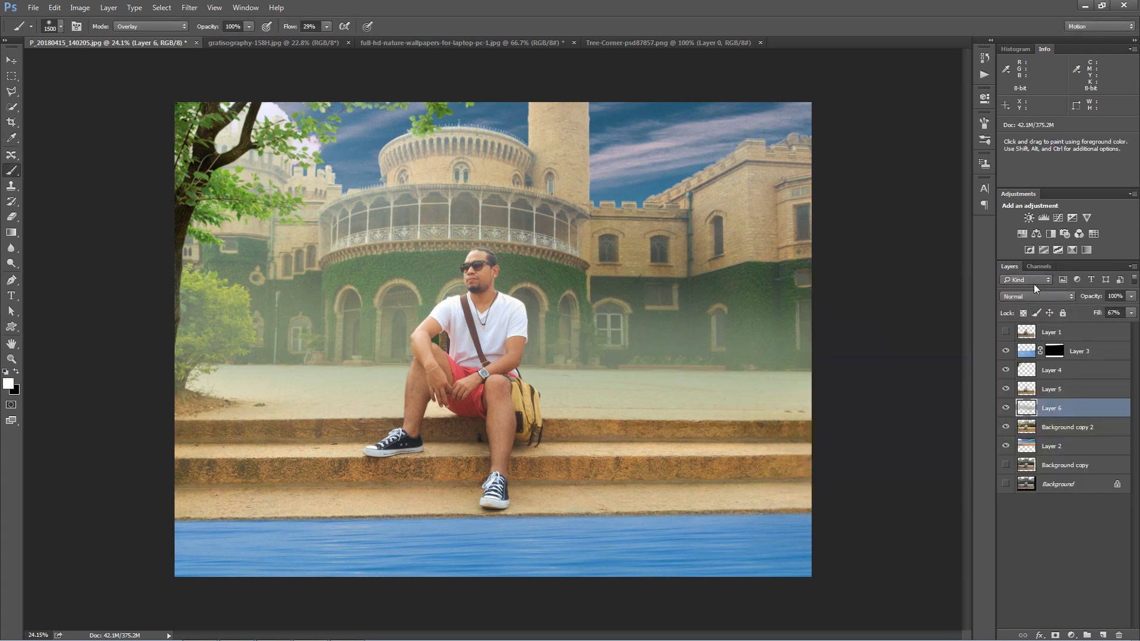
pyautogui.click(1102, 635)
# Step: Paint soft white haze on the new layer over the castle behind the tree, using the Brush tool enlarged to 2700 px
pyautogui.rightClick(11, 176)
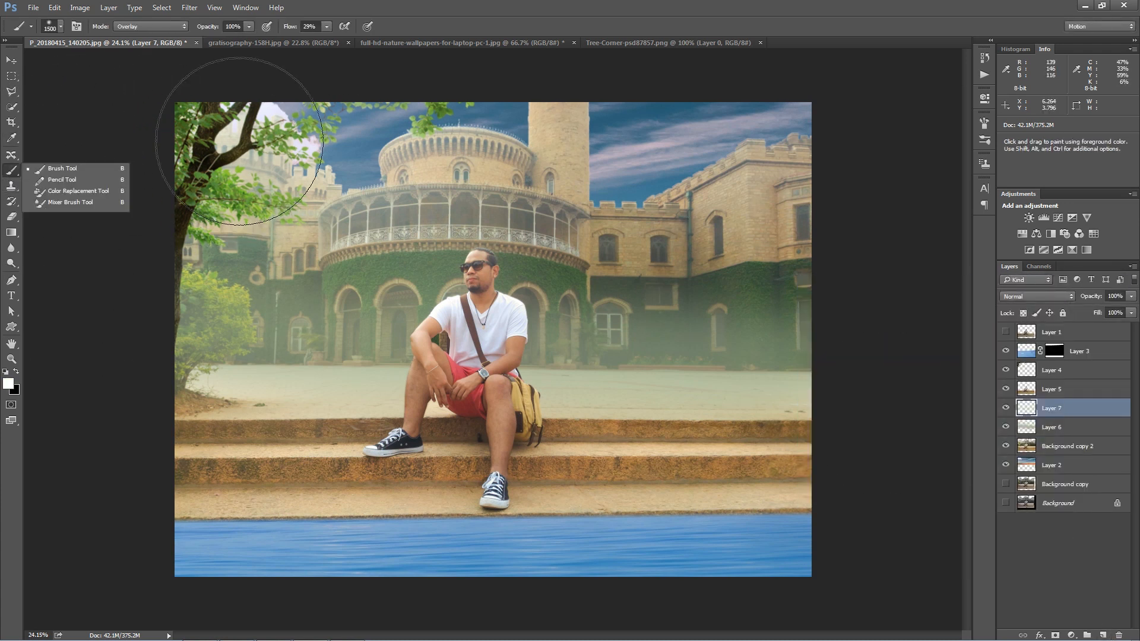
pyautogui.click(246, 148)
pyautogui.press(']')
pyautogui.press(']')
pyautogui.press(']')
pyautogui.press(']')
pyautogui.press(']')
pyautogui.press(']')
pyautogui.press(']')
pyautogui.press(']')
pyautogui.press(']')
pyautogui.press(']')
pyautogui.press(']')
pyautogui.press(']')
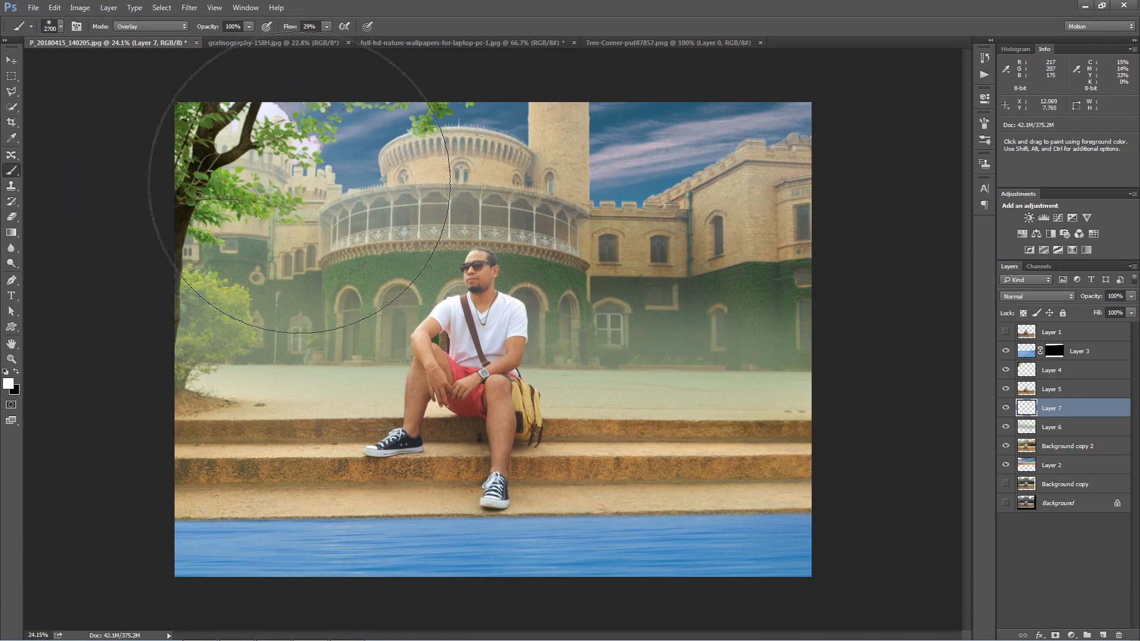
pyautogui.moveTo(259, 255); pyautogui.dragTo(238, 278)
pyautogui.click(307, 229)
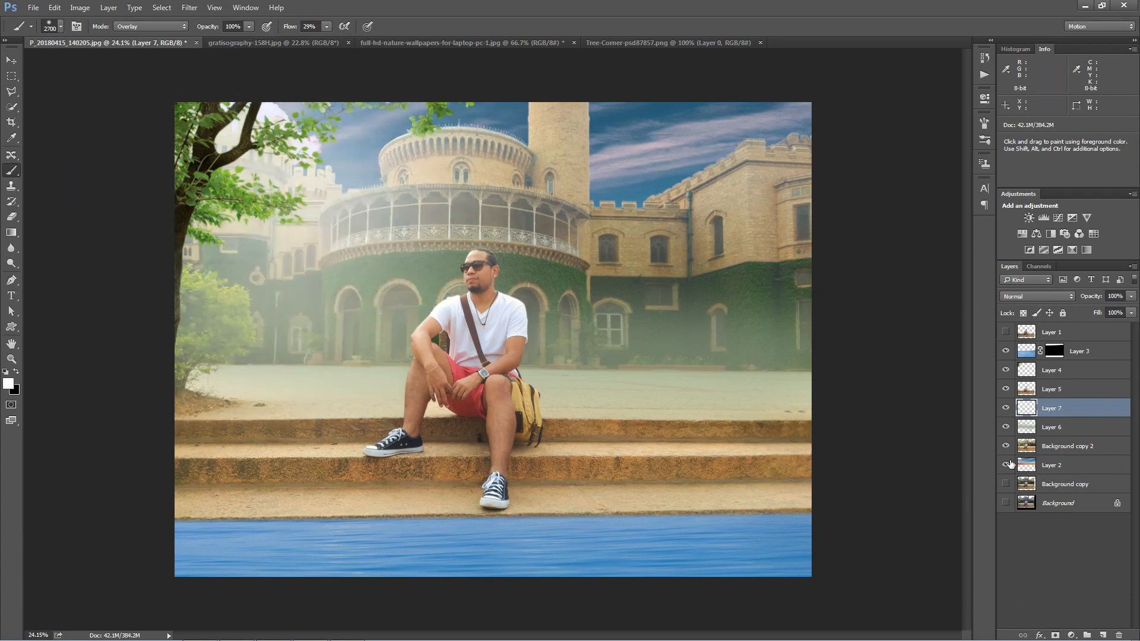
pyautogui.press('v')
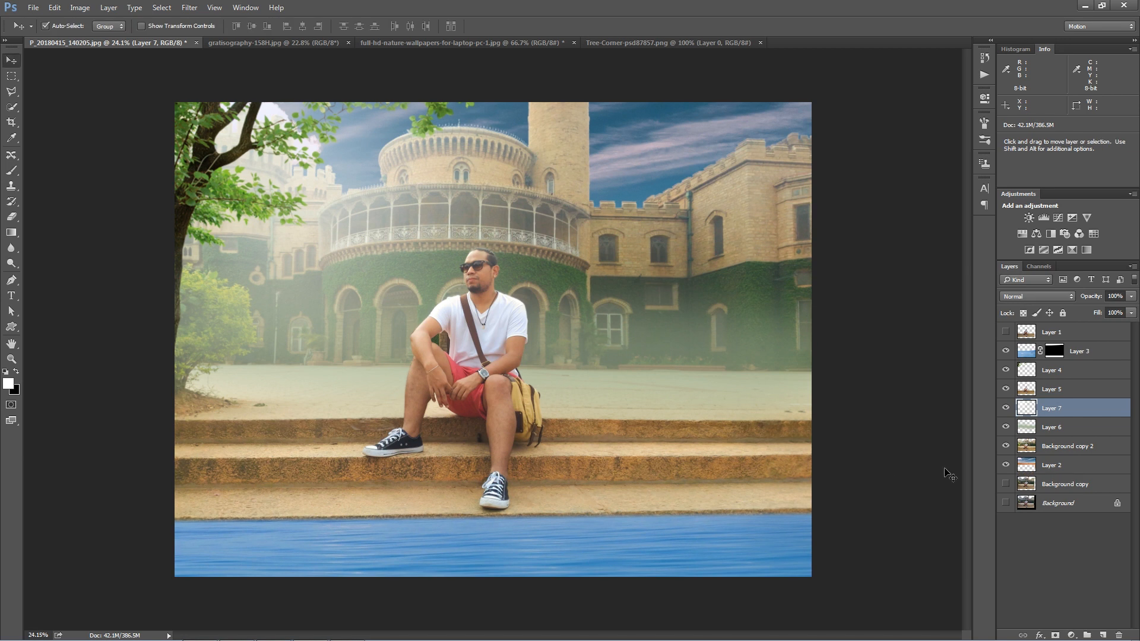
# Step: Slightly lower the fill of the white haze on Layer 7
pyautogui.click(1052, 433)
pyautogui.click(1043, 411)
pyautogui.moveTo(1098, 313); pyautogui.dragTo(1077, 317)
# Step: Try the Screen blend mode on the Layer 6 haze and settle on Lighten
pyautogui.click(1054, 432)
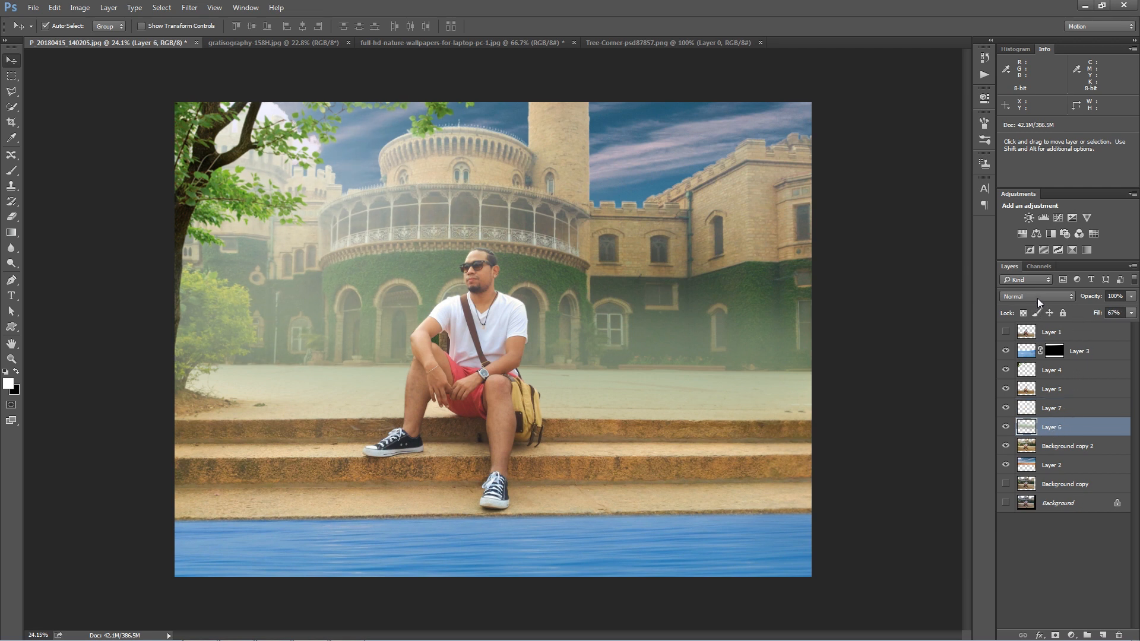
pyautogui.click(1037, 298)
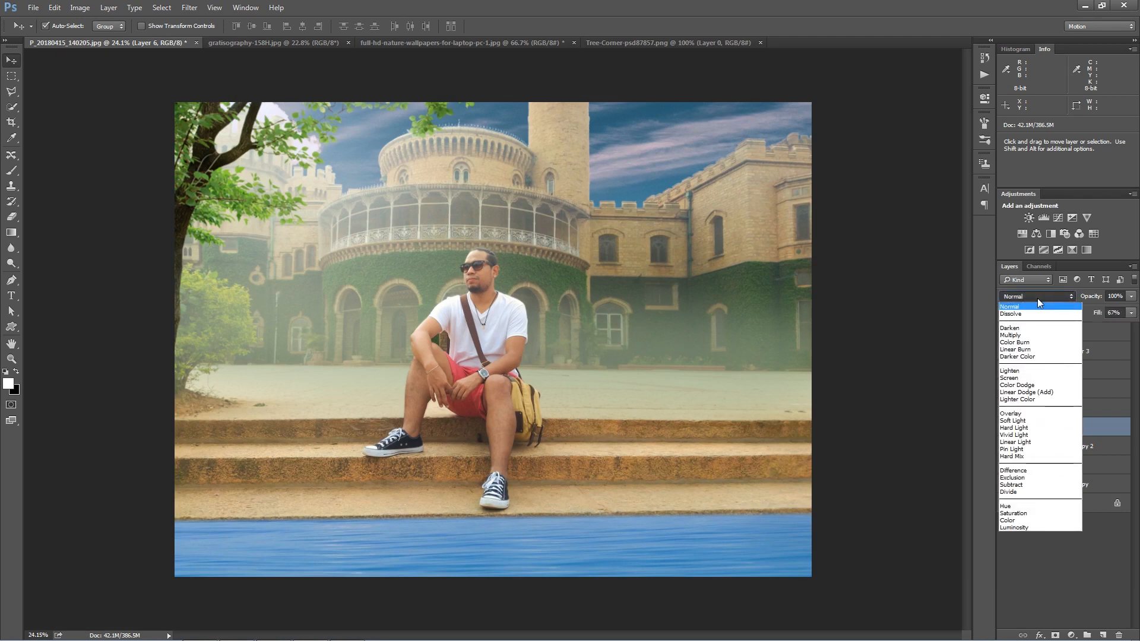
pyautogui.click(1009, 378)
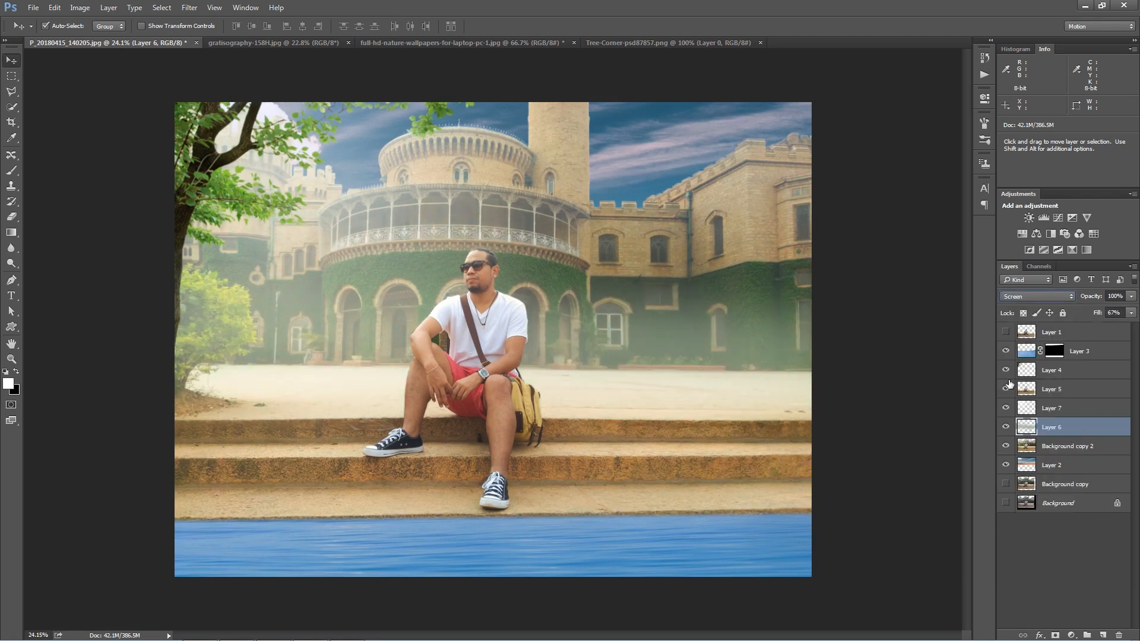
pyautogui.click(1035, 299)
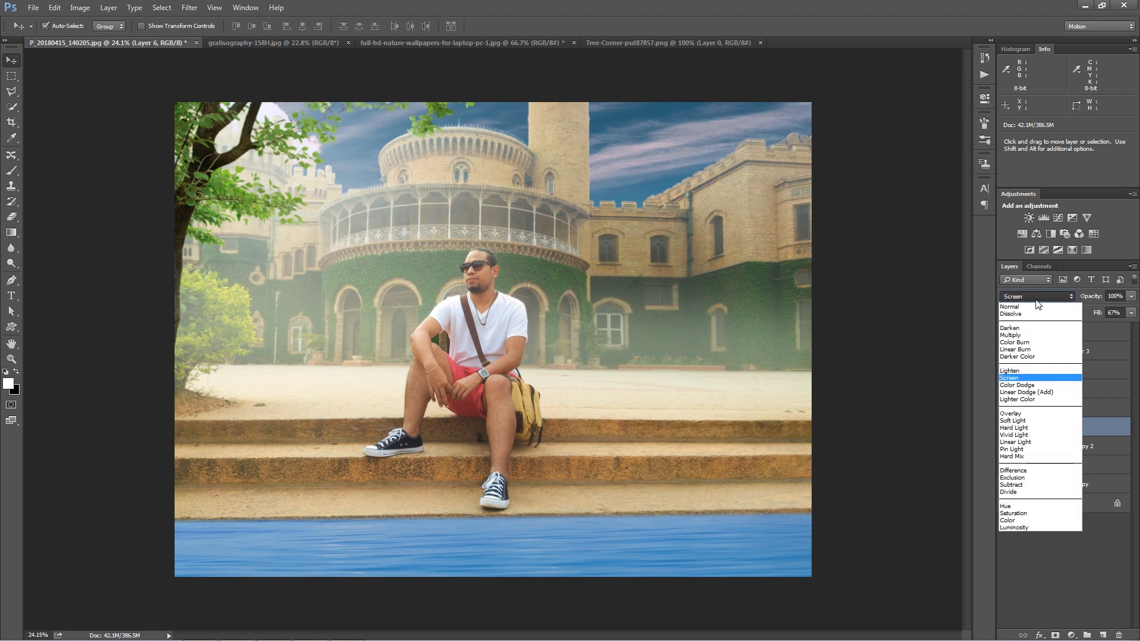
pyautogui.click(1018, 371)
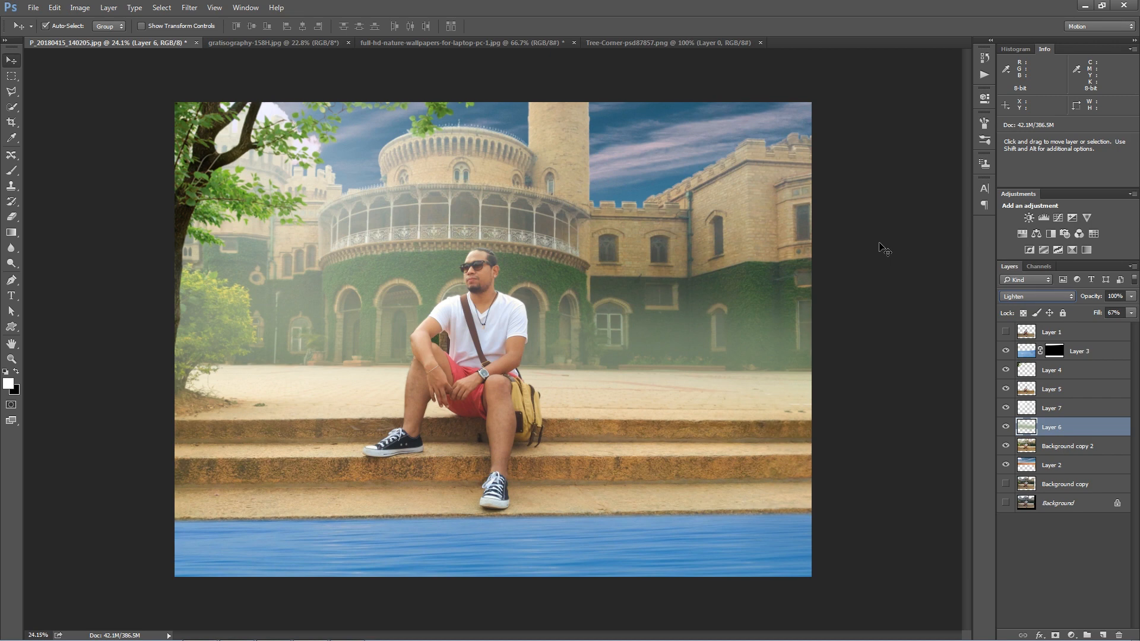
# Step: Check the Layer 5 cut-out of the man by toggling its visibility, and duplicate that layer
pyautogui.scroll(1, 885, 249)
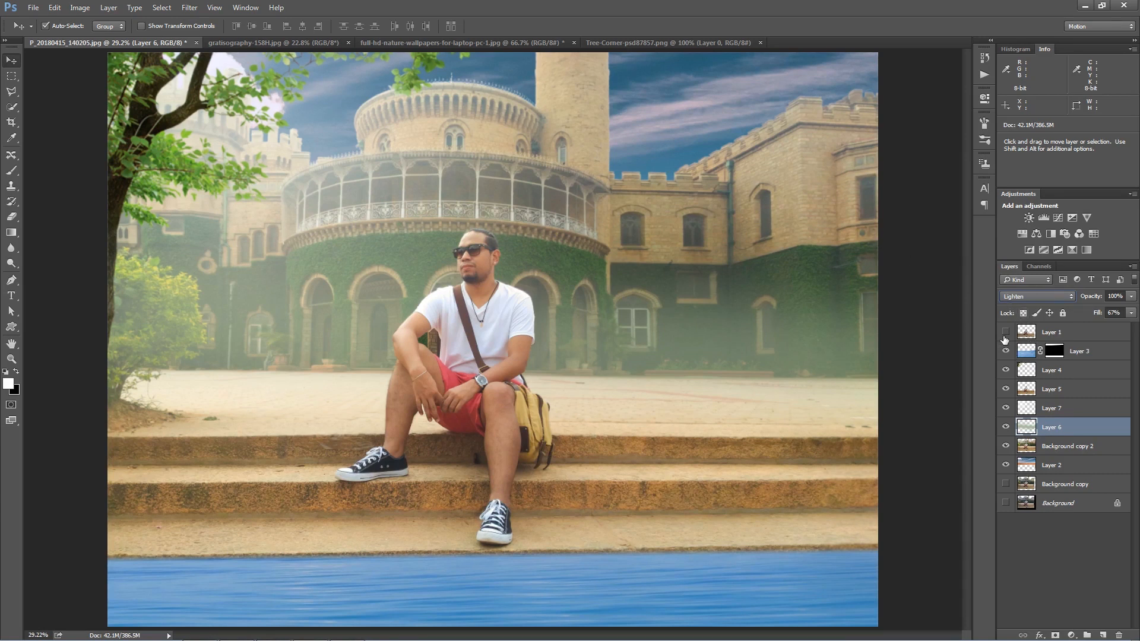
pyautogui.click(1005, 392)
pyautogui.click(1006, 391)
pyautogui.click(510, 372)
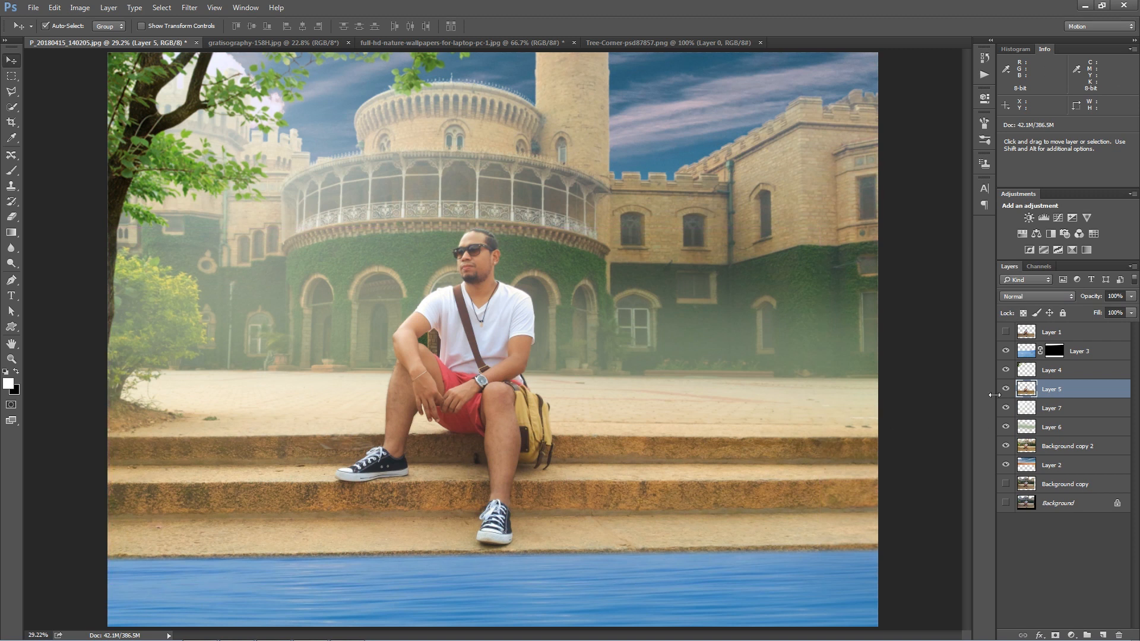
pyautogui.hotkey('ctrl', 'j')
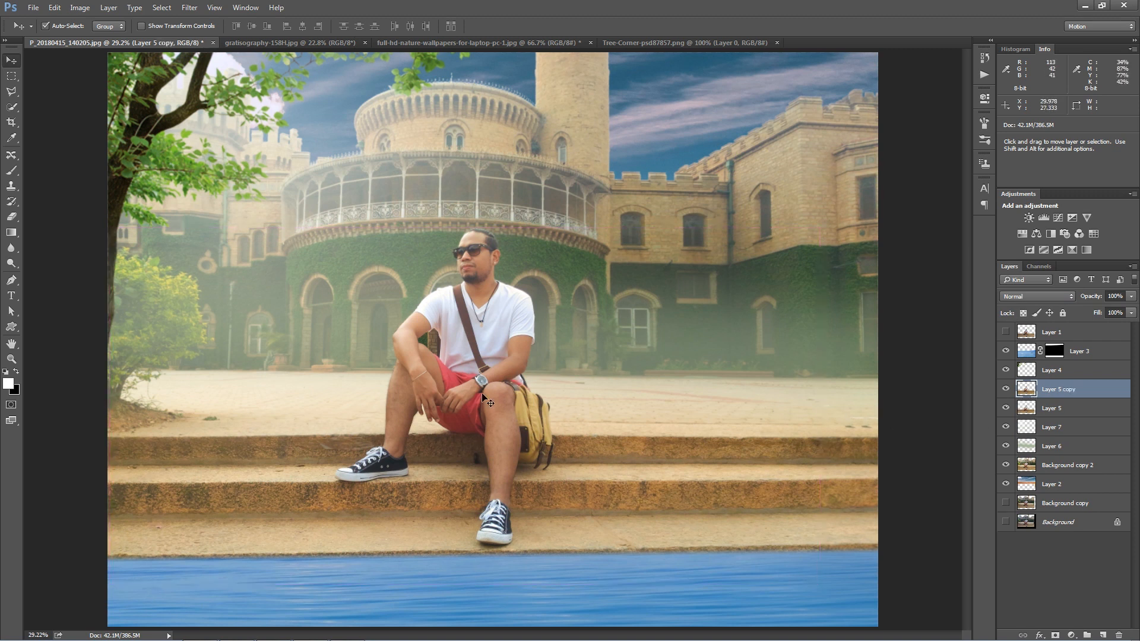
# Step: Flip the duplicated cut-out vertically and place it upside down over the seated man
pyautogui.hotkey('ctrl', 't')
pyautogui.rightClick(475, 306)
pyautogui.click(527, 459)
pyautogui.moveTo(516, 461); pyautogui.dragTo(548, 376)
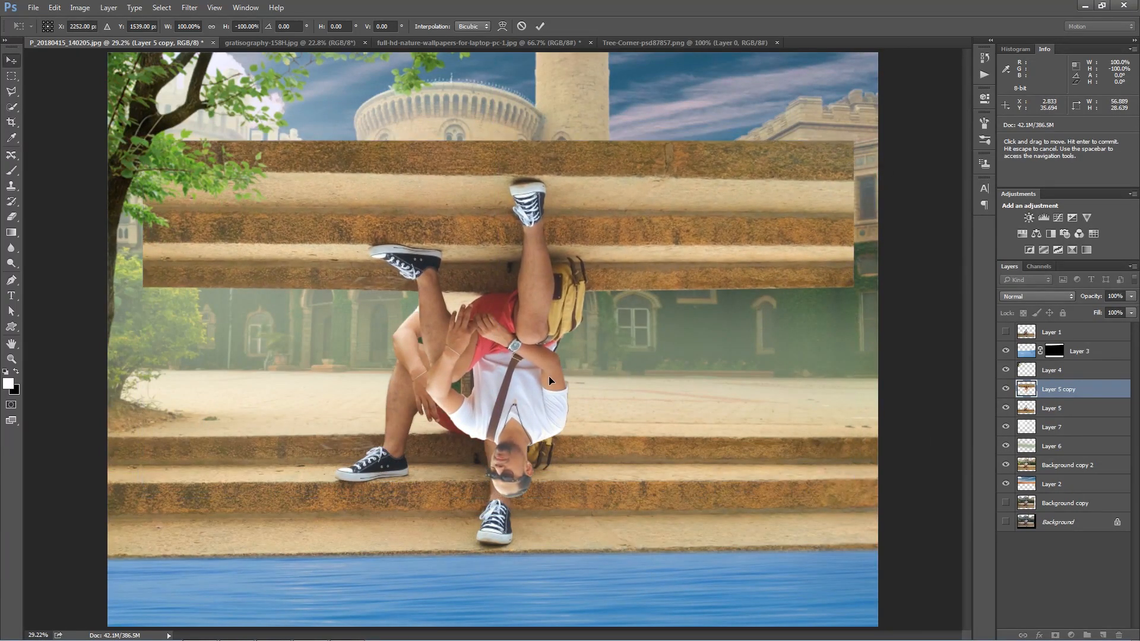
pyautogui.press('Return')
# Step: Delete the inverted steps from the copy with a rectangular selection, deselect and move the remaining figure down
pyautogui.click(11, 75)
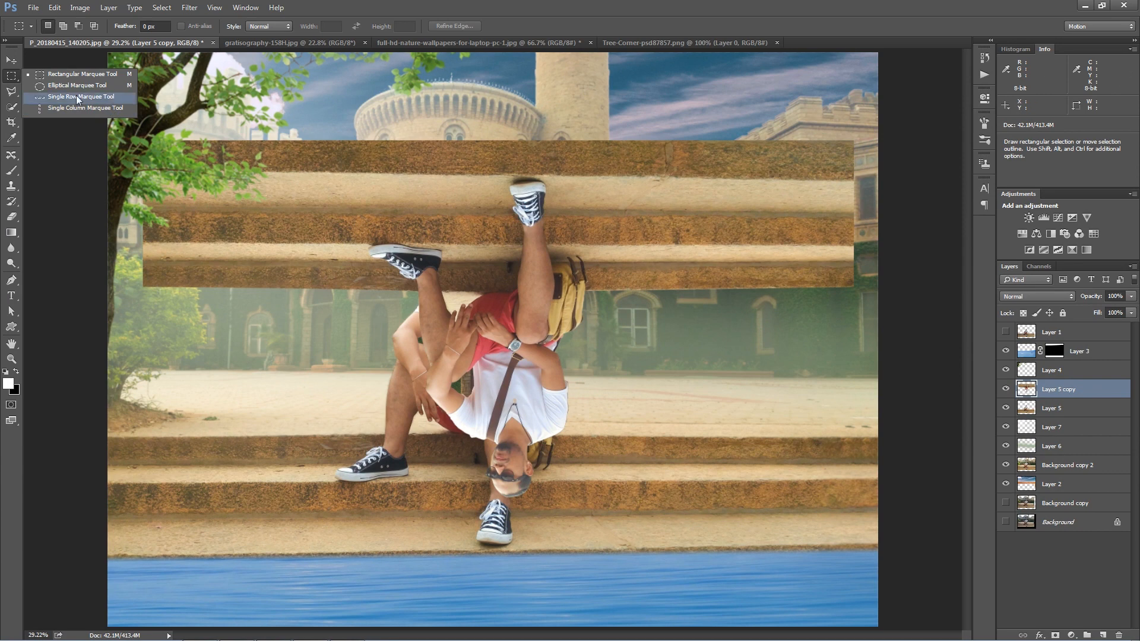
pyautogui.click(56, 74)
pyautogui.moveTo(92, 103); pyautogui.dragTo(900, 294)
pyautogui.press('Delete')
pyautogui.hotkey('ctrl', 'd')
pyautogui.press('v')
pyautogui.moveTo(530, 348); pyautogui.dragTo(534, 403)
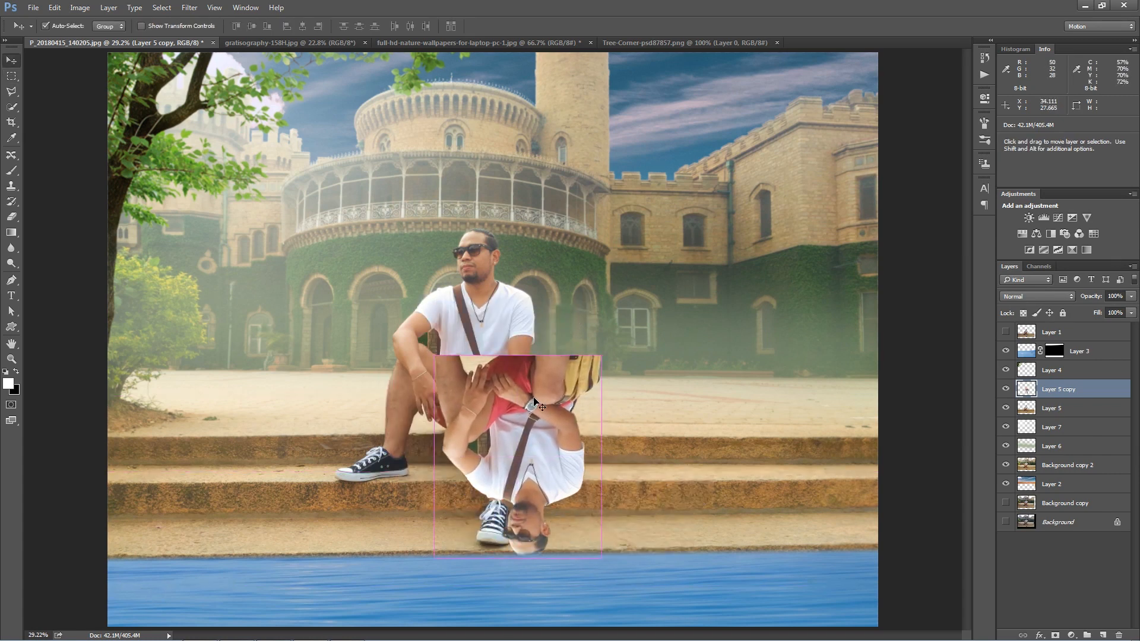
# Step: Undo the move, the trimming and the vertical flip of the duplicated cut-out
pyautogui.hotkey('ctrl', 'alt', 'z')
pyautogui.hotkey('ctrl', 'alt', 'z')
pyautogui.hotkey('ctrl', 'alt', 'z')
pyautogui.hotkey('ctrl', 'alt', 'z')
pyautogui.hotkey('ctrl', 'alt', 'z')
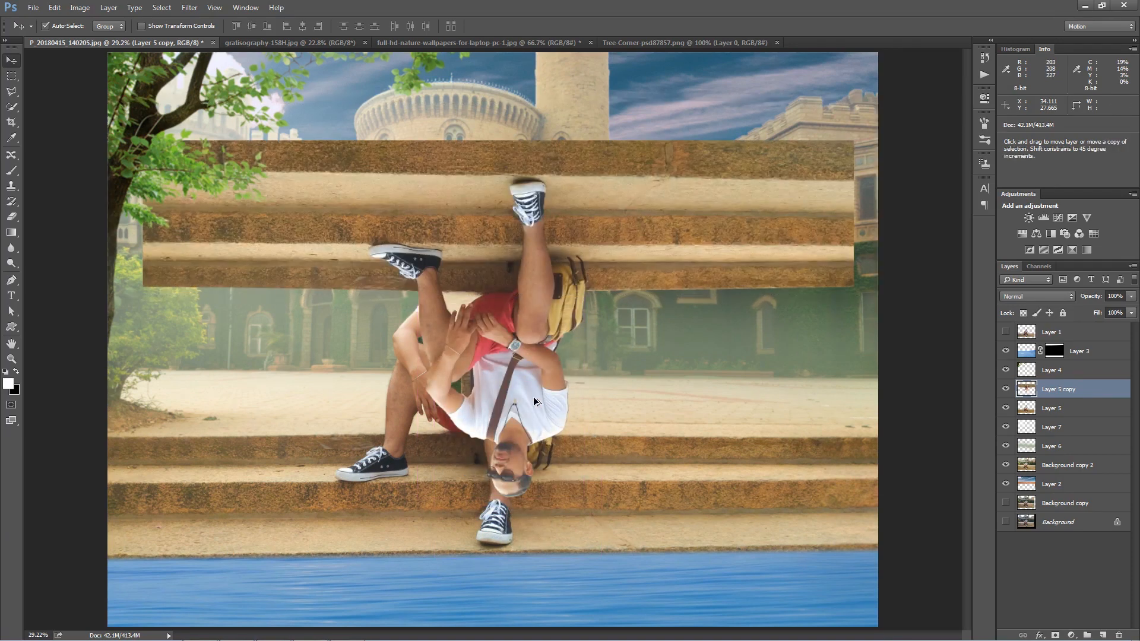
# Step: Transform Layer 5 copy upside down to about 75% height, rotate it counter-clockwise and shift it beside the man
pyautogui.hotkey('ctrl', 't')
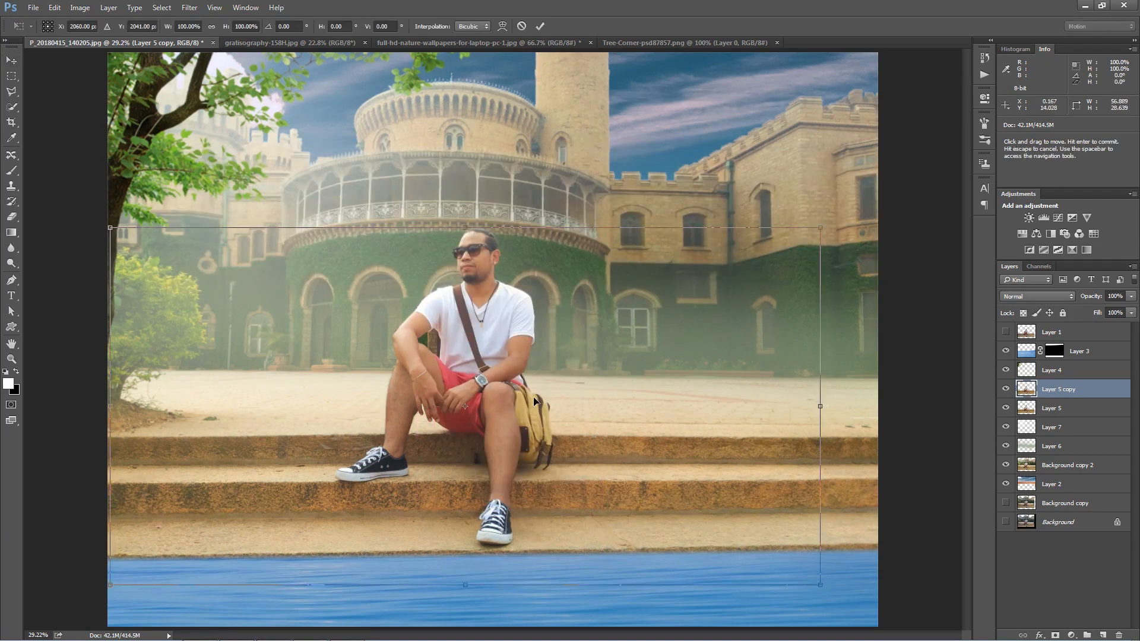
pyautogui.moveTo(468, 231); pyautogui.dragTo(469, 290)
pyautogui.hotkey('ctrl', 'z')
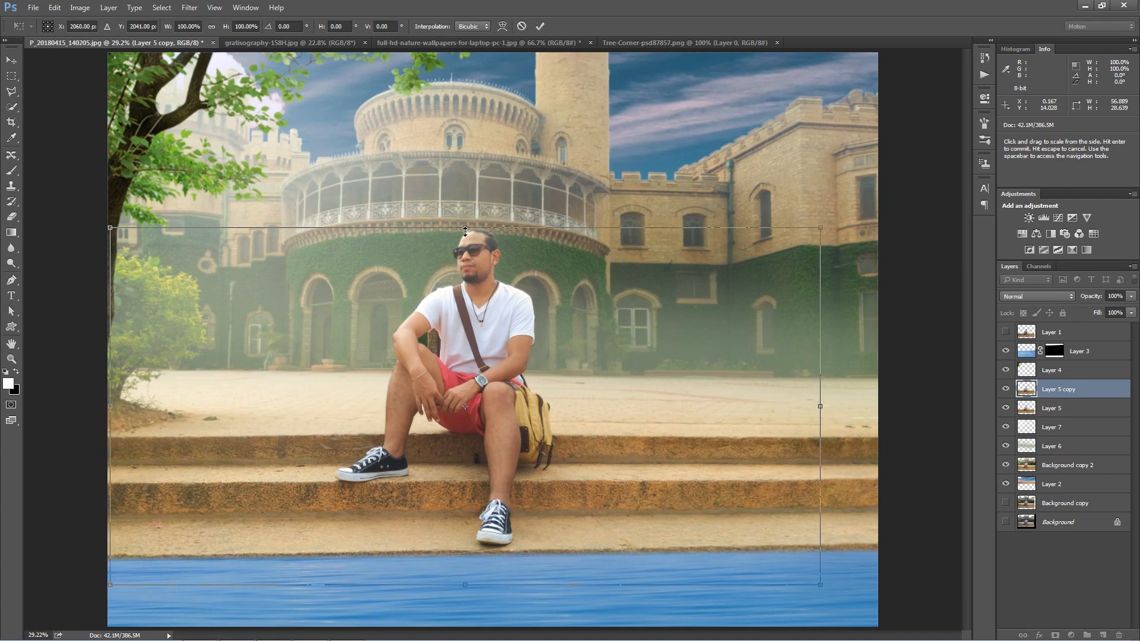
pyautogui.moveTo(465, 230); pyautogui.dragTo(639, 544)
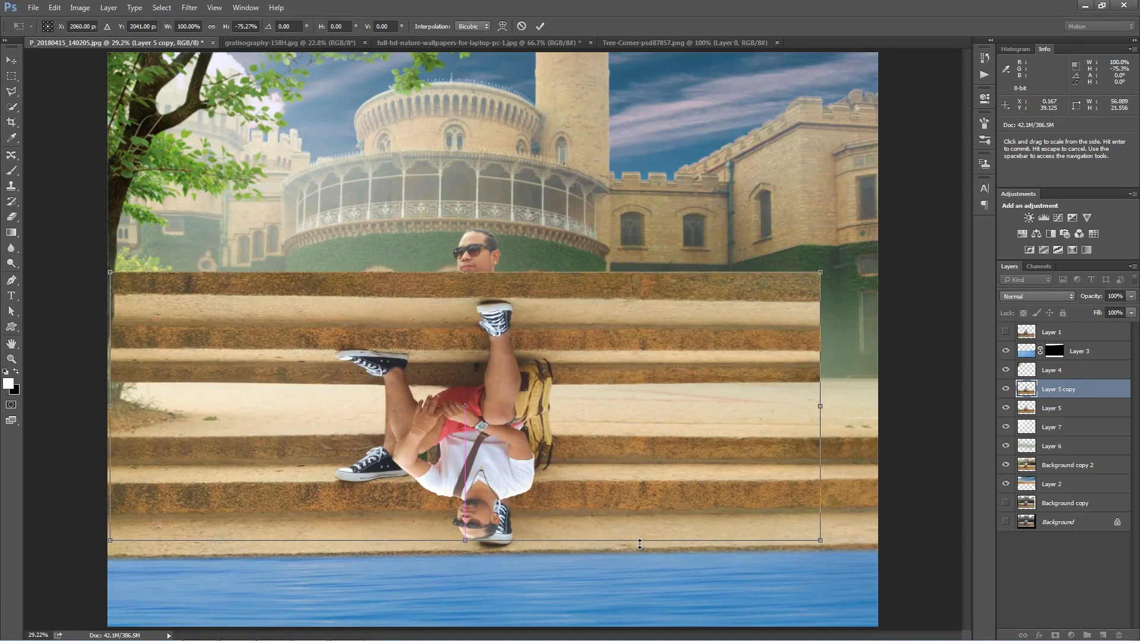
pyautogui.moveTo(825, 528); pyautogui.dragTo(842, 483)
pyautogui.moveTo(589, 498); pyautogui.dragTo(680, 503)
pyautogui.press('Return')
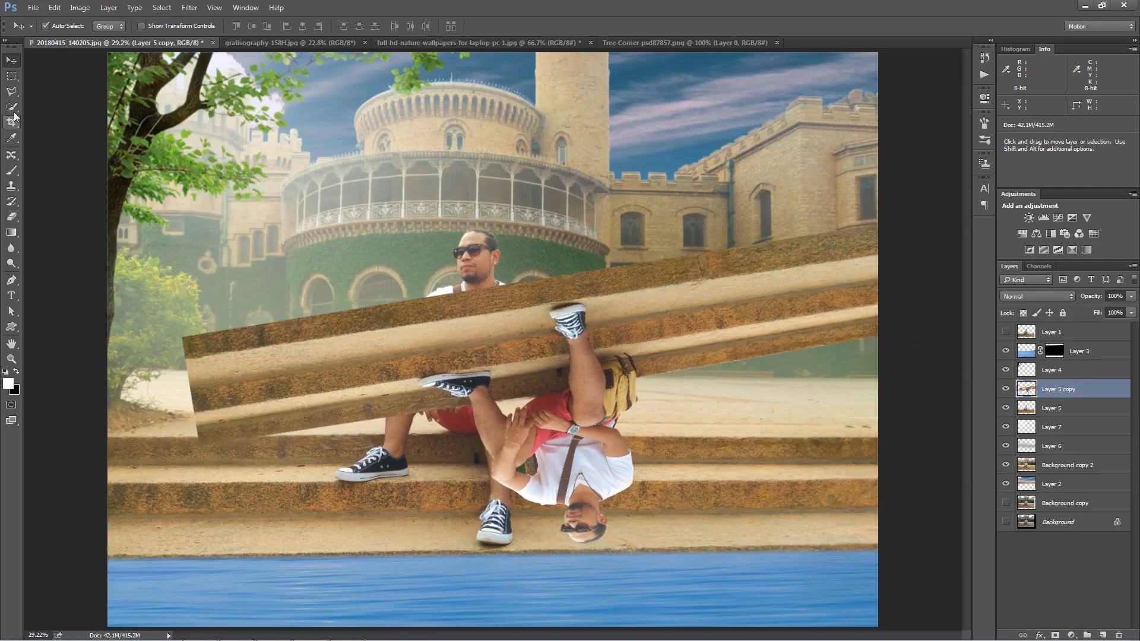
# Step: Outline the inverted steps and legs with the Polygonal Lasso, delete them from the copy and deselect
pyautogui.click(12, 91)
pyautogui.click(48, 105)
pyautogui.click(187, 454)
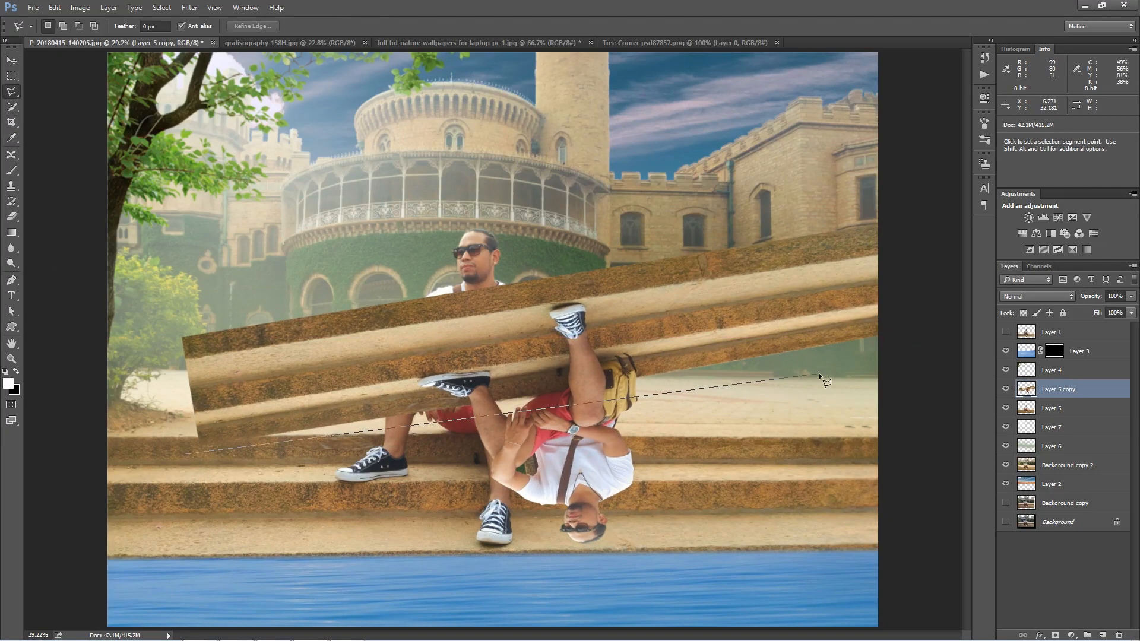
pyautogui.click(962, 323)
pyautogui.click(920, 189)
pyautogui.doubleClick(138, 319)
pyautogui.press('Delete')
pyautogui.hotkey('ctrl', 'd')
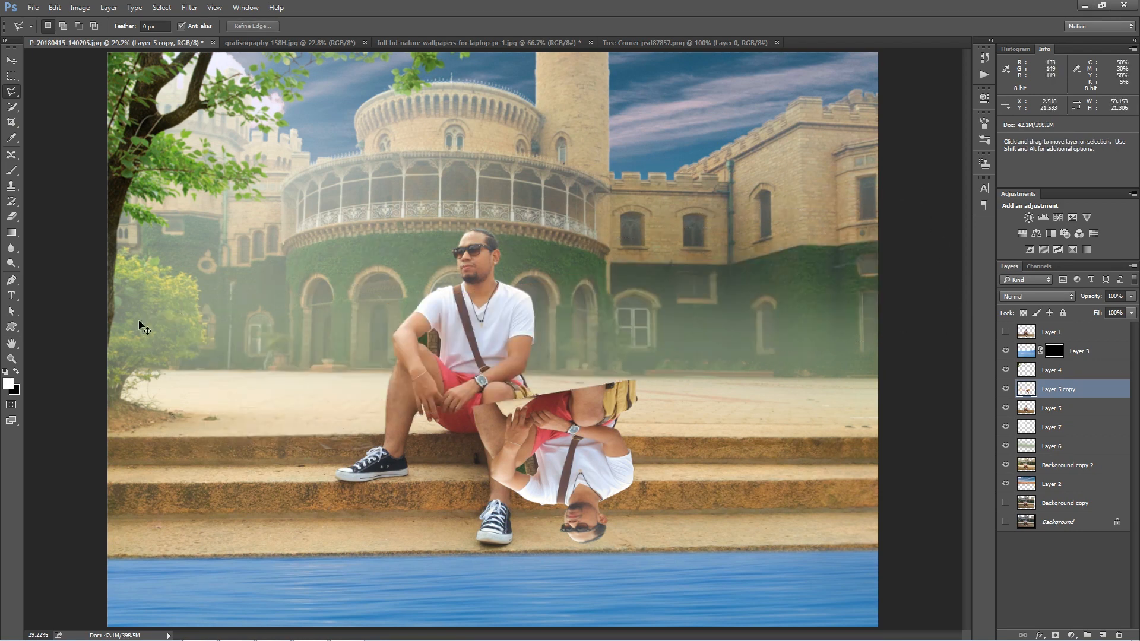
# Step: Nudge the inverted figure slightly down and turn it solid black using Hue/Saturation with a lightness of -100
pyautogui.moveTo(1077, 398)
pyautogui.mouseDown()
pyautogui.moveTo(1085, 427)
pyautogui.moveTo(1075, 390)
pyautogui.mouseUp()
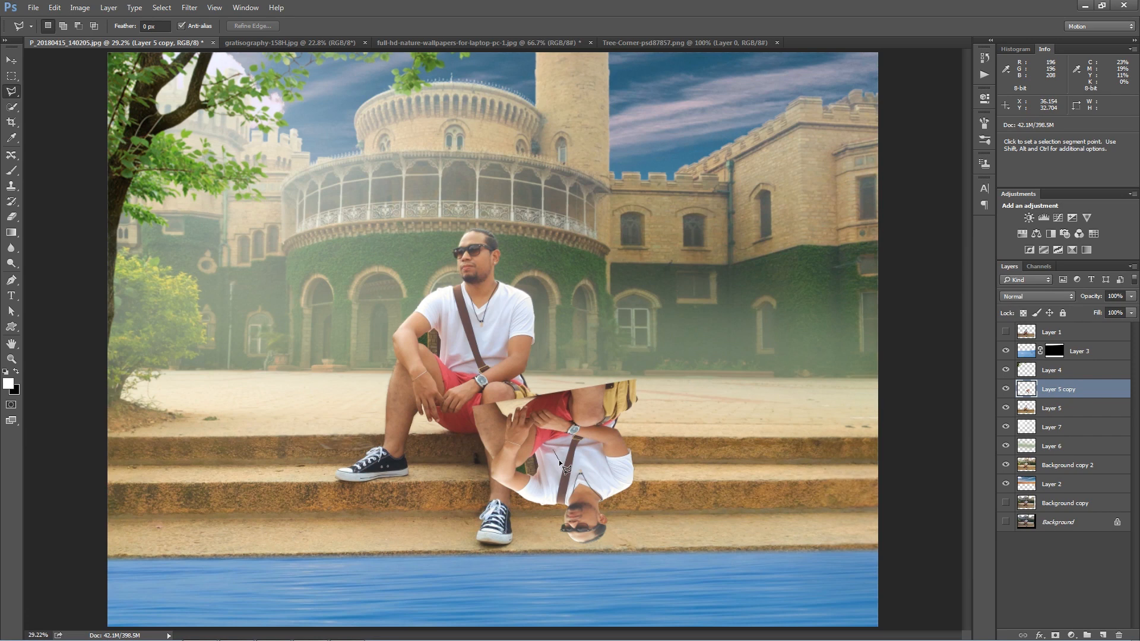
pyautogui.click(578, 442)
pyautogui.press('v')
pyautogui.moveTo(565, 453)
pyautogui.mouseDown()
pyautogui.moveTo(675, 477)
pyautogui.moveTo(565, 453)
pyautogui.moveTo(565, 464)
pyautogui.mouseUp()
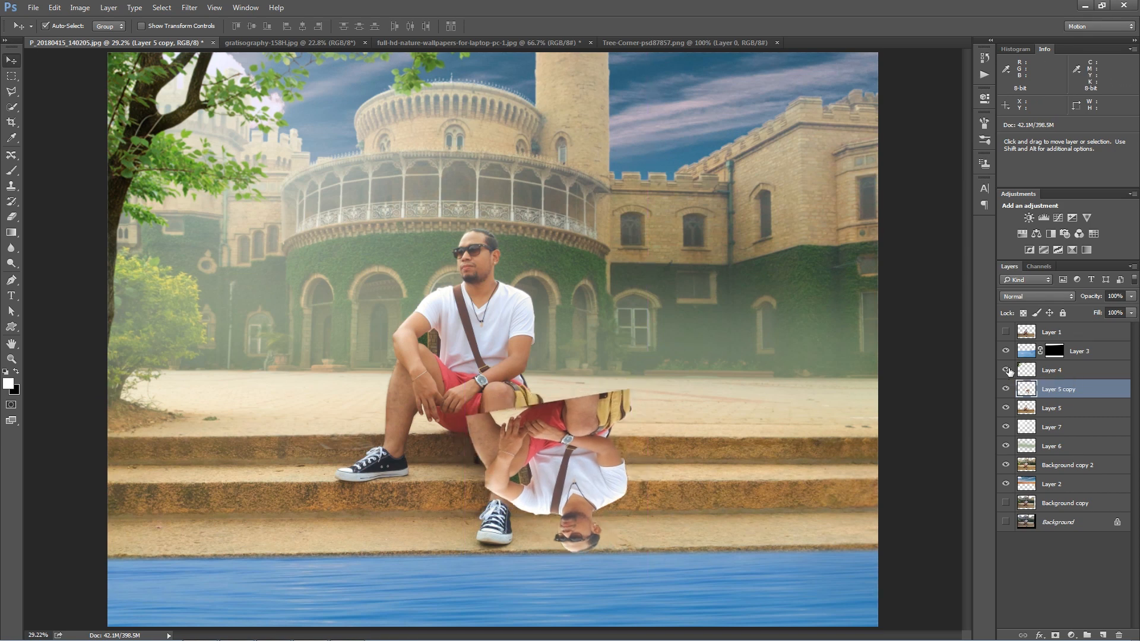
pyautogui.hotkey('ctrl', 'u')
pyautogui.moveTo(843, 219); pyautogui.dragTo(785, 219)
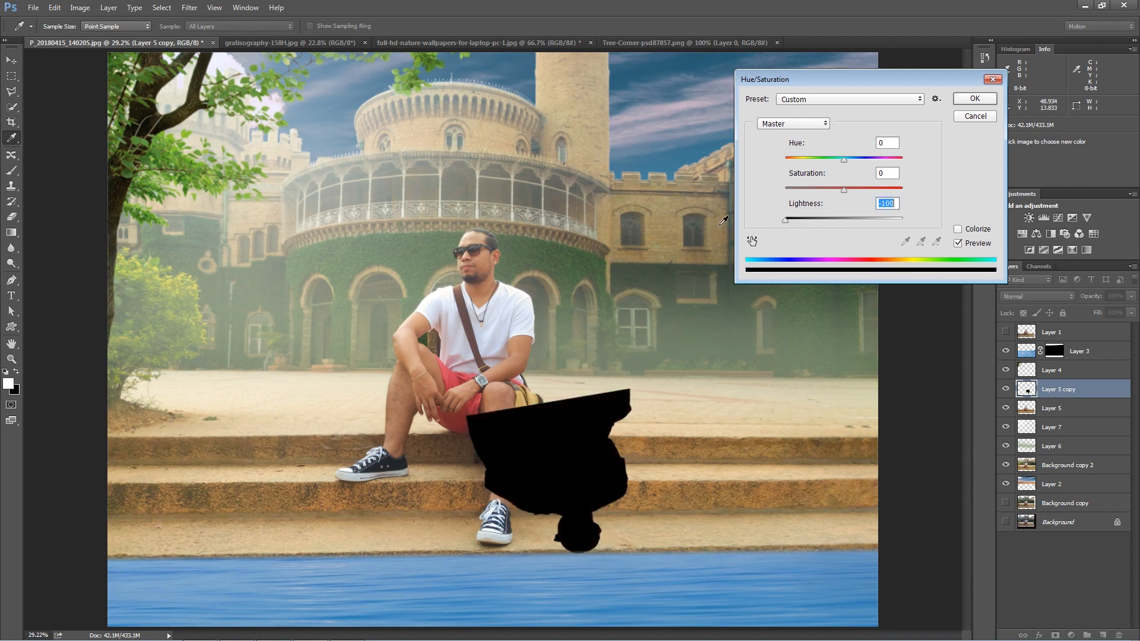
pyautogui.click(967, 98)
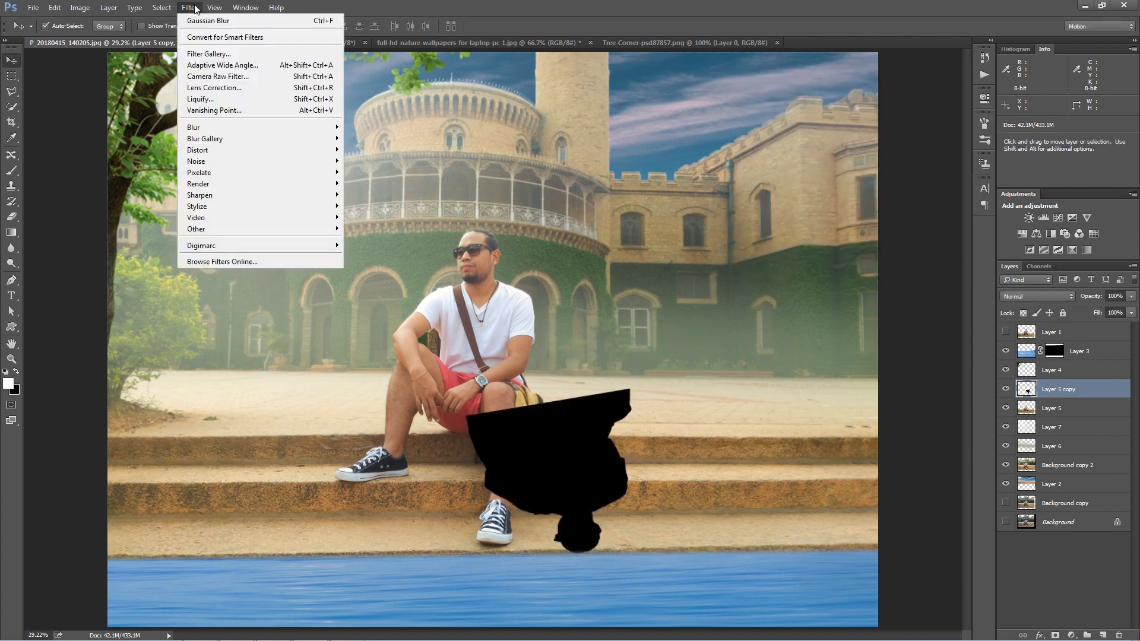
# Step: Soften the black inverted figure with a strong Gaussian Blur and try lowering its layer's fill
pyautogui.click(162, 7)
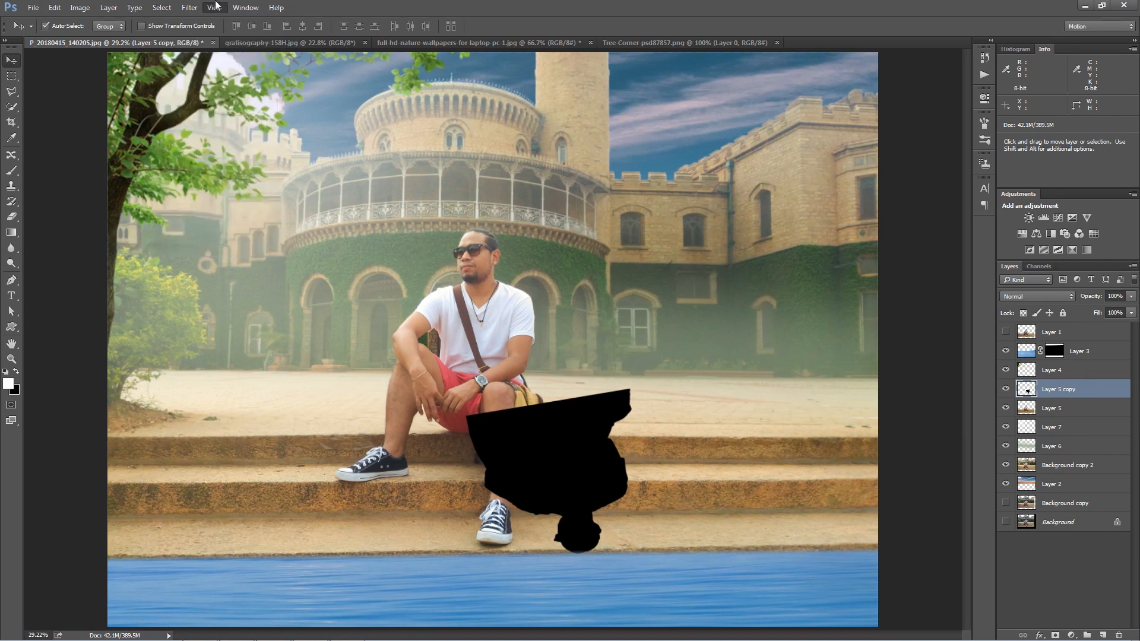
pyautogui.click(197, 8)
pyautogui.click(197, 7)
pyautogui.moveTo(215, 136)
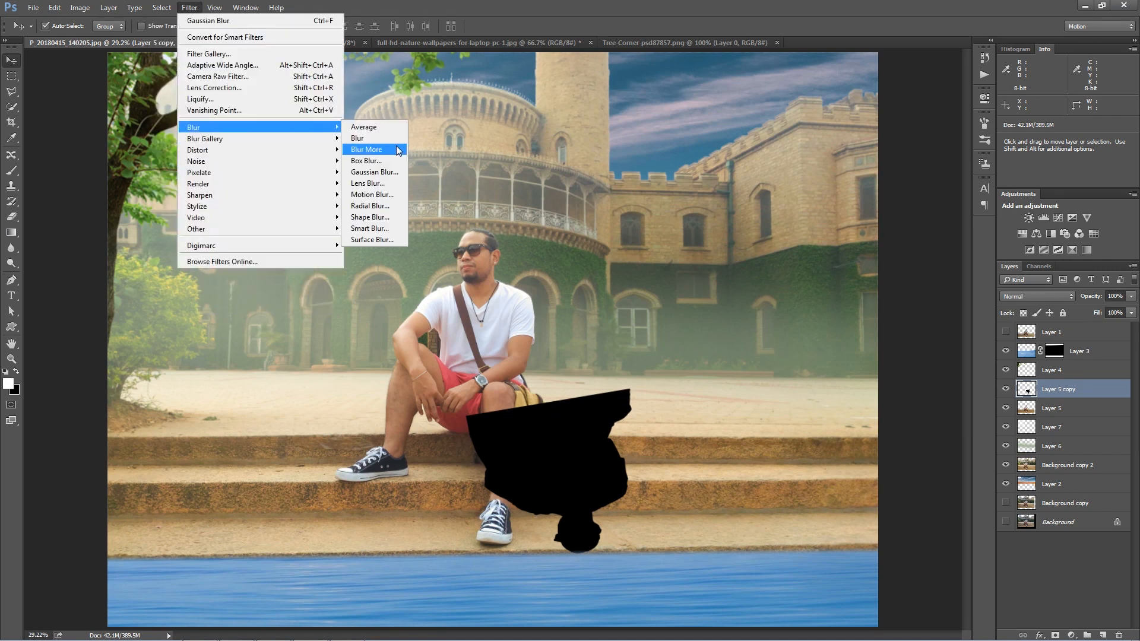
pyautogui.click(375, 169)
pyautogui.moveTo(960, 300); pyautogui.dragTo(1053, 301)
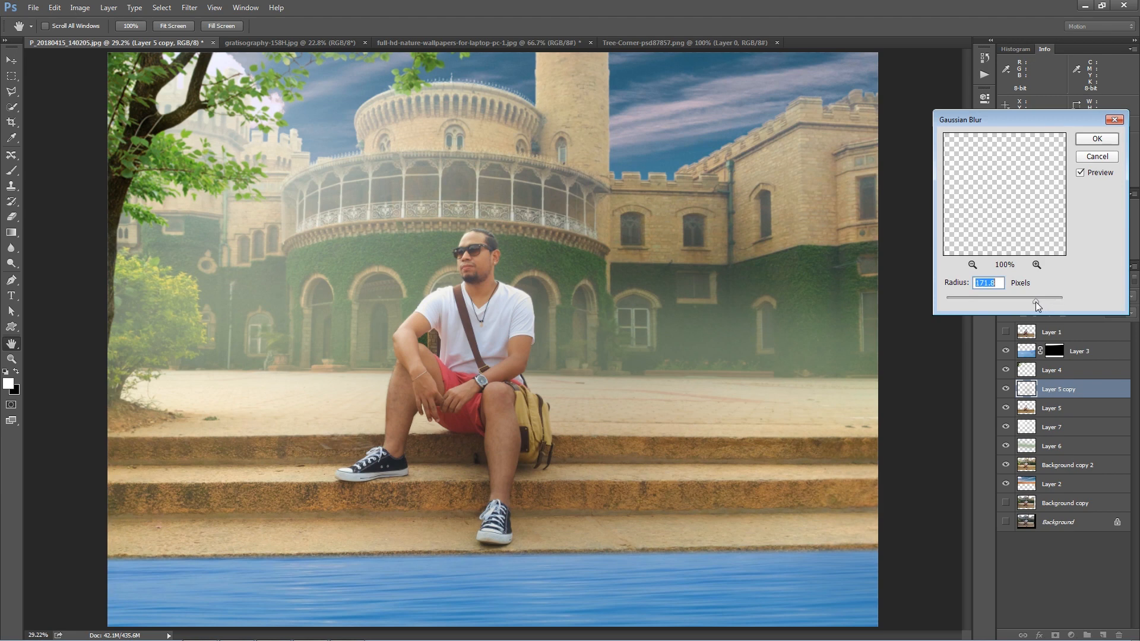
pyautogui.click(1035, 301)
pyautogui.click(1097, 139)
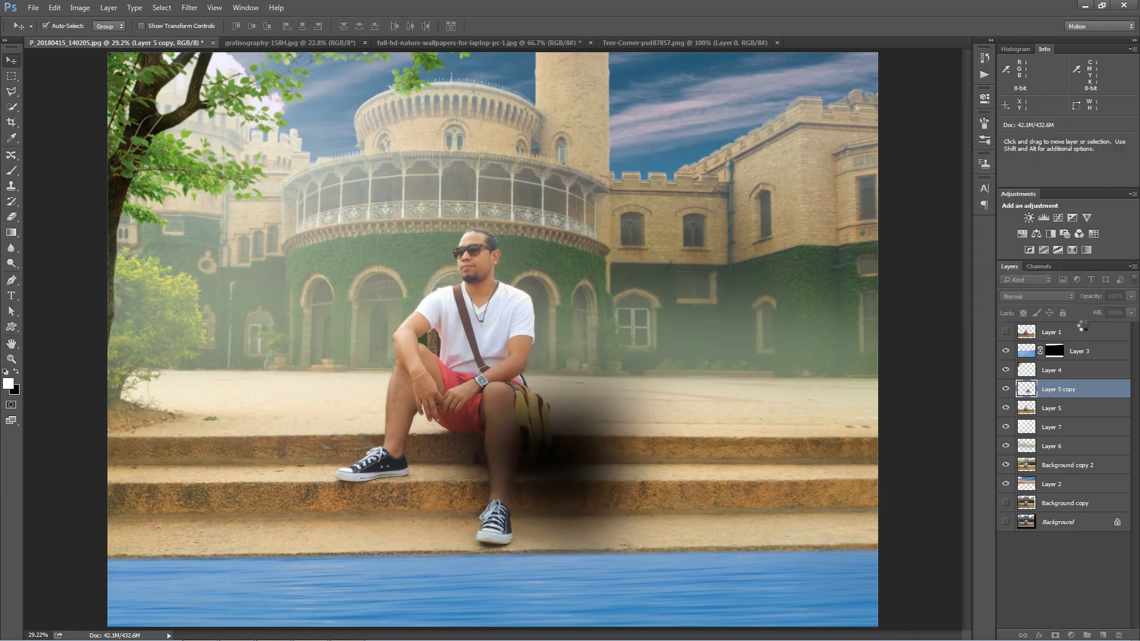
pyautogui.moveTo(1095, 317); pyautogui.dragTo(1060, 328)
# Step: Delete the blurred Layer 5 copy and add a new empty layer above Layer 5, ready for a black brush
pyautogui.press('Delete')
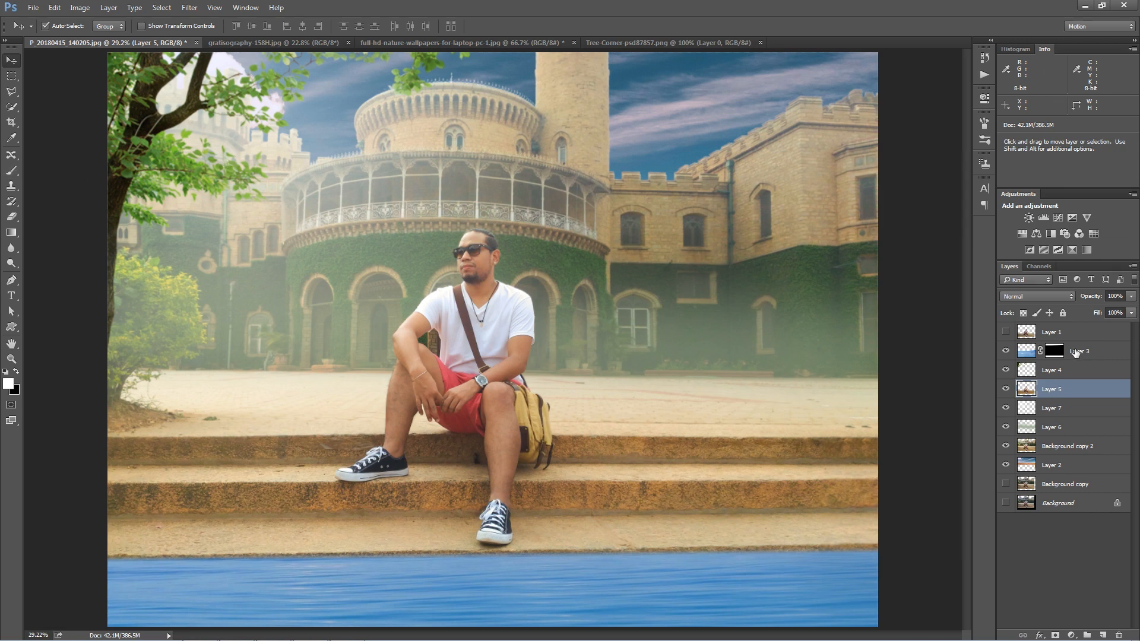
pyautogui.click(1102, 634)
pyautogui.click(11, 170)
pyautogui.click(15, 372)
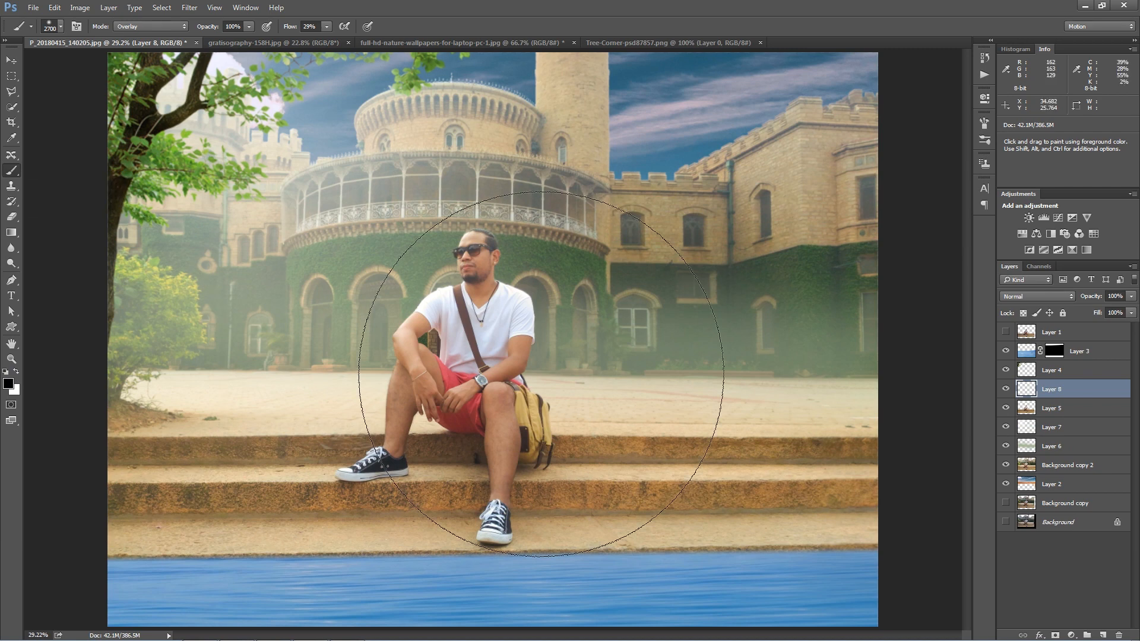
# Step: Reduce the brush size to 800 and paint a soft black shadow over the steps beside the man's bag
pyautogui.press('[')
pyautogui.press('[')
pyautogui.press('[')
pyautogui.press('[')
pyautogui.press('[')
pyautogui.press('[')
pyautogui.press('[')
pyautogui.press('[')
pyautogui.press('[')
pyautogui.press('[')
pyautogui.press('[')
pyautogui.press('[')
pyautogui.press('[')
pyautogui.press('[')
pyautogui.press('[')
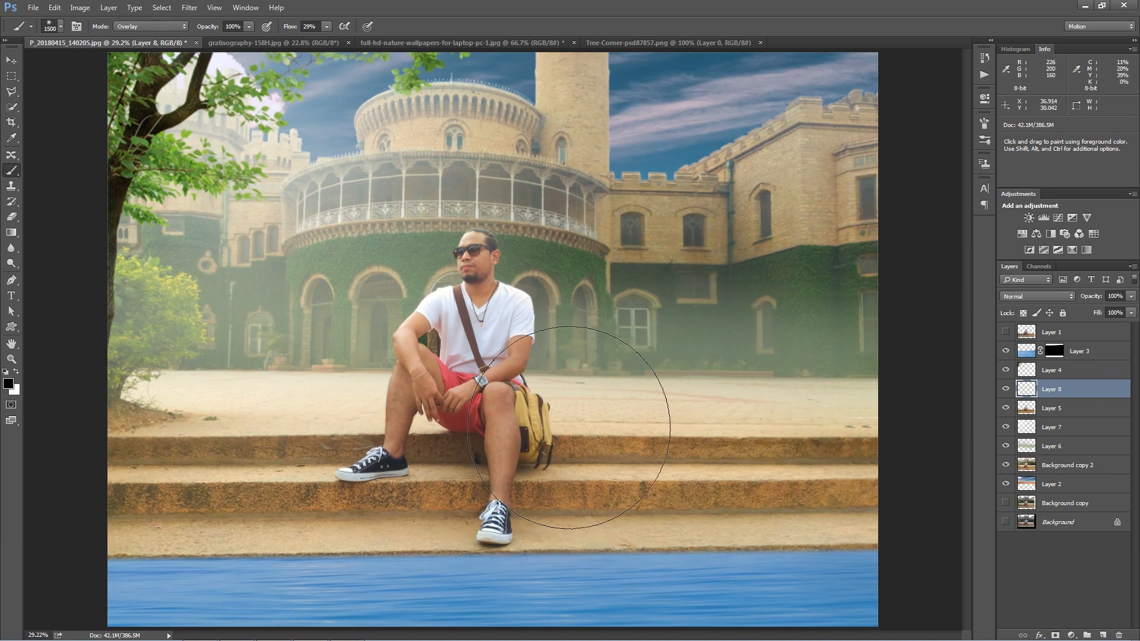
pyautogui.press('[')
pyautogui.press('[')
pyautogui.press('[')
pyautogui.press('[')
pyautogui.moveTo(552, 439)
pyautogui.mouseDown()
pyautogui.moveTo(626, 447)
pyautogui.moveTo(649, 428)
pyautogui.moveTo(537, 432)
pyautogui.moveTo(644, 450)
pyautogui.mouseUp()
pyautogui.moveTo(589, 467)
pyautogui.mouseDown()
pyautogui.moveTo(625, 466)
pyautogui.moveTo(606, 465)
pyautogui.moveTo(691, 386)
pyautogui.mouseUp()
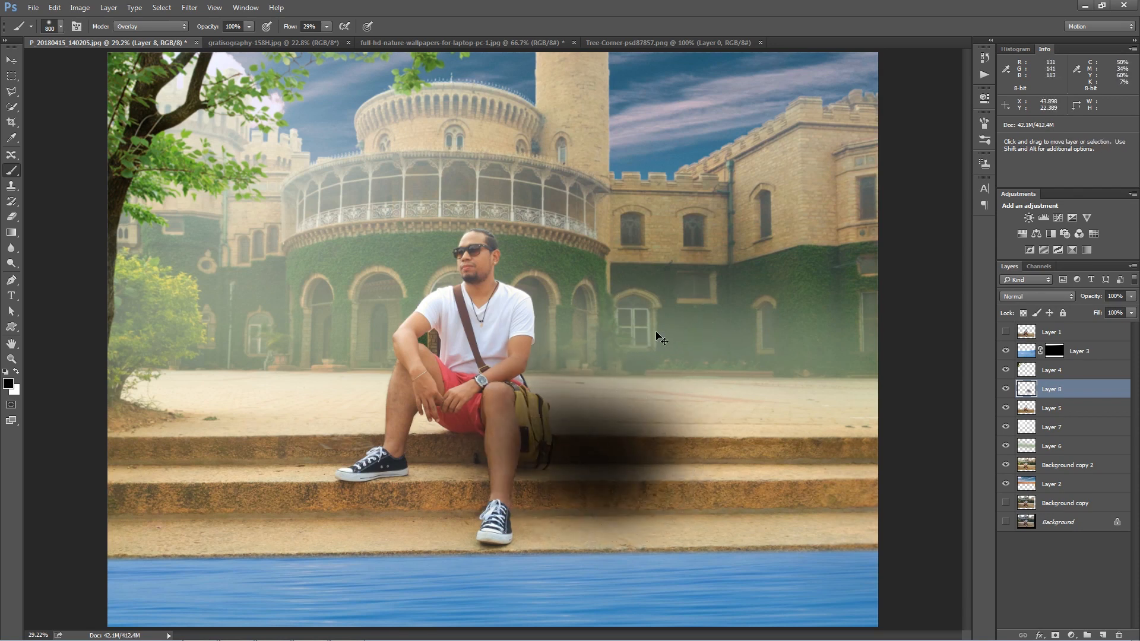
# Step: Distort the painted shadow, shift it against the man's leg and bag, and set the layer's fill to 75%
pyautogui.hotkey('ctrl', 't')
pyautogui.moveTo(764, 303); pyautogui.dragTo(710, 358)
pyautogui.moveTo(610, 470); pyautogui.dragTo(576, 484)
pyautogui.moveTo(678, 370); pyautogui.dragTo(689, 351)
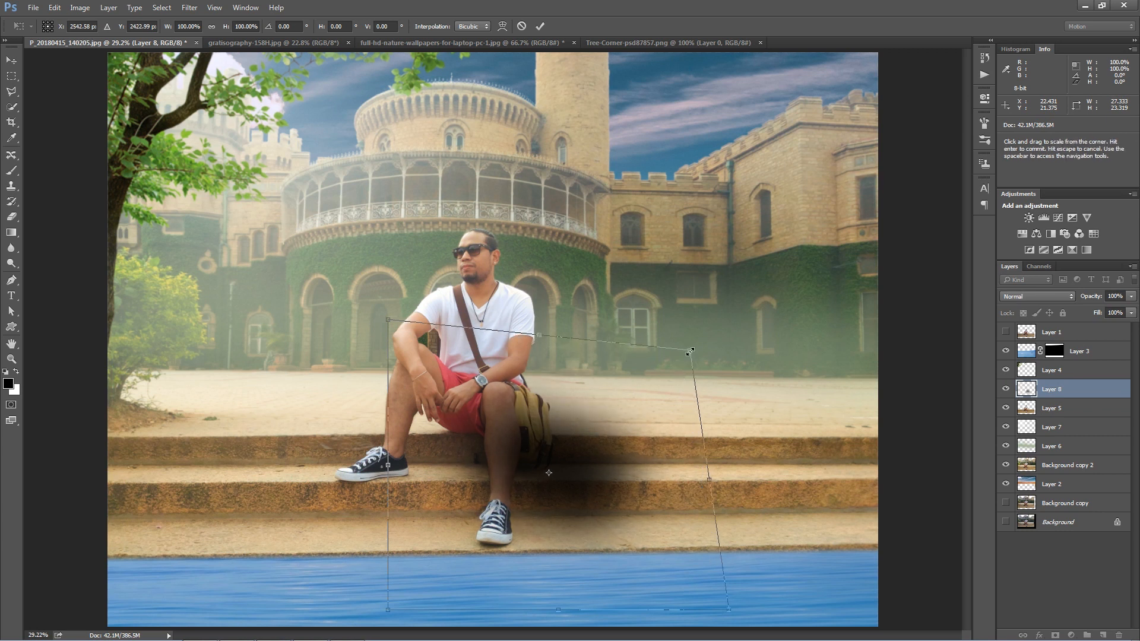
pyautogui.press('Return')
pyautogui.press('b')
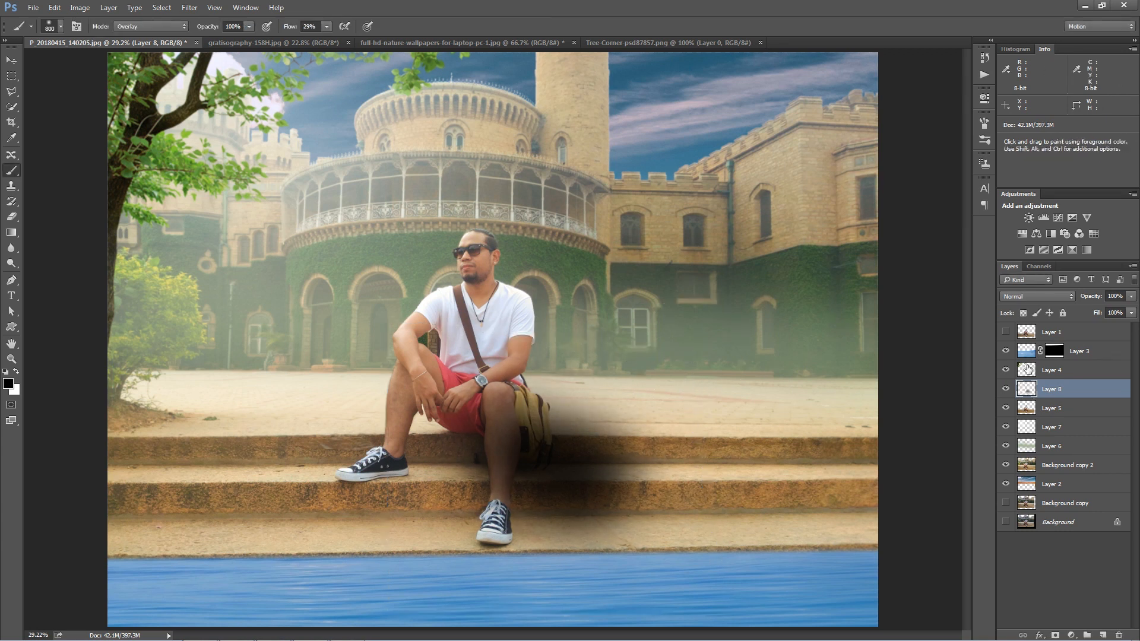
pyautogui.moveTo(1099, 313); pyautogui.dragTo(1085, 318)
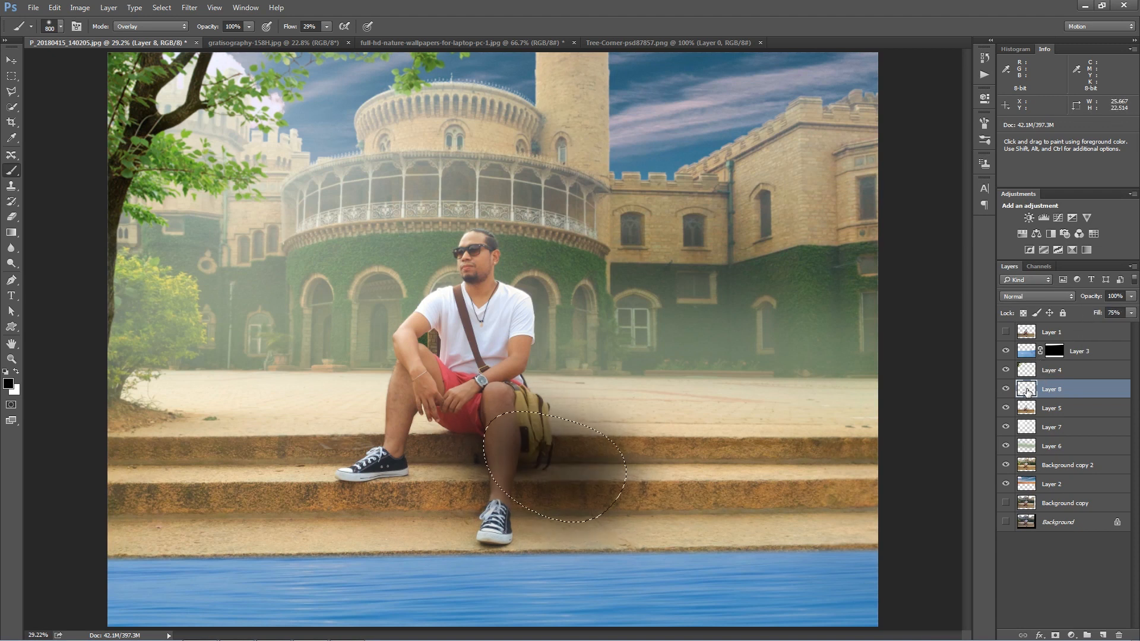
pyautogui.keyDown('ctrl'); pyautogui.click(1027, 408); pyautogui.keyUp('ctrl')
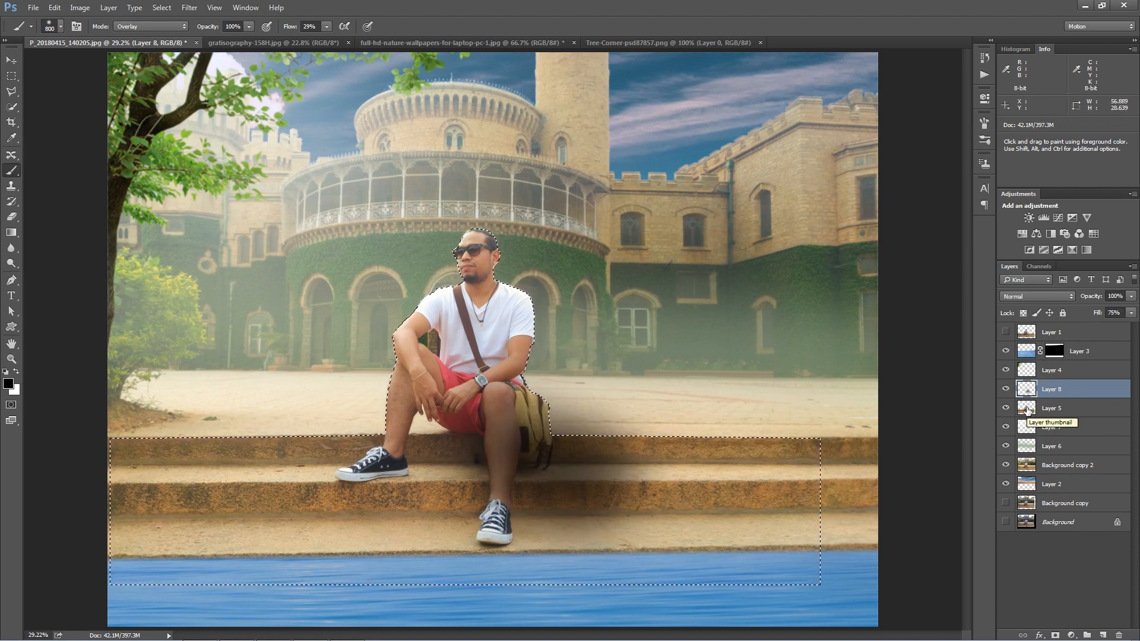
pyautogui.hotkey('ctrl', 'd')
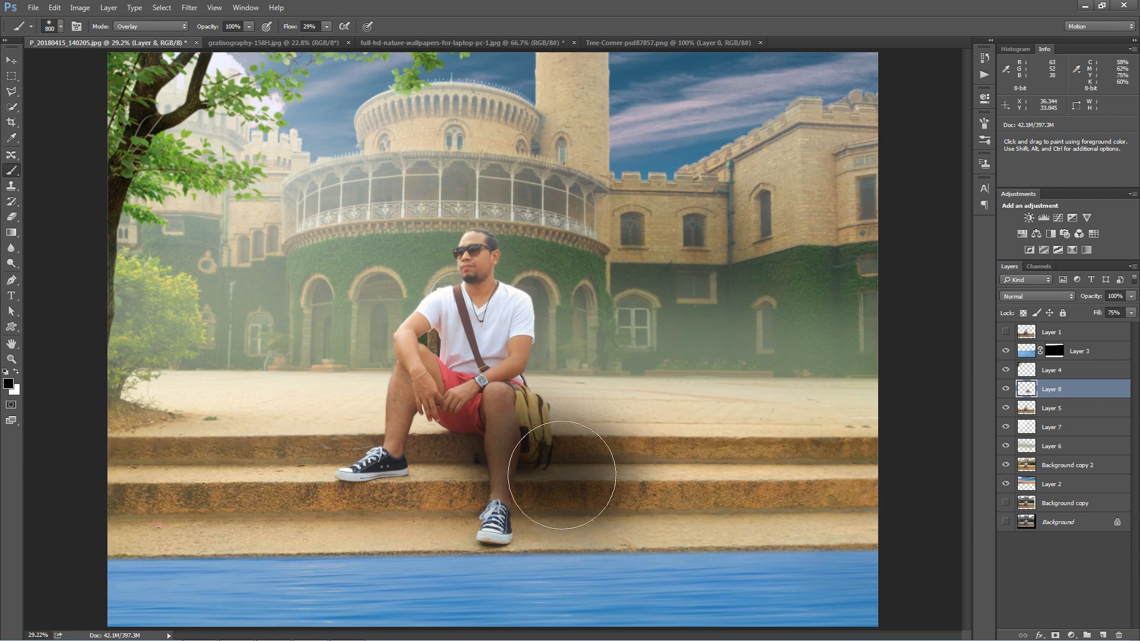
pyautogui.press('v')
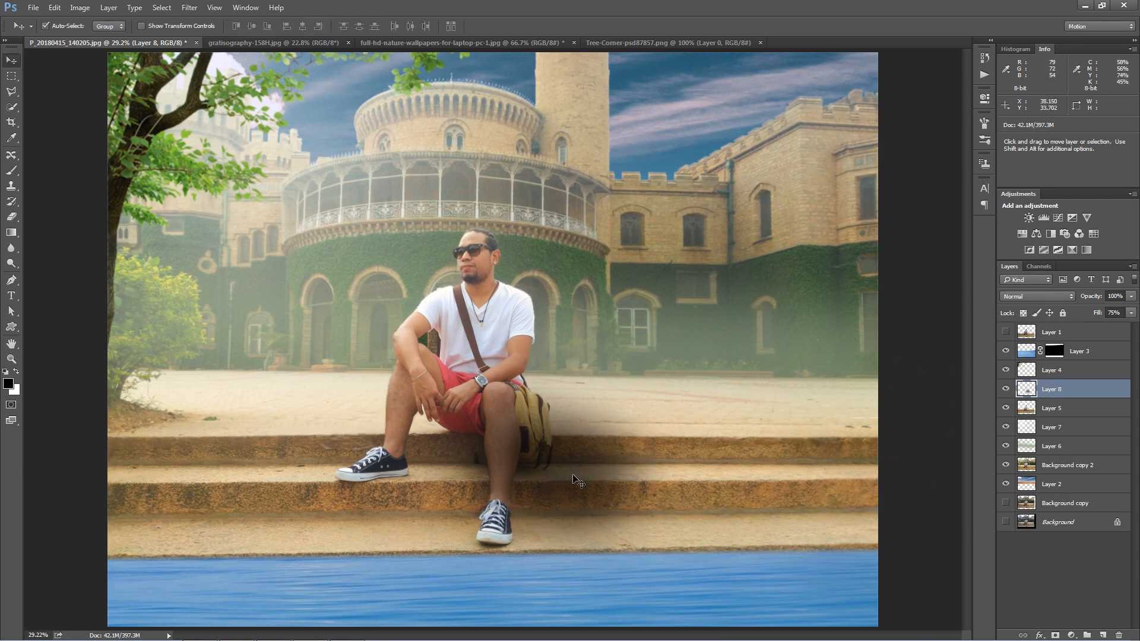
# Step: Compare the picture with and without the shadow layer
pyautogui.click(1005, 390)
pyautogui.click(1004, 390)
pyautogui.click(1005, 390)
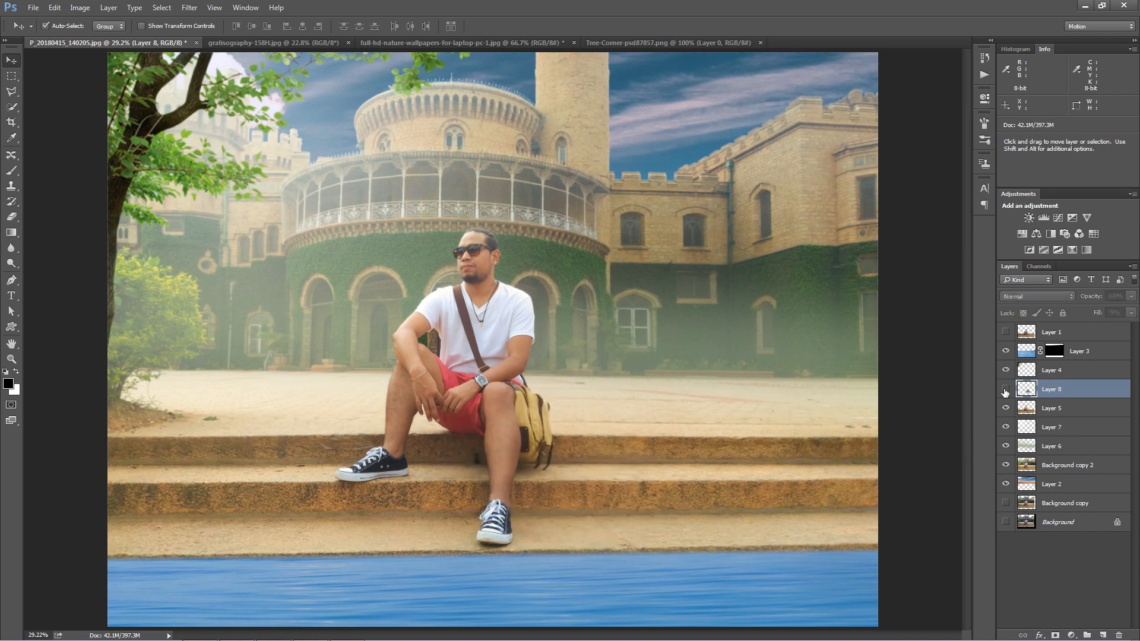
pyautogui.click(1005, 390)
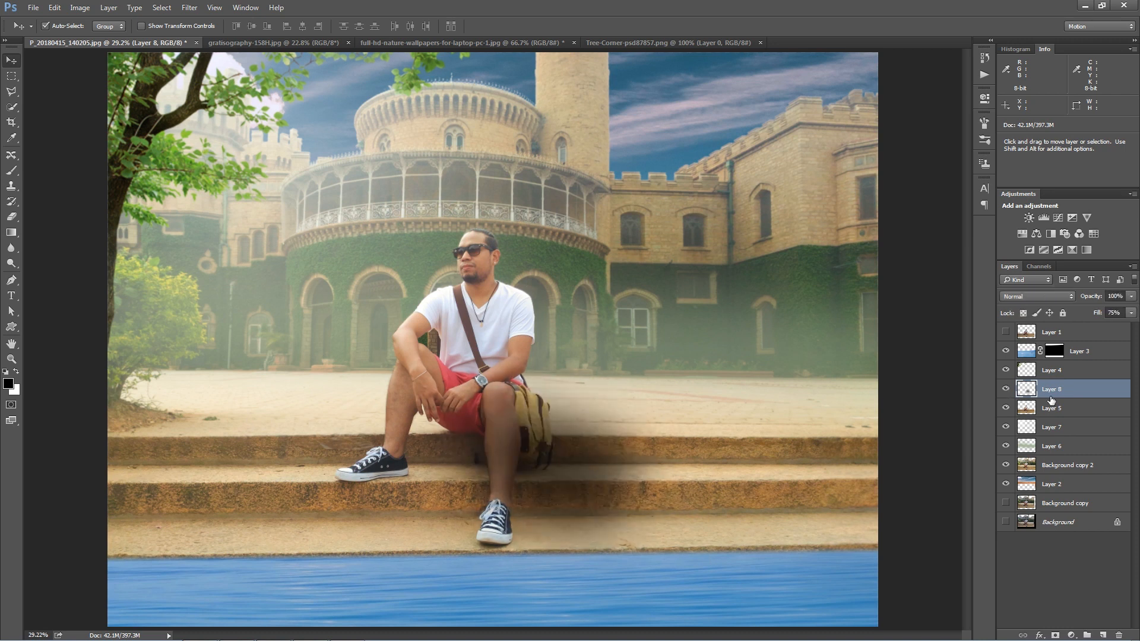
# Step: Add a layer mask to Layer 8 and resize the brush to 250 for masking around the man's leg
pyautogui.click(1055, 635)
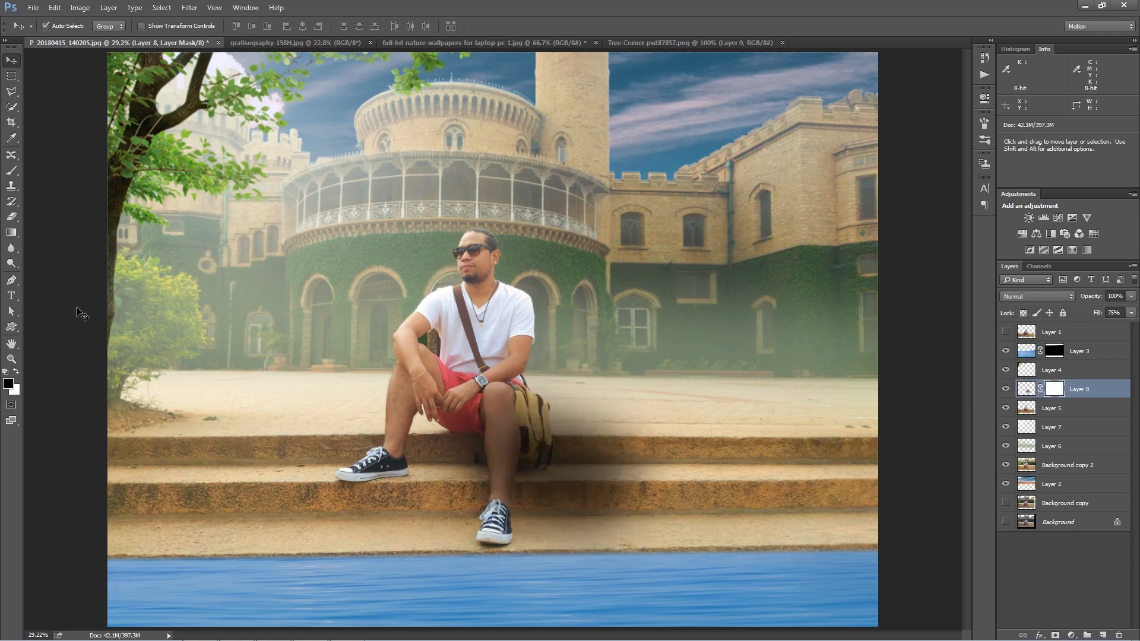
pyautogui.rightClick(11, 170)
pyautogui.press(']')
pyautogui.press(']')
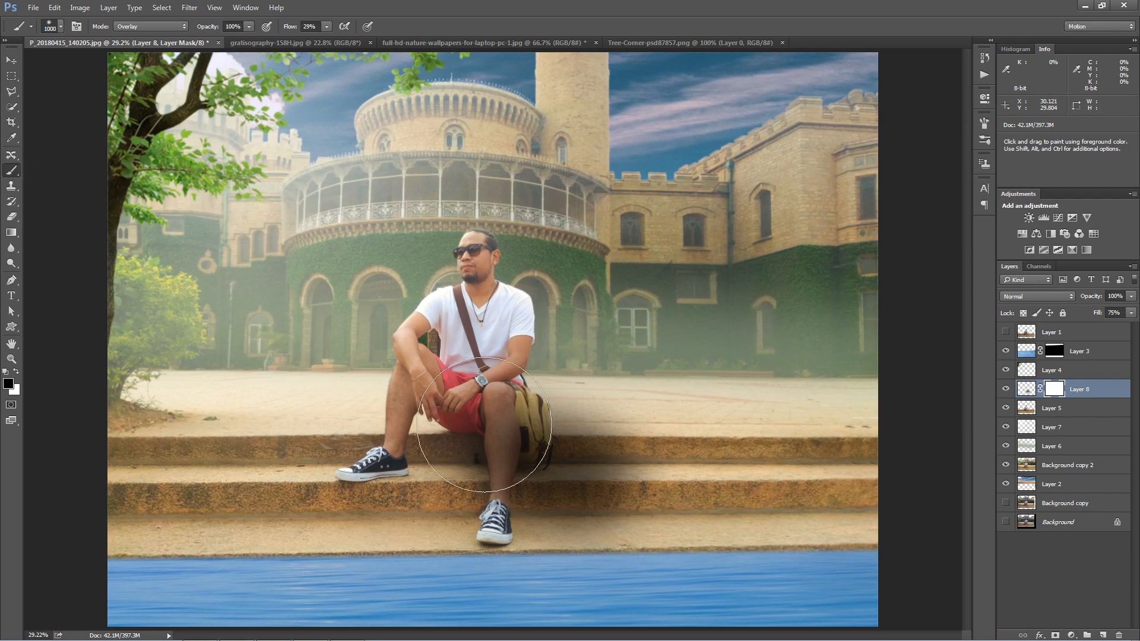
pyautogui.press('[')
pyautogui.press('[')
pyautogui.press('[')
pyautogui.press('[')
pyautogui.press('[')
pyautogui.press('[')
pyautogui.press('[')
pyautogui.press('[')
pyautogui.press('[')
pyautogui.press('[')
pyautogui.press('[')
pyautogui.press('[')
pyautogui.press('[')
pyautogui.press('[')
pyautogui.press('[')
pyautogui.press('[')
pyautogui.scroll(3, 496, 438)
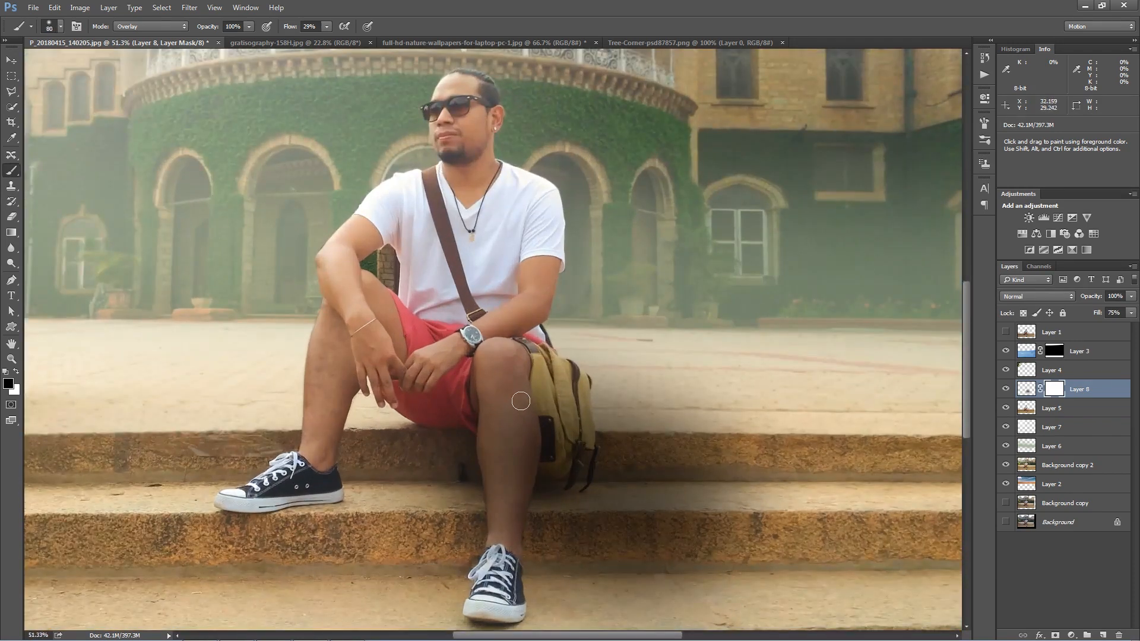
pyautogui.press(']')
pyautogui.press(']')
pyautogui.press(']')
pyautogui.press(']')
pyautogui.press(']')
# Step: Set the brush flow to 100% and its blending mode to Normal
pyautogui.click(1005, 389)
pyautogui.click(1005, 389)
pyautogui.moveTo(284, 29); pyautogui.dragTo(332, 28)
pyautogui.click(16, 372)
pyautogui.click(16, 372)
pyautogui.click(1004, 390)
pyautogui.click(1004, 390)
pyautogui.click(172, 26)
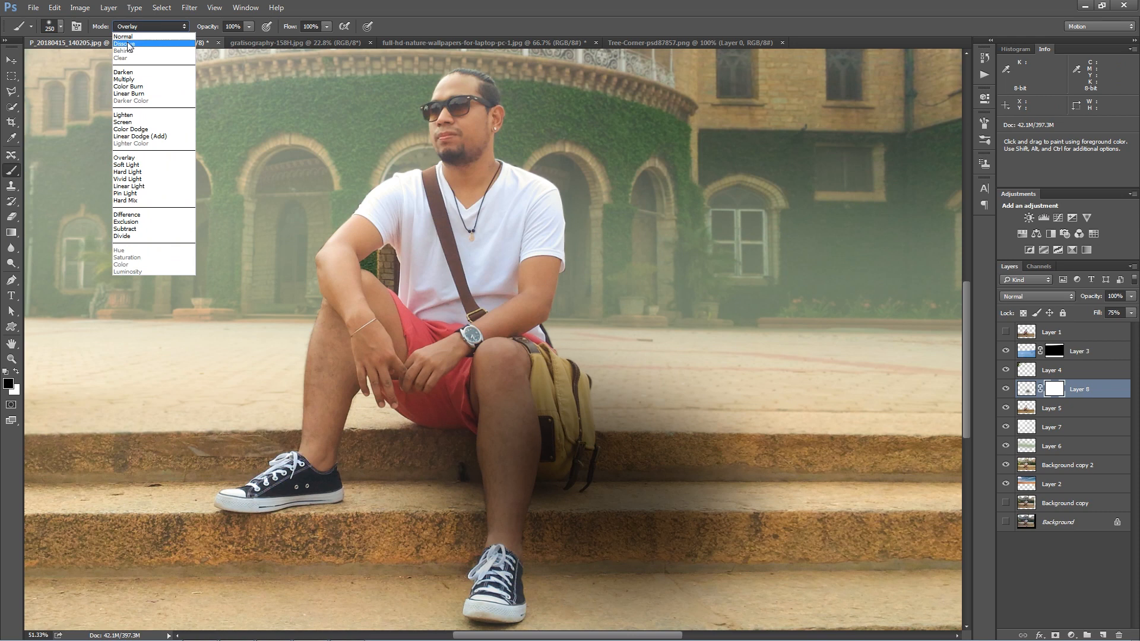
pyautogui.click(124, 36)
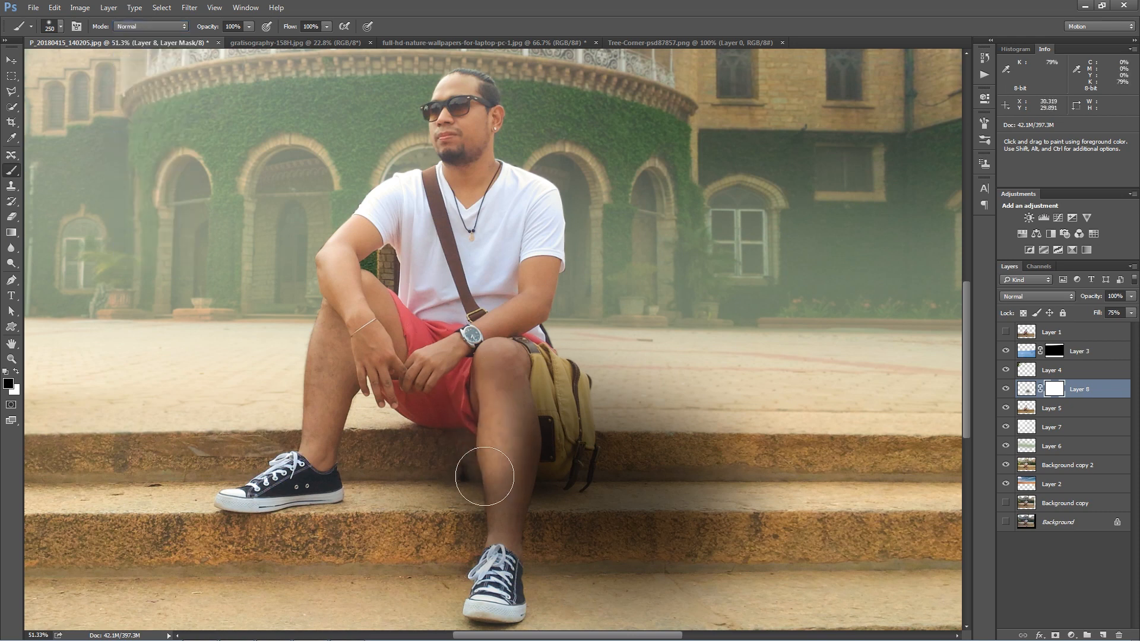
# Step: Mask the shadow off the man's leg and yellow bag with black, reducing the brush to 175 for the upper parts
pyautogui.moveTo(484, 516)
pyautogui.mouseDown()
pyautogui.moveTo(463, 466)
pyautogui.moveTo(431, 530)
pyautogui.moveTo(449, 475)
pyautogui.moveTo(467, 485)
pyautogui.moveTo(502, 420)
pyautogui.mouseUp()
pyautogui.press('[')
pyautogui.press('[')
pyautogui.moveTo(507, 380)
pyautogui.mouseDown()
pyautogui.moveTo(542, 453)
pyautogui.moveTo(564, 427)
pyautogui.moveTo(538, 369)
pyautogui.moveTo(558, 428)
pyautogui.moveTo(576, 416)
pyautogui.moveTo(564, 463)
pyautogui.moveTo(492, 492)
pyautogui.moveTo(511, 475)
pyautogui.moveTo(504, 522)
pyautogui.moveTo(529, 439)
pyautogui.moveTo(481, 335)
pyautogui.moveTo(451, 368)
pyautogui.moveTo(427, 231)
pyautogui.moveTo(527, 261)
pyautogui.moveTo(515, 338)
pyautogui.mouseUp()
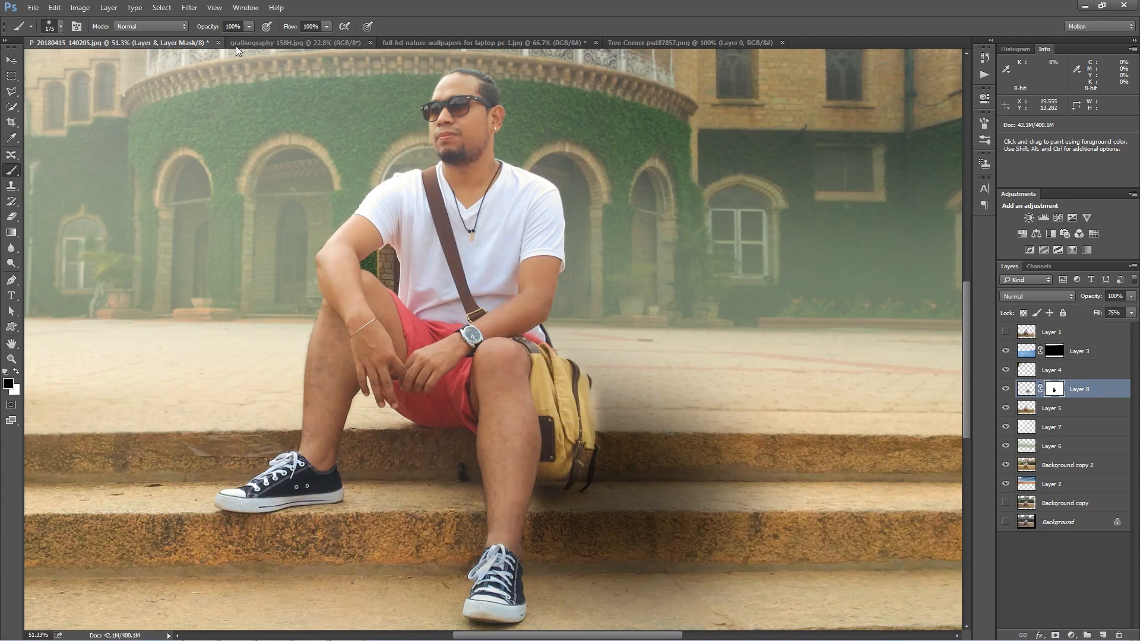
# Step: Brush white at 25% opacity on the mask to restore a soft shadow along the bag's outer edge
pyautogui.moveTo(214, 29); pyautogui.dragTo(181, 34)
pyautogui.click(16, 371)
pyautogui.moveTo(609, 407)
pyautogui.mouseDown()
pyautogui.moveTo(599, 481)
pyautogui.moveTo(543, 516)
pyautogui.mouseUp()
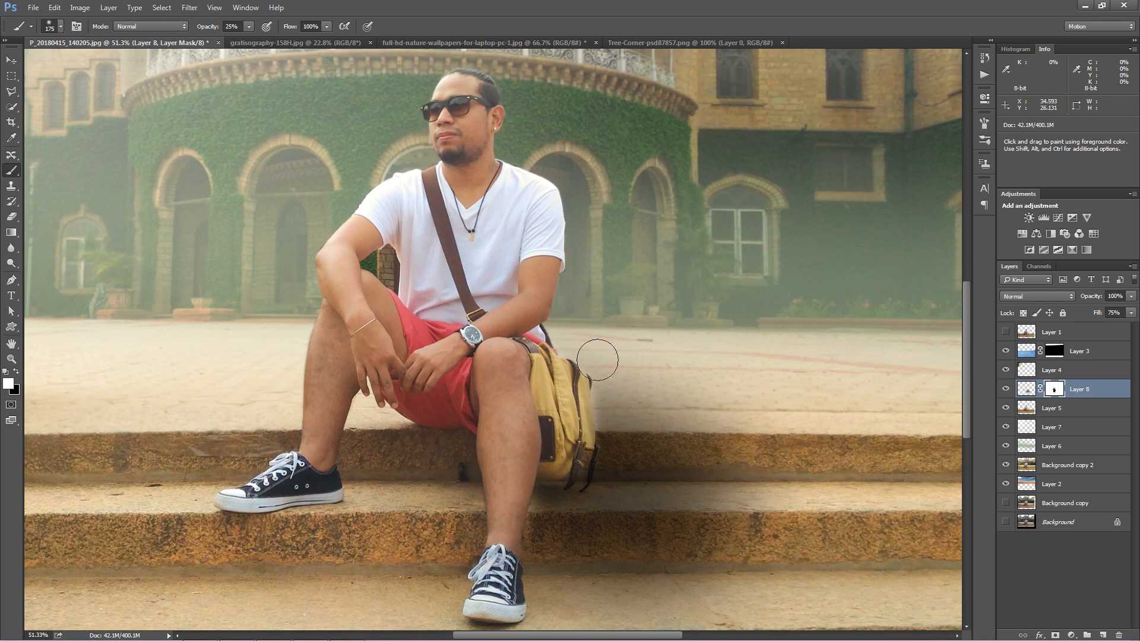
pyautogui.press('v')
pyautogui.hotkey('ctrl', '0')
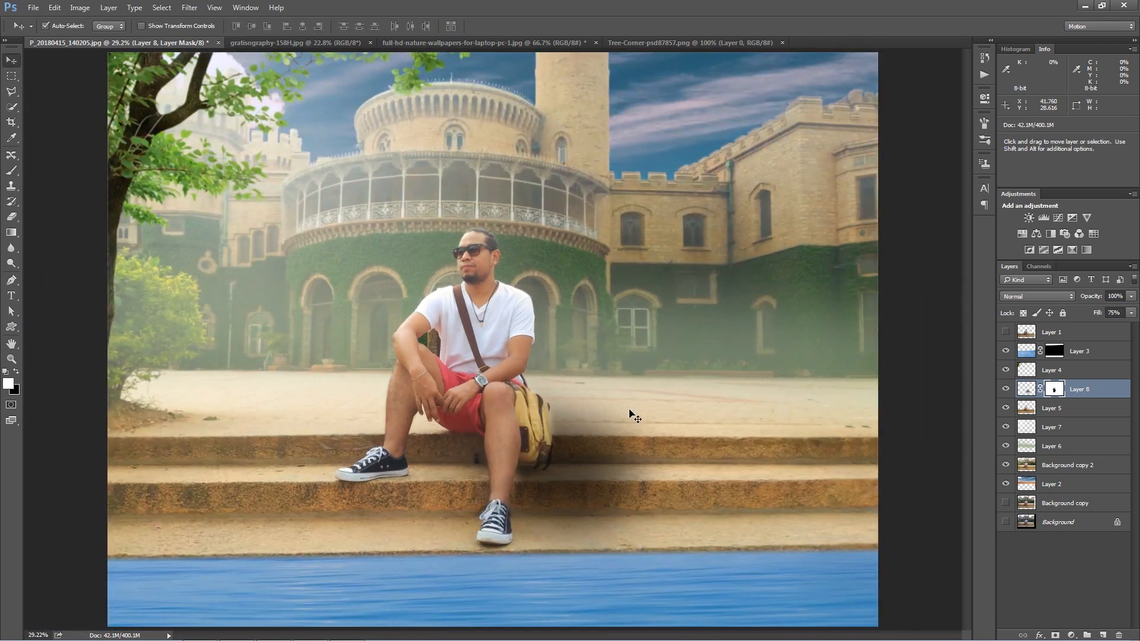
# Step: Set Layer 8's fill to 49%, scale the shadow down and place it on the steps just beside the man's leg
pyautogui.click(1087, 394)
pyautogui.moveTo(1096, 315); pyautogui.dragTo(1081, 320)
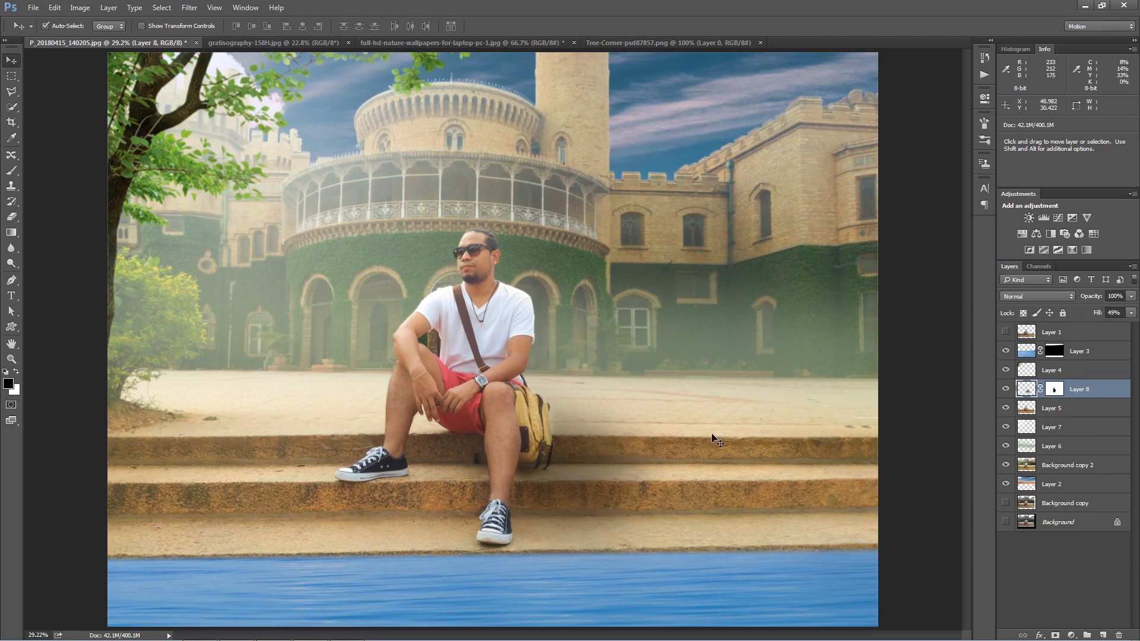
pyautogui.hotkey('ctrl', 't')
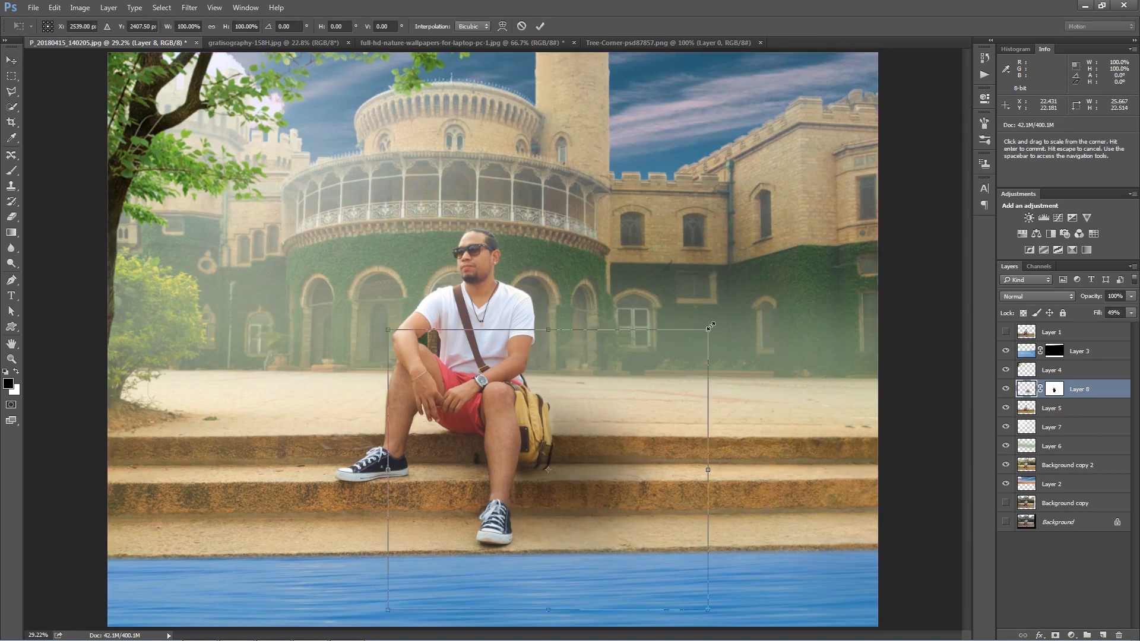
pyautogui.moveTo(711, 326); pyautogui.dragTo(646, 407)
pyautogui.moveTo(556, 512); pyautogui.dragTo(580, 481)
pyautogui.press('Return')
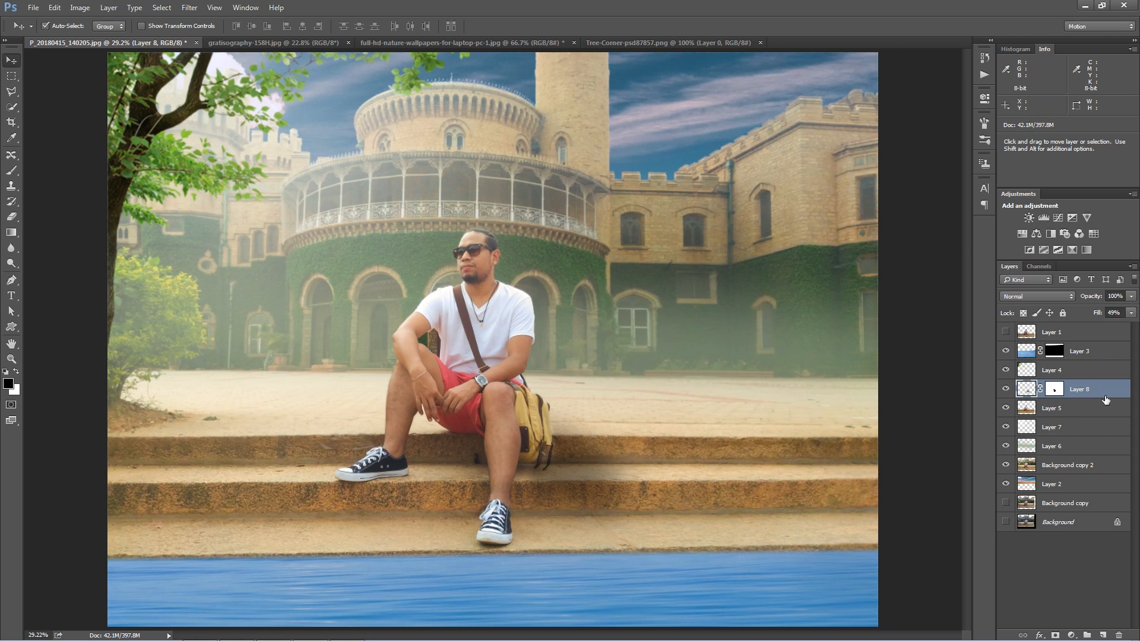
# Step: Paint black at 25% opacity on Layer 8's mask to clear the remaining shadow from the leg and bag
pyautogui.click(1052, 390)
pyautogui.click(5, 172)
pyautogui.press('x')
pyautogui.scroll(6, 558, 450)
pyautogui.click(506, 433)
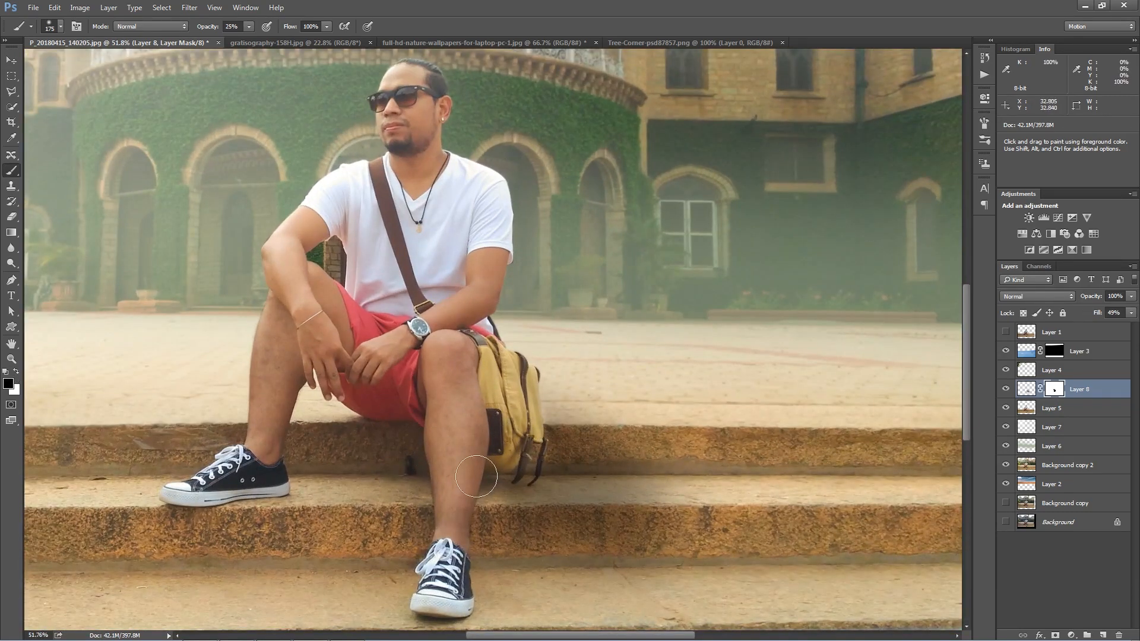
pyautogui.moveTo(540, 434)
pyautogui.mouseDown()
pyautogui.moveTo(531, 377)
pyautogui.moveTo(530, 399)
pyautogui.moveTo(437, 376)
pyautogui.moveTo(502, 365)
pyautogui.moveTo(432, 387)
pyautogui.mouseUp()
pyautogui.press('v')
pyautogui.hotkey('ctrl', '0')
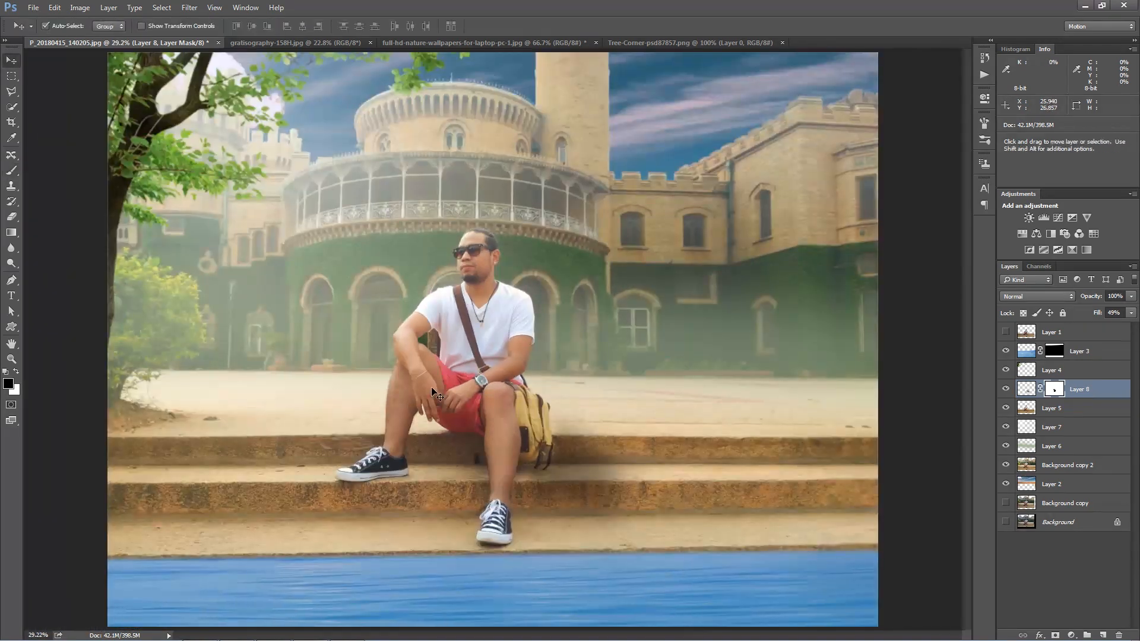
# Step: Compare the man and steps with the masked shadow shown and hidden
pyautogui.click(1006, 388)
pyautogui.click(1006, 389)
pyautogui.click(1006, 388)
pyautogui.click(1006, 389)
pyautogui.click(1006, 388)
pyautogui.click(1006, 389)
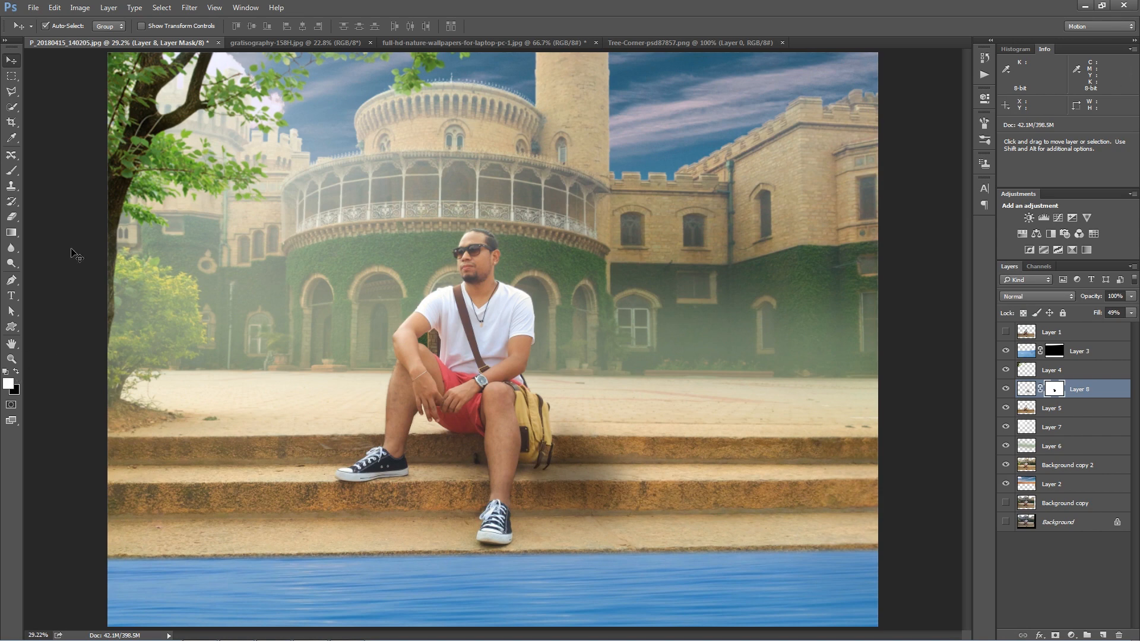
# Step: Touch up the shadow mask with white beside the lower leg and with black over the shin
pyautogui.click(11, 170)
pyautogui.click(532, 489)
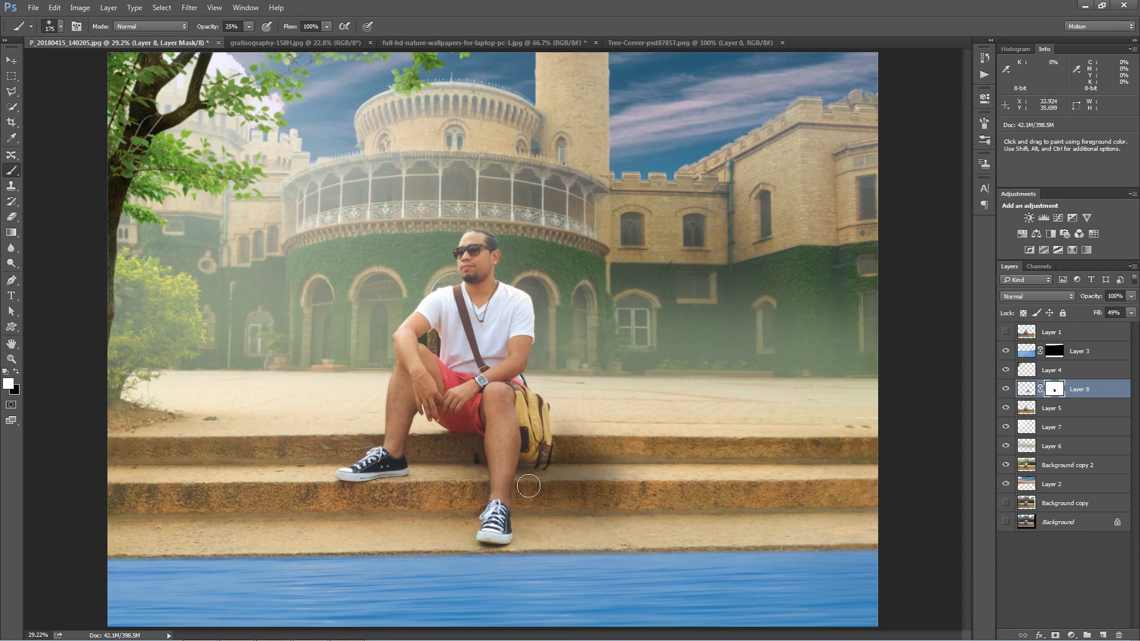
pyautogui.click(16, 372)
pyautogui.scroll(5, 491, 474)
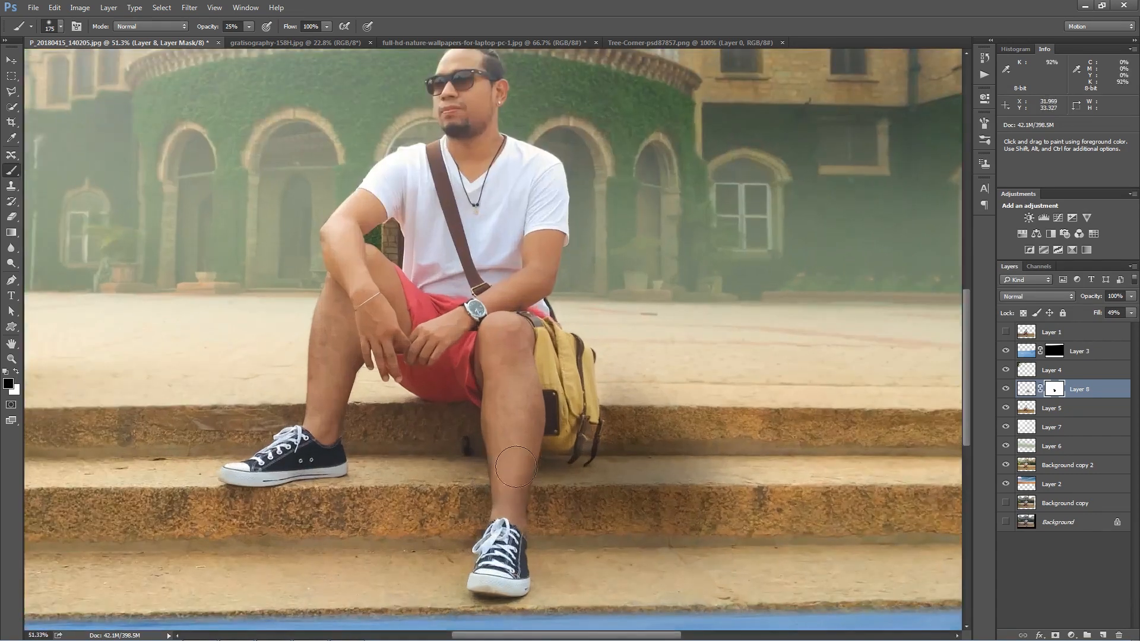
pyautogui.moveTo(510, 489); pyautogui.dragTo(516, 452)
pyautogui.hotkey('ctrl', '0')
pyautogui.hotkey('ctrl', '0')
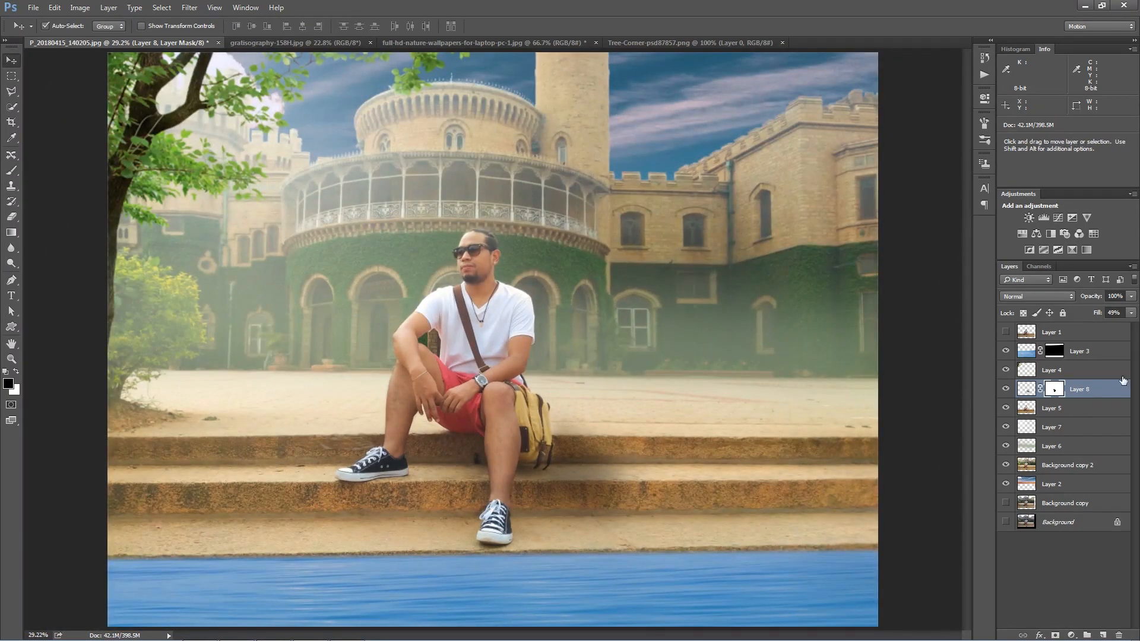
# Step: Set Layer 8's fill to 38% and check the fainter shadow by toggling its visibility
pyautogui.click(1101, 394)
pyautogui.moveTo(1101, 315); pyautogui.dragTo(1091, 315)
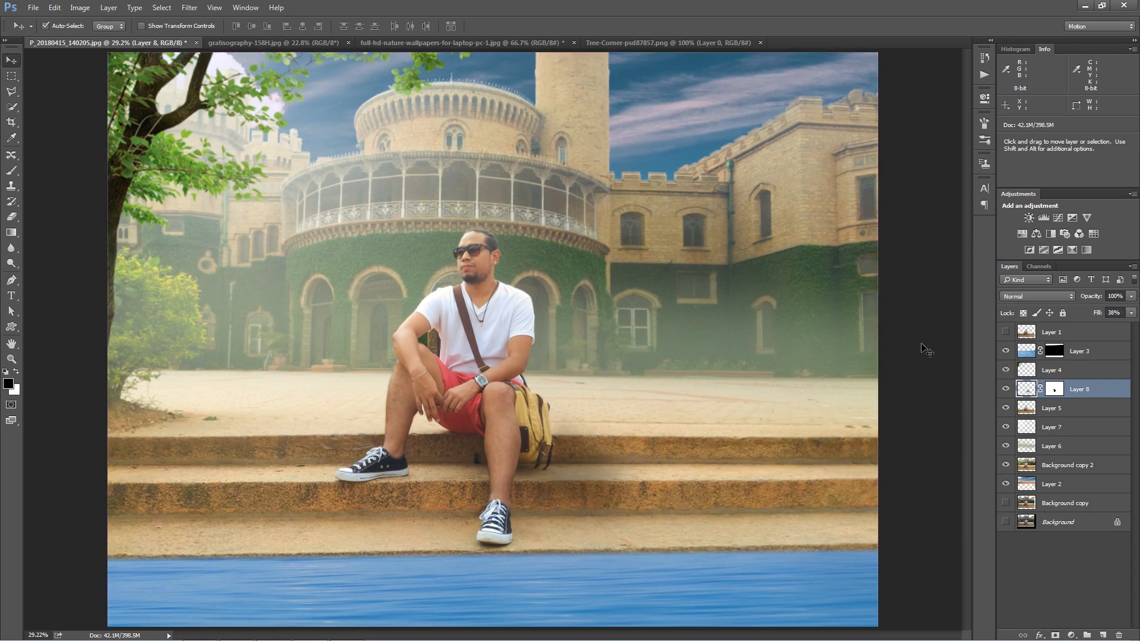
pyautogui.click(1005, 389)
pyautogui.click(1006, 390)
pyautogui.click(1006, 389)
pyautogui.click(1006, 389)
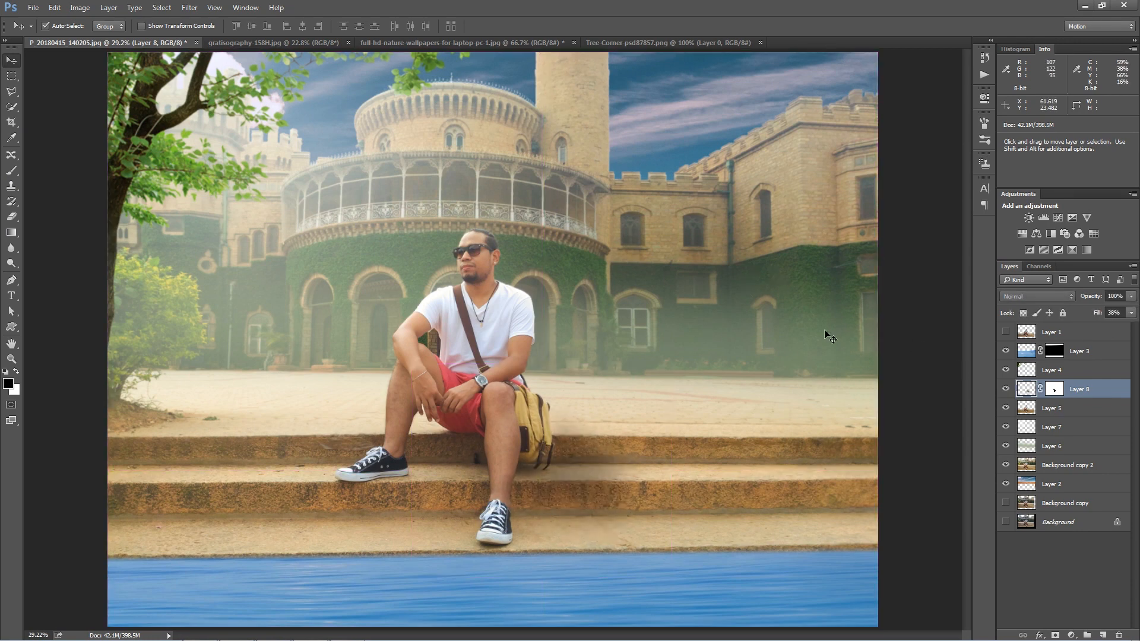
# Step: Try the Multiply and Soft Light blend modes on Layer 3's water and restore Normal
pyautogui.scroll(-3, 929, 317)
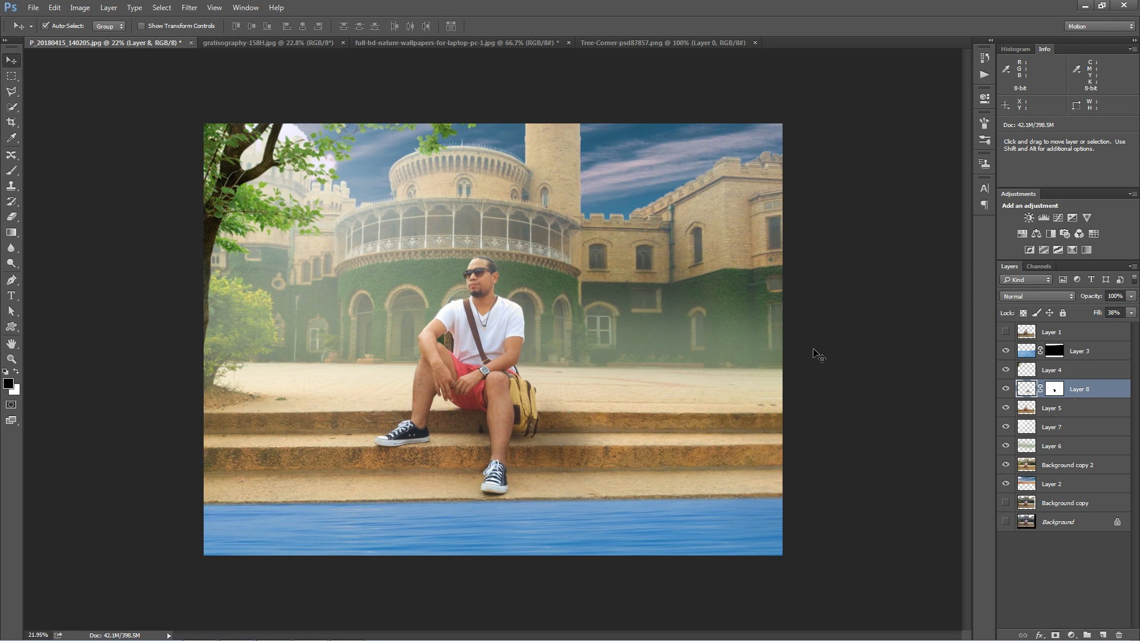
pyautogui.click(587, 523)
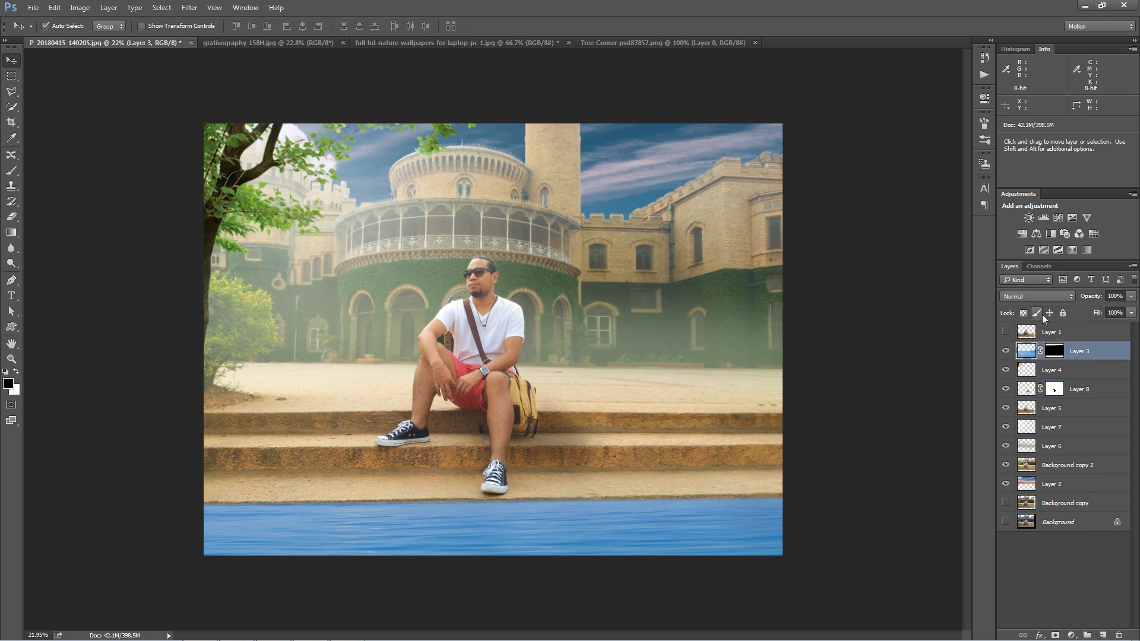
pyautogui.click(1037, 297)
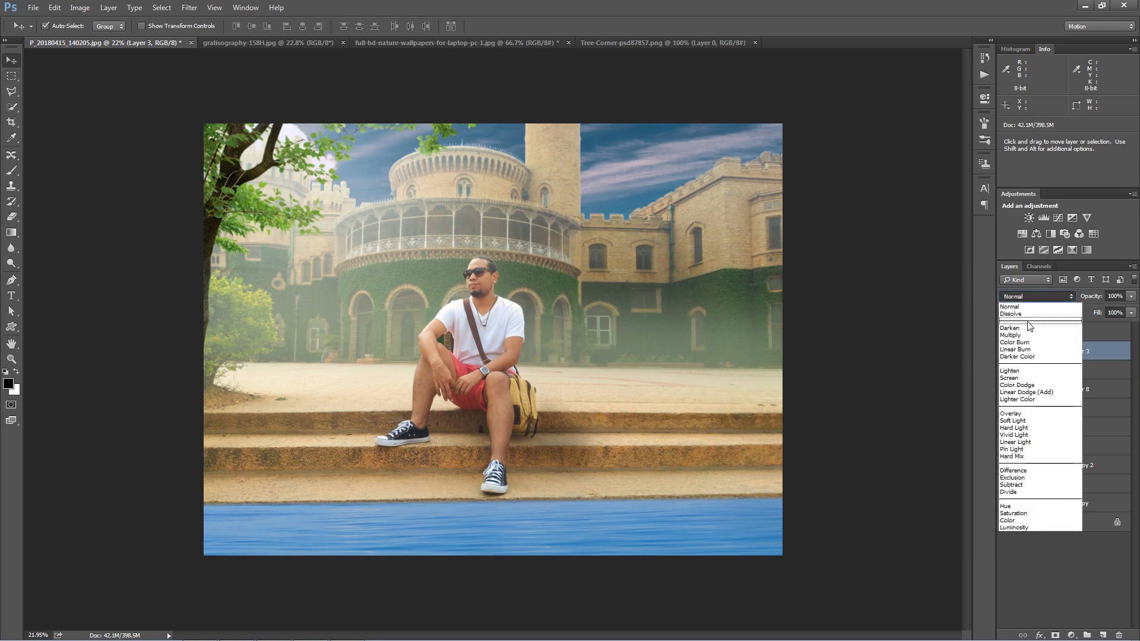
pyautogui.click(1016, 336)
pyautogui.click(1044, 297)
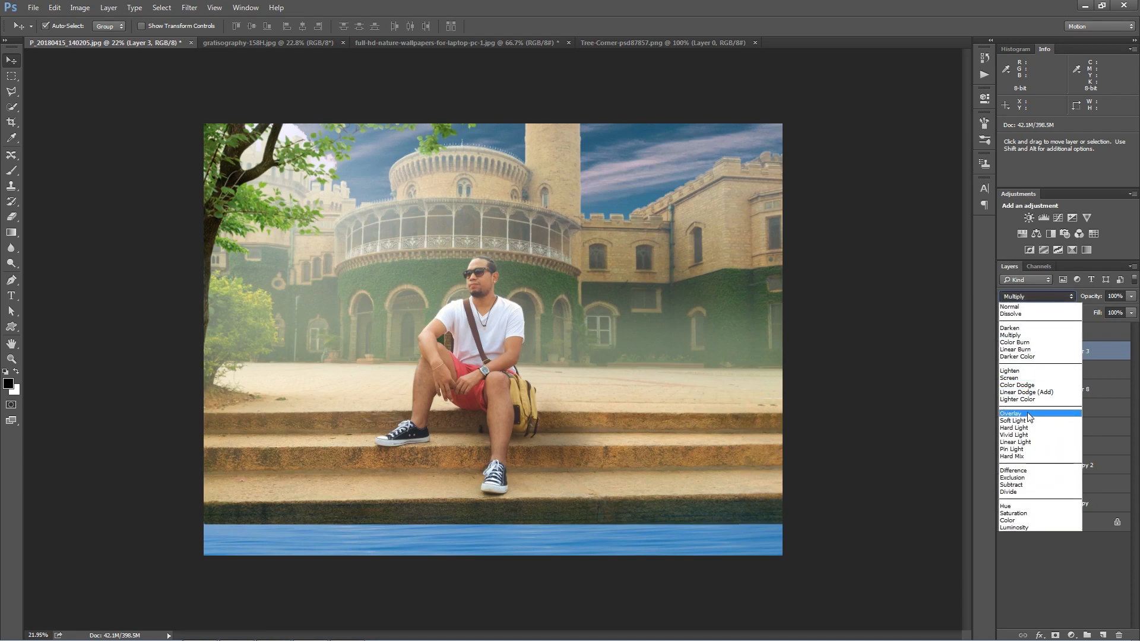
pyautogui.click(1027, 420)
pyautogui.click(1035, 298)
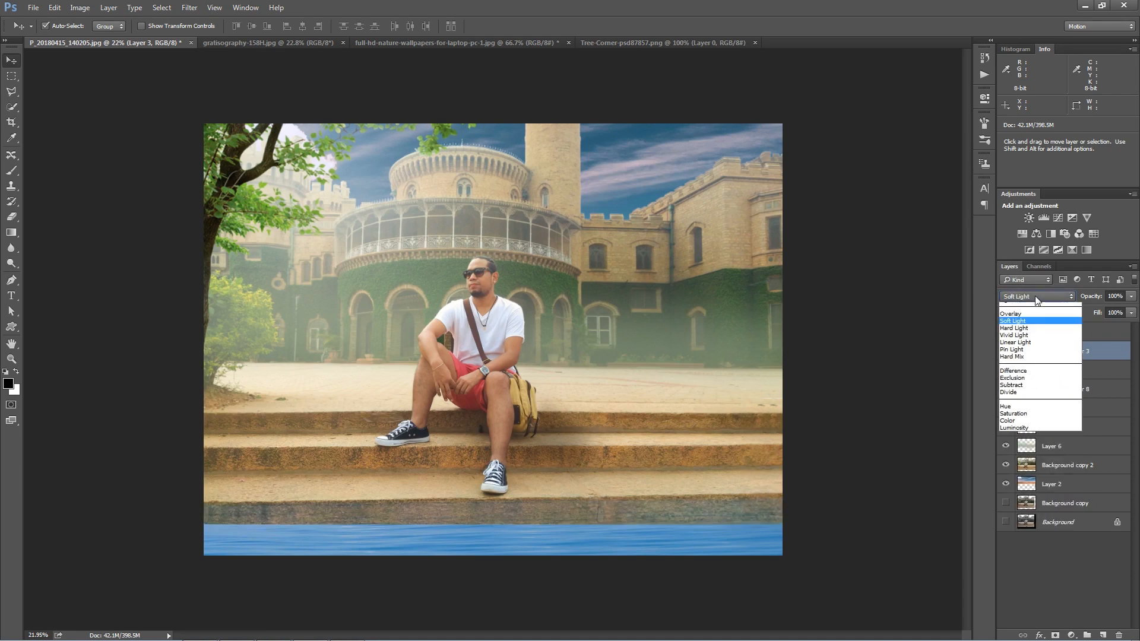
pyautogui.click(1032, 306)
pyautogui.click(735, 326)
pyautogui.hotkey('ctrl', '0')
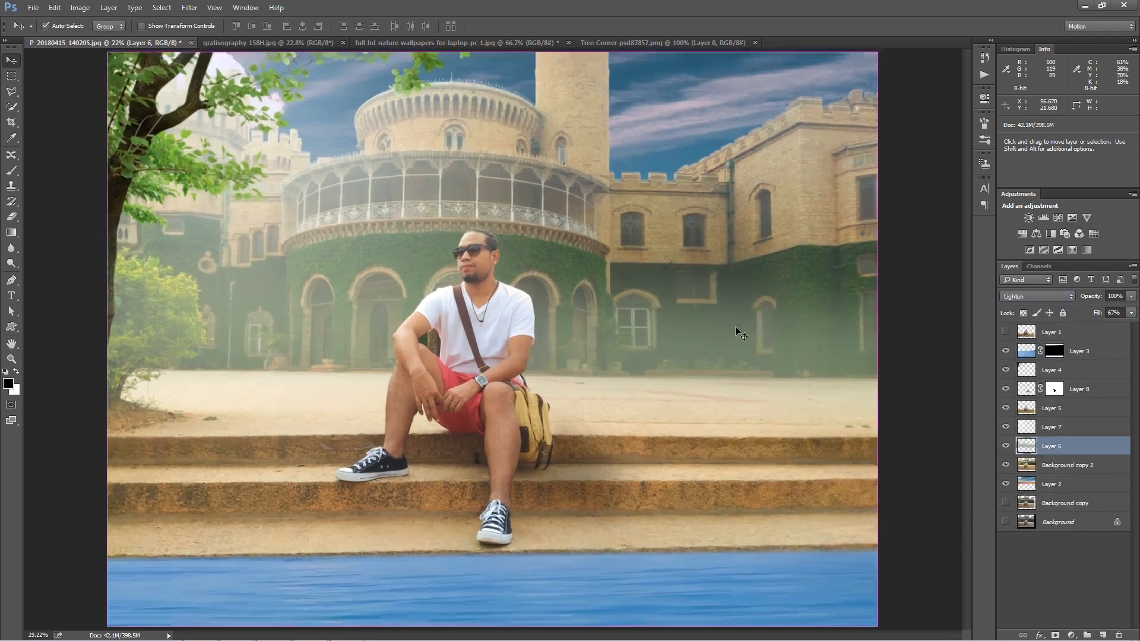
pyautogui.click(1069, 335)
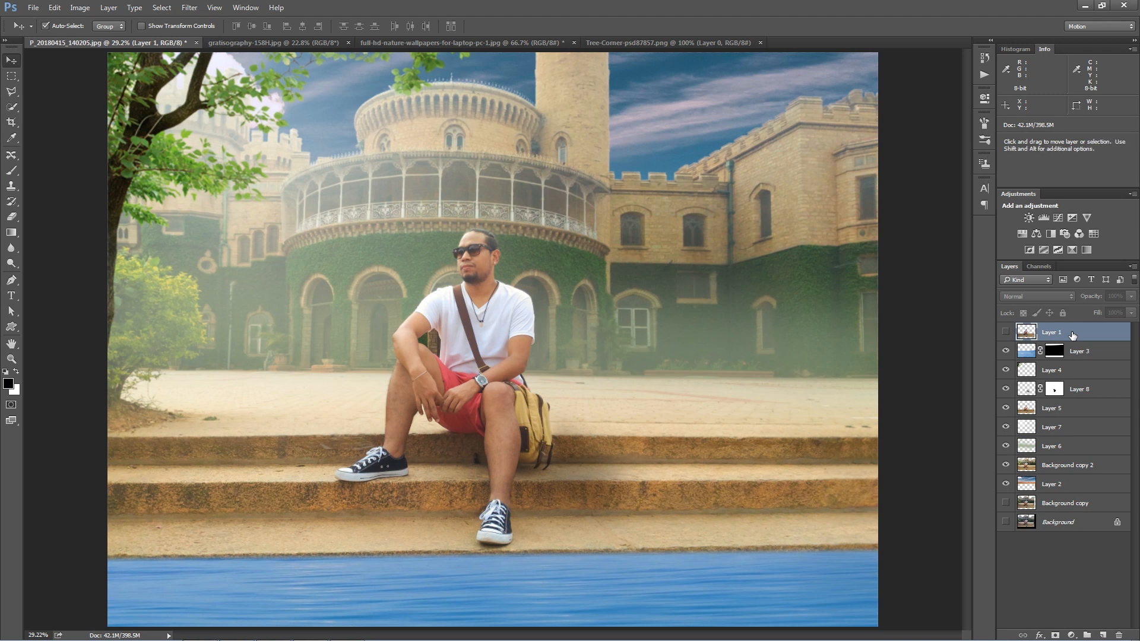
pyautogui.click(1074, 351)
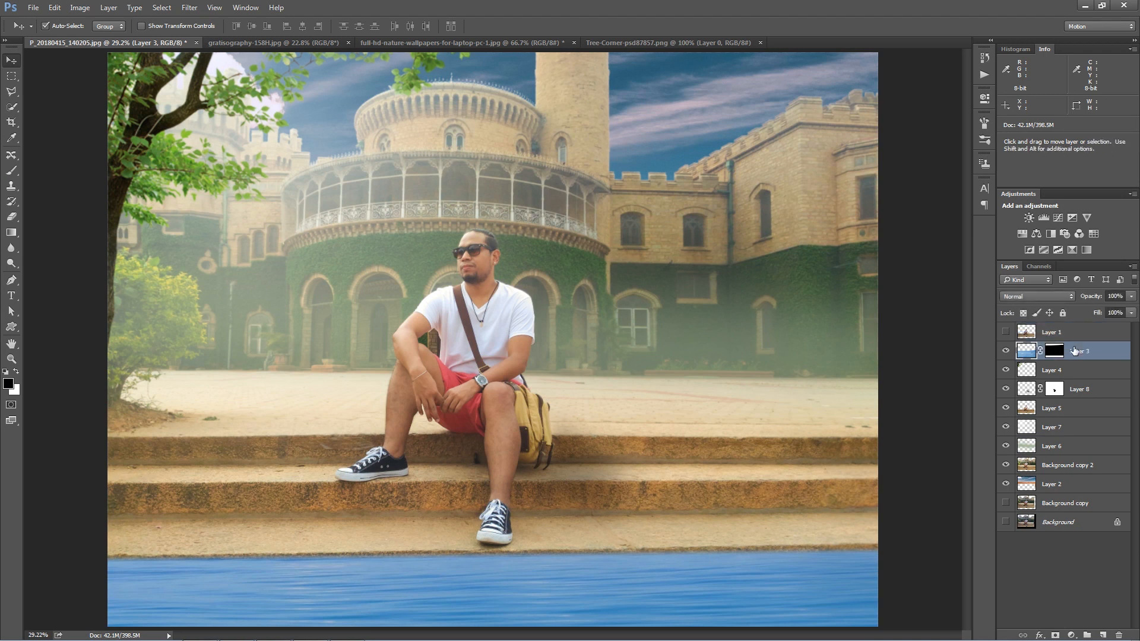
pyautogui.hotkey('ctrl', 'shift', 'alt', 'e')
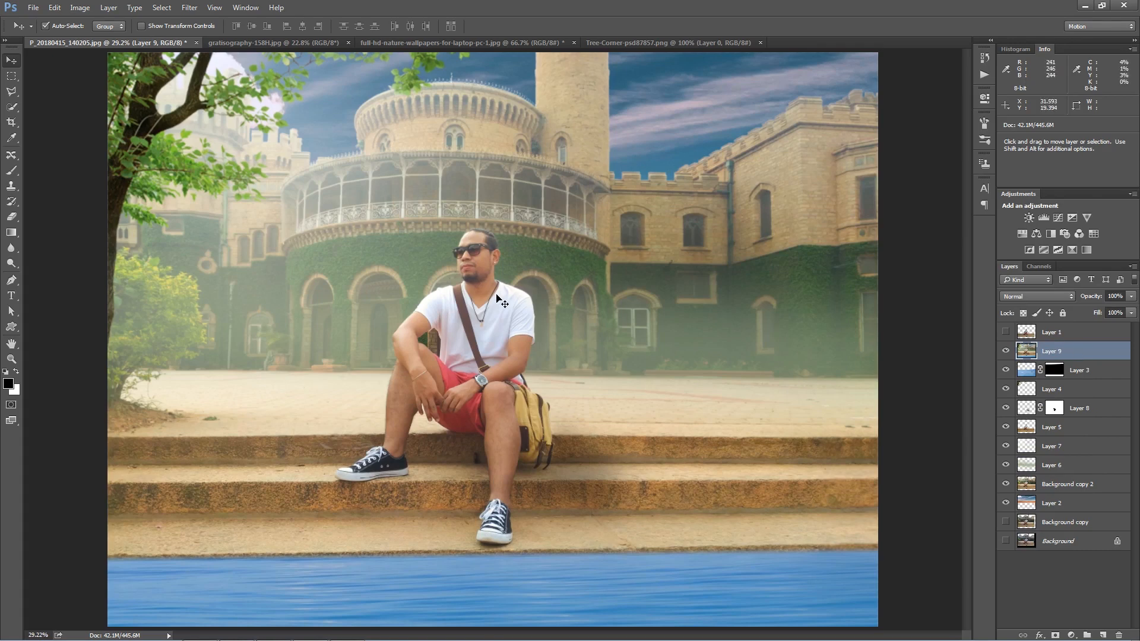
pyautogui.scroll(-2, 506, 299)
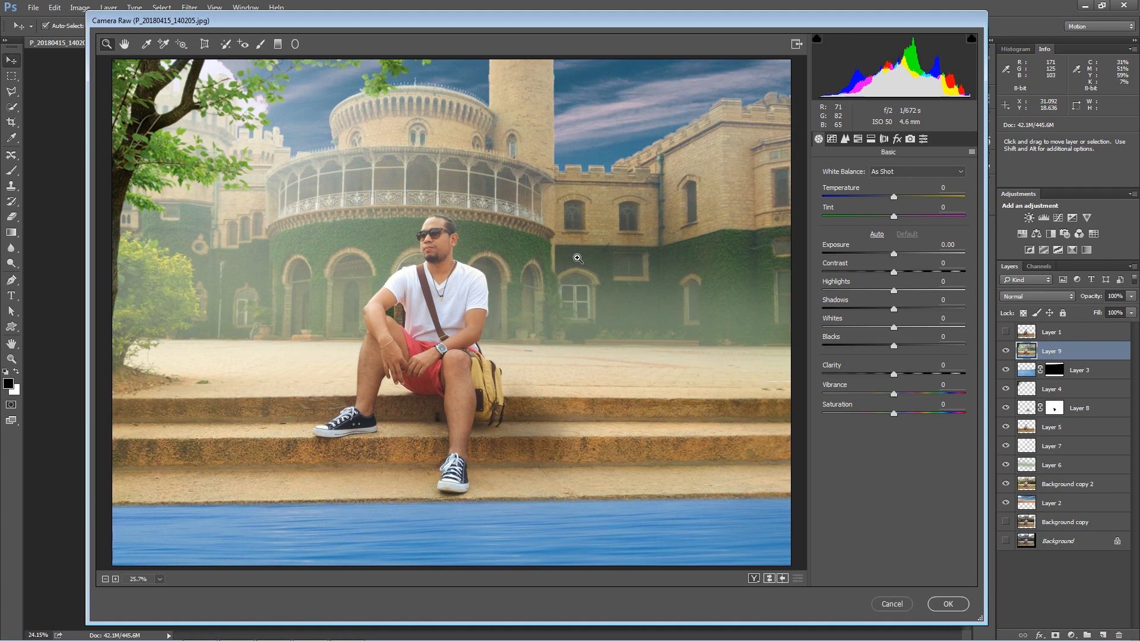
pyautogui.click(891, 606)
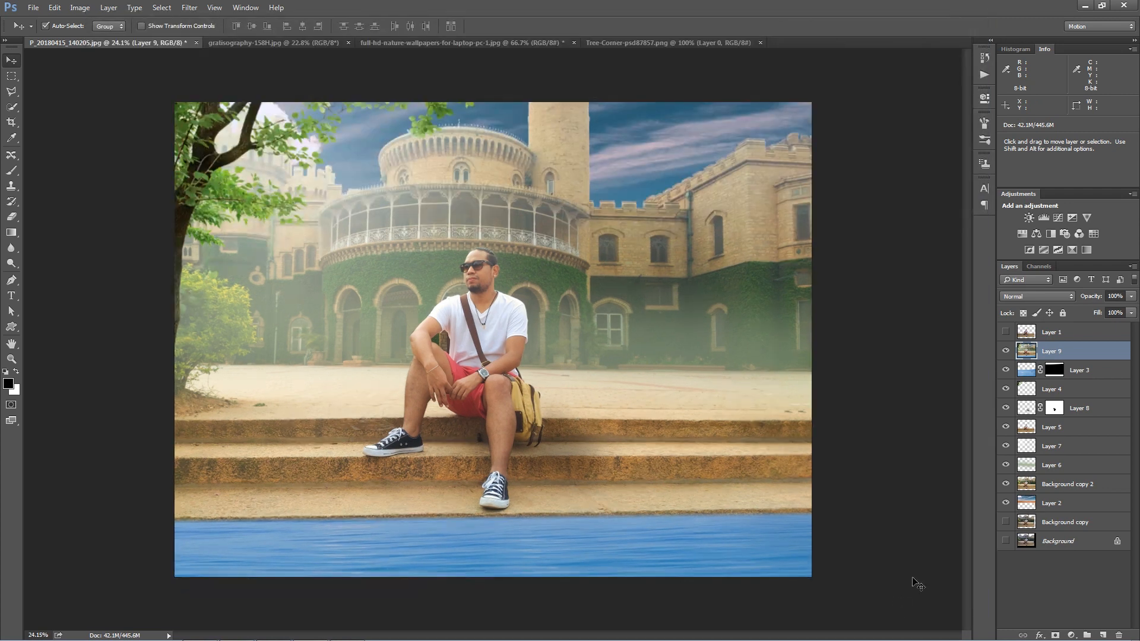
pyautogui.press('Delete')
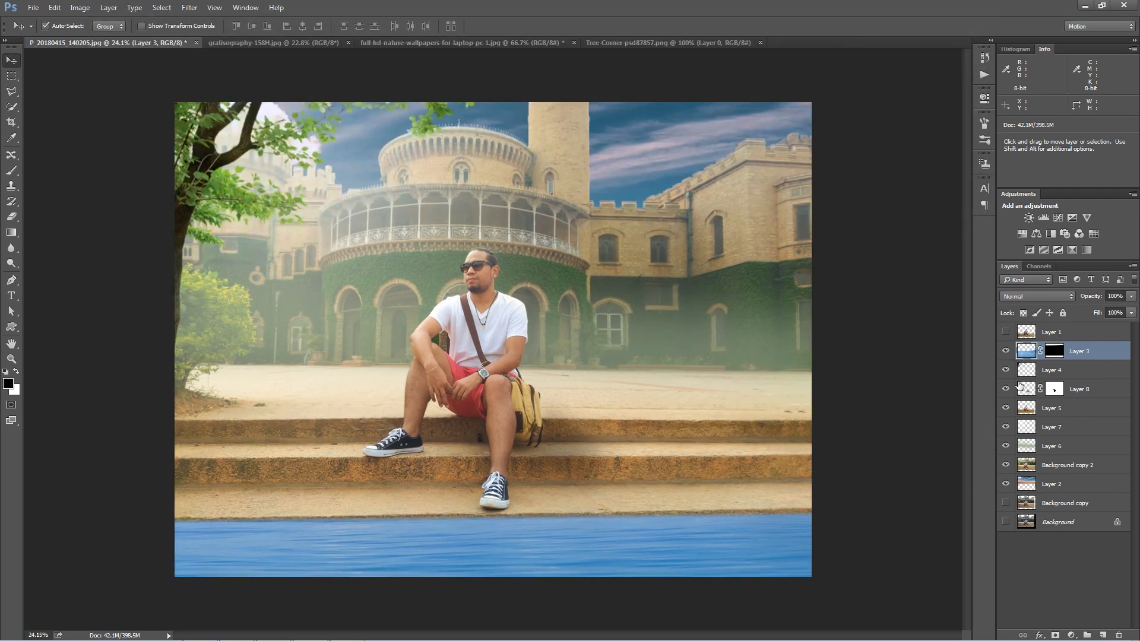
# Step: Compare the haze of Layer 6 shown and hidden, and add a white layer mask to that layer
pyautogui.click(1006, 447)
pyautogui.click(1007, 448)
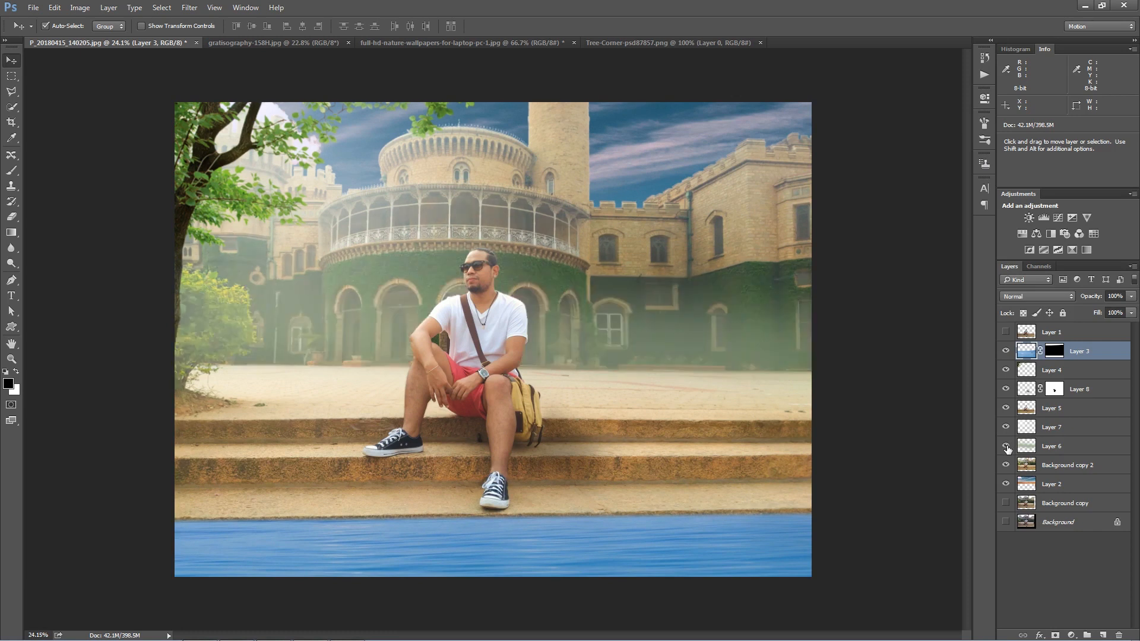
pyautogui.click(1057, 449)
pyautogui.click(1055, 635)
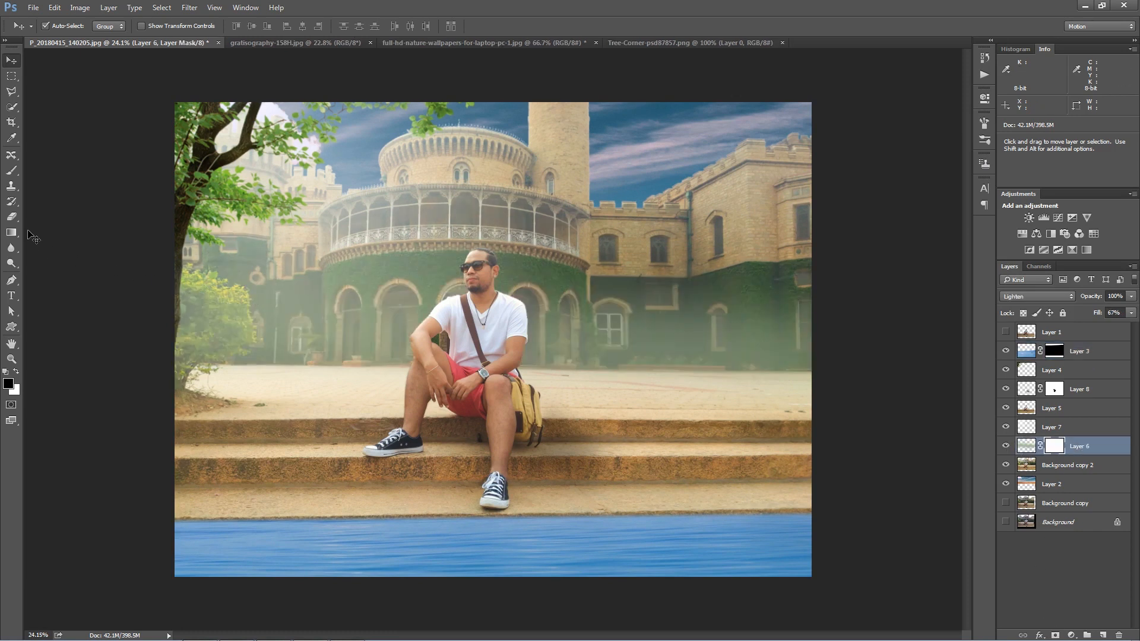
# Step: Paint black at 25% opacity with an enlarged brush on Layer 6's mask to clear the haze over the yellow-green bush
pyautogui.click(12, 170)
pyautogui.click(179, 301)
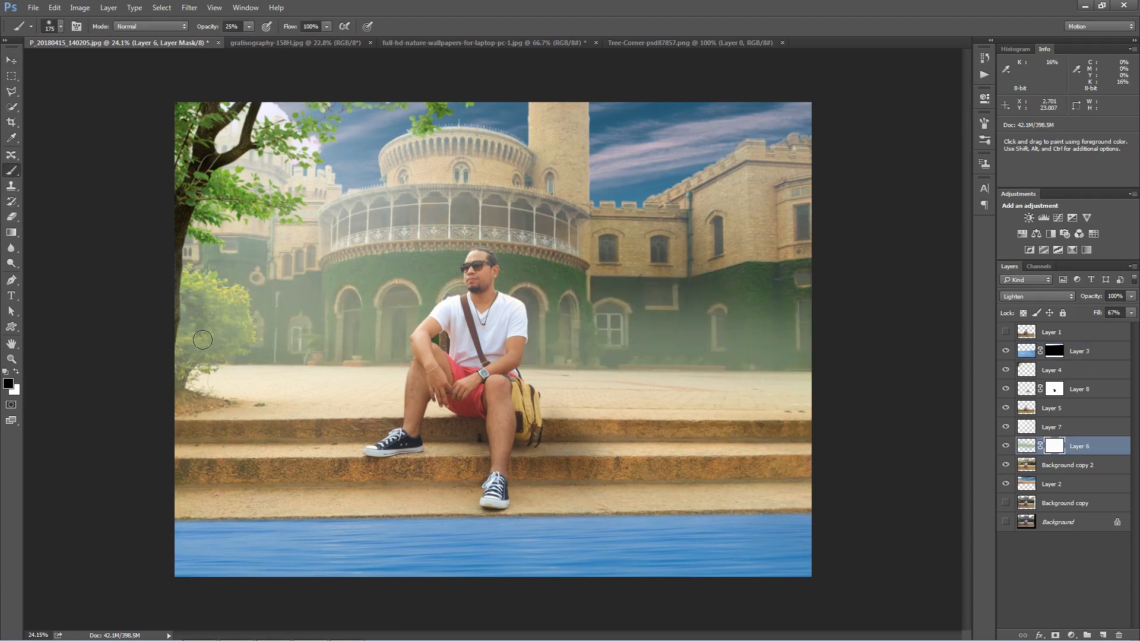
pyautogui.press(']')
pyautogui.press(']')
pyautogui.press(']')
pyautogui.press(']')
pyautogui.press(']')
pyautogui.press(']')
pyautogui.moveTo(224, 333)
pyautogui.mouseDown()
pyautogui.moveTo(222, 309)
pyautogui.moveTo(194, 299)
pyautogui.moveTo(181, 361)
pyautogui.moveTo(204, 331)
pyautogui.moveTo(224, 332)
pyautogui.moveTo(223, 314)
pyautogui.moveTo(190, 289)
pyautogui.moveTo(184, 362)
pyautogui.moveTo(158, 391)
pyautogui.moveTo(165, 301)
pyautogui.moveTo(192, 289)
pyautogui.moveTo(211, 309)
pyautogui.moveTo(209, 295)
pyautogui.moveTo(212, 351)
pyautogui.moveTo(221, 188)
pyautogui.moveTo(226, 386)
pyautogui.moveTo(265, 173)
pyautogui.moveTo(210, 256)
pyautogui.moveTo(174, 388)
pyautogui.mouseUp()
pyautogui.press(']')
pyautogui.press(']')
pyautogui.press(']')
pyautogui.press(']')
pyautogui.press(']')
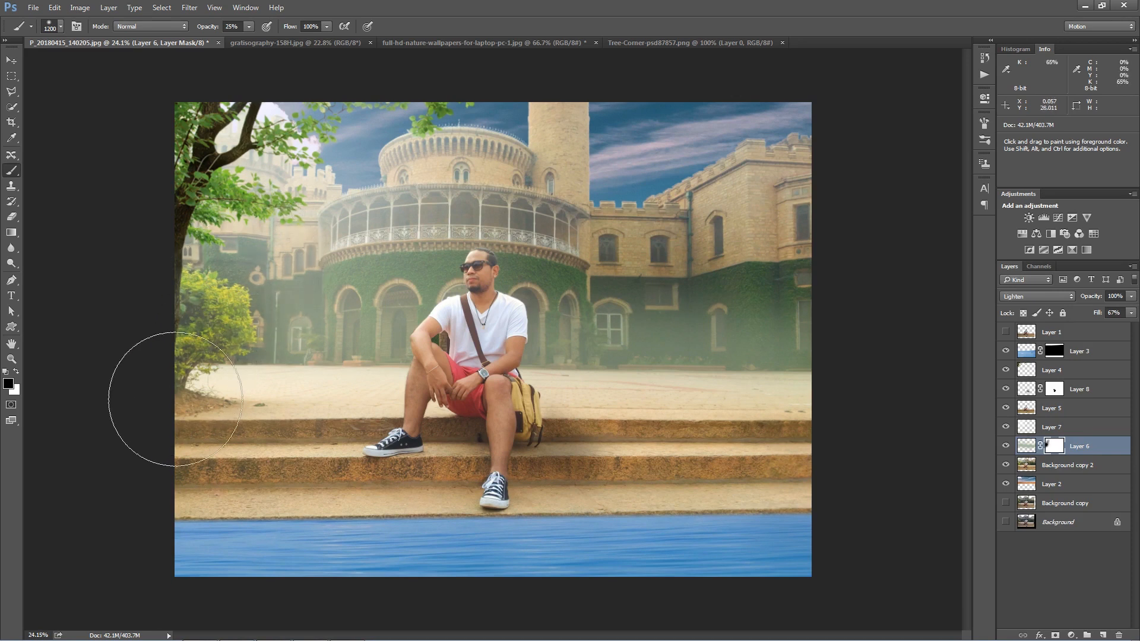
# Step: Stamp all visible layers into a new merged layer above Layer 3
pyautogui.click(1088, 449)
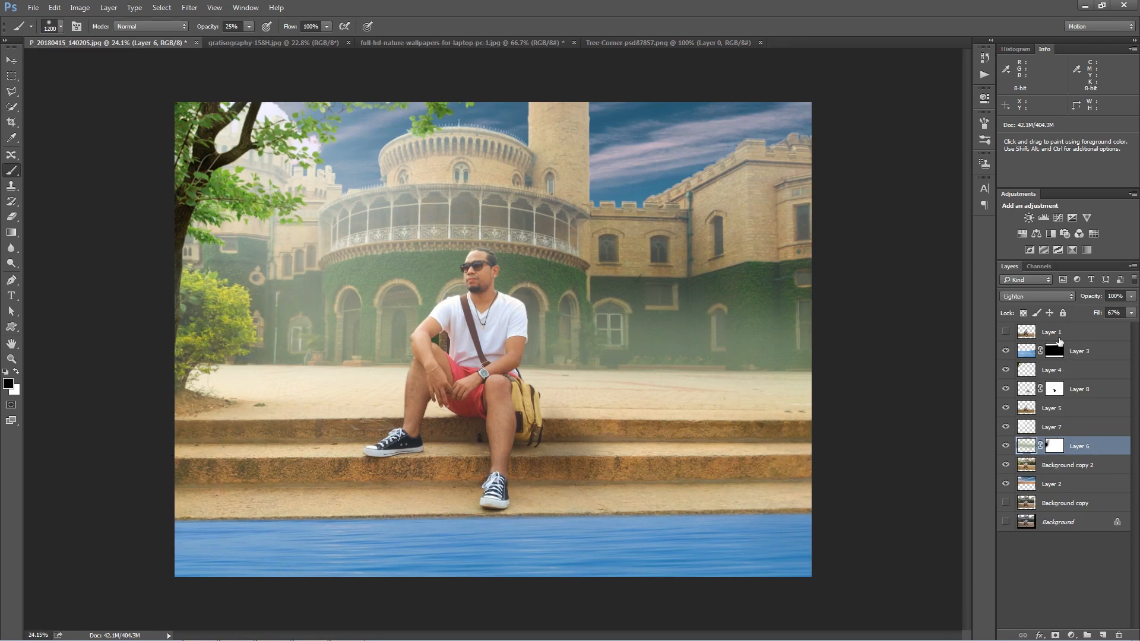
pyautogui.click(1080, 354)
pyautogui.hotkey('ctrl', 'shift', 'alt', 'e')
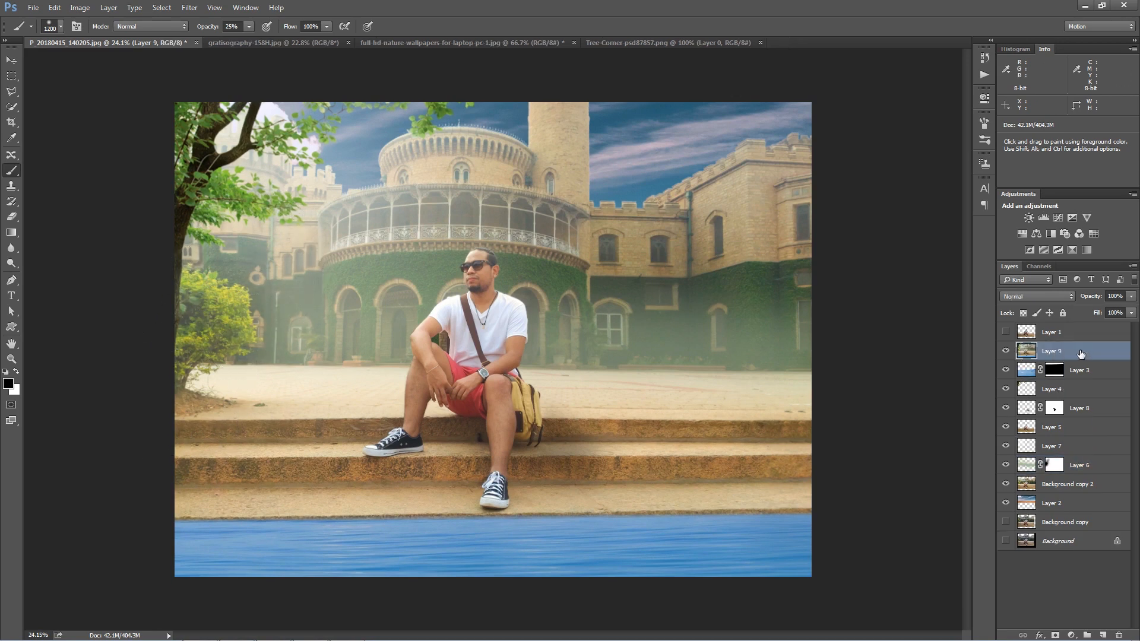
pyautogui.press('v')
pyautogui.scroll(2, 815, 314)
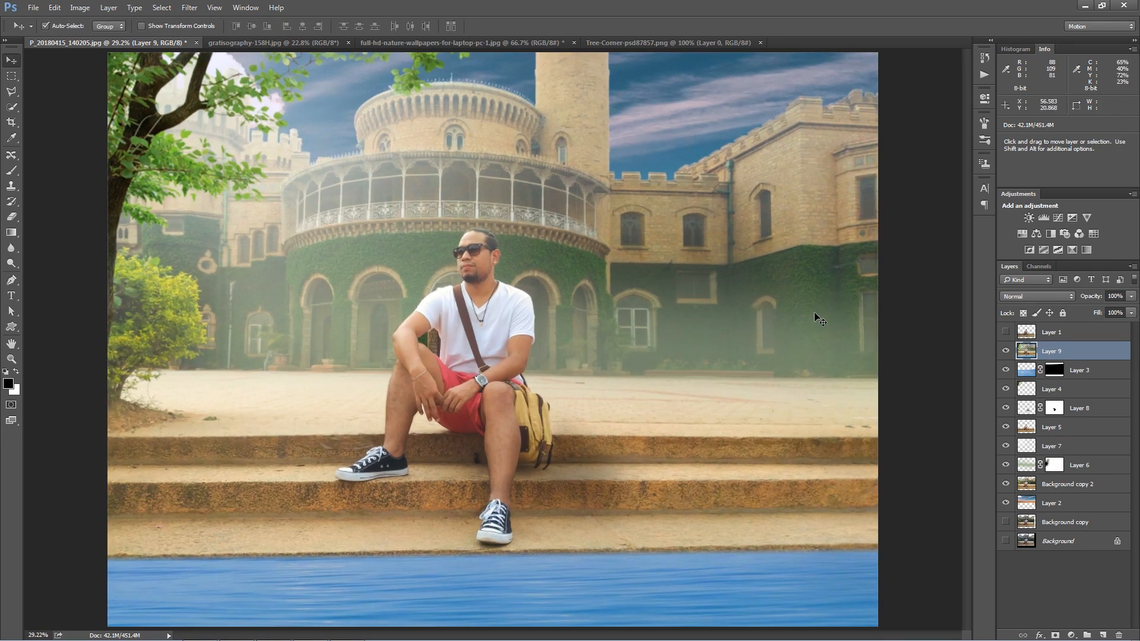
# Step: Try a Camera Raw grade on Layer 9 with temperature +8, shadows -68 and clarity +13
pyautogui.press('shift')
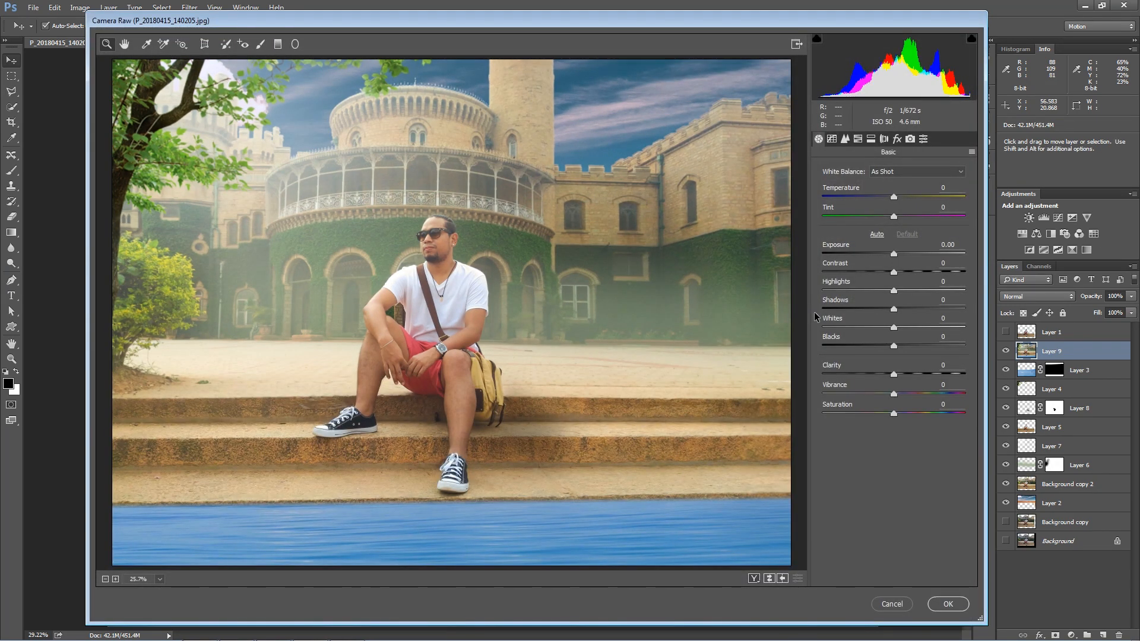
pyautogui.moveTo(893, 196); pyautogui.dragTo(899, 201)
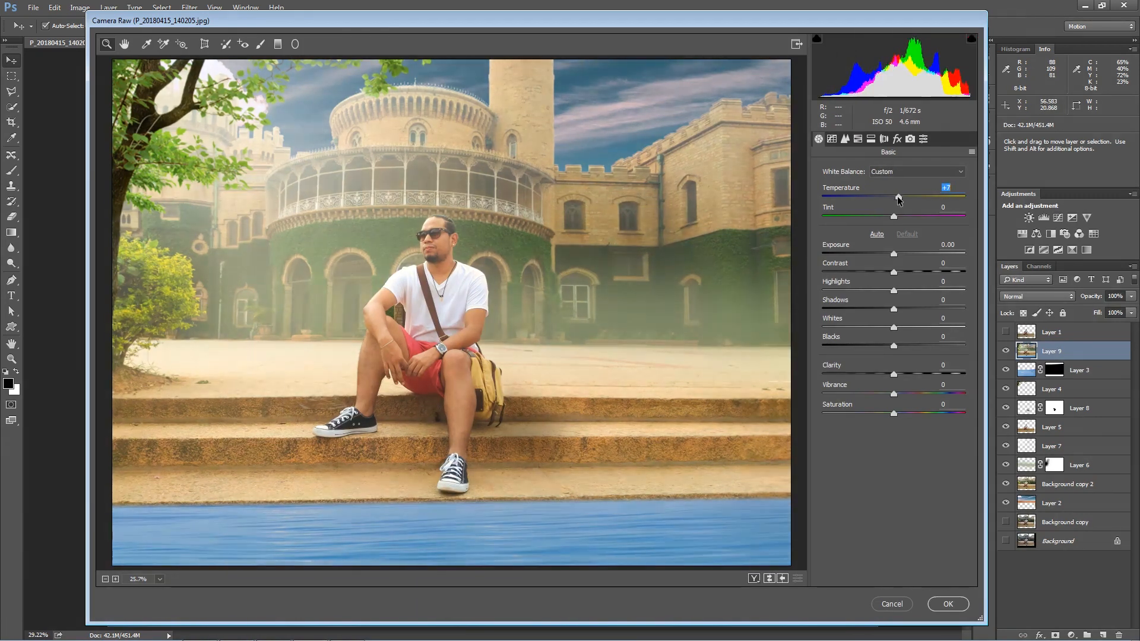
pyautogui.moveTo(894, 309); pyautogui.dragTo(847, 321)
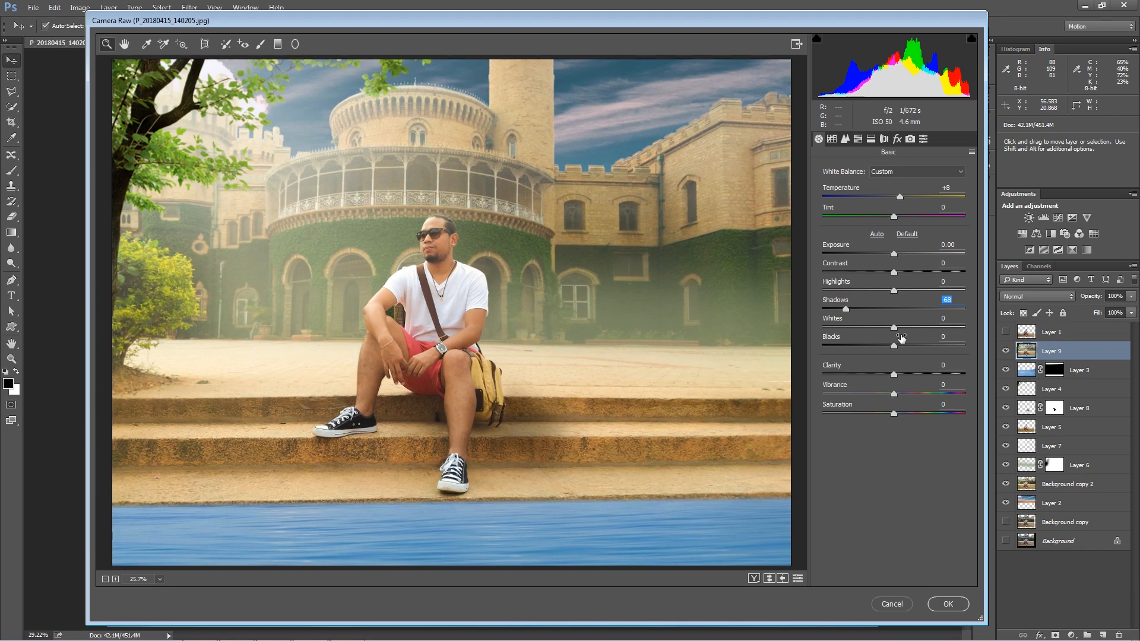
pyautogui.moveTo(893, 374); pyautogui.dragTo(903, 373)
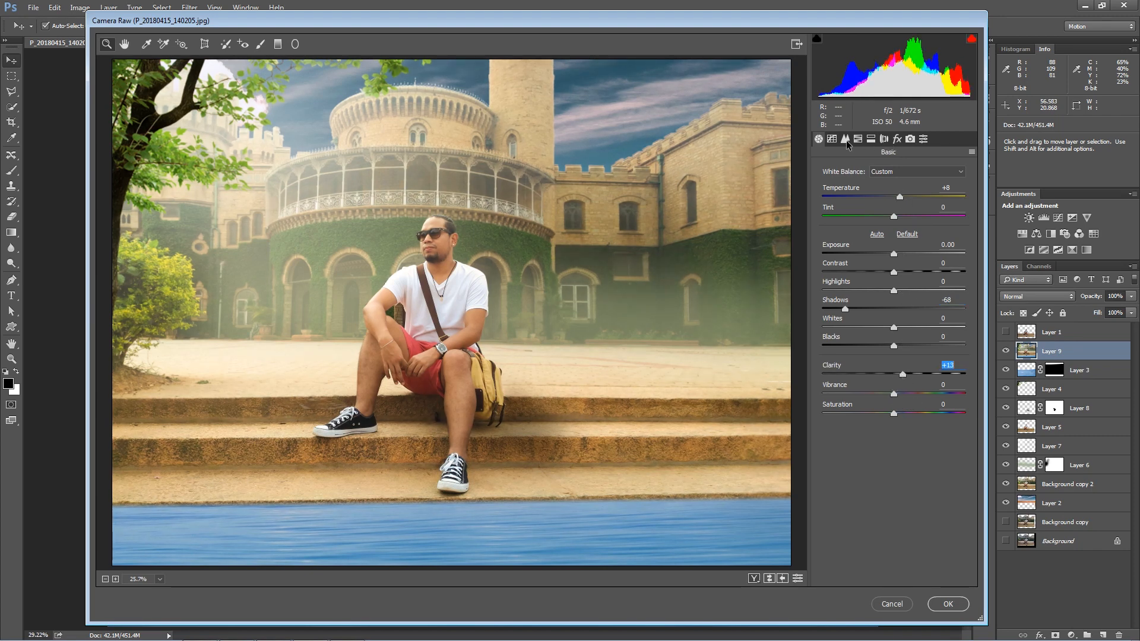
# Step: Try a post-crop vignette with amount -20, midpoint 60, roundness +45 and feather 92, and discard the Camera Raw edits
pyautogui.click(897, 138)
pyautogui.moveTo(893, 336); pyautogui.dragTo(953, 394)
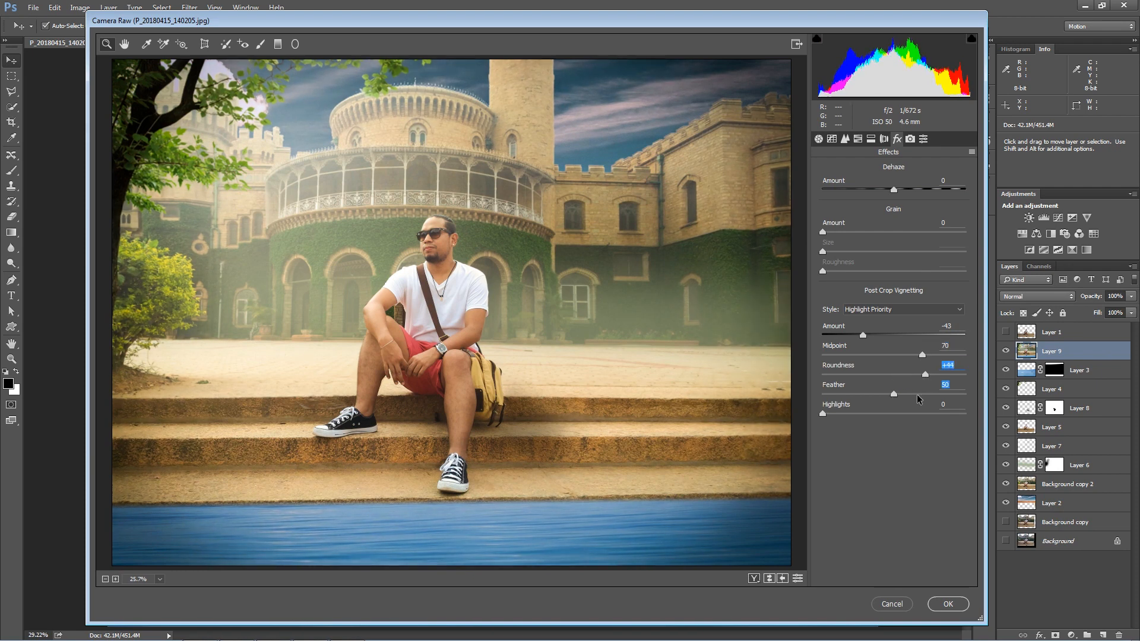
pyautogui.click(908, 356)
pyautogui.click(925, 375)
pyautogui.click(878, 335)
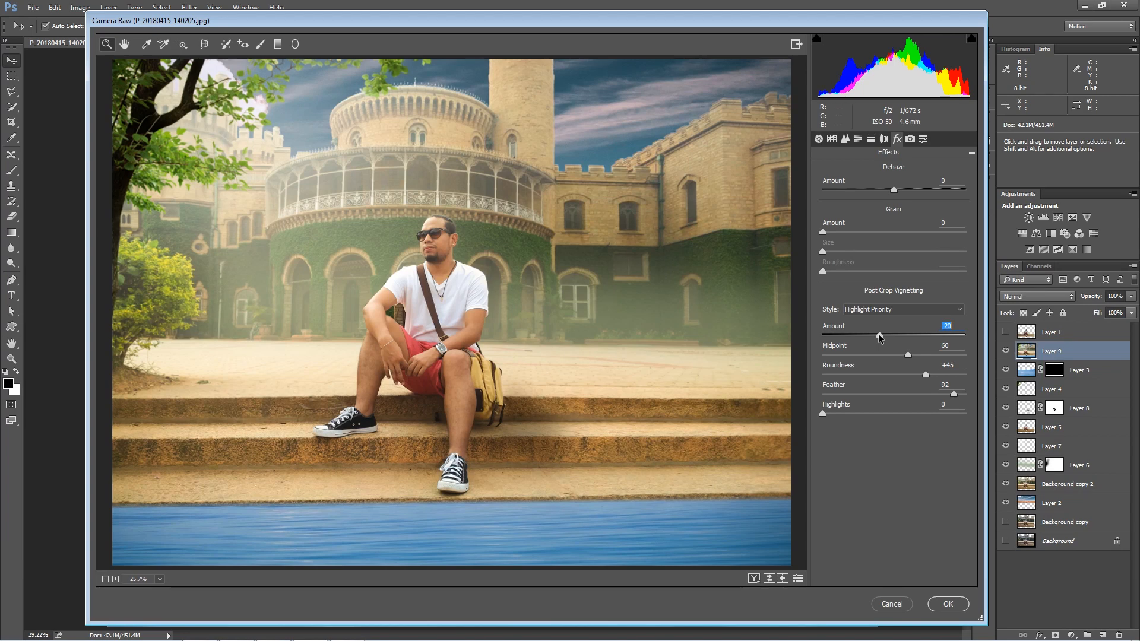
pyautogui.click(906, 608)
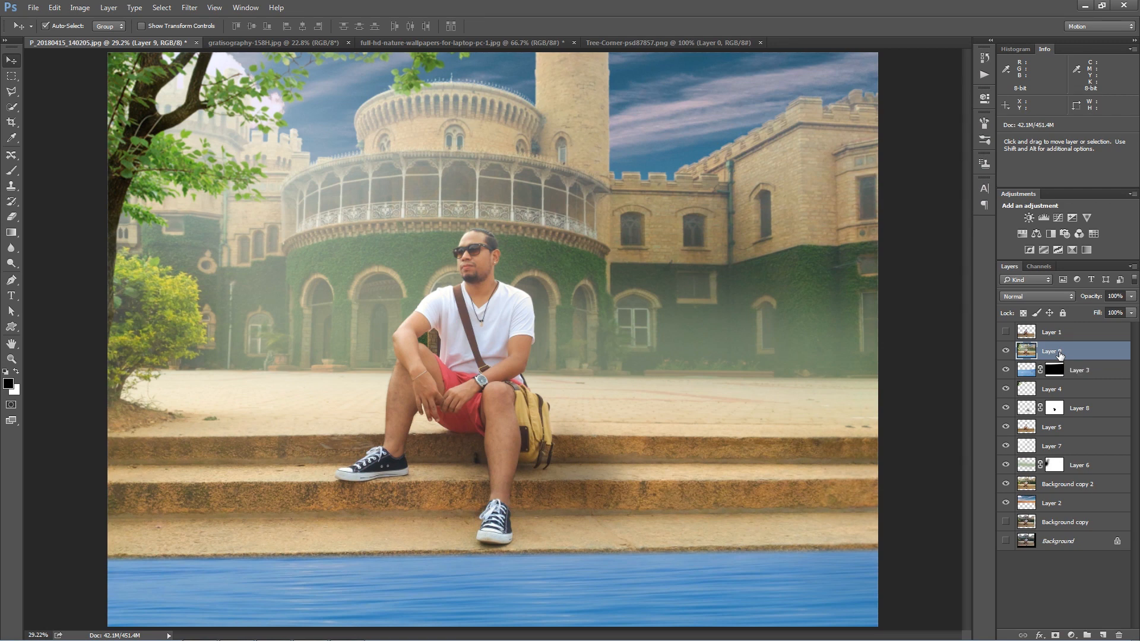
# Step: Duplicate Layer 9, flip the copy vertically and squash it to about 23% height below the steps as a reflection
pyautogui.hotkey('ctrl', 'j')
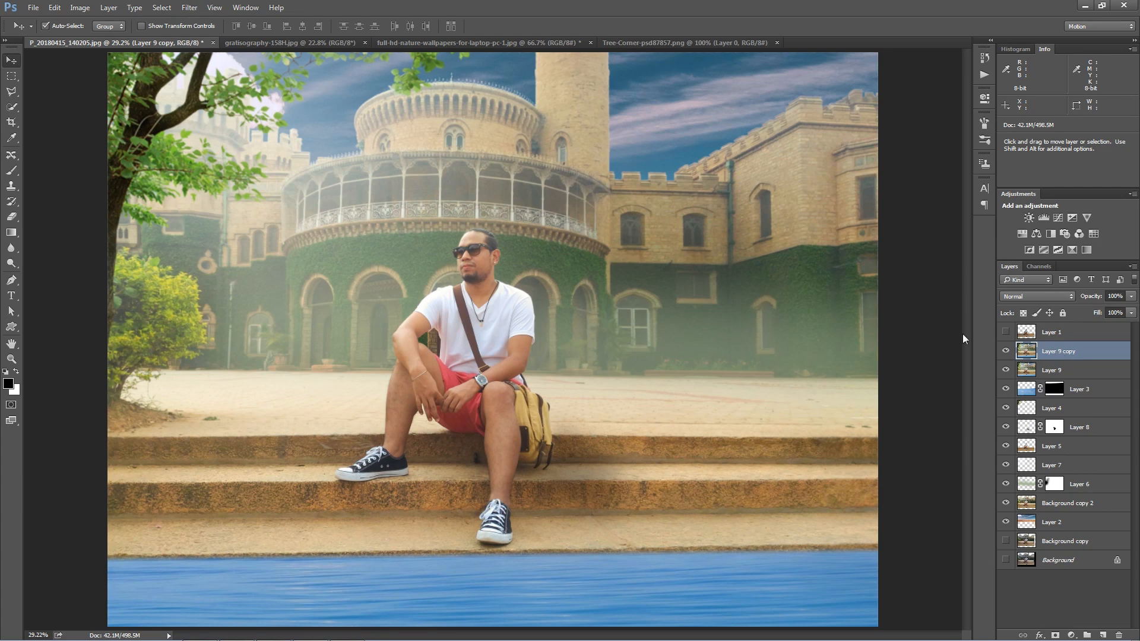
pyautogui.hotkey('ctrl', 't')
pyautogui.scroll(-4, 416, 283)
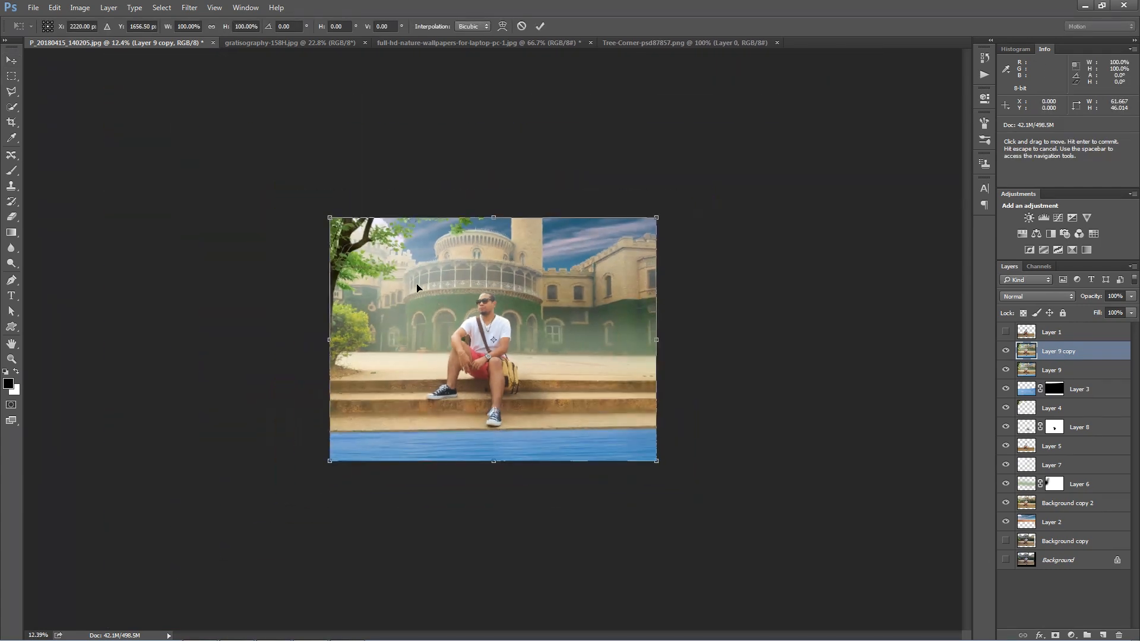
pyautogui.moveTo(493, 217); pyautogui.dragTo(504, 461)
pyautogui.moveTo(524, 328); pyautogui.dragTo(494, 438)
pyautogui.scroll(-2, 503, 516)
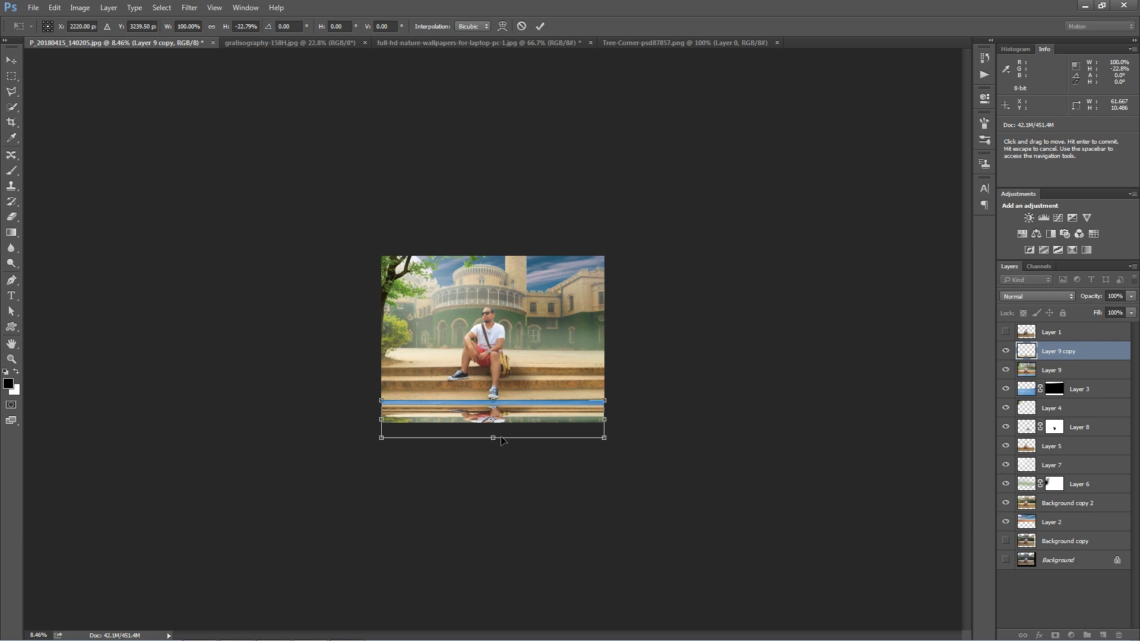
# Step: Scale the reflection to 109.22% width and -27.61% height with a 15° horizontal skew, and shift it slightly down
pyautogui.moveTo(492, 439); pyautogui.dragTo(503, 440)
pyautogui.moveTo(618, 445); pyautogui.dragTo(622, 450)
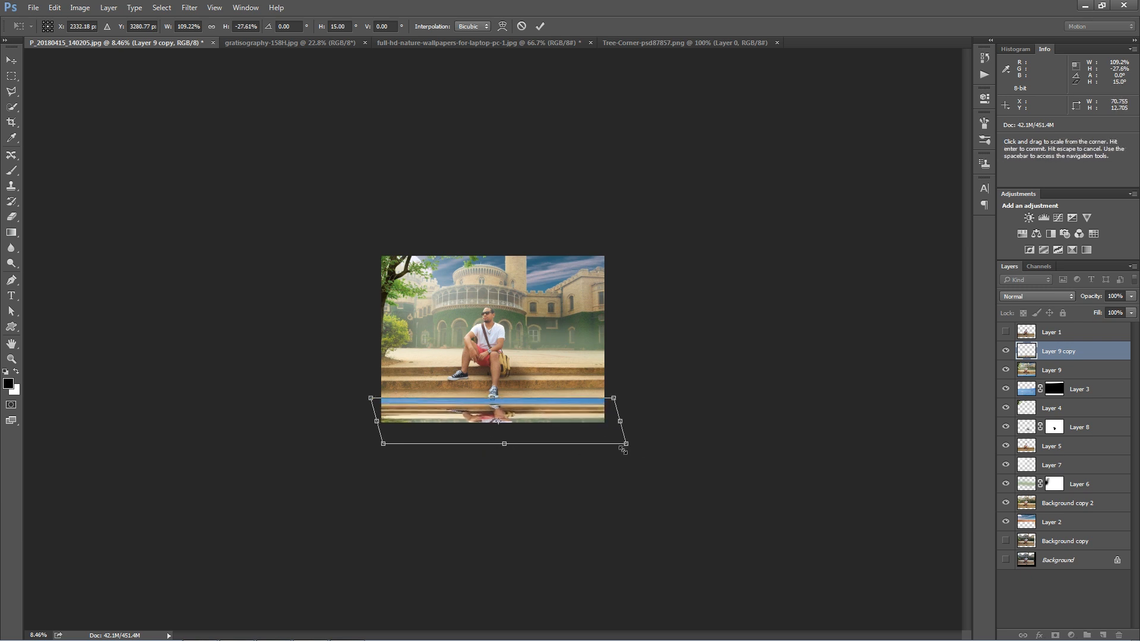
pyautogui.moveTo(547, 406); pyautogui.dragTo(565, 444)
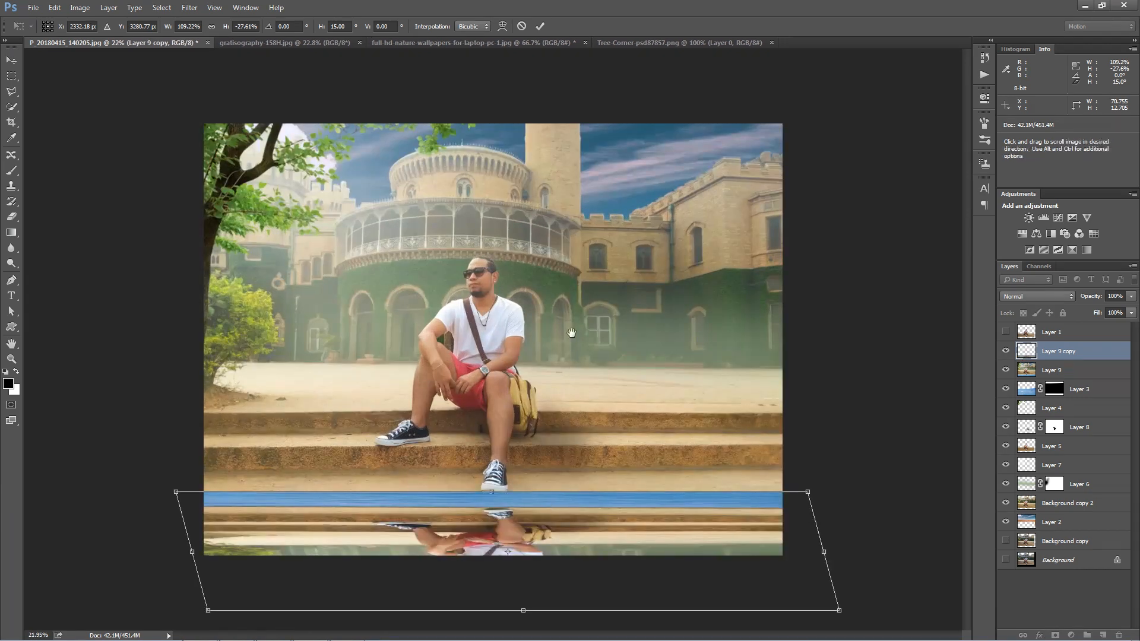
pyautogui.hotkey('ctrl', '0')
pyautogui.press('Return')
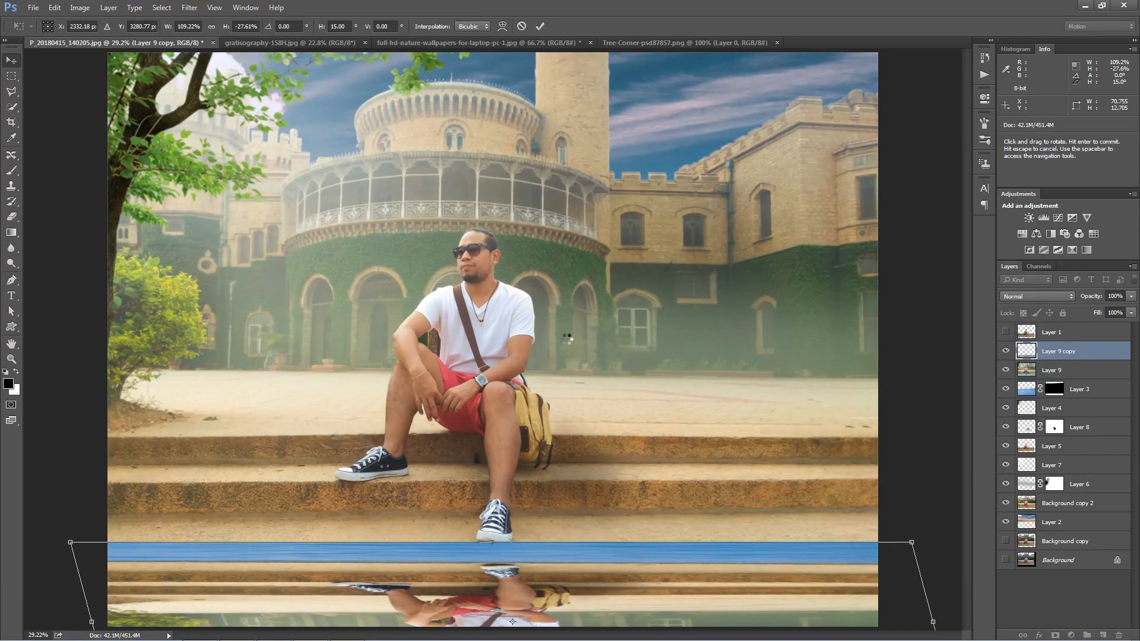
pyautogui.moveTo(527, 558); pyautogui.dragTo(526, 586)
pyautogui.hotkey('shift', 'Down')
# Step: Apply a Gaussian Blur with a radius of 31.9 pixels to the reflection in Layer 9 copy
pyautogui.scroll(-2, 567, 327)
pyautogui.click(194, 11)
pyautogui.click(198, 7)
pyautogui.click(197, 8)
pyautogui.moveTo(209, 128)
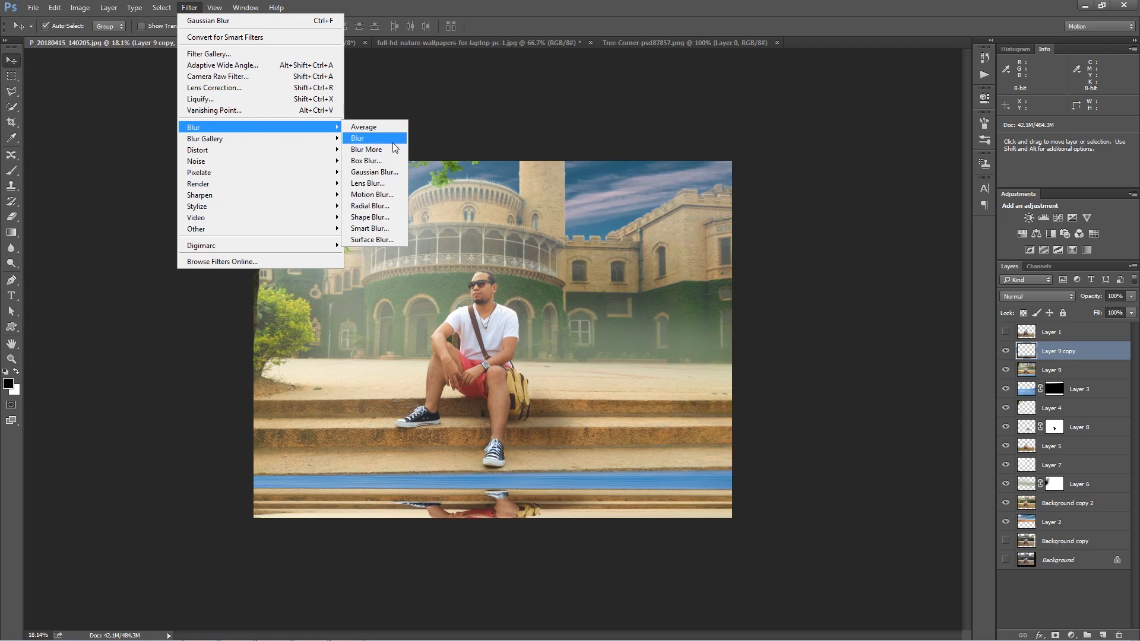
pyautogui.click(374, 172)
pyautogui.moveTo(1013, 300); pyautogui.dragTo(1005, 303)
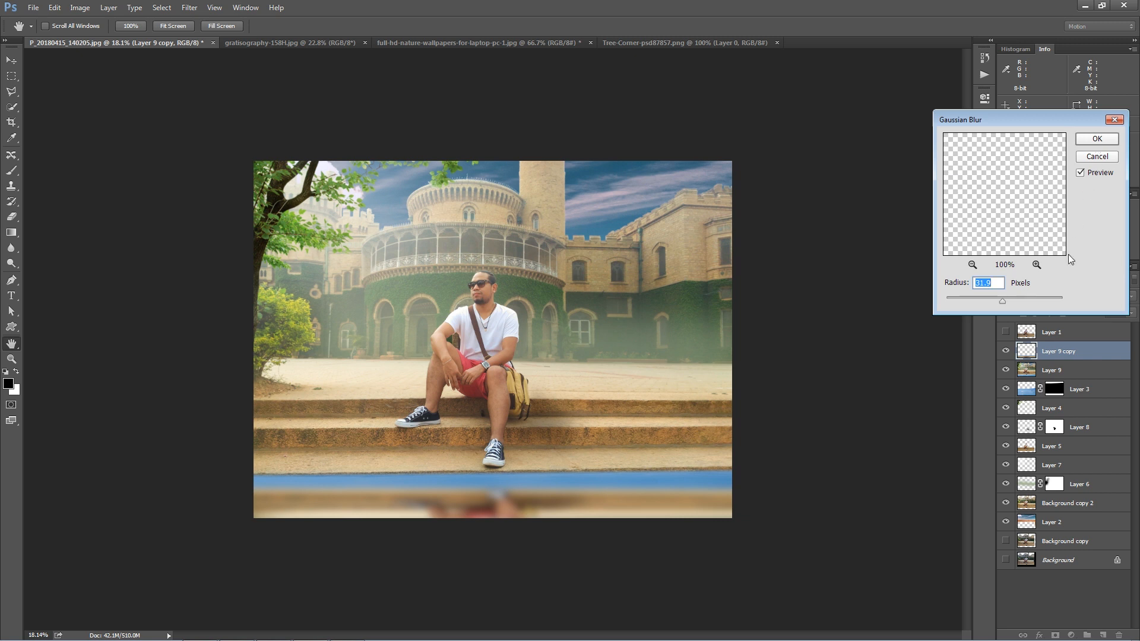
pyautogui.click(1096, 138)
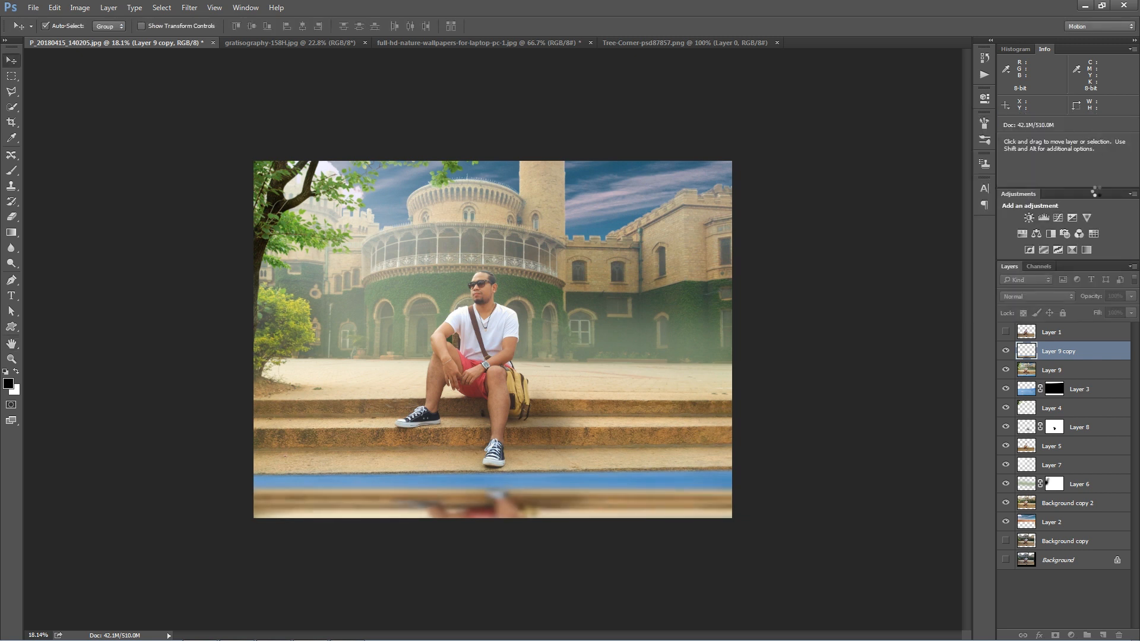
# Step: Lower the fill of the Layer 9 copy reflection to 59% and move it up to the edge of the lowest step
pyautogui.moveTo(1096, 313); pyautogui.dragTo(1072, 318)
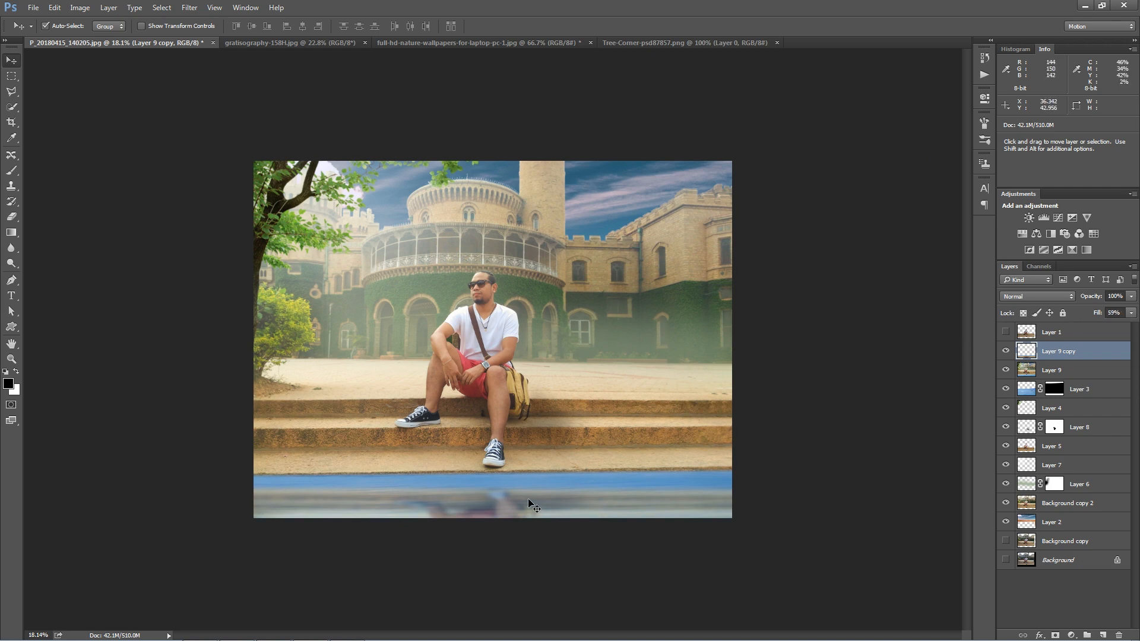
pyautogui.moveTo(511, 509); pyautogui.dragTo(511, 493)
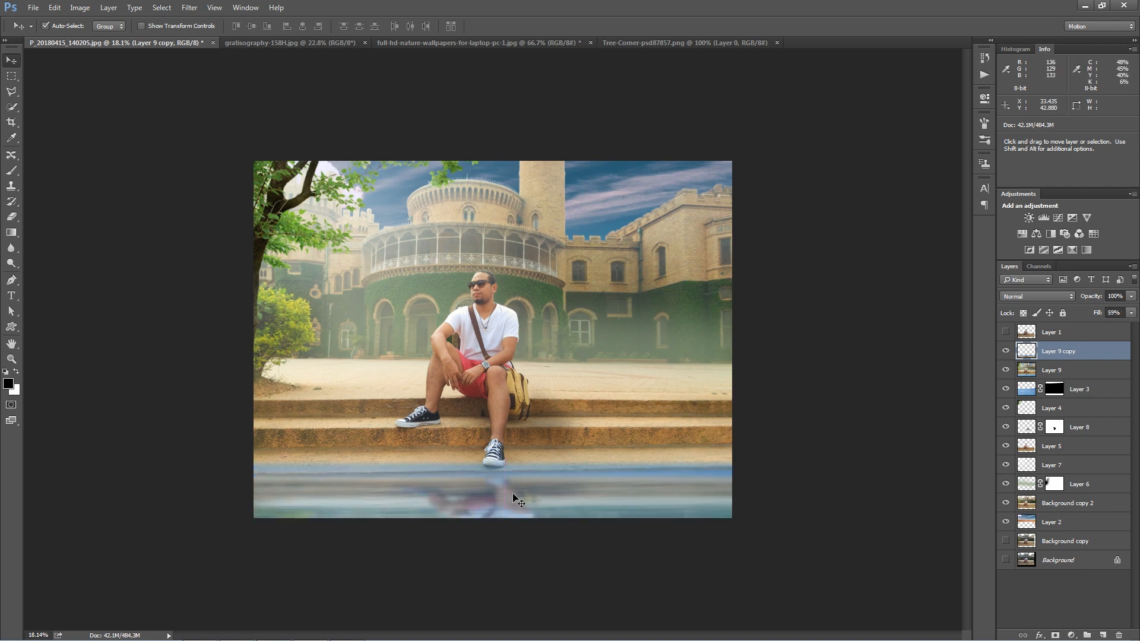
pyautogui.scroll(6, 511, 492)
pyautogui.moveTo(516, 548); pyautogui.dragTo(537, 315)
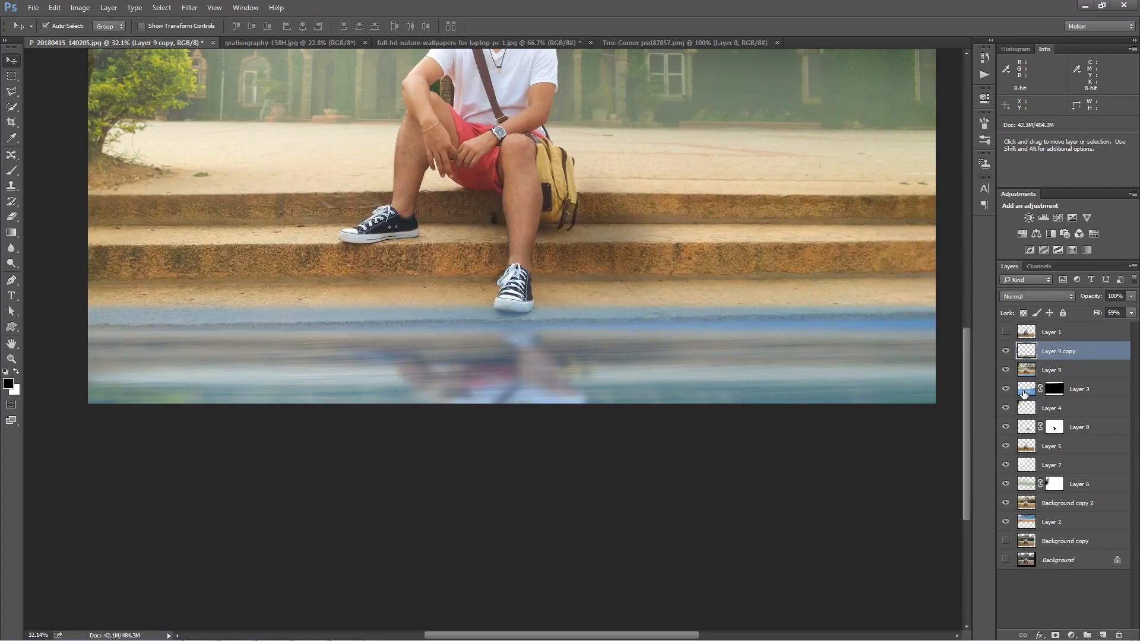
pyautogui.moveTo(601, 377); pyautogui.dragTo(600, 379)
# Step: Add a layer mask to Layer 9 copy and fade the reflection's upper edge with a short vertical black-to-white gradient at the waterline
pyautogui.click(1054, 635)
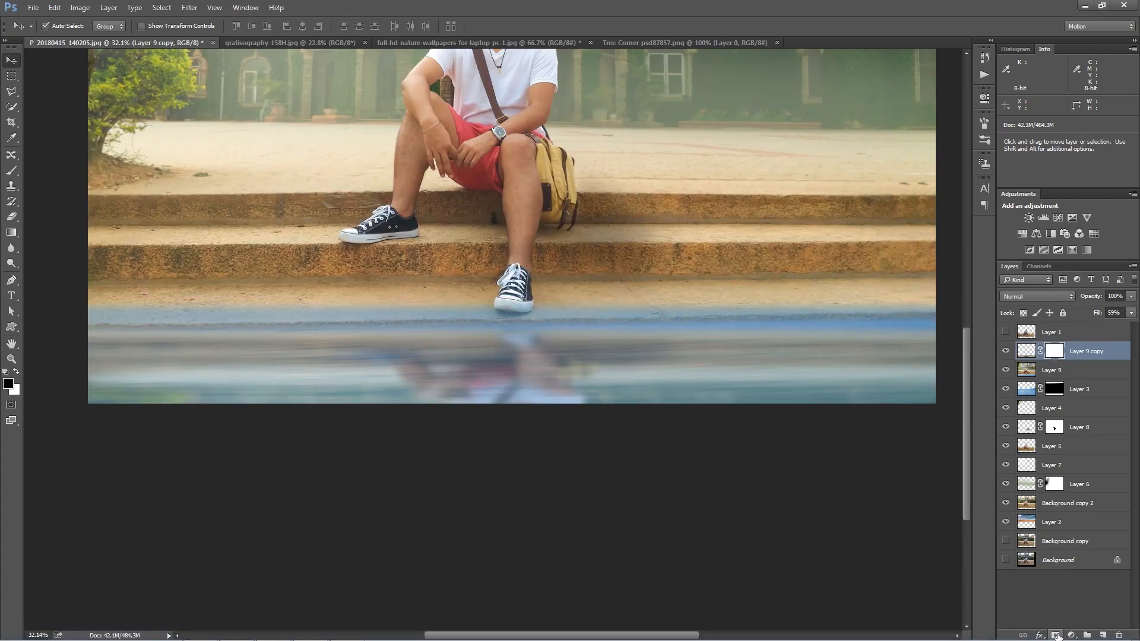
pyautogui.click(12, 232)
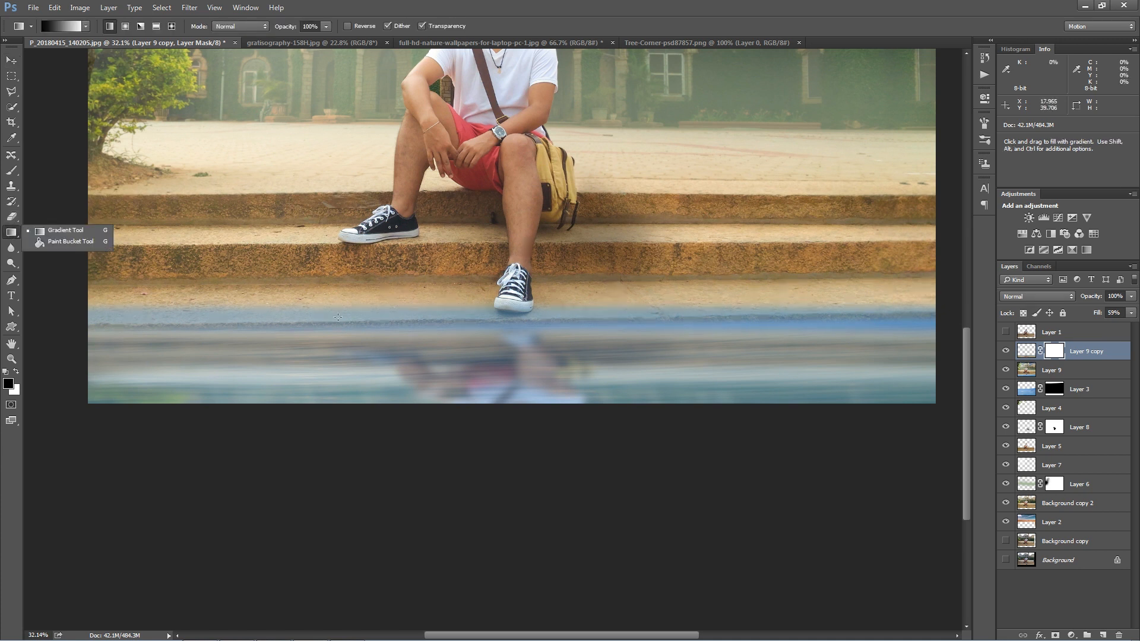
pyautogui.moveTo(358, 323); pyautogui.dragTo(359, 341)
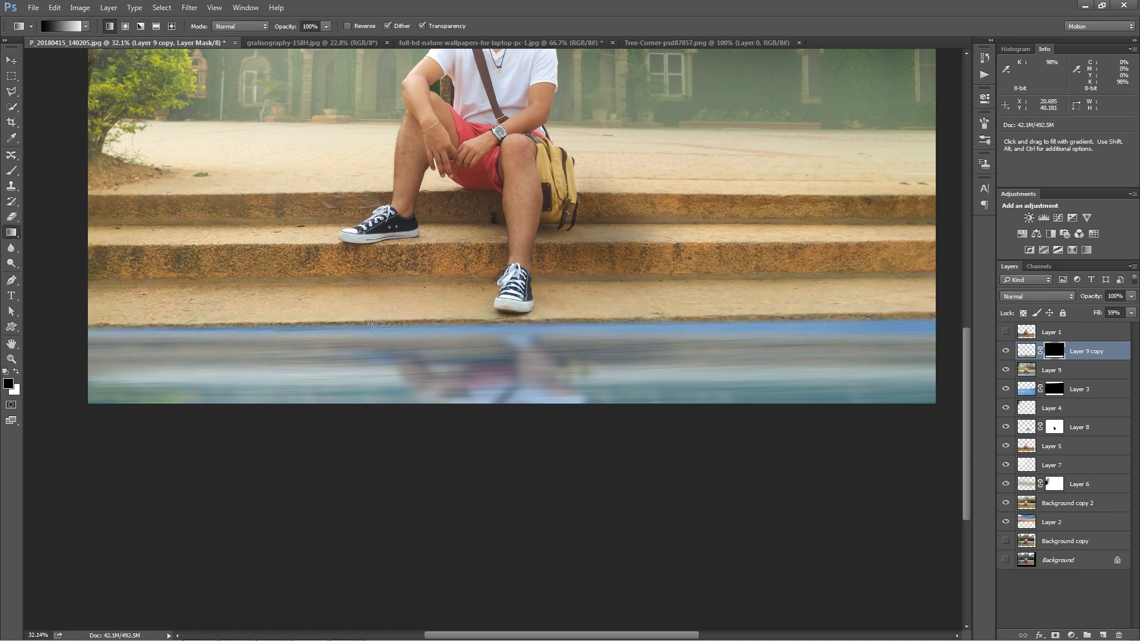
pyautogui.hotkey('ctrl', '0')
pyautogui.press('v')
pyautogui.scroll(-2, 752, 279)
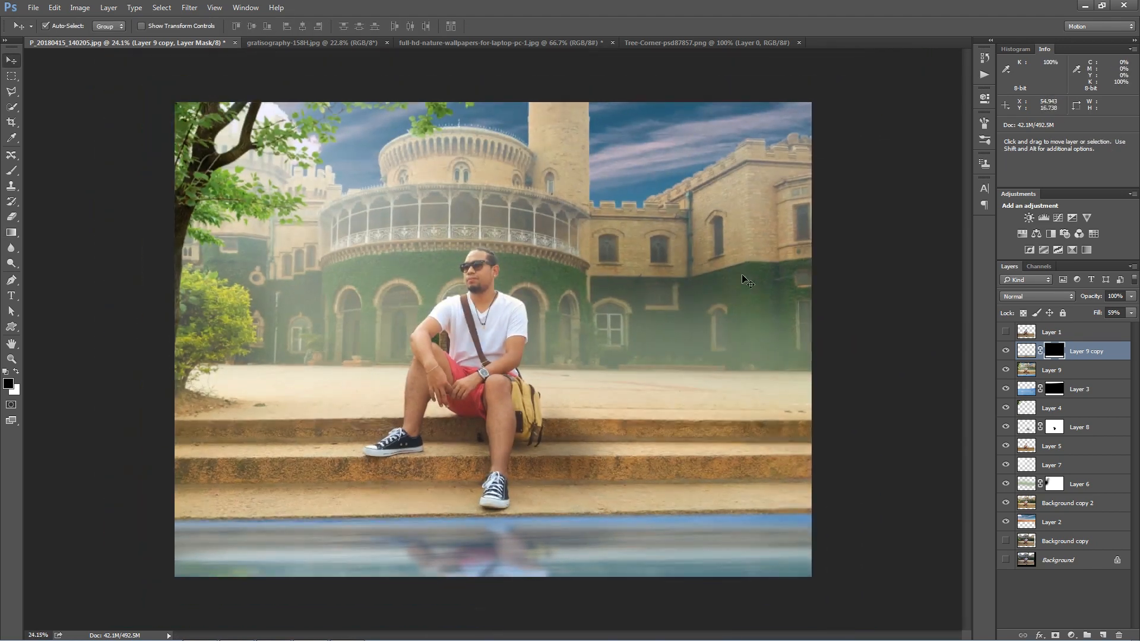
# Step: Stamp the visible layers into a new layer and set Camera Raw temperature +6, contrast +4, shadows +33, blacks -41 and clarity +3
pyautogui.click(1087, 358)
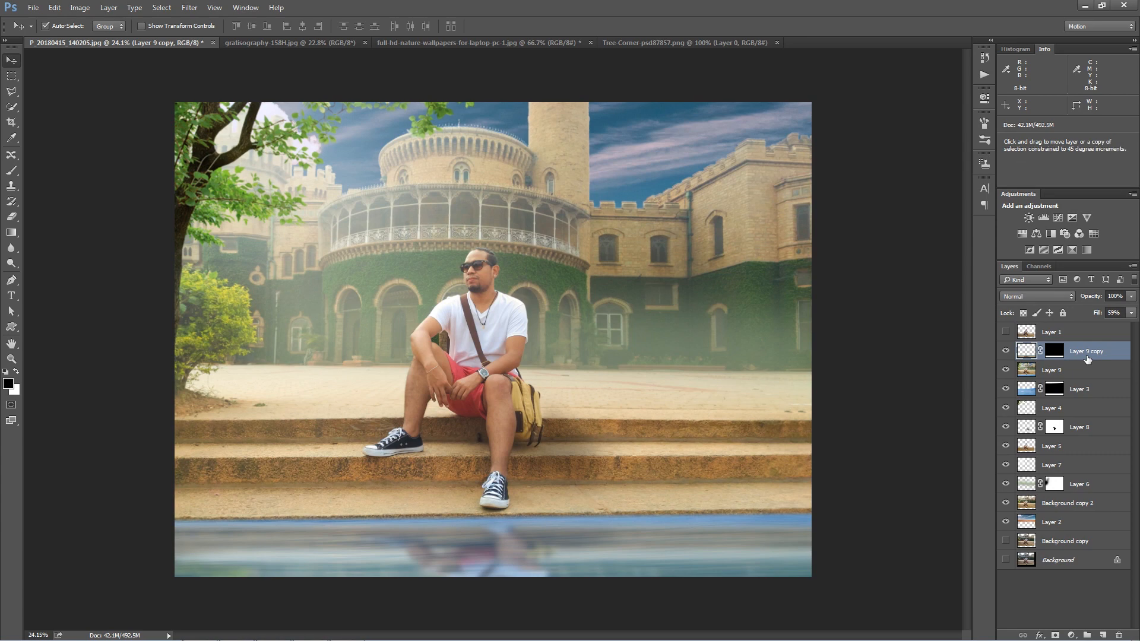
pyautogui.hotkey('ctrl', 'alt', 'shift', 'e')
pyautogui.hotkey('ctrl', 'shift', 'a')
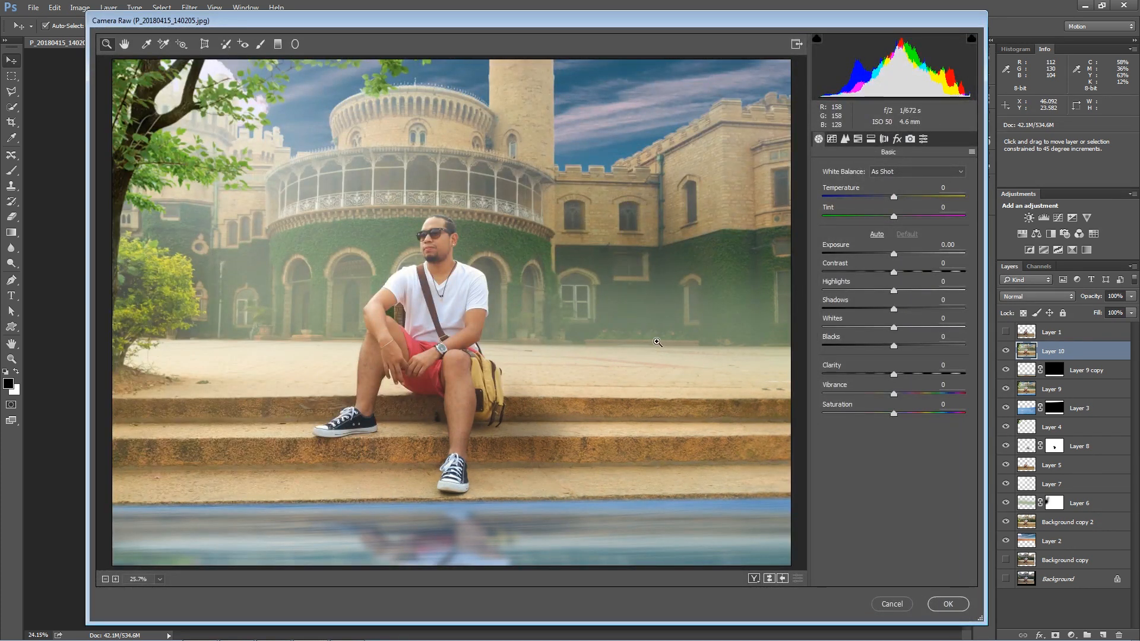
pyautogui.moveTo(893, 196)
pyautogui.mouseDown()
pyautogui.moveTo(871, 203)
pyautogui.moveTo(905, 204)
pyautogui.moveTo(897, 211)
pyautogui.mouseUp()
pyautogui.click(895, 372)
pyautogui.moveTo(895, 372); pyautogui.dragTo(866, 351)
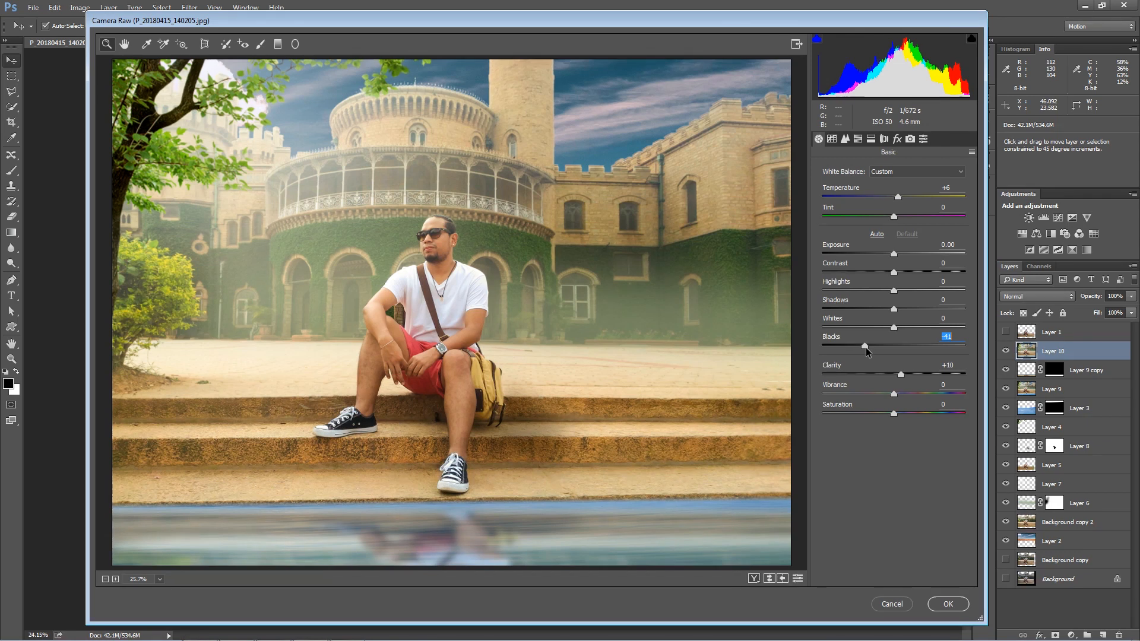
pyautogui.moveTo(893, 272); pyautogui.dragTo(917, 311)
pyautogui.moveTo(900, 374); pyautogui.dragTo(895, 374)
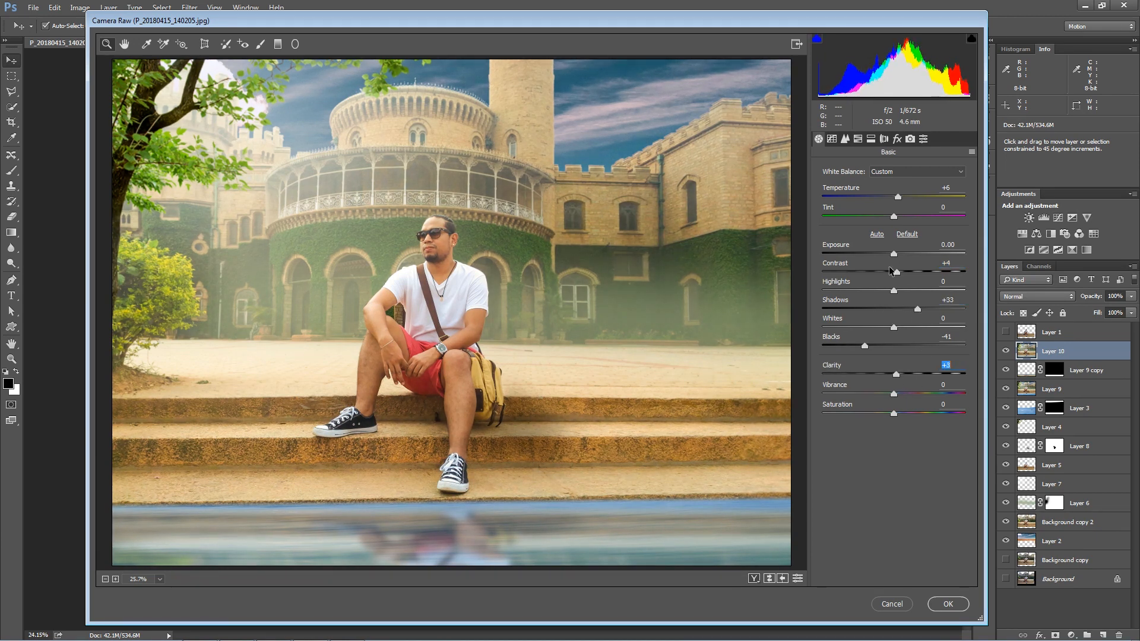
# Step: Adjust the sky and water colours in HSL to saturation aquas +8 and blues +62, and luminance aquas +6 and blues +24
pyautogui.click(857, 140)
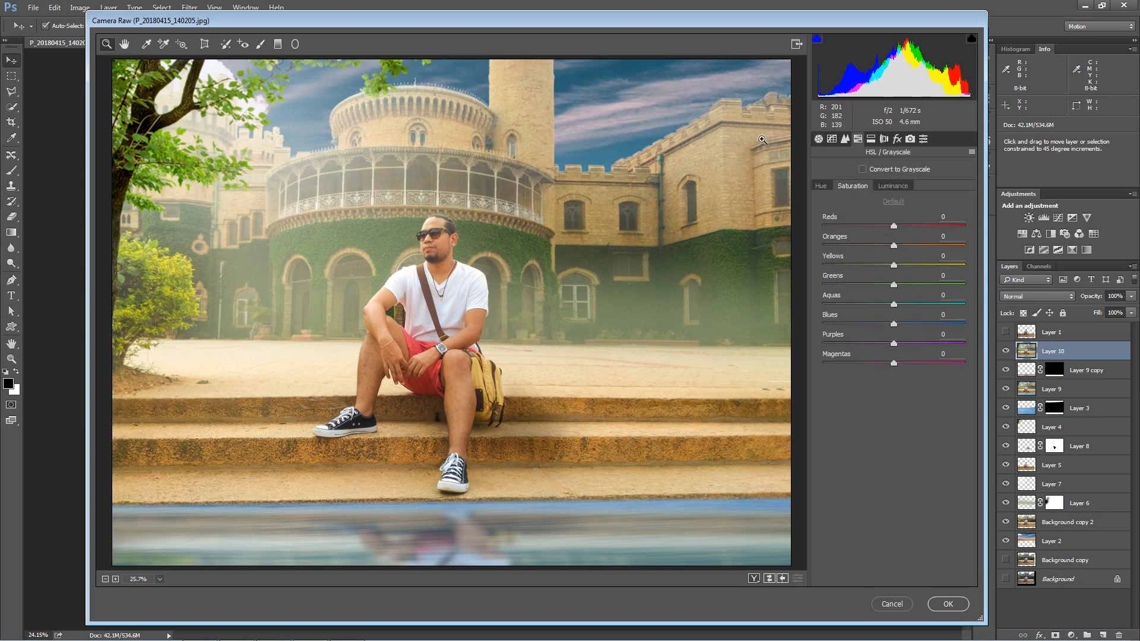
pyautogui.click(181, 44)
pyautogui.moveTo(591, 76)
pyautogui.mouseDown()
pyautogui.moveTo(636, 75)
pyautogui.moveTo(580, 76)
pyautogui.moveTo(609, 78)
pyautogui.mouseUp()
pyautogui.moveTo(698, 505); pyautogui.dragTo(715, 503)
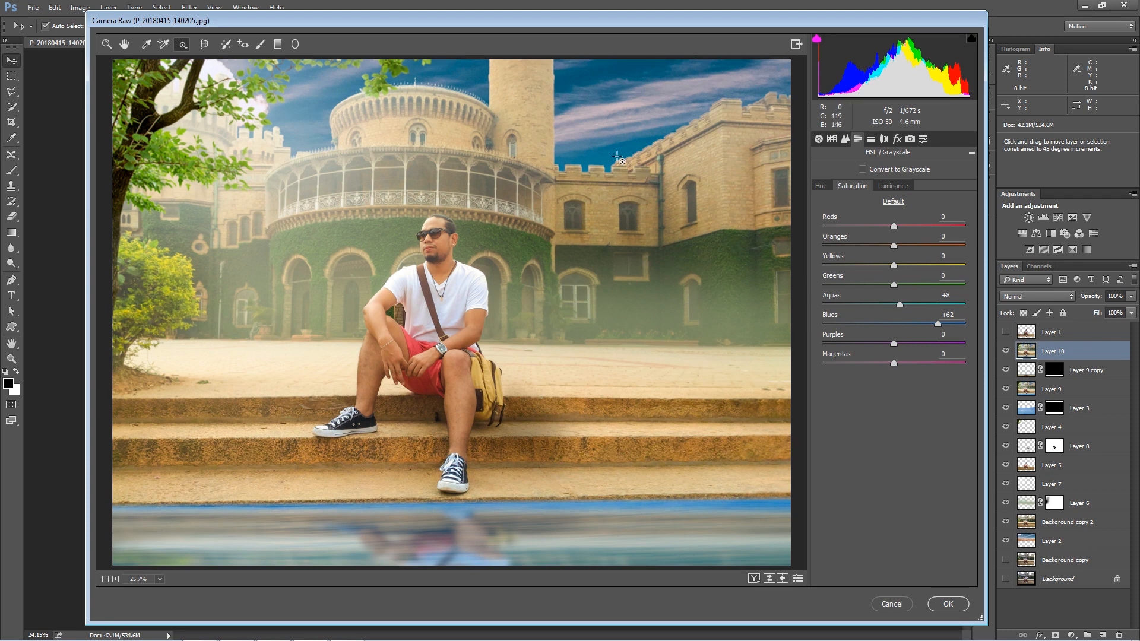
pyautogui.hotkey('ctrl', 'alt', 'shift', 'l')
pyautogui.moveTo(638, 150); pyautogui.dragTo(635, 151)
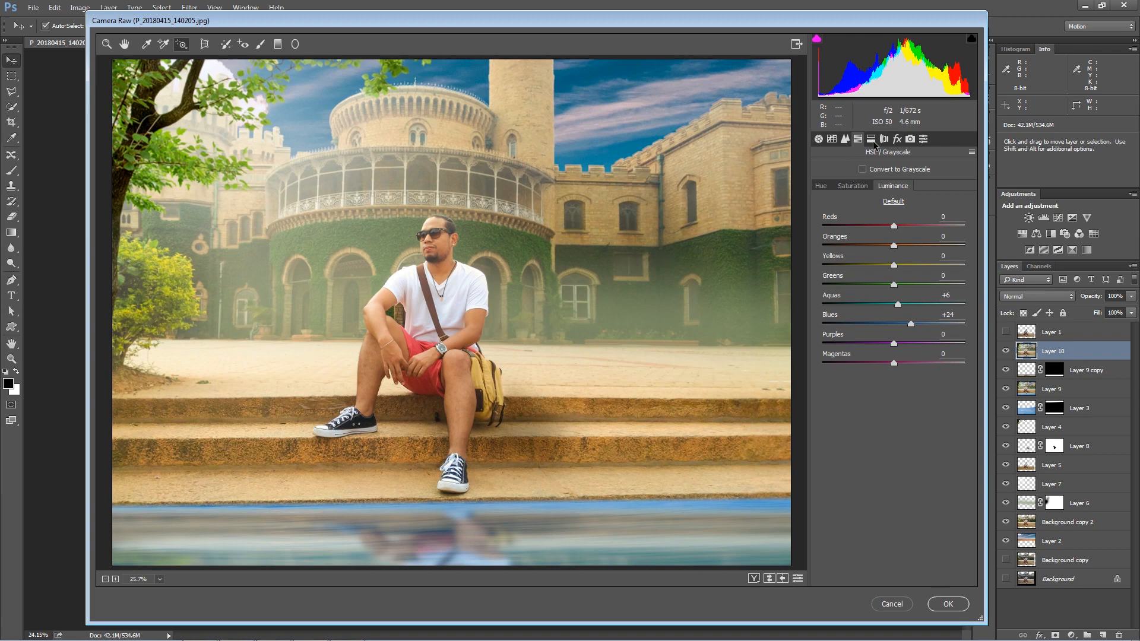
# Step: Add a subtle dark post-crop vignette with midpoint 58, roundness +57 and feather 92, and apply the Camera Raw edits
pyautogui.click(896, 138)
pyautogui.click(890, 336)
pyautogui.moveTo(888, 336); pyautogui.dragTo(981, 405)
pyautogui.moveTo(919, 375); pyautogui.dragTo(950, 395)
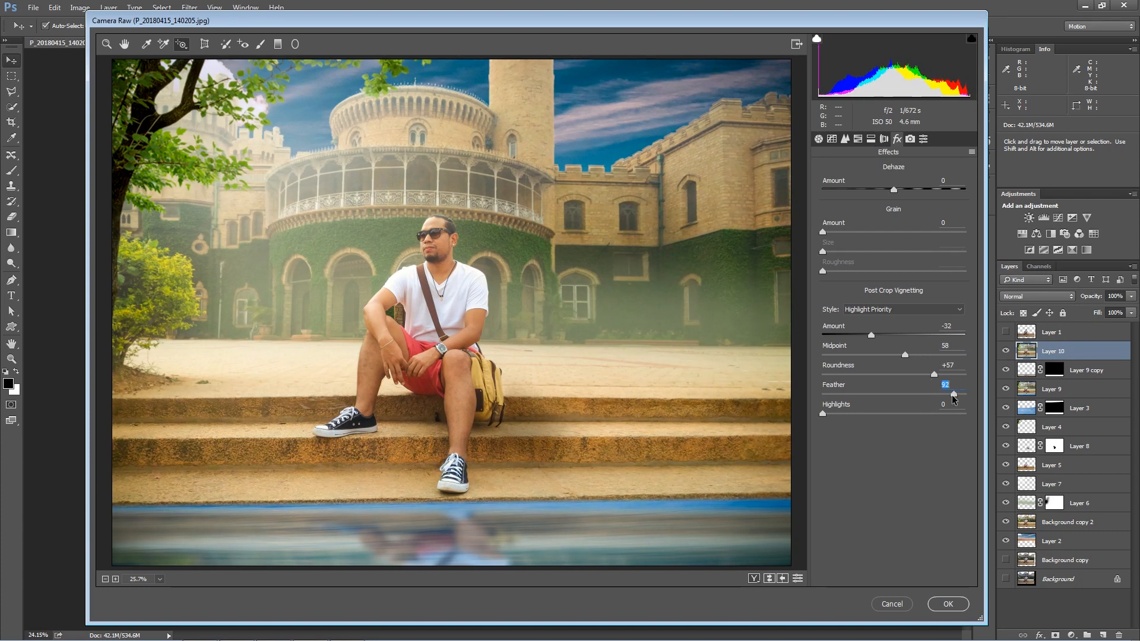
pyautogui.moveTo(870, 336); pyautogui.dragTo(881, 339)
pyautogui.click(961, 603)
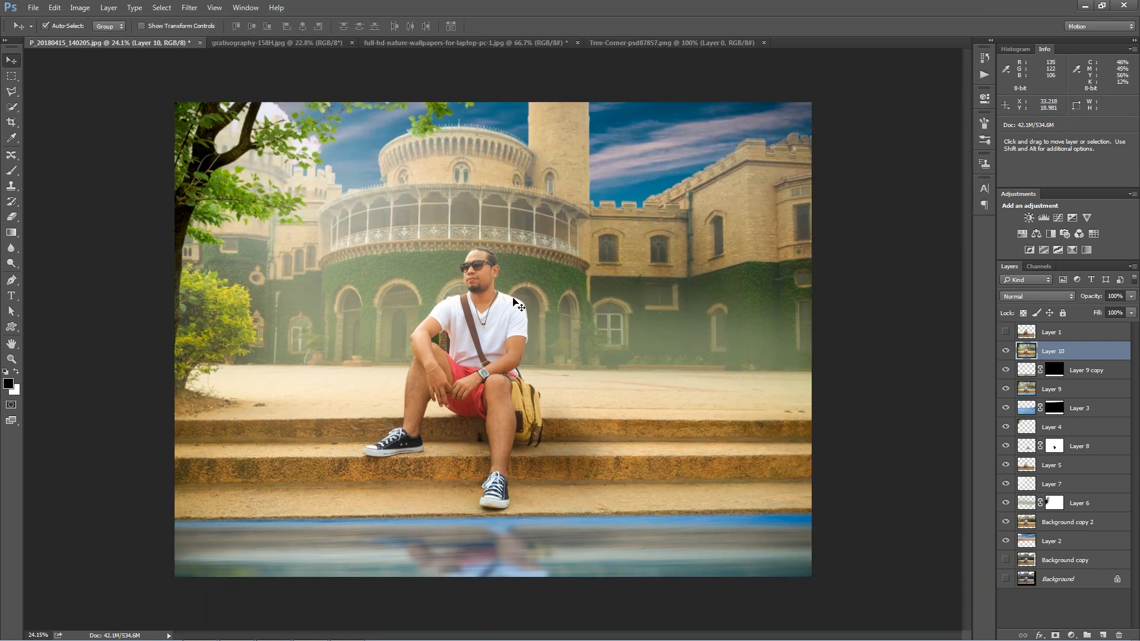
# Step: Add a Photo Filter adjustment layer above Layer 10, try the Blue filter, and set it to Cyan at 25% density
pyautogui.scroll(-2, 516, 300)
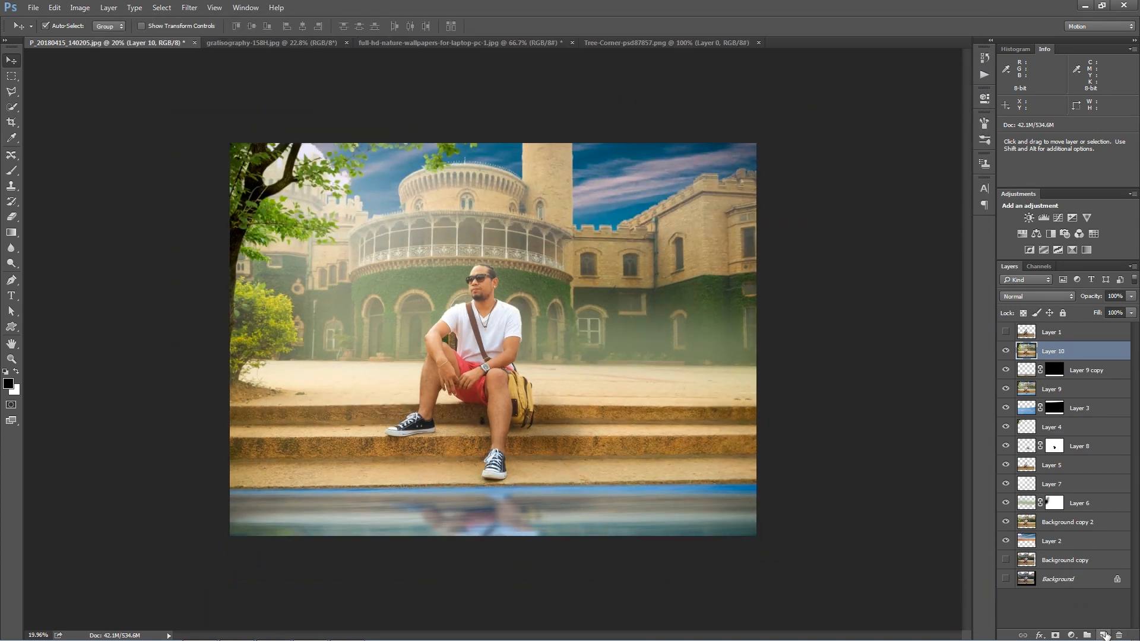
pyautogui.click(1071, 634)
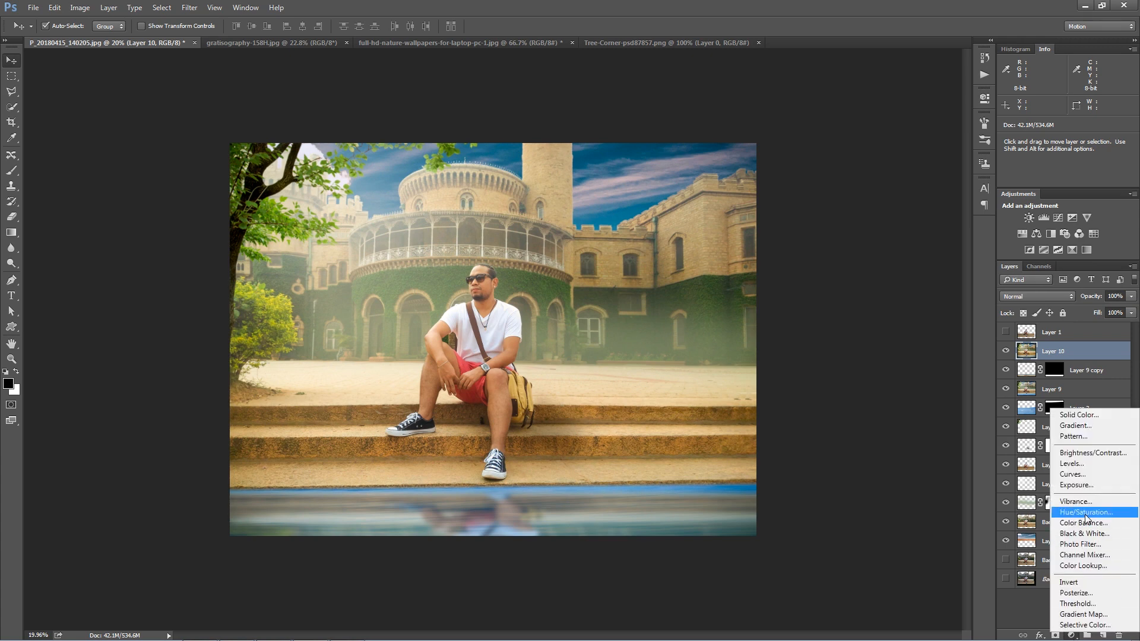
pyautogui.click(1081, 544)
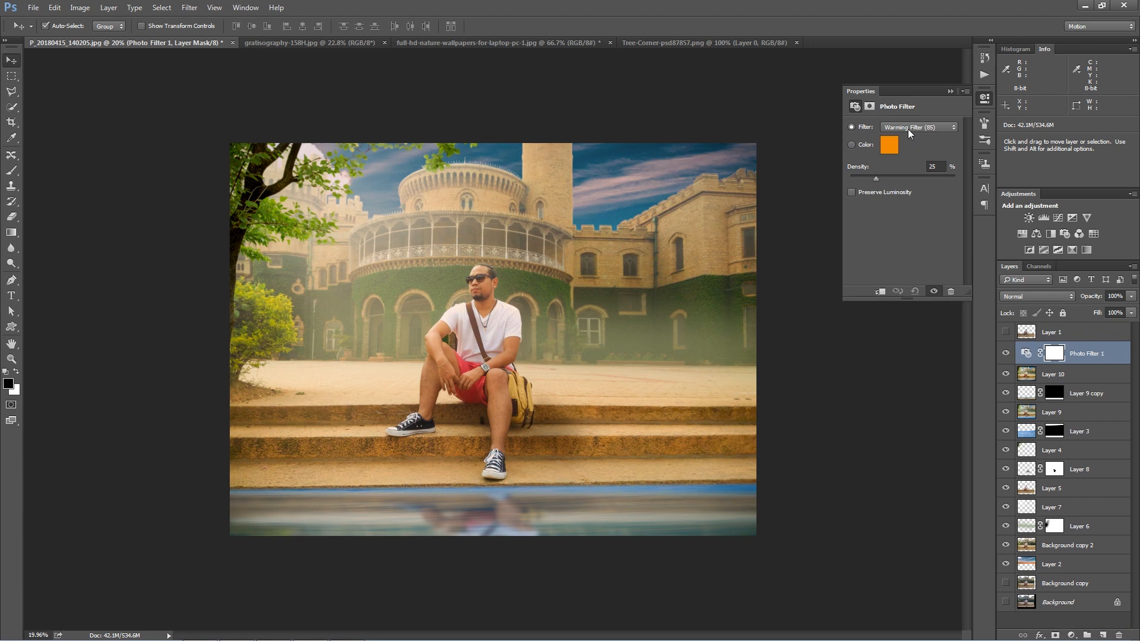
pyautogui.click(907, 129)
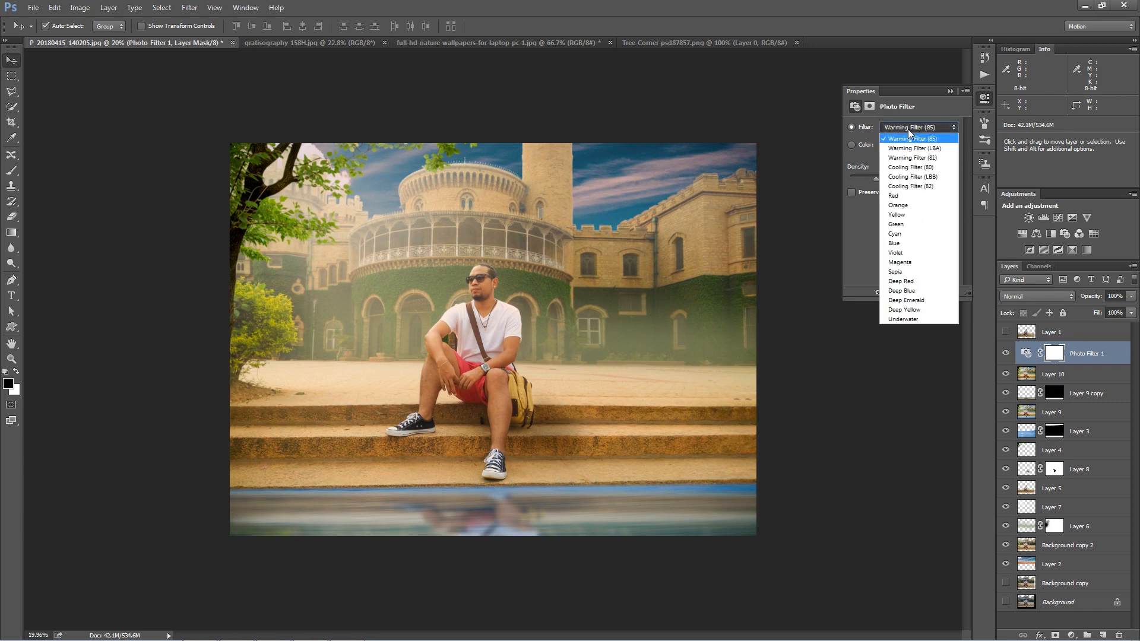
pyautogui.click(905, 243)
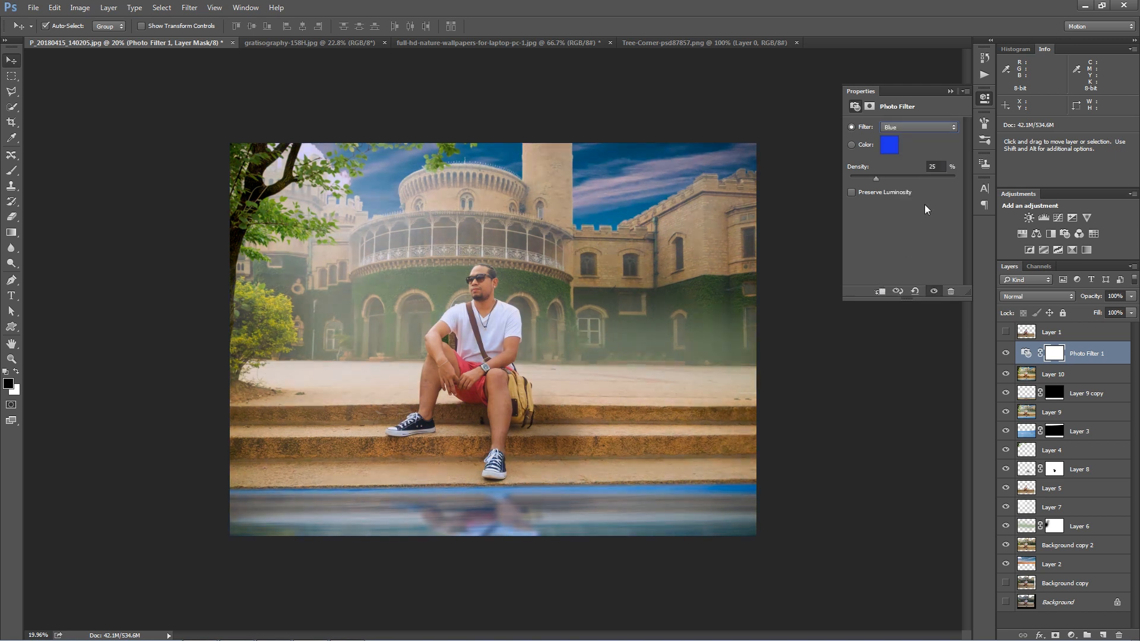
pyautogui.click(921, 132)
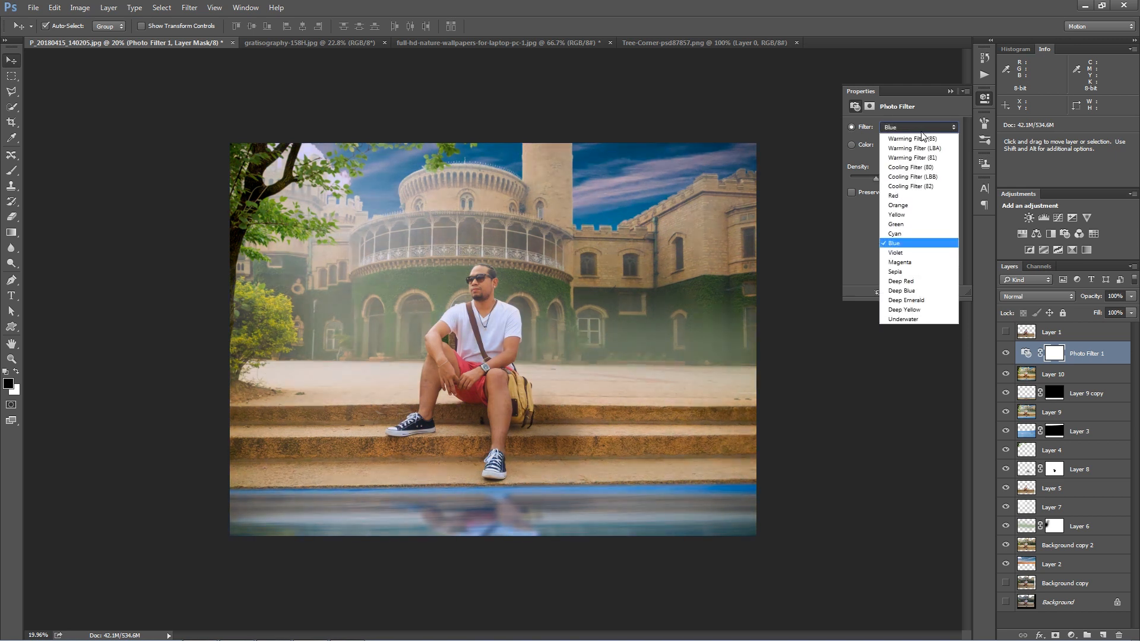
pyautogui.click(900, 233)
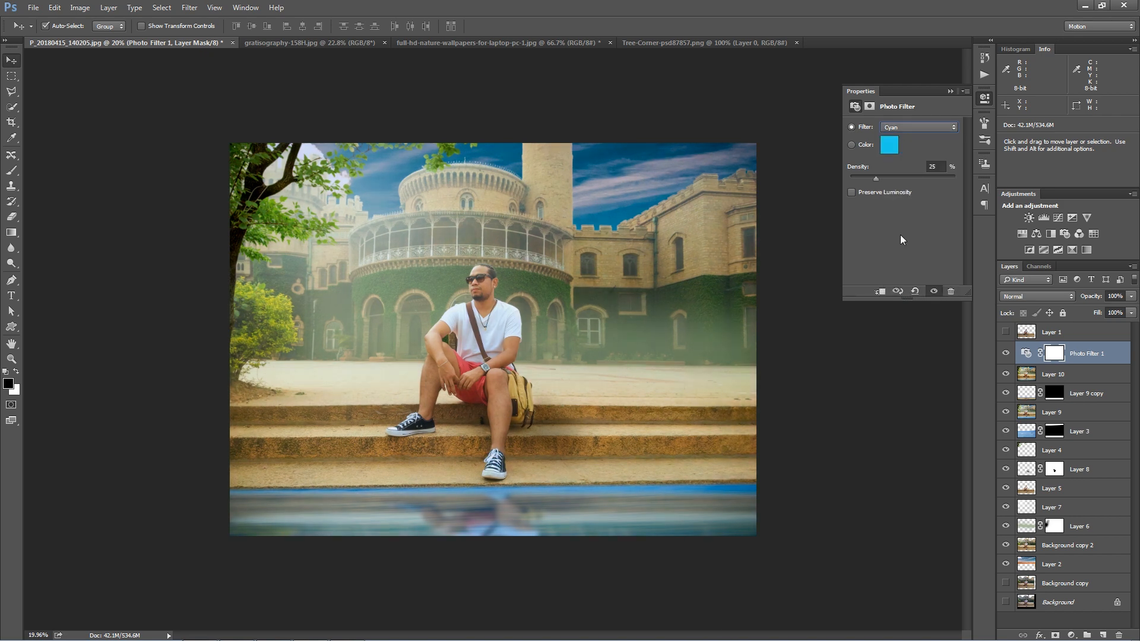
pyautogui.click(949, 91)
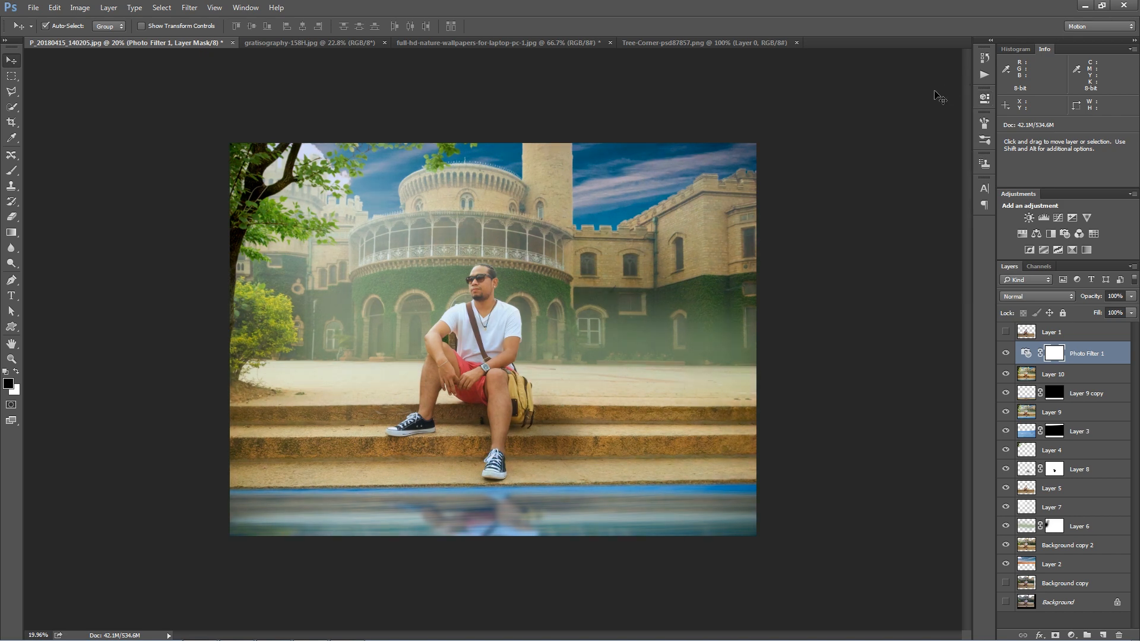
# Step: Examine the finished composite in full-screen mode, fitted to the screen
pyautogui.hotkey('ctrl', '0')
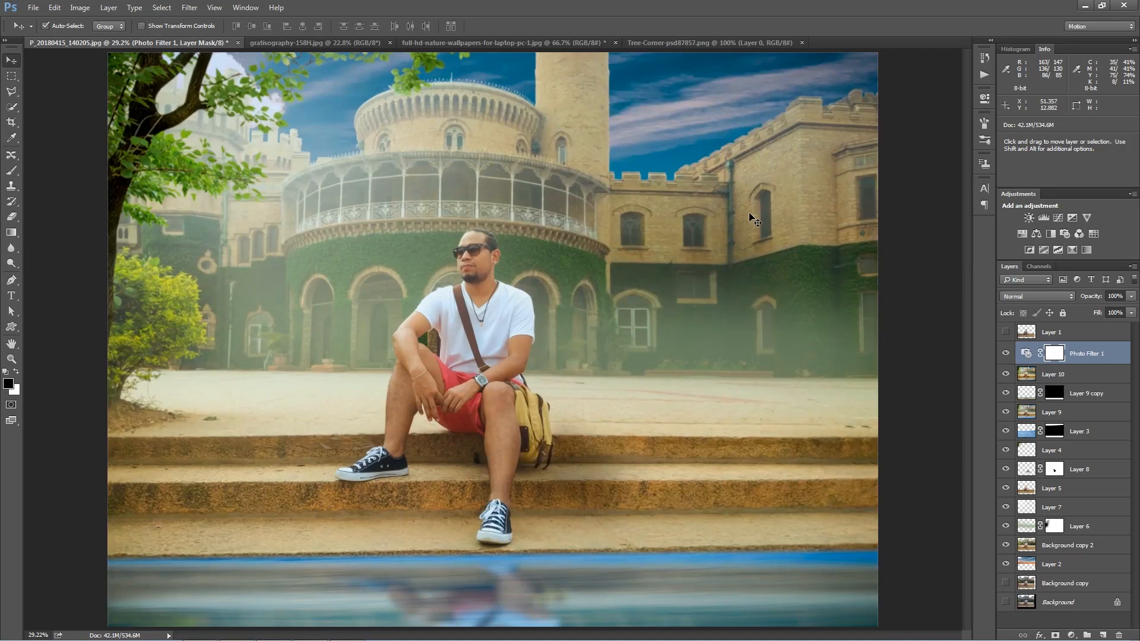
pyautogui.scroll(-1, 632, 255)
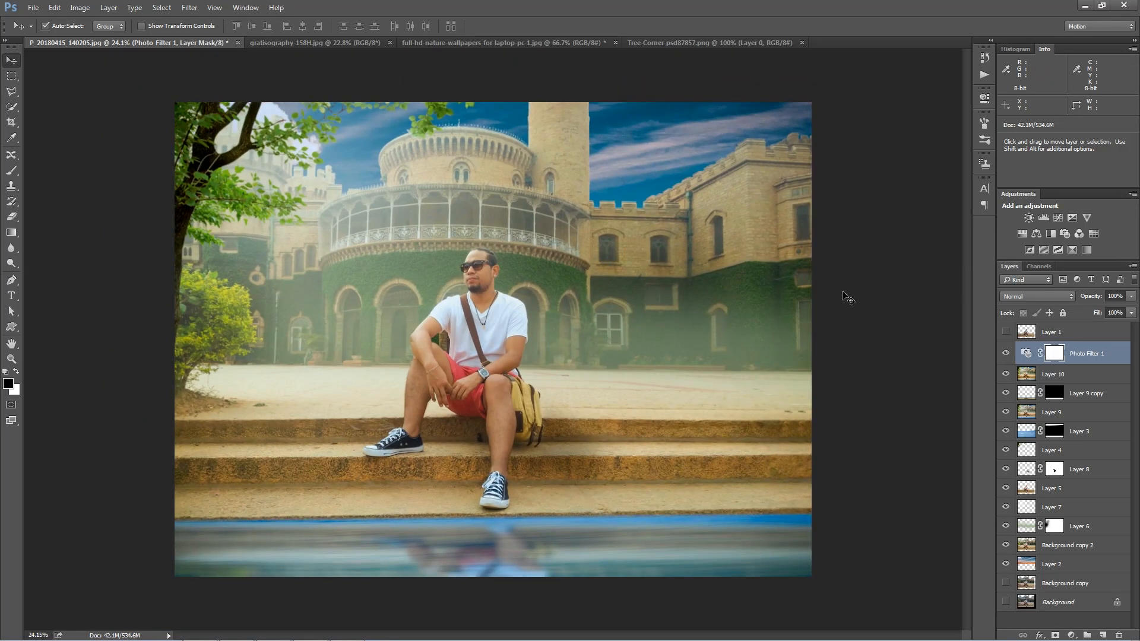
pyautogui.press('f')
pyautogui.press('f')
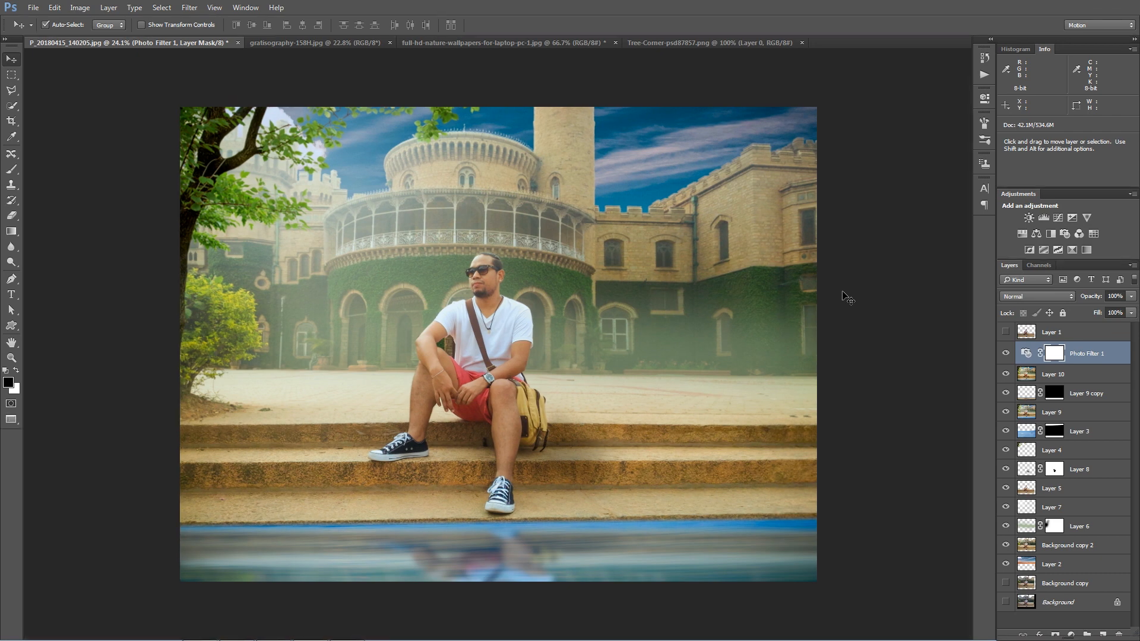
pyautogui.hotkey('ctrl', '0')
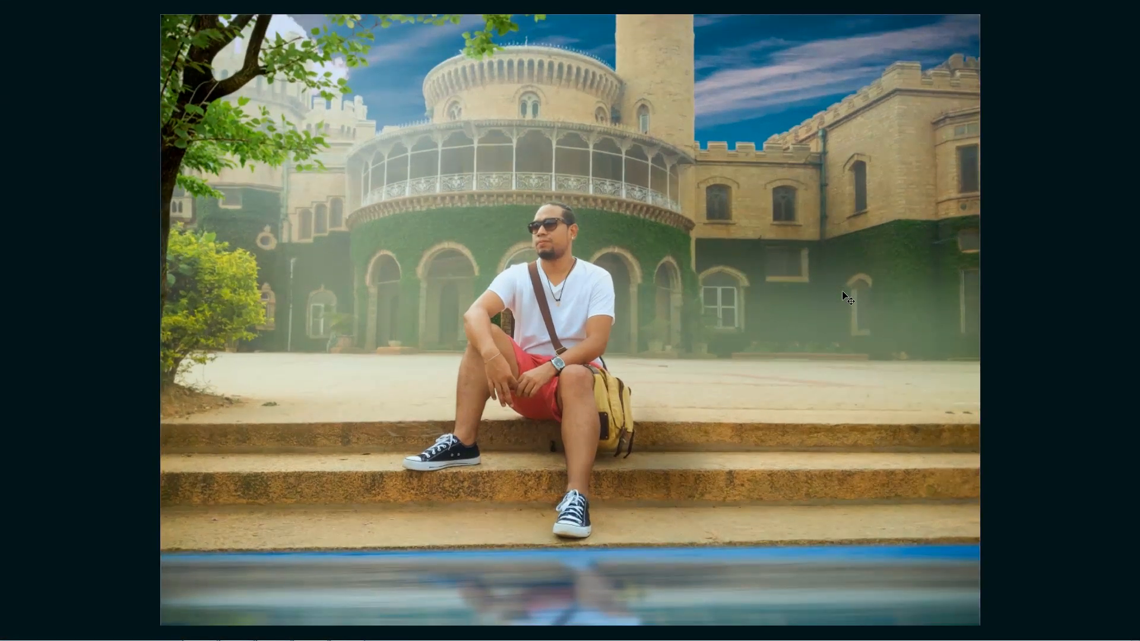